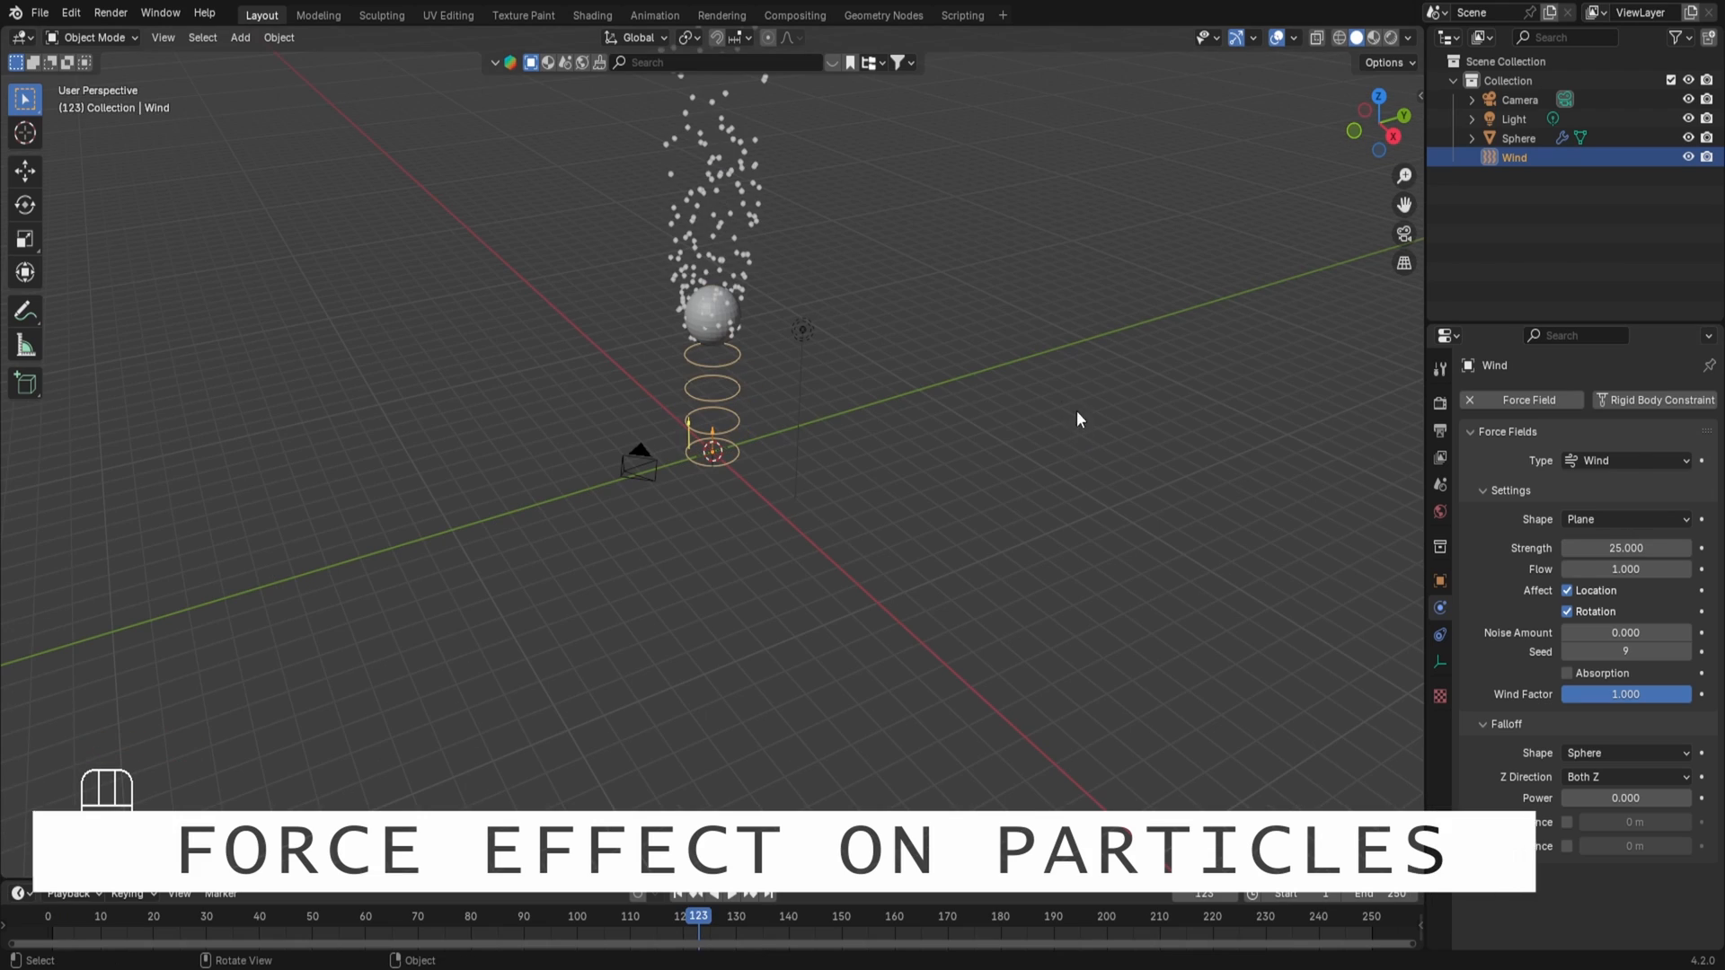
key(space)
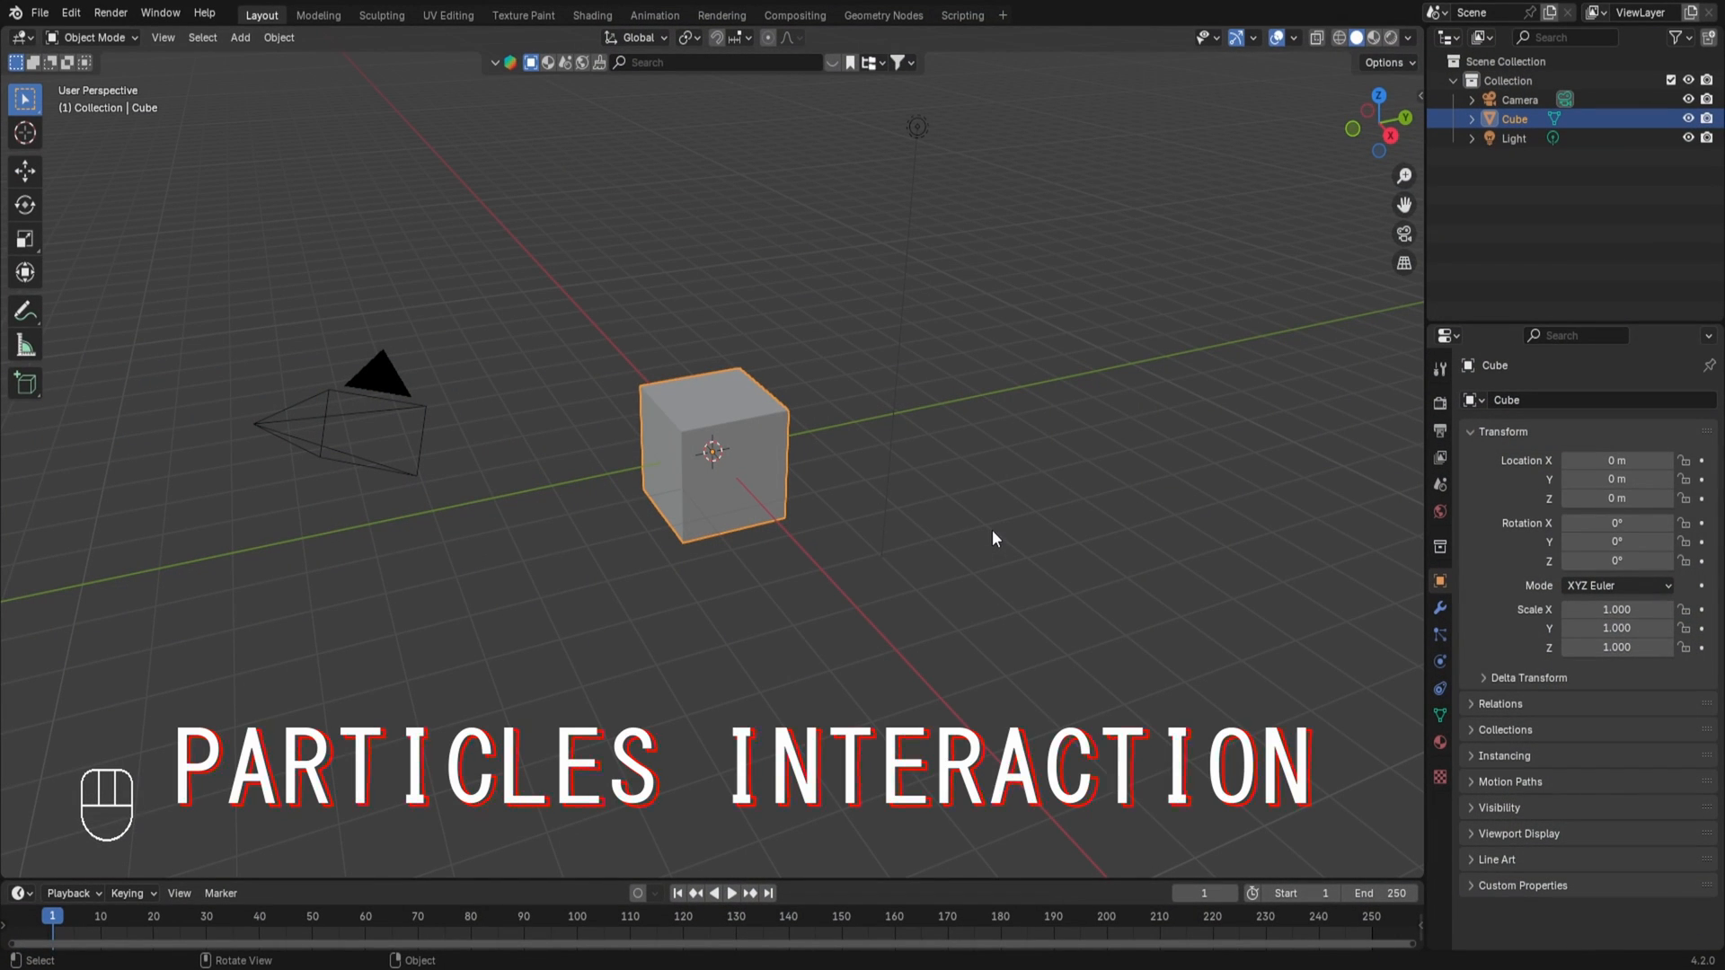
- Delete the default cube and add a UV sphere in its place
scroll(993, 530, down, 1)
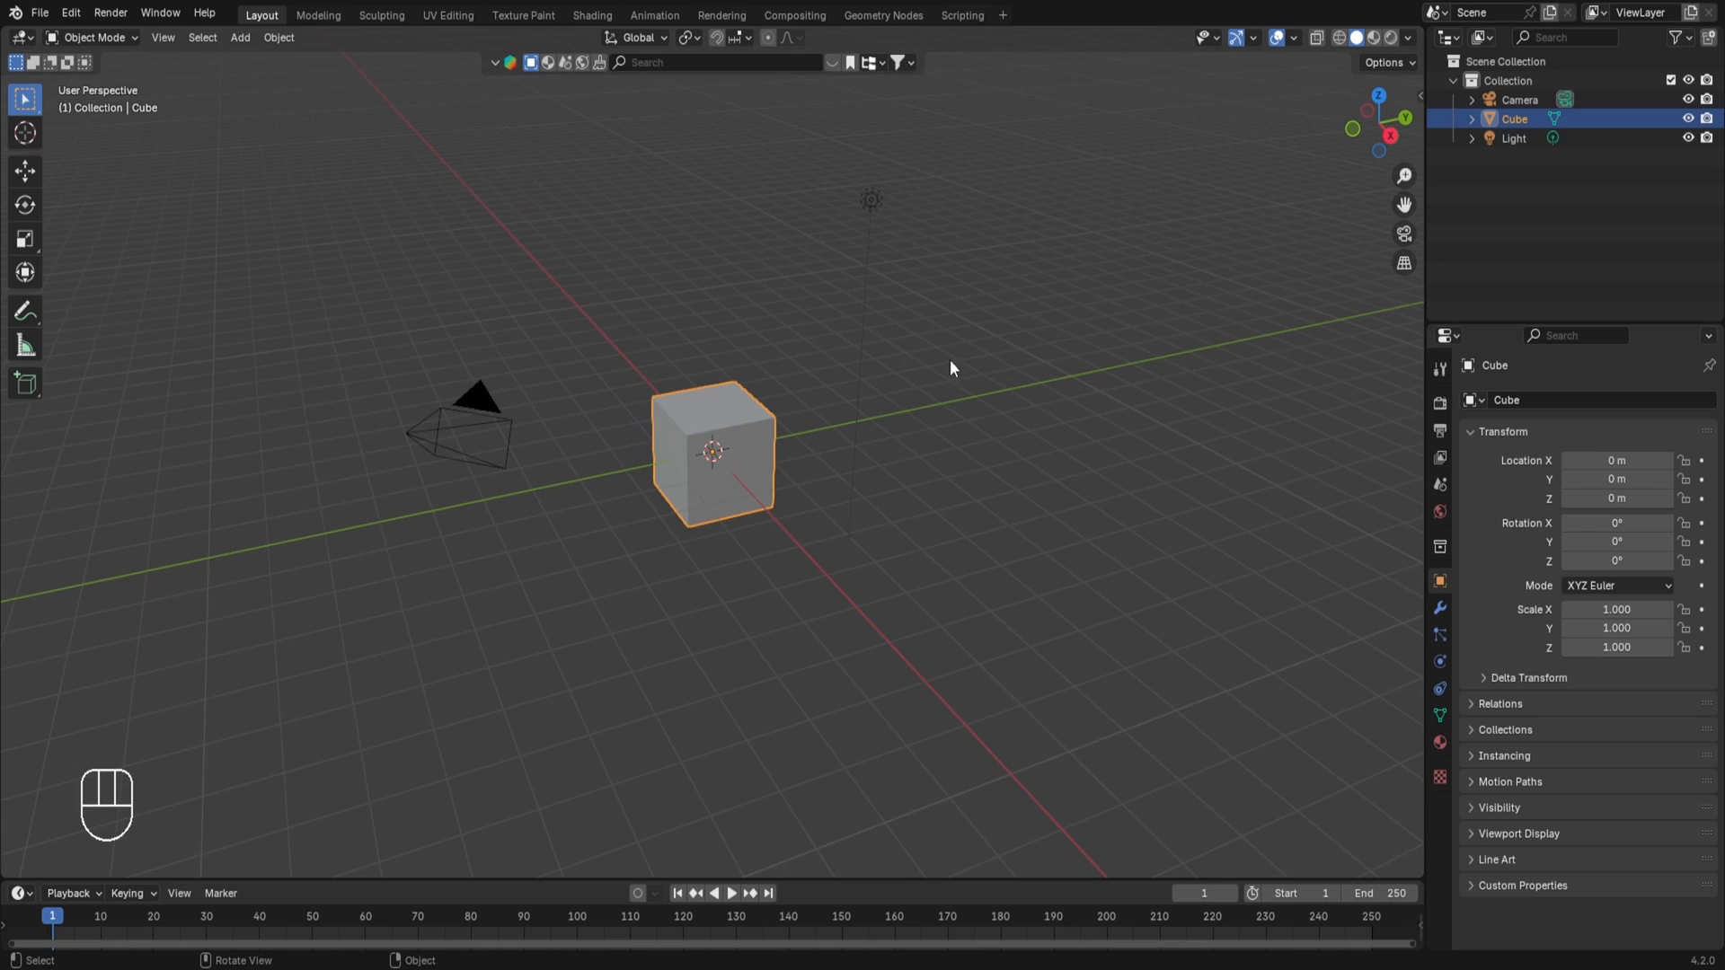
key(x)
click(773, 334)
key(shift+a)
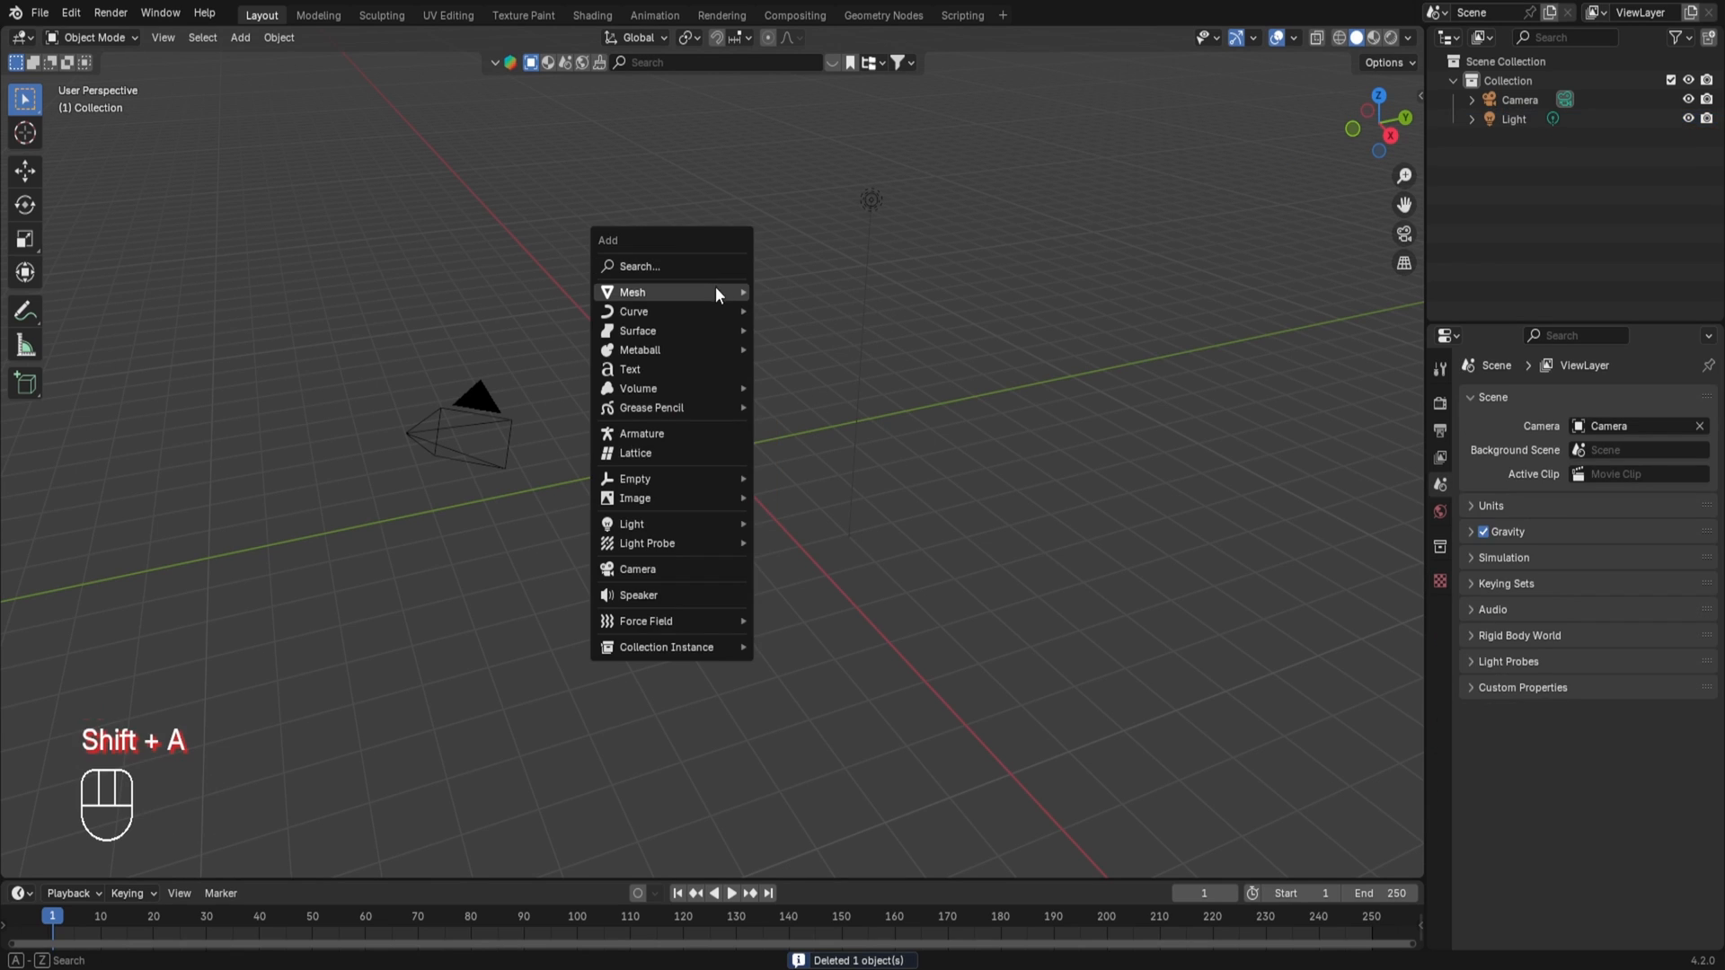
mouse_move(715, 289)
click(786, 348)
- Raise the sphere about 5.13 m along the Z axis
key(g)
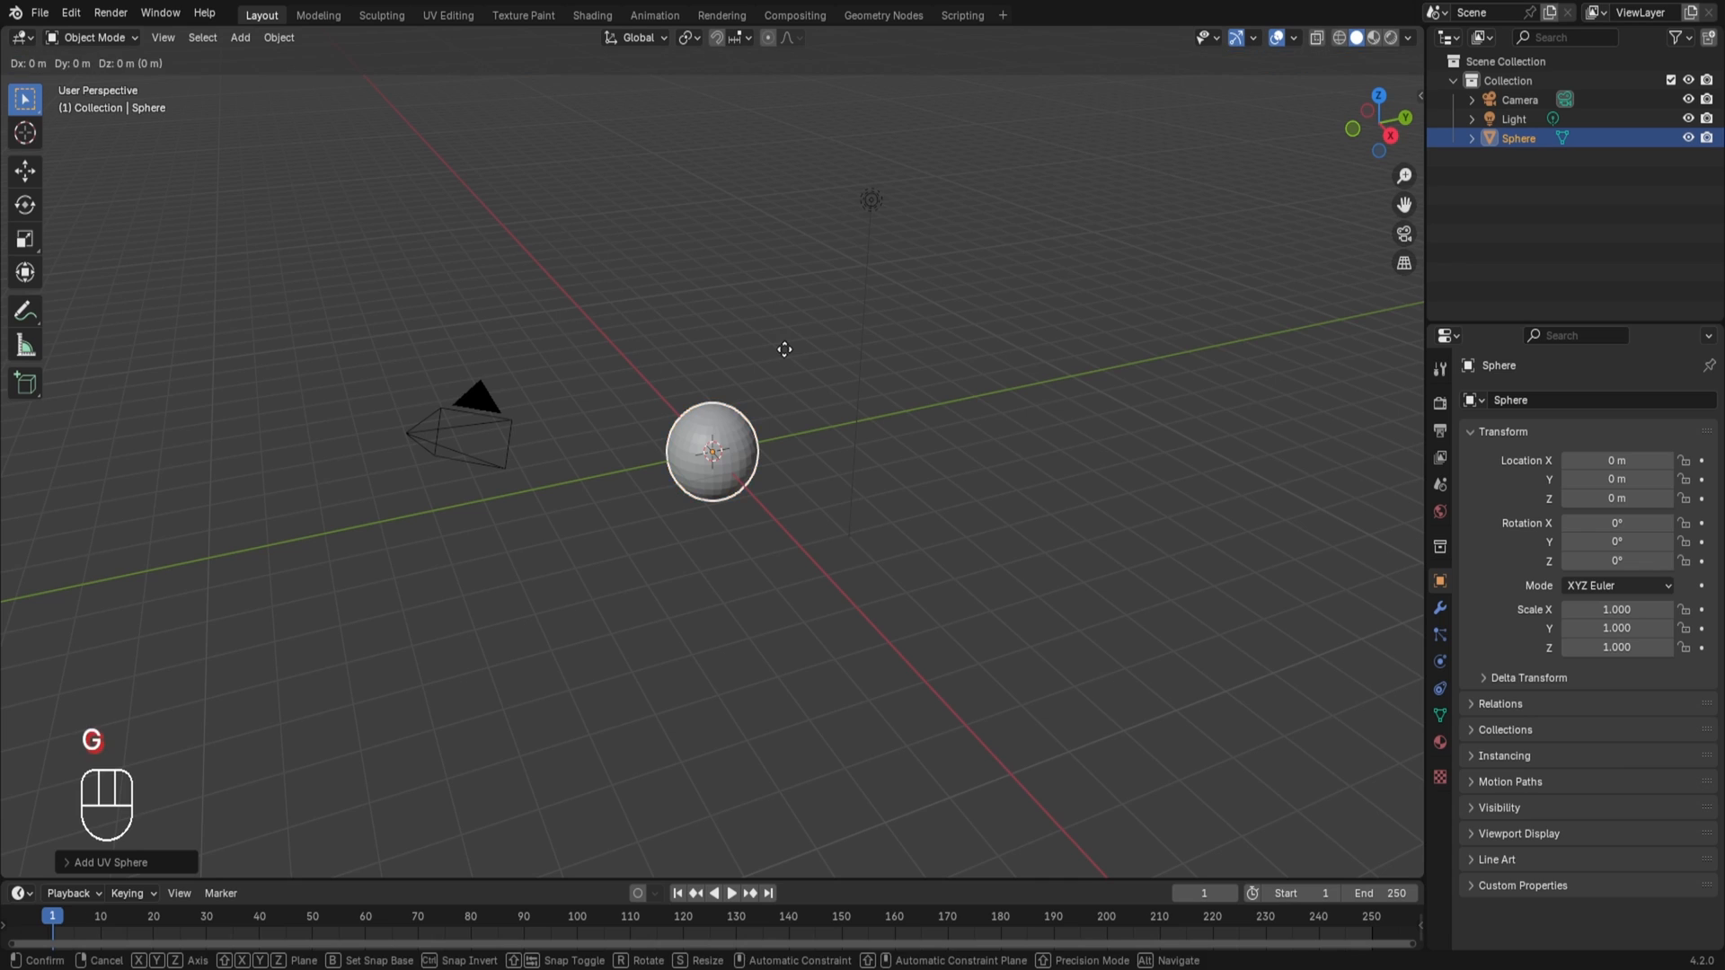
key(z)
click(812, 98)
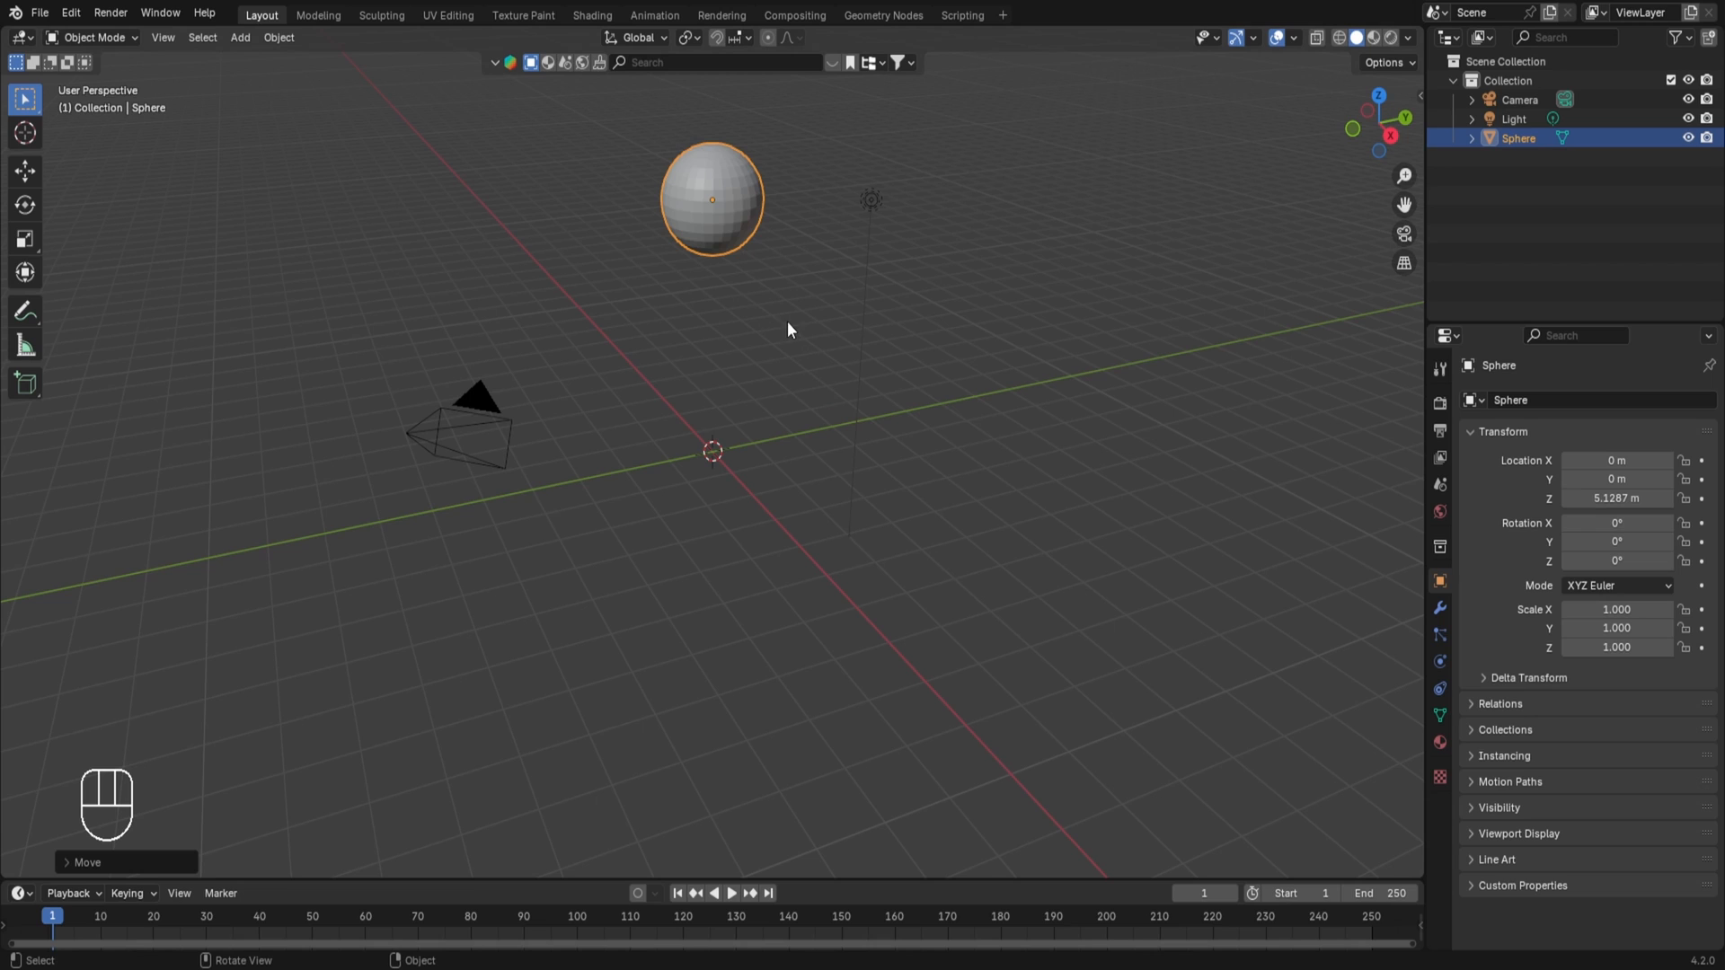
- Add an emitter particle system to the sphere and play the animation to preview the falling particles
click(1438, 634)
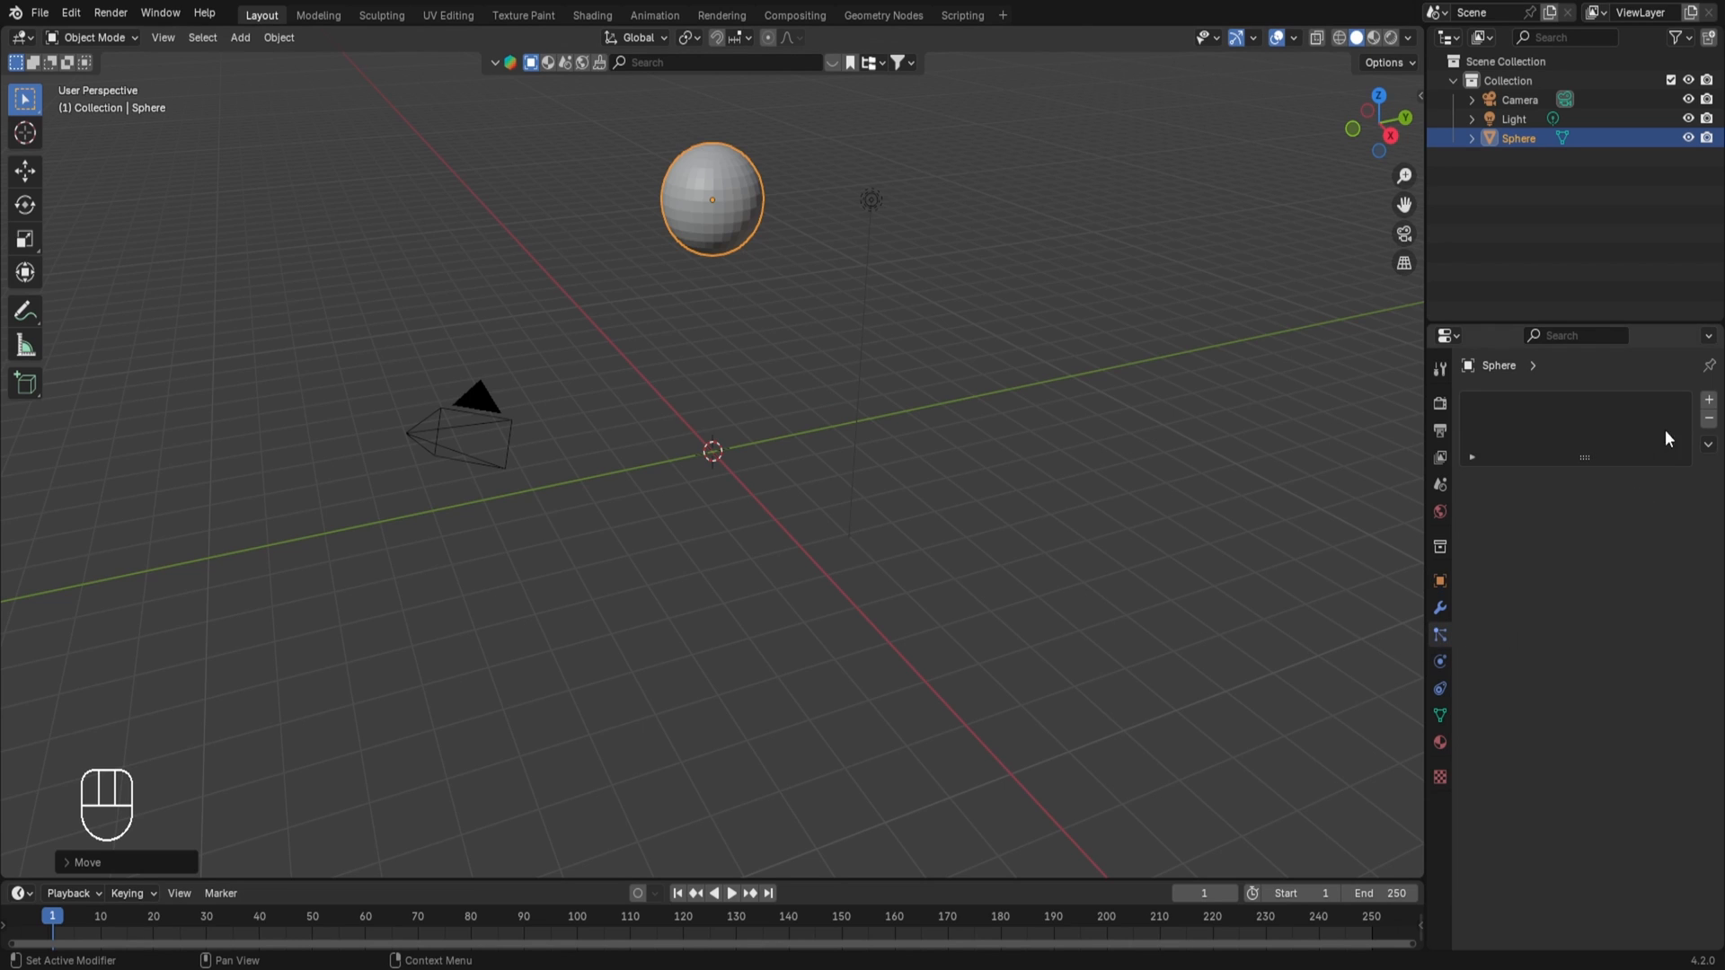
click(1708, 401)
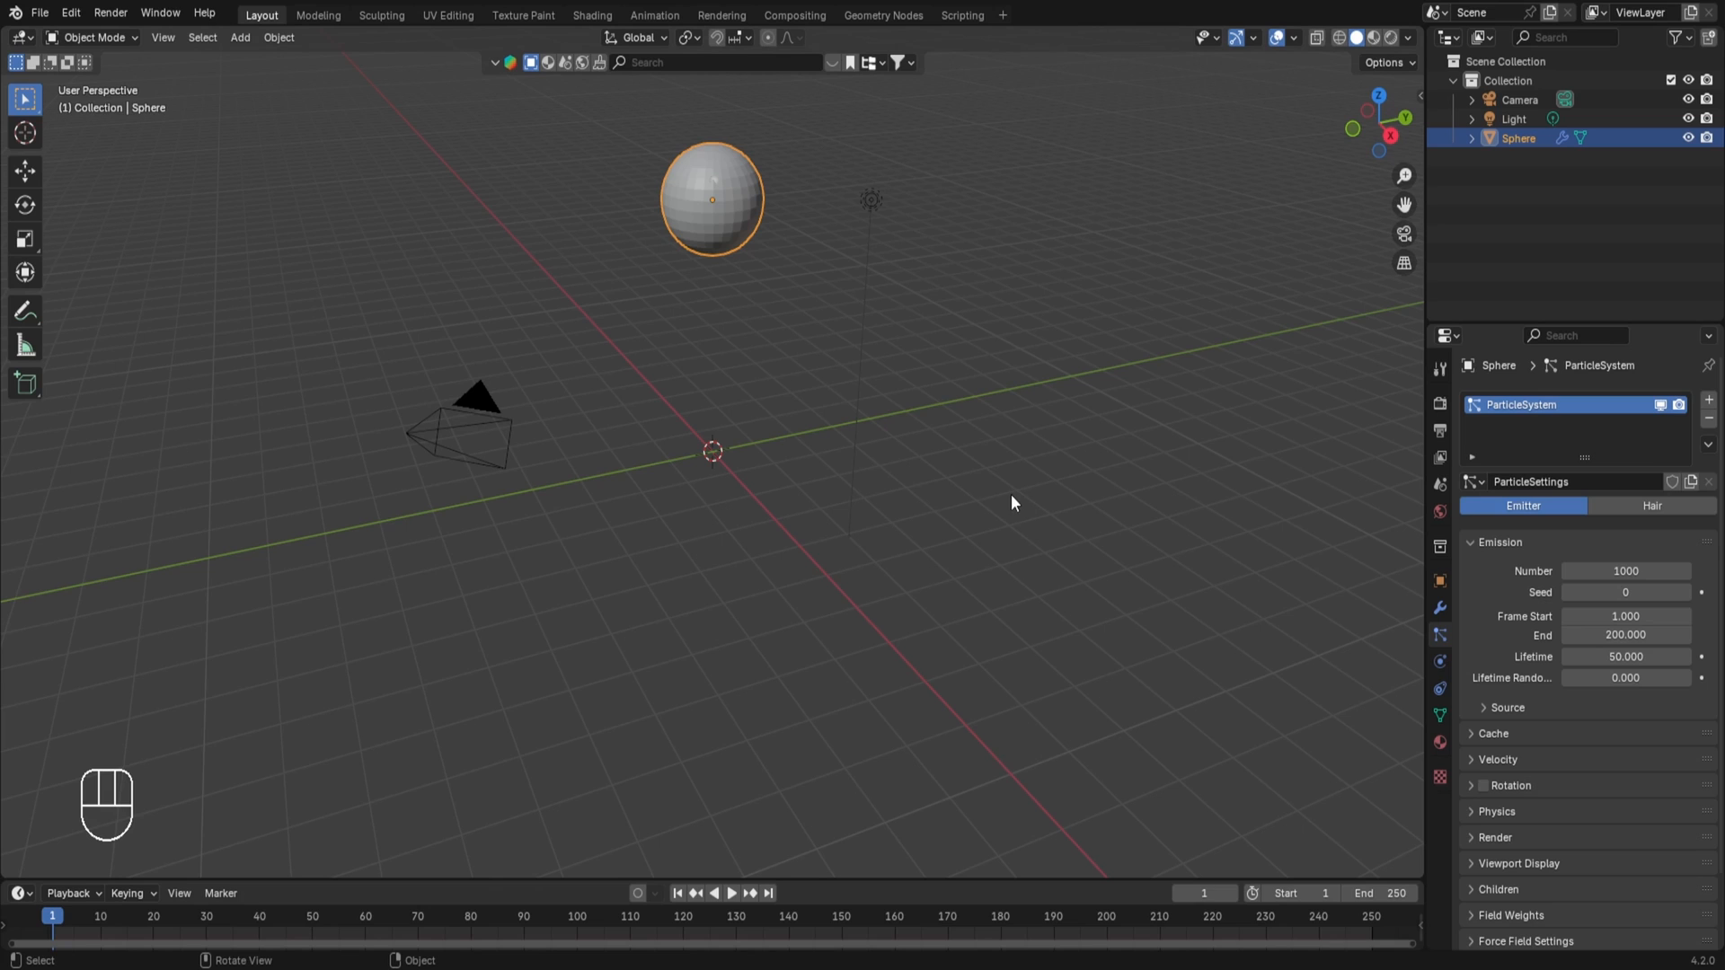
key(space)
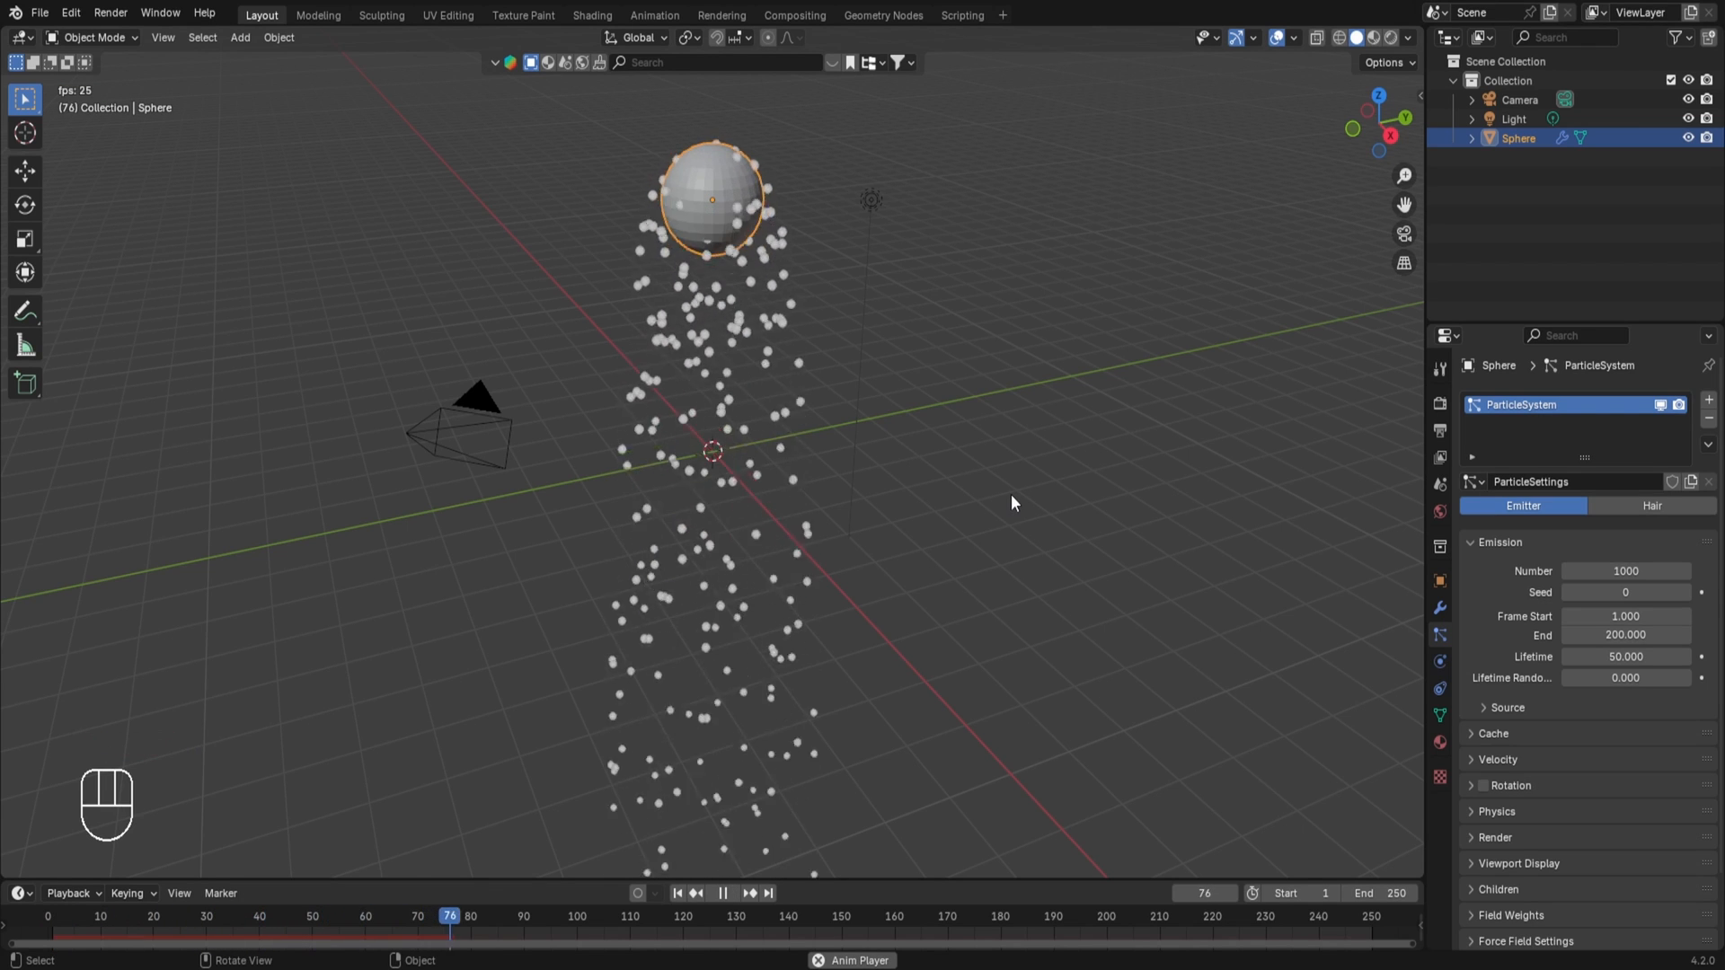
key(space)
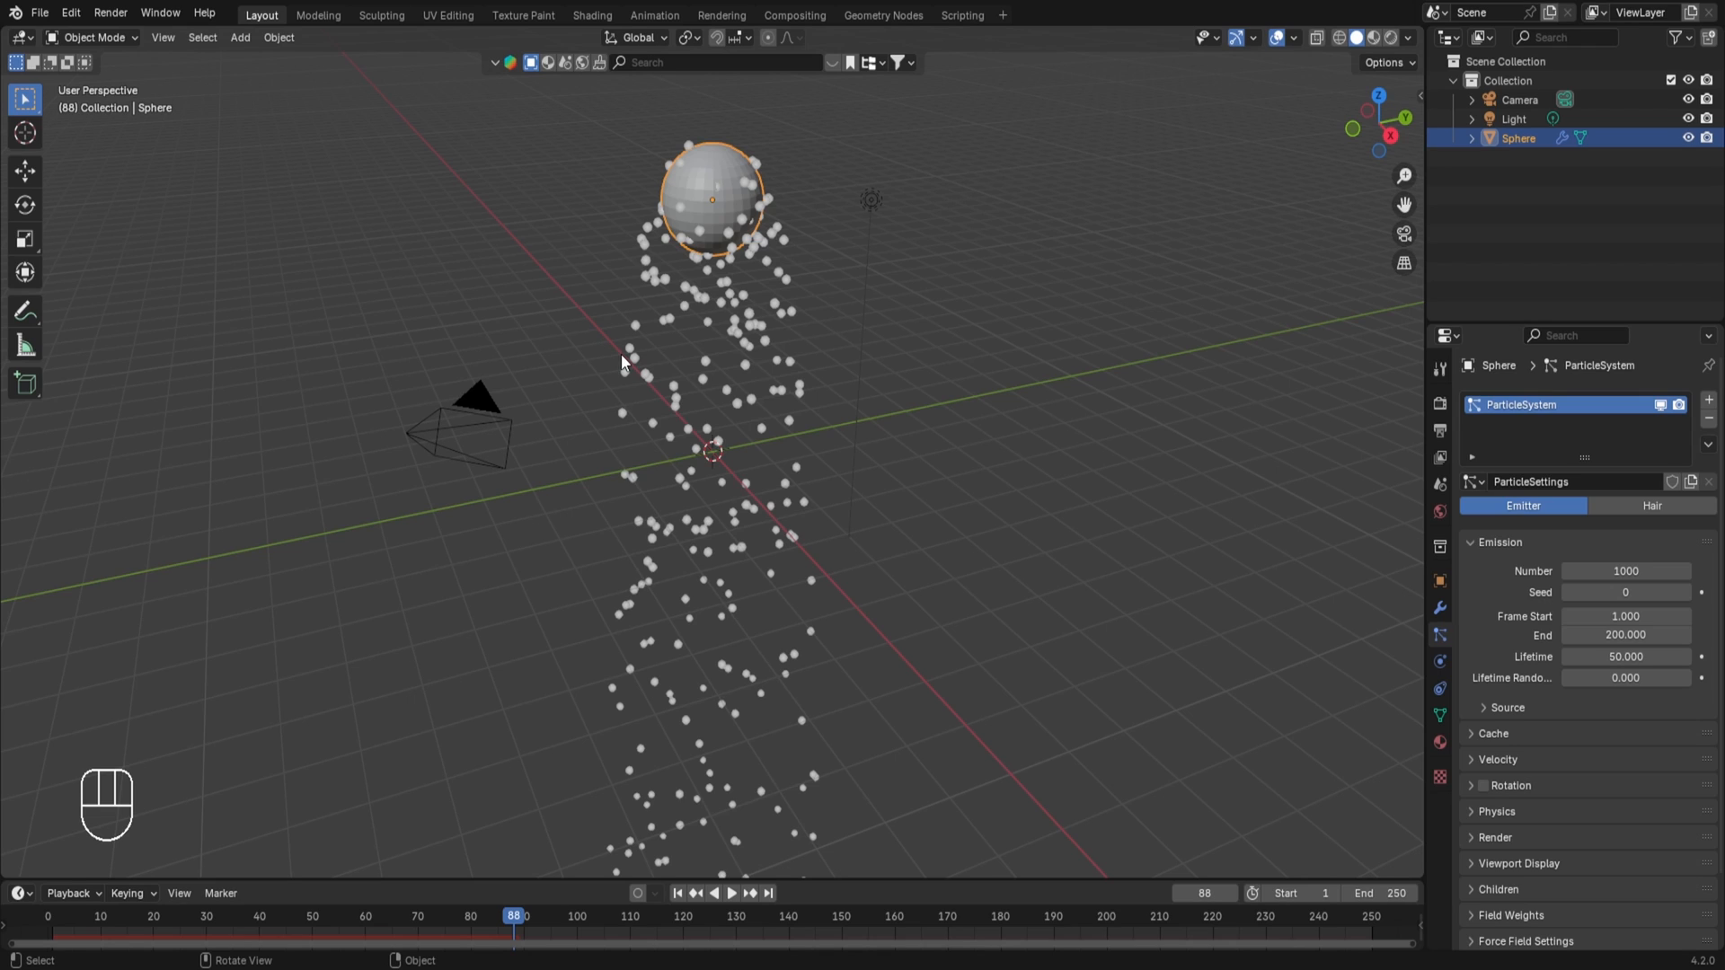
- Add a plane below the sphere and scale its mesh up in Edit Mode to cover the particles' landing area
key(shift+a)
mouse_move(580, 257)
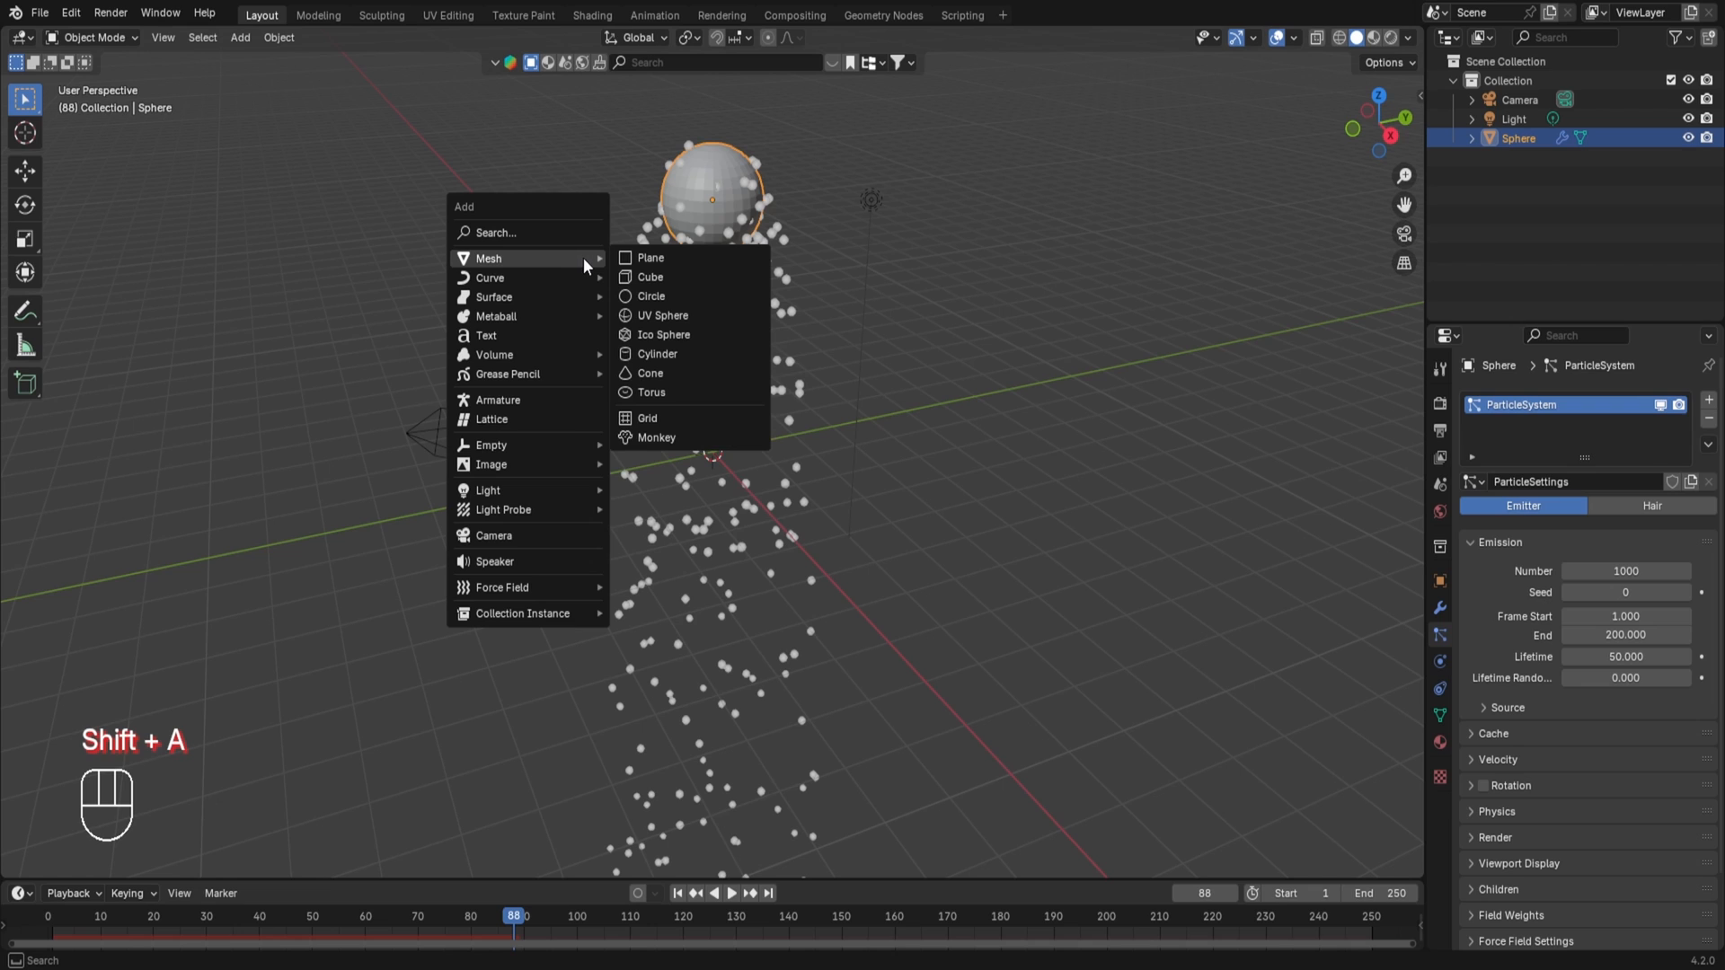
click(633, 257)
key(Tab)
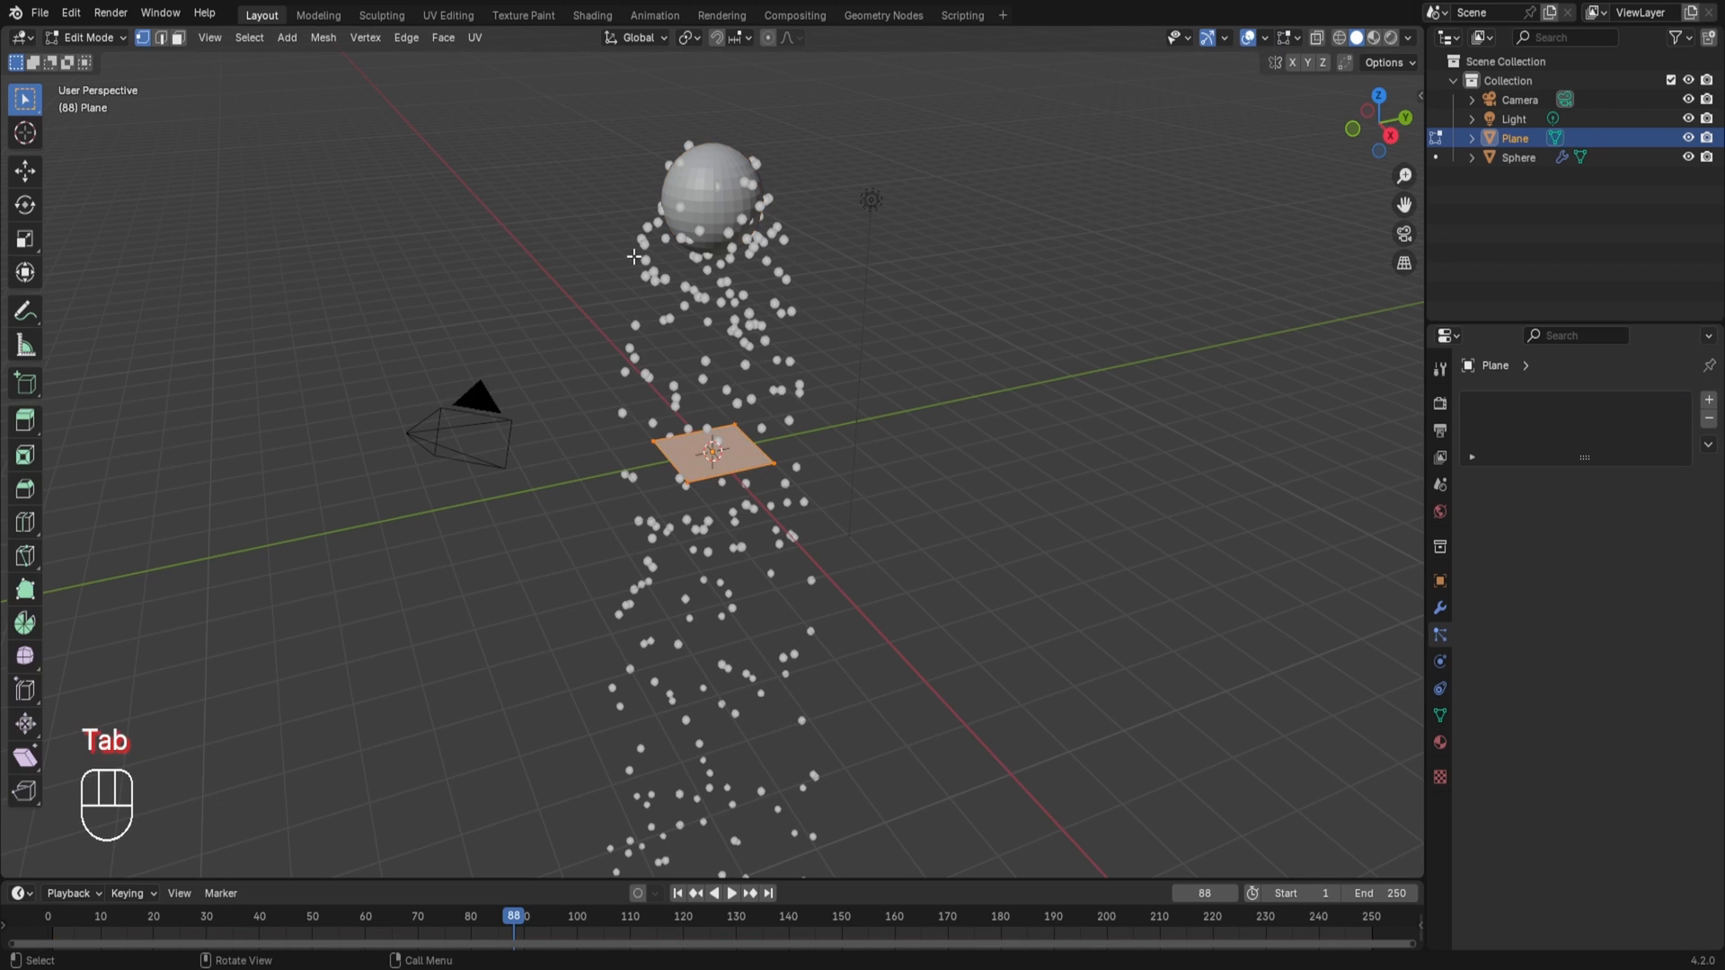
key(s)
click(1207, 65)
key(Tab)
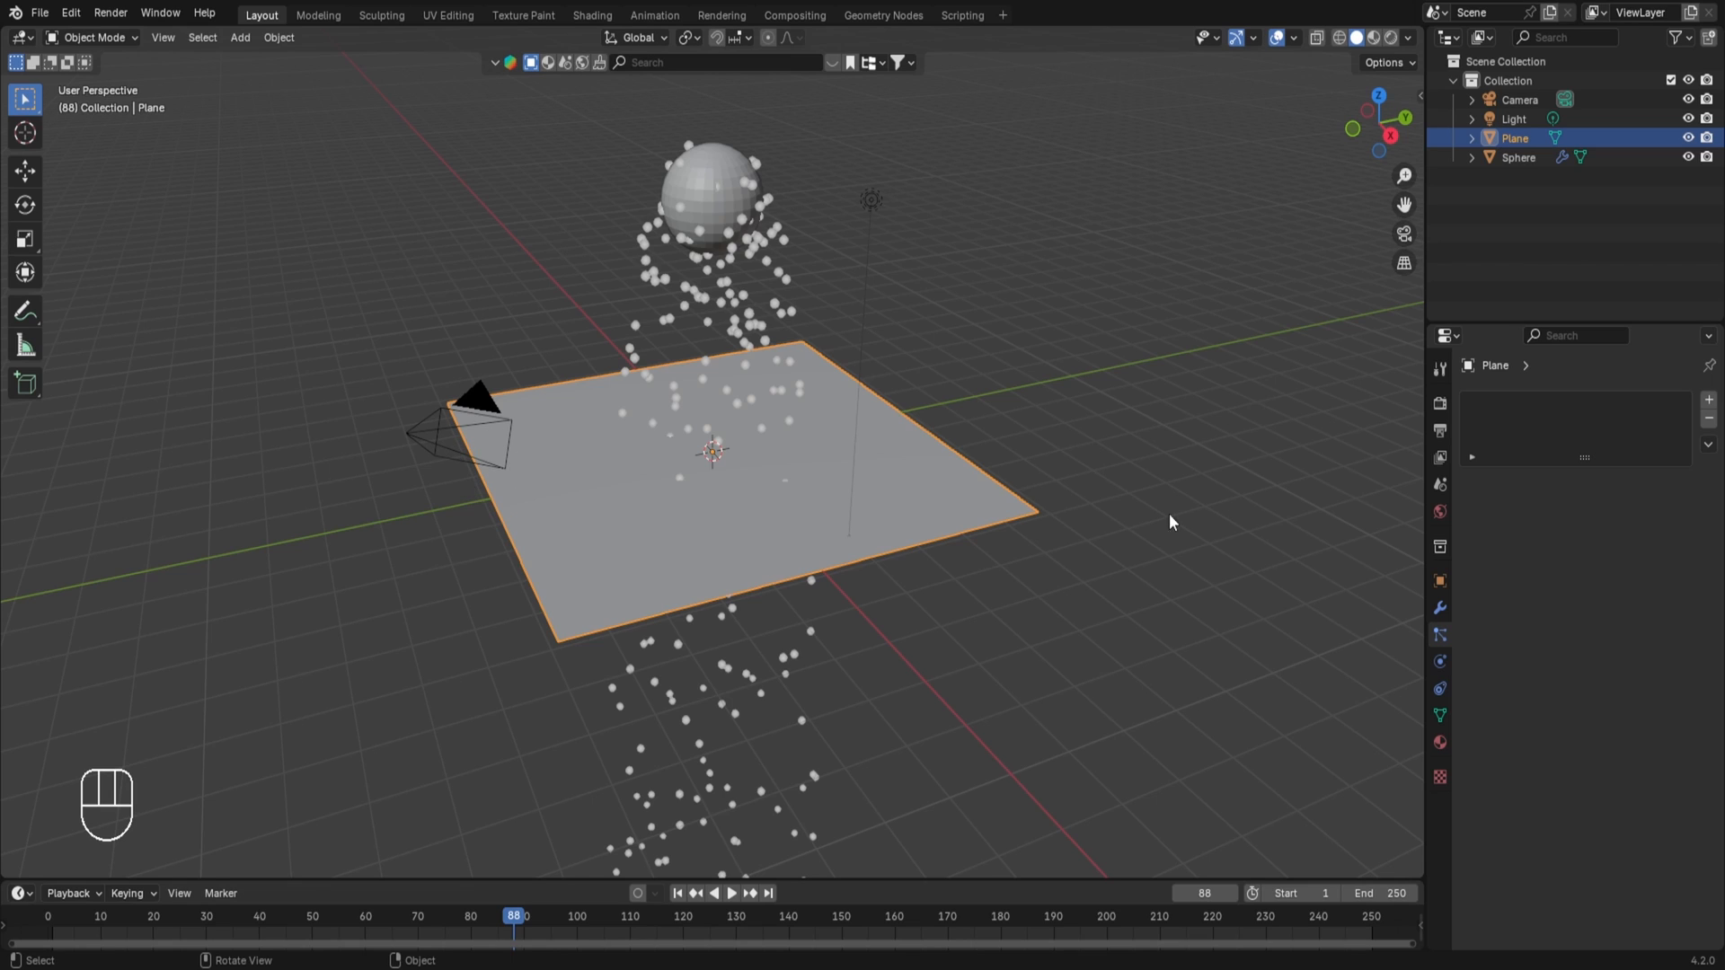
- Enable Collision physics on the plane and play the animation from frame 1 to check the particle impact
click(1440, 662)
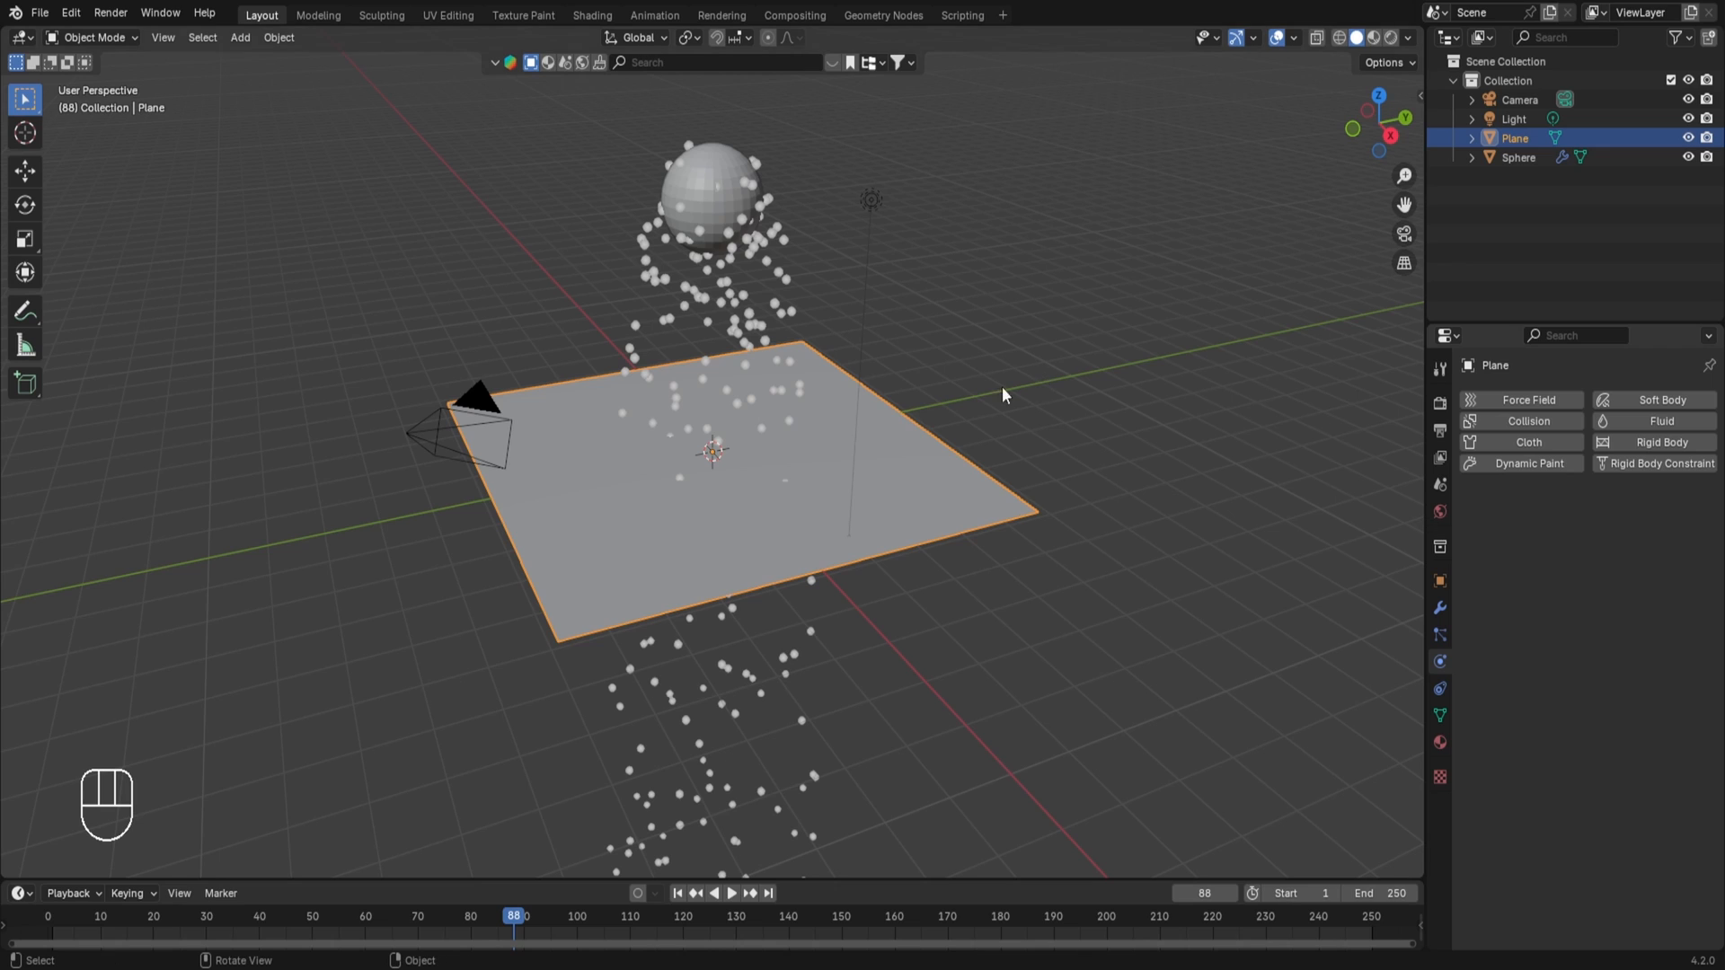
click(1523, 423)
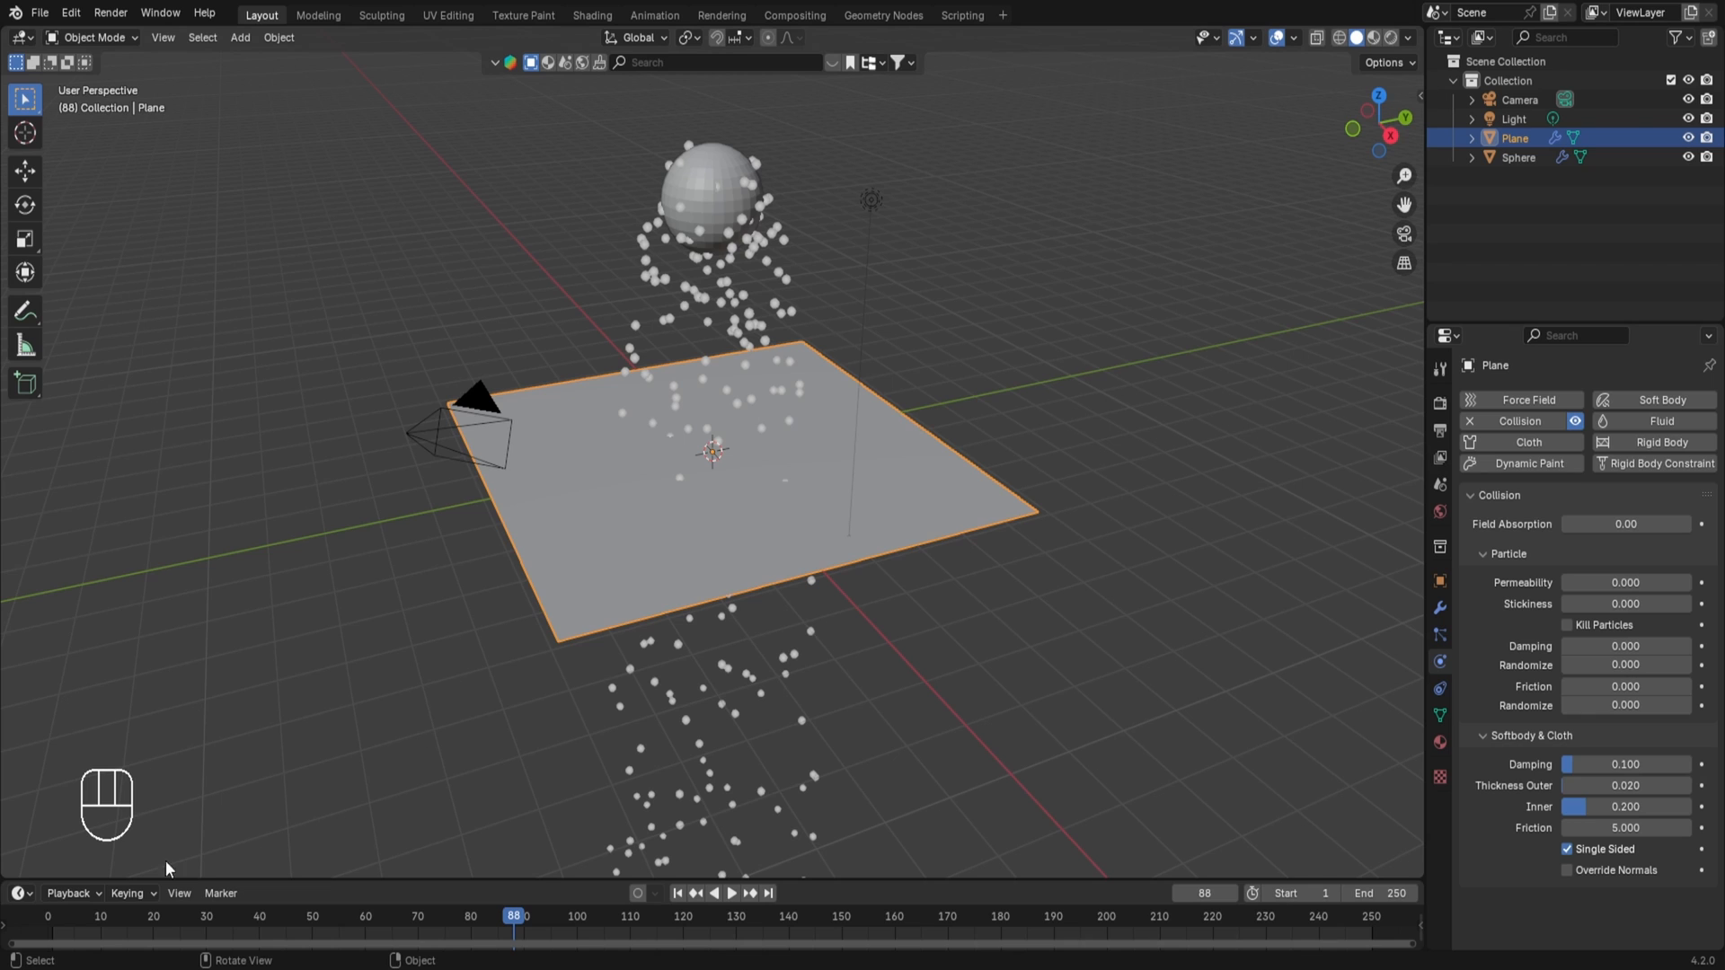
click(52, 914)
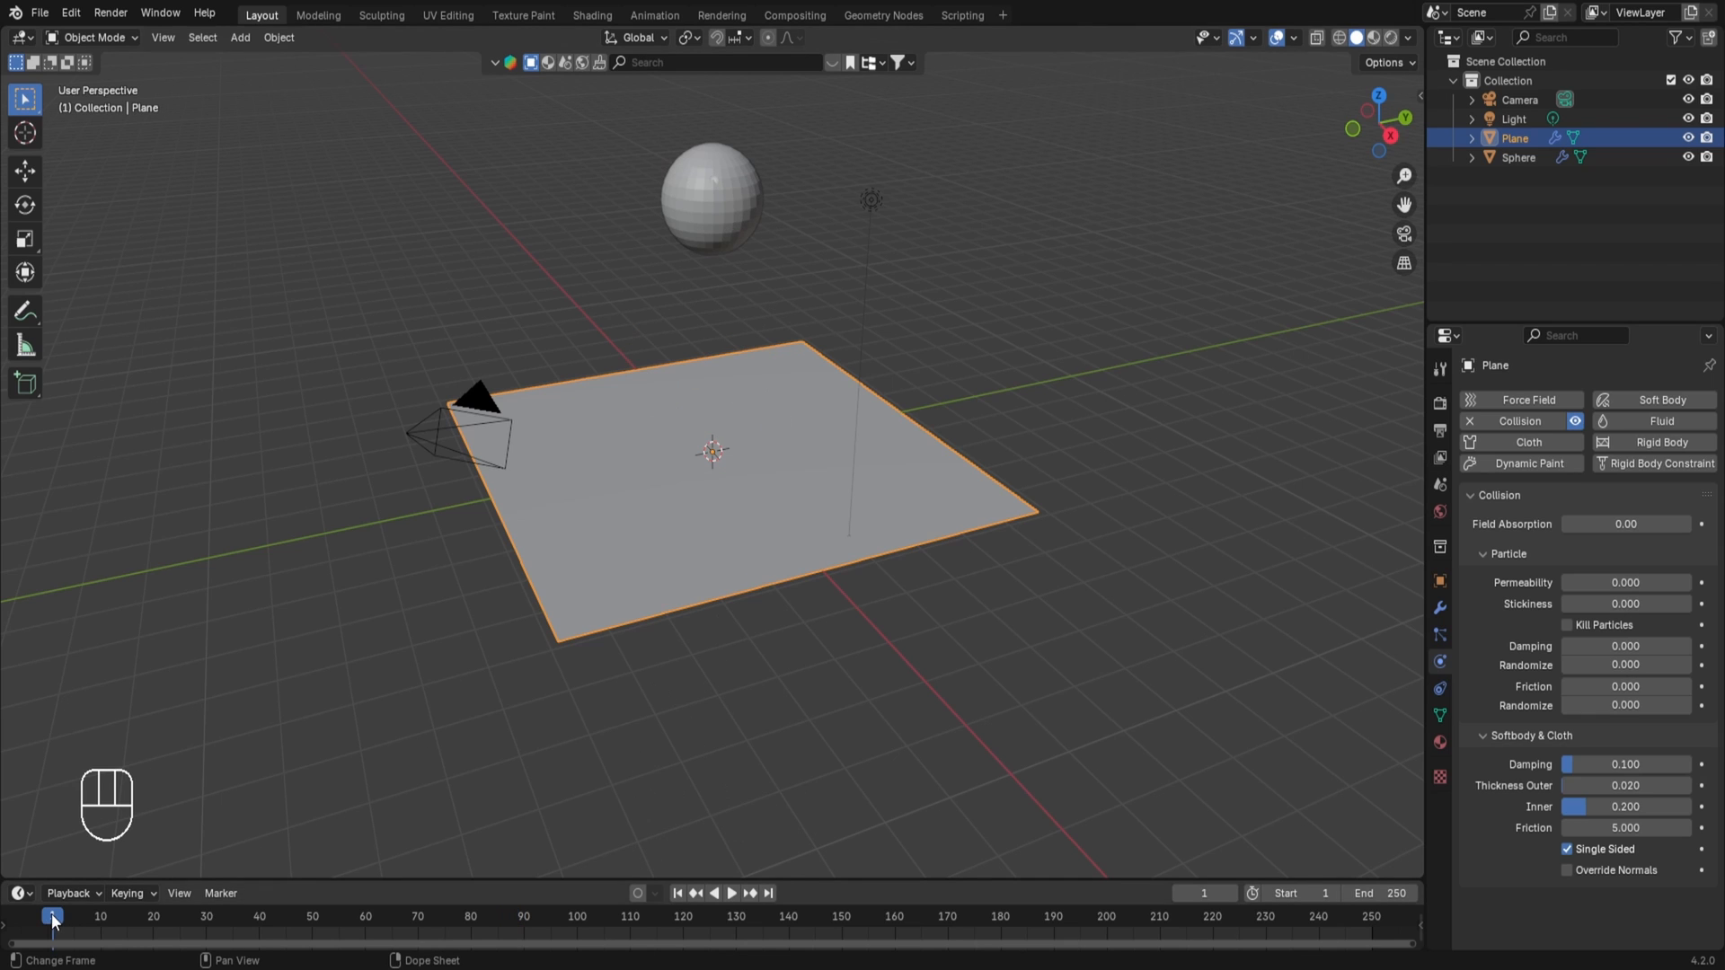
key(space)
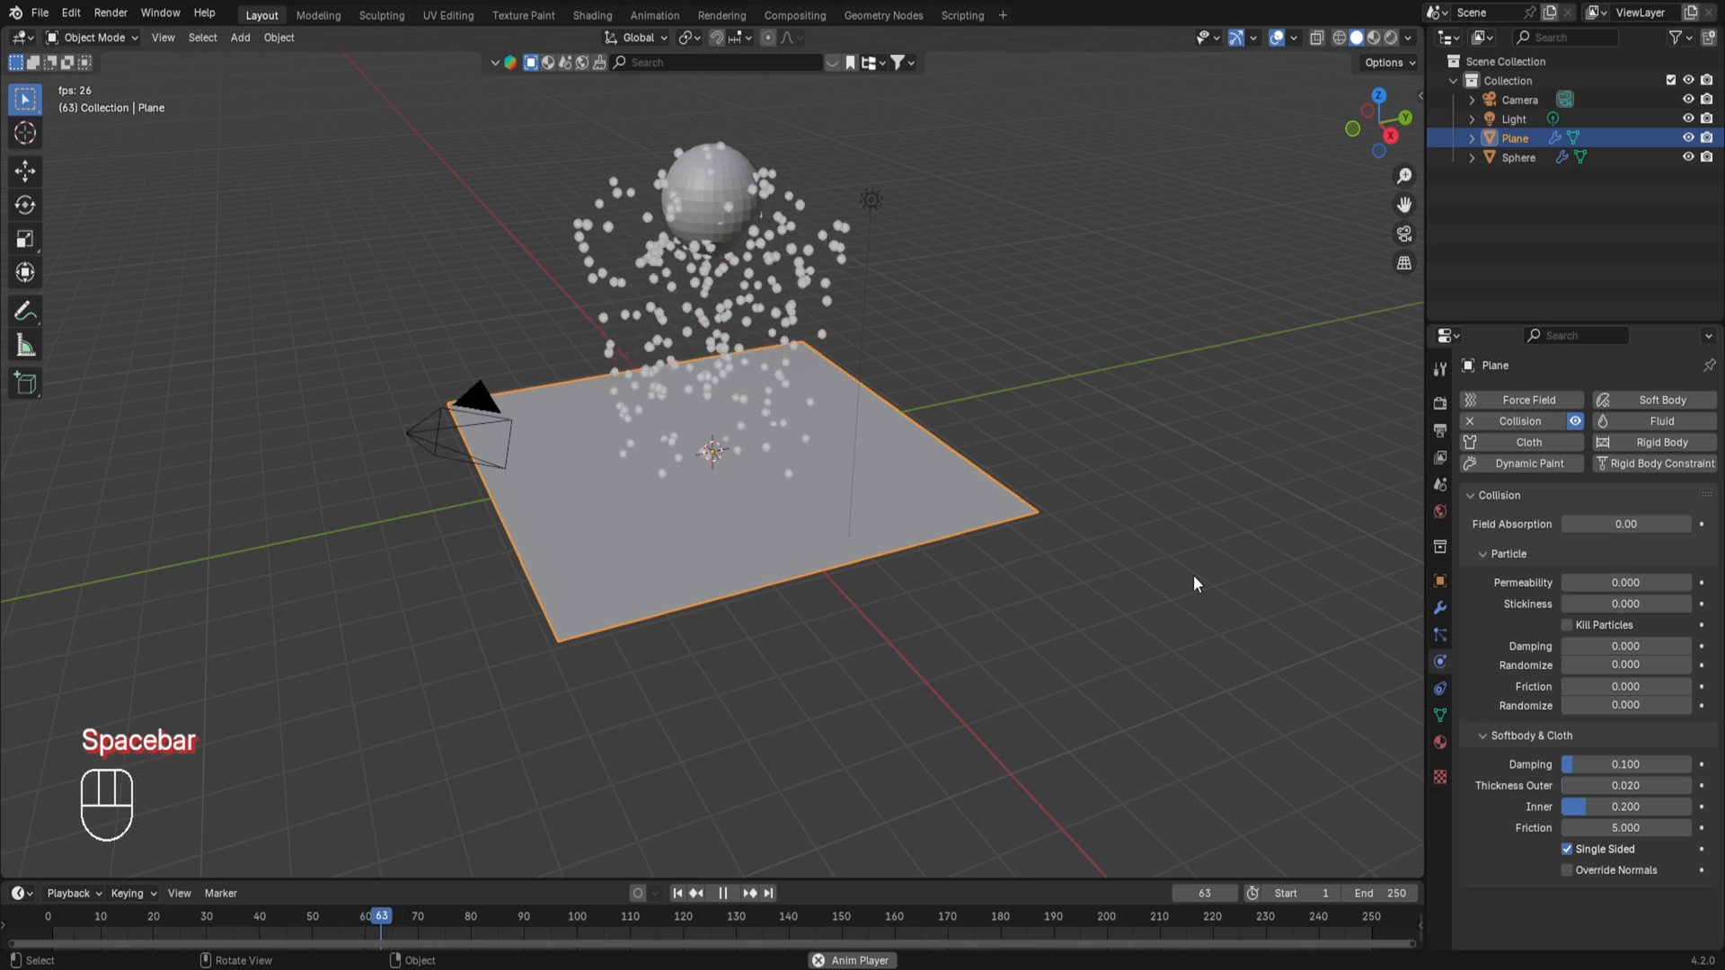
key(space)
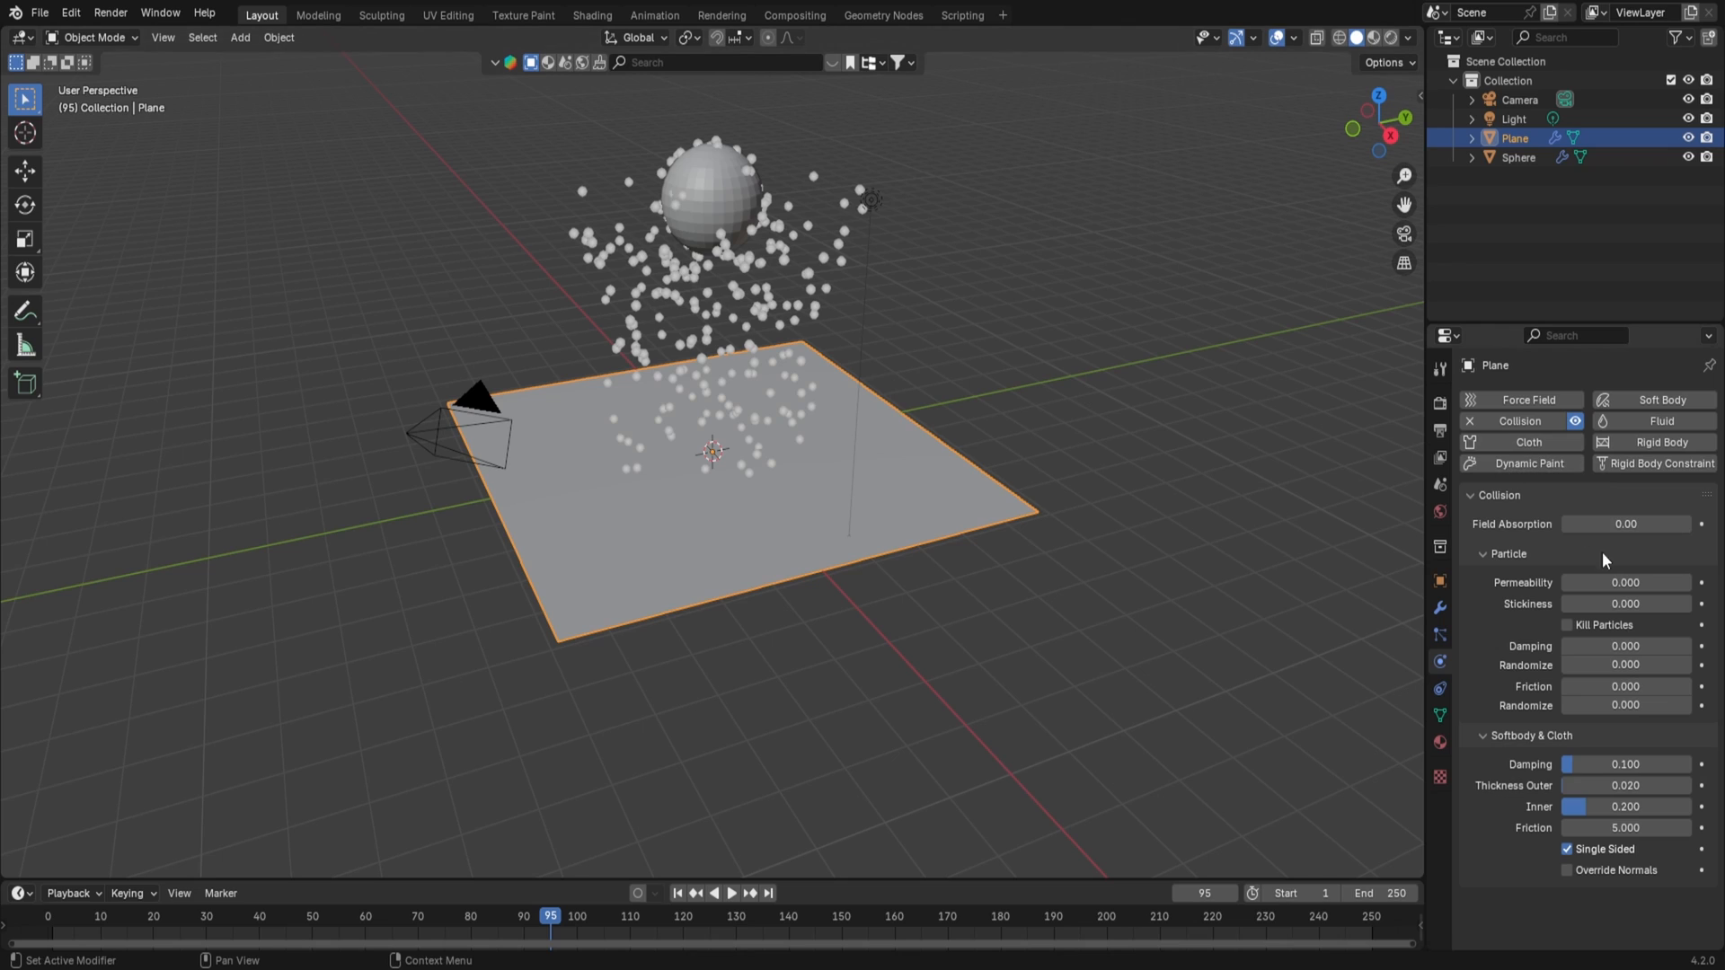
- Set the plane's particle collision Permeability to 0.5 and replay the simulation from frame 1
click(1624, 584)
text(.5)
key(Return)
click(49, 914)
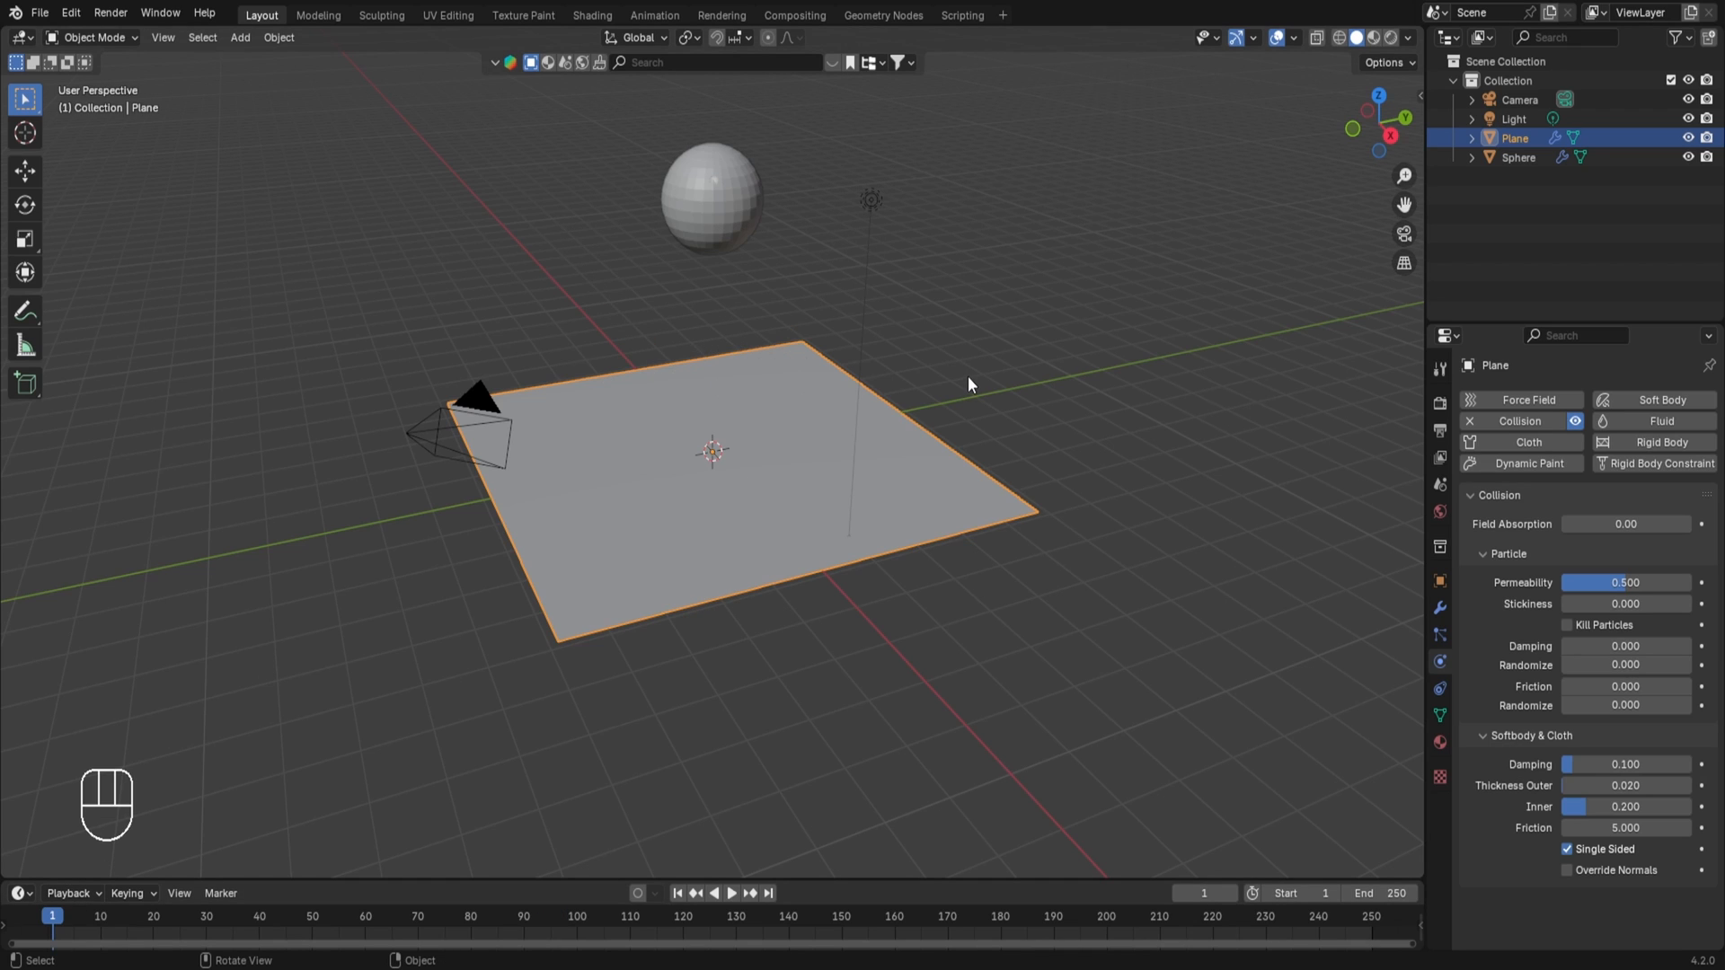
key(space)
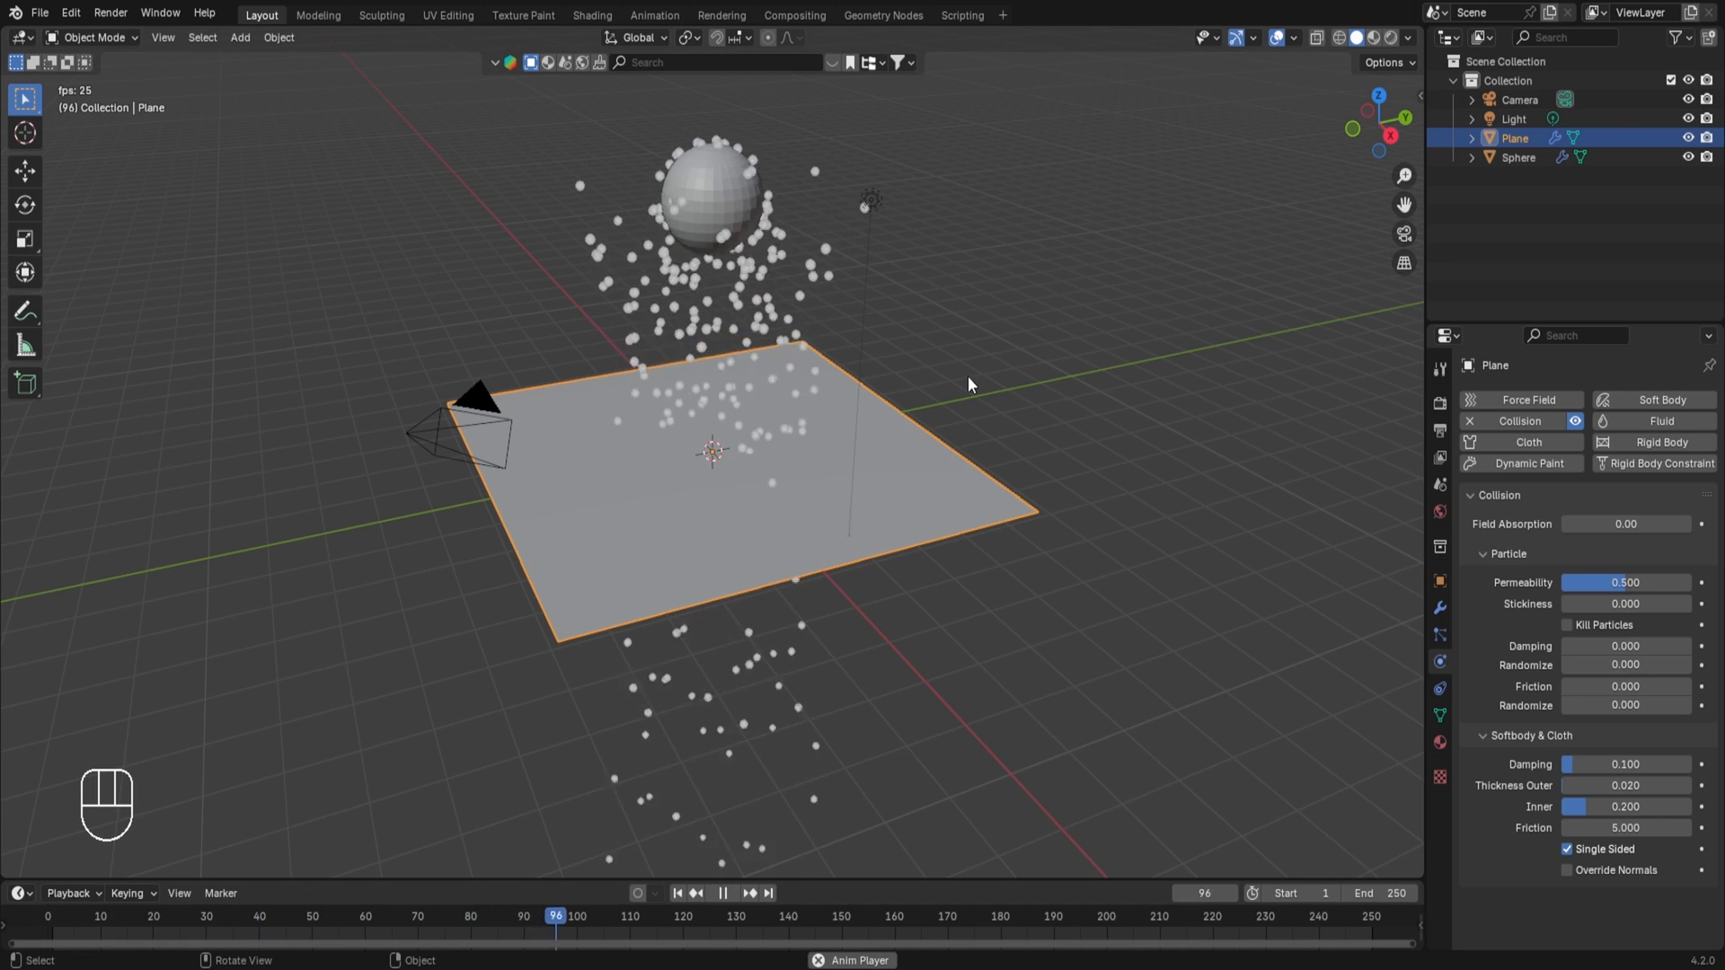
key(space)
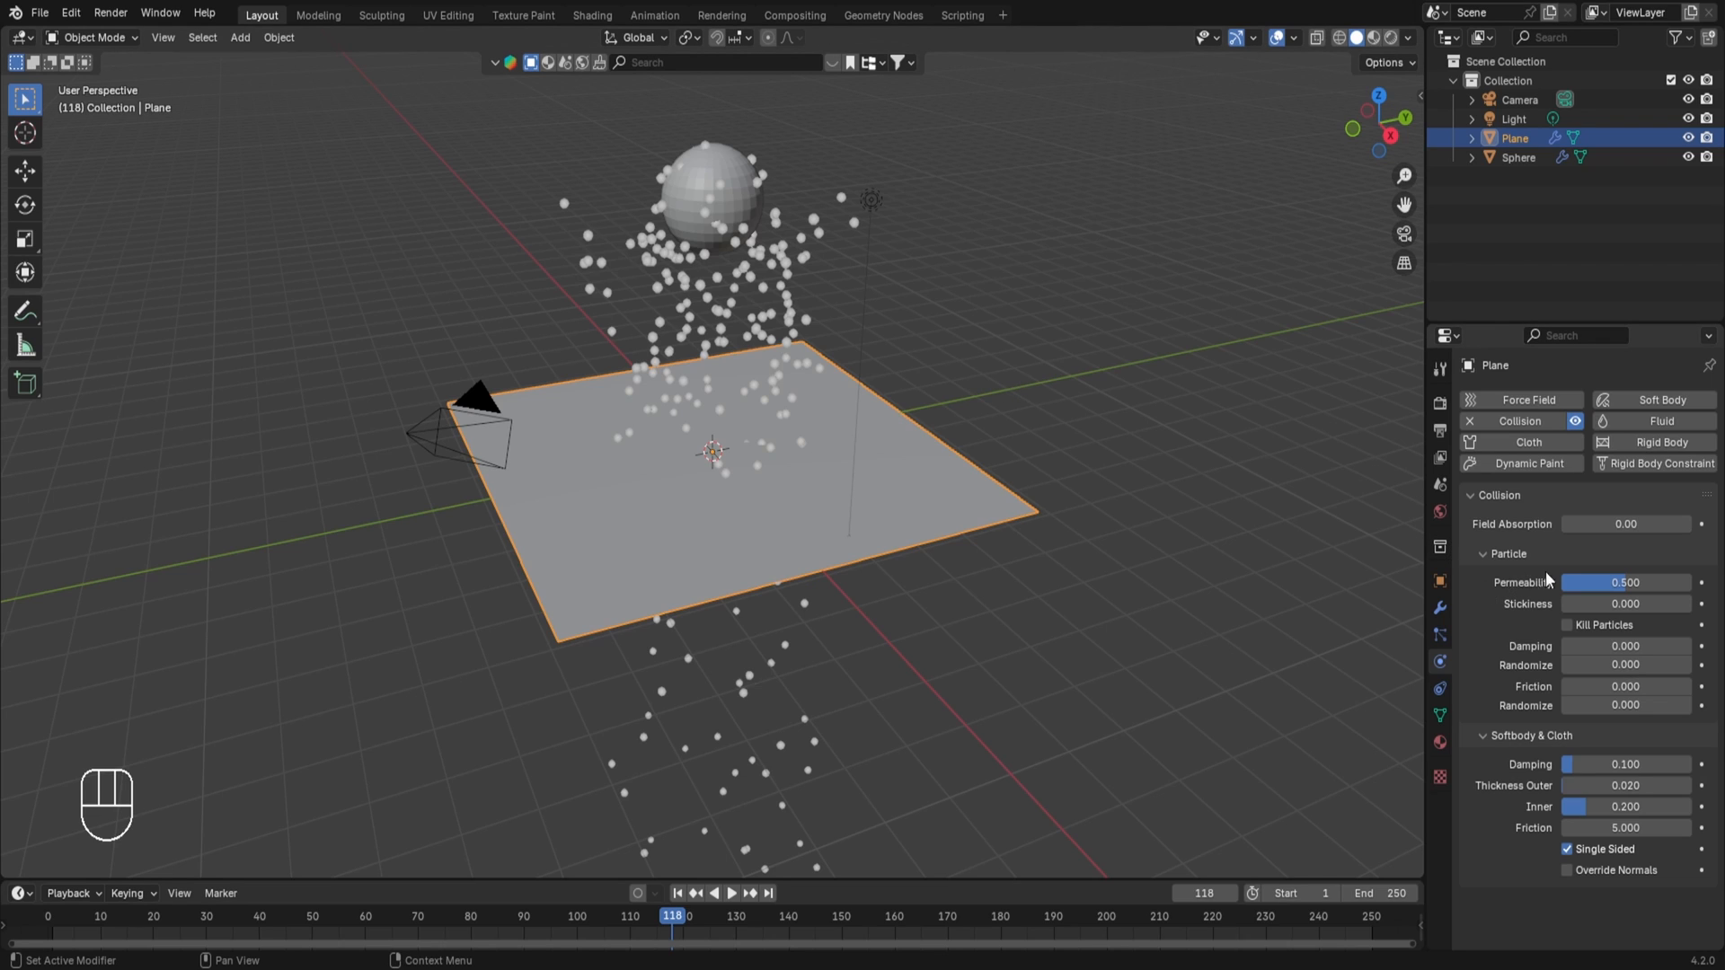
- Raise the plane's particle Permeability to 1.0 and replay the simulation from frame 1
drag(1569, 582, 1653, 582)
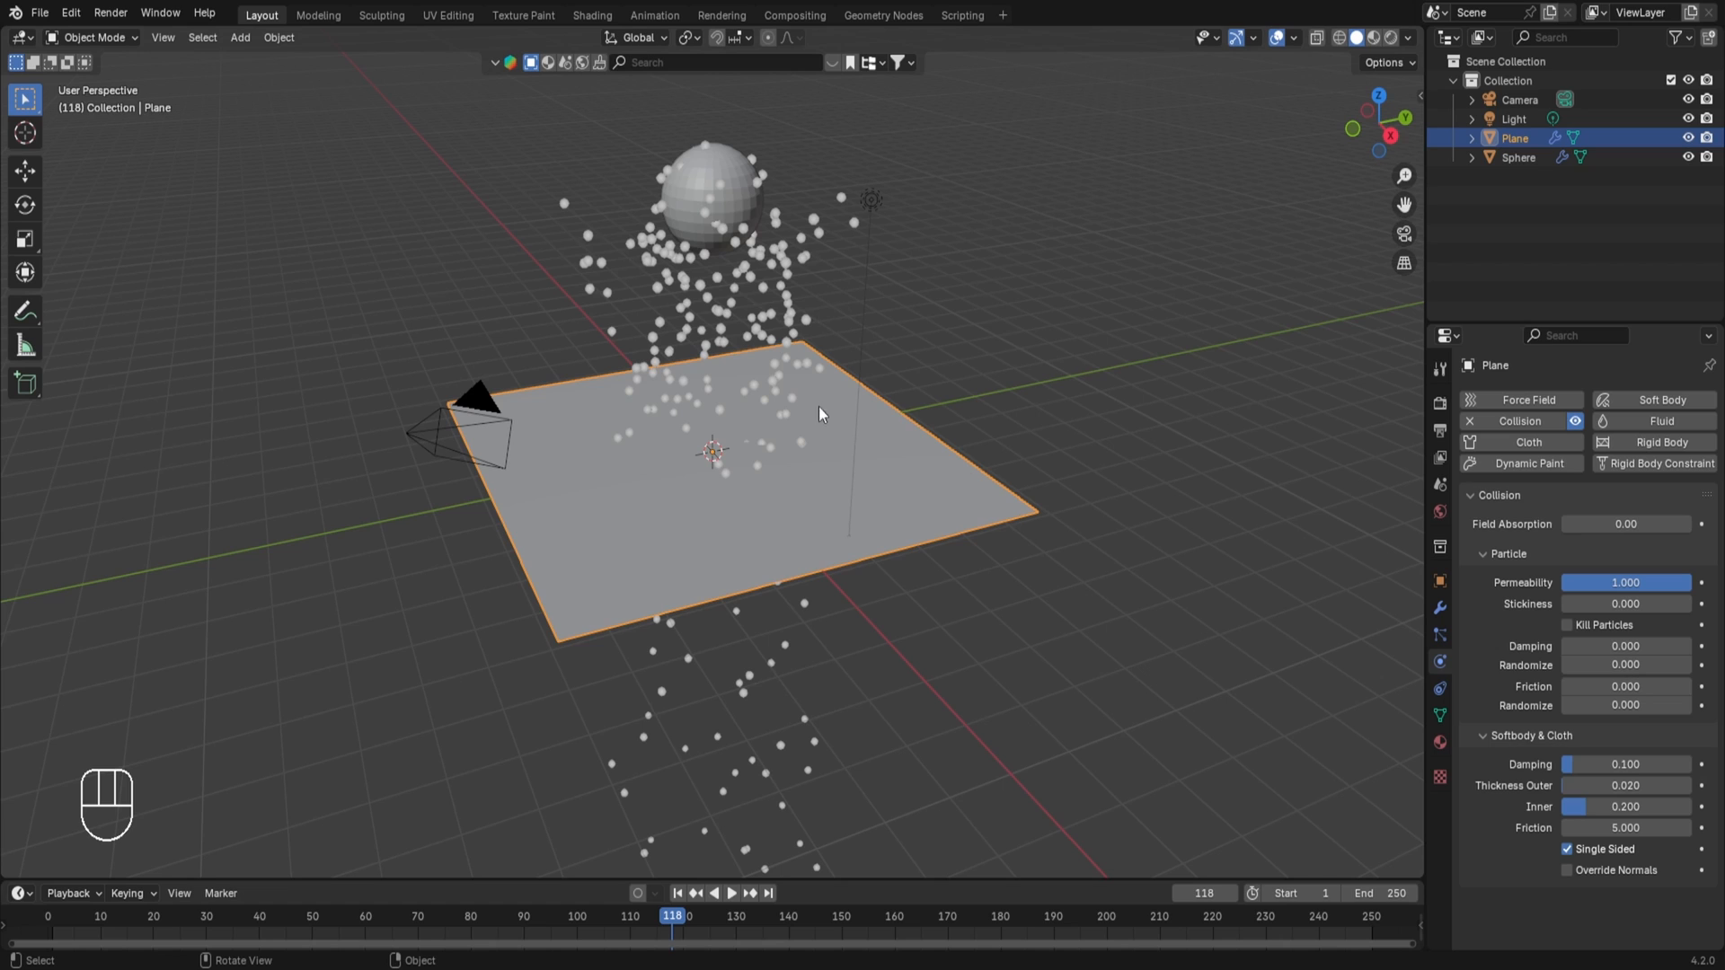
click(55, 912)
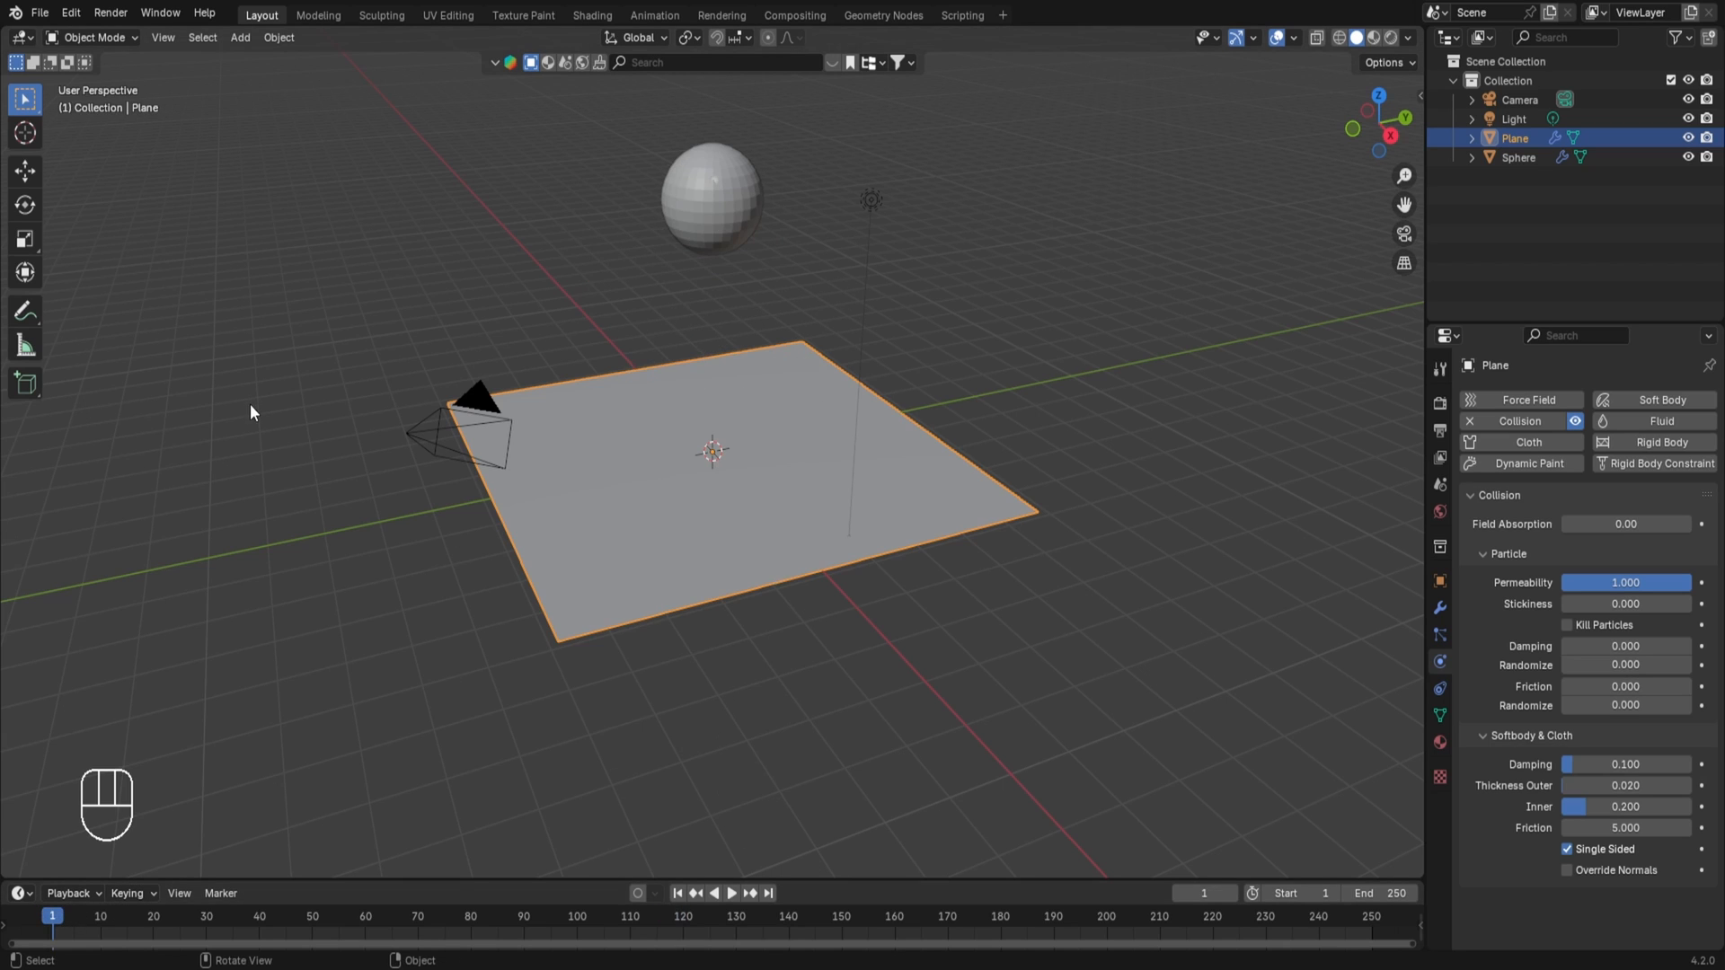
key(space)
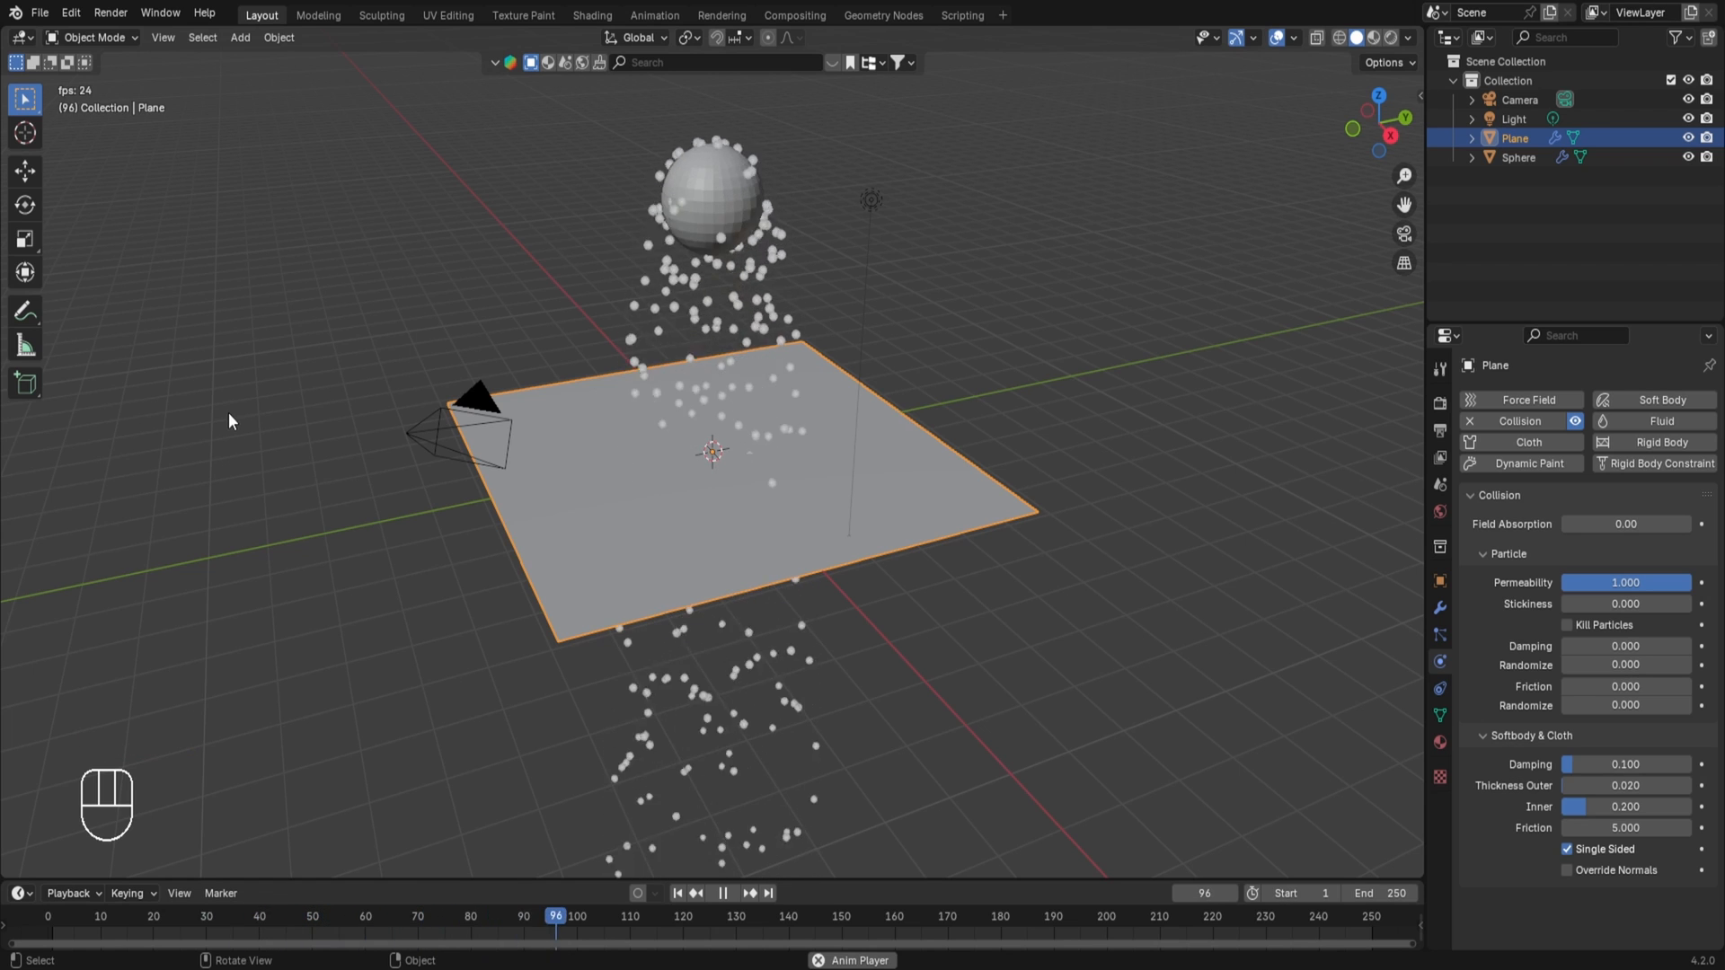
key(space)
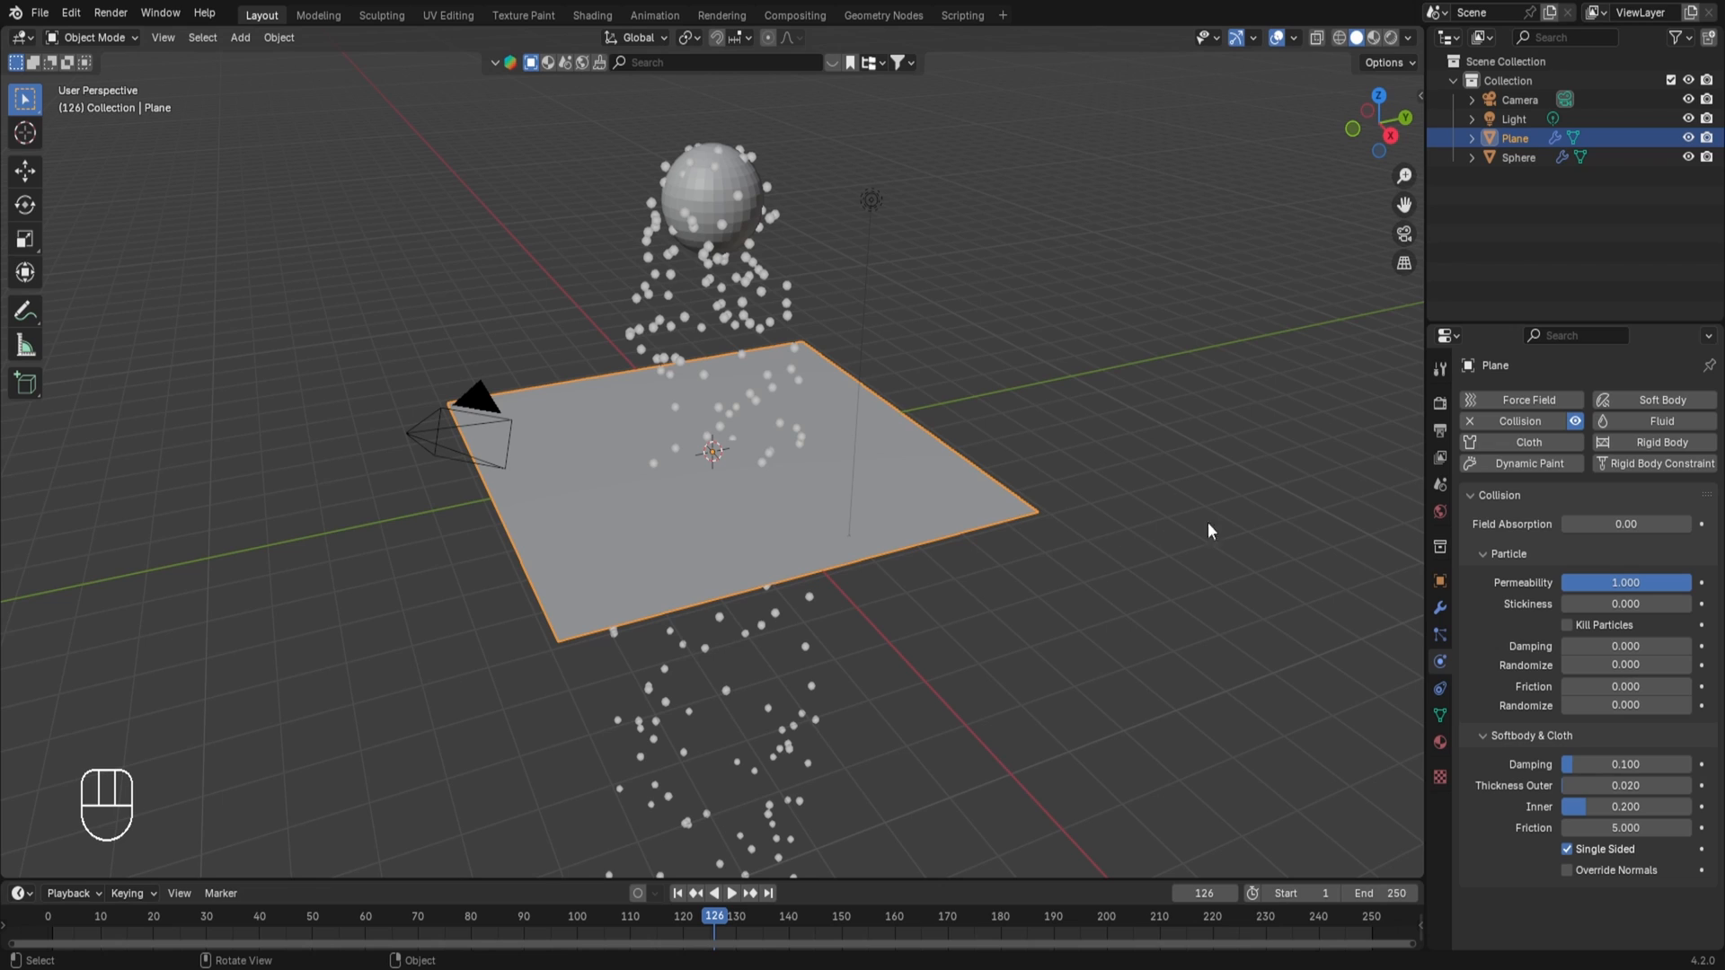
- Return the plane's particle Permeability to 0 and replay the simulation from frame 1
drag(1617, 582, 1549, 584)
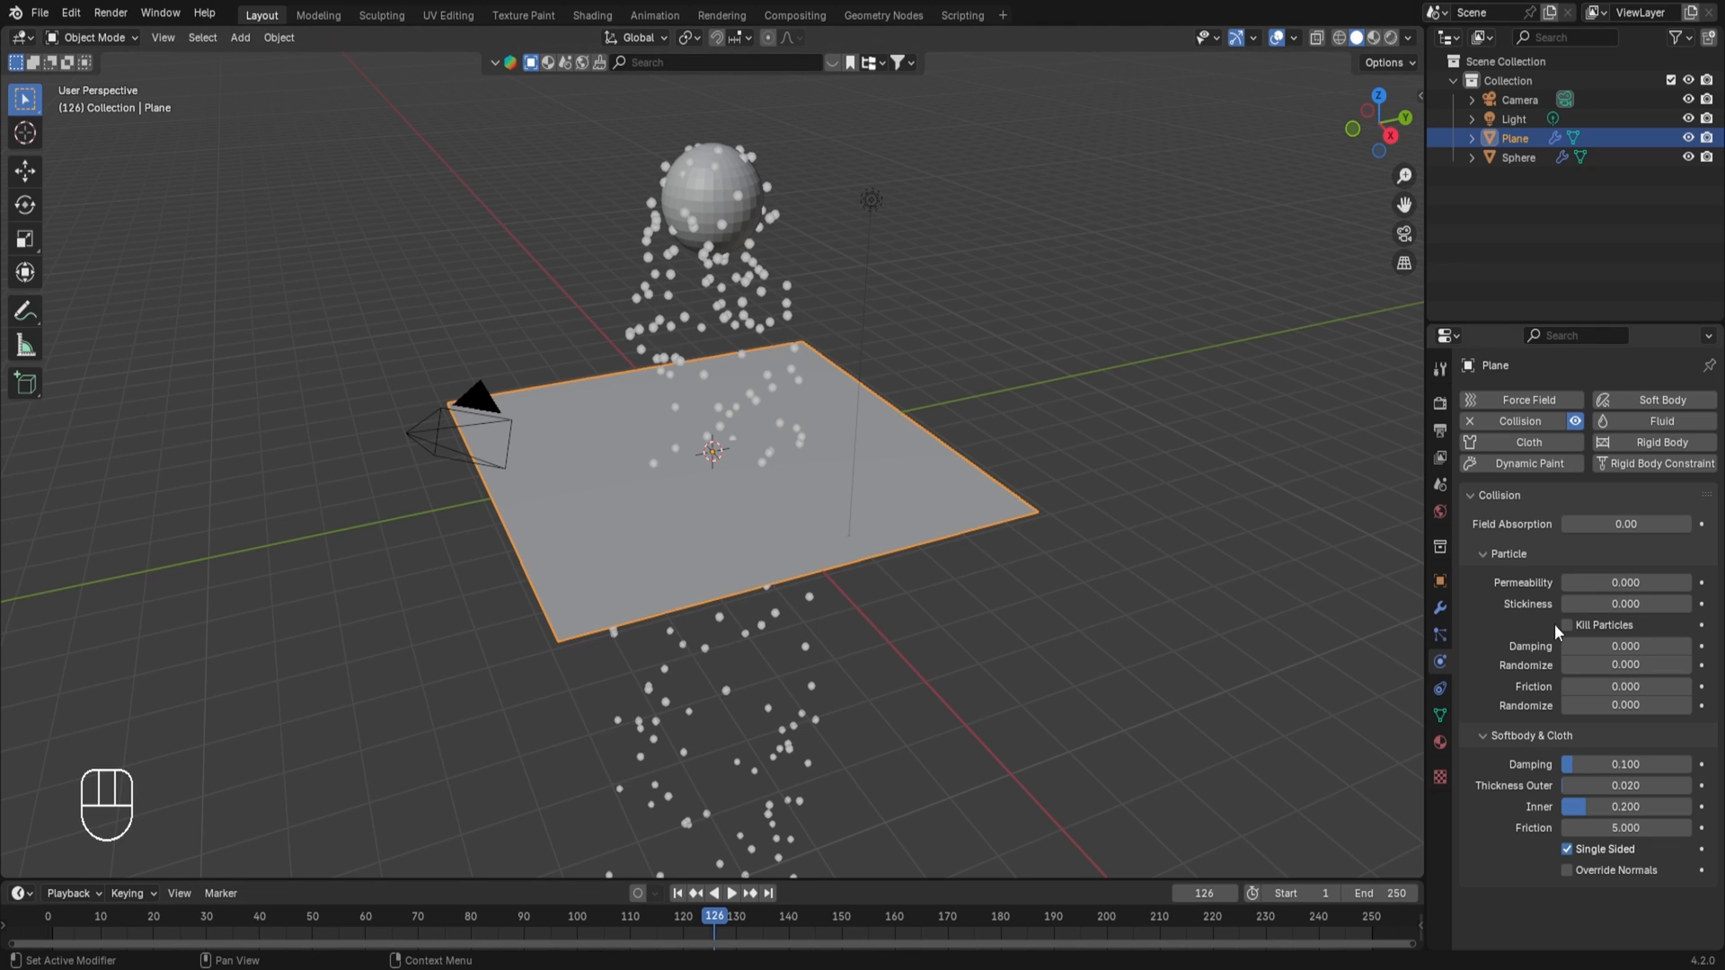
mouse_move(870, 435)
middle_down()
mouse_move(855, 433)
mouse_move(860, 460)
mouse_move(866, 424)
middle_up()
key(shift+Left)
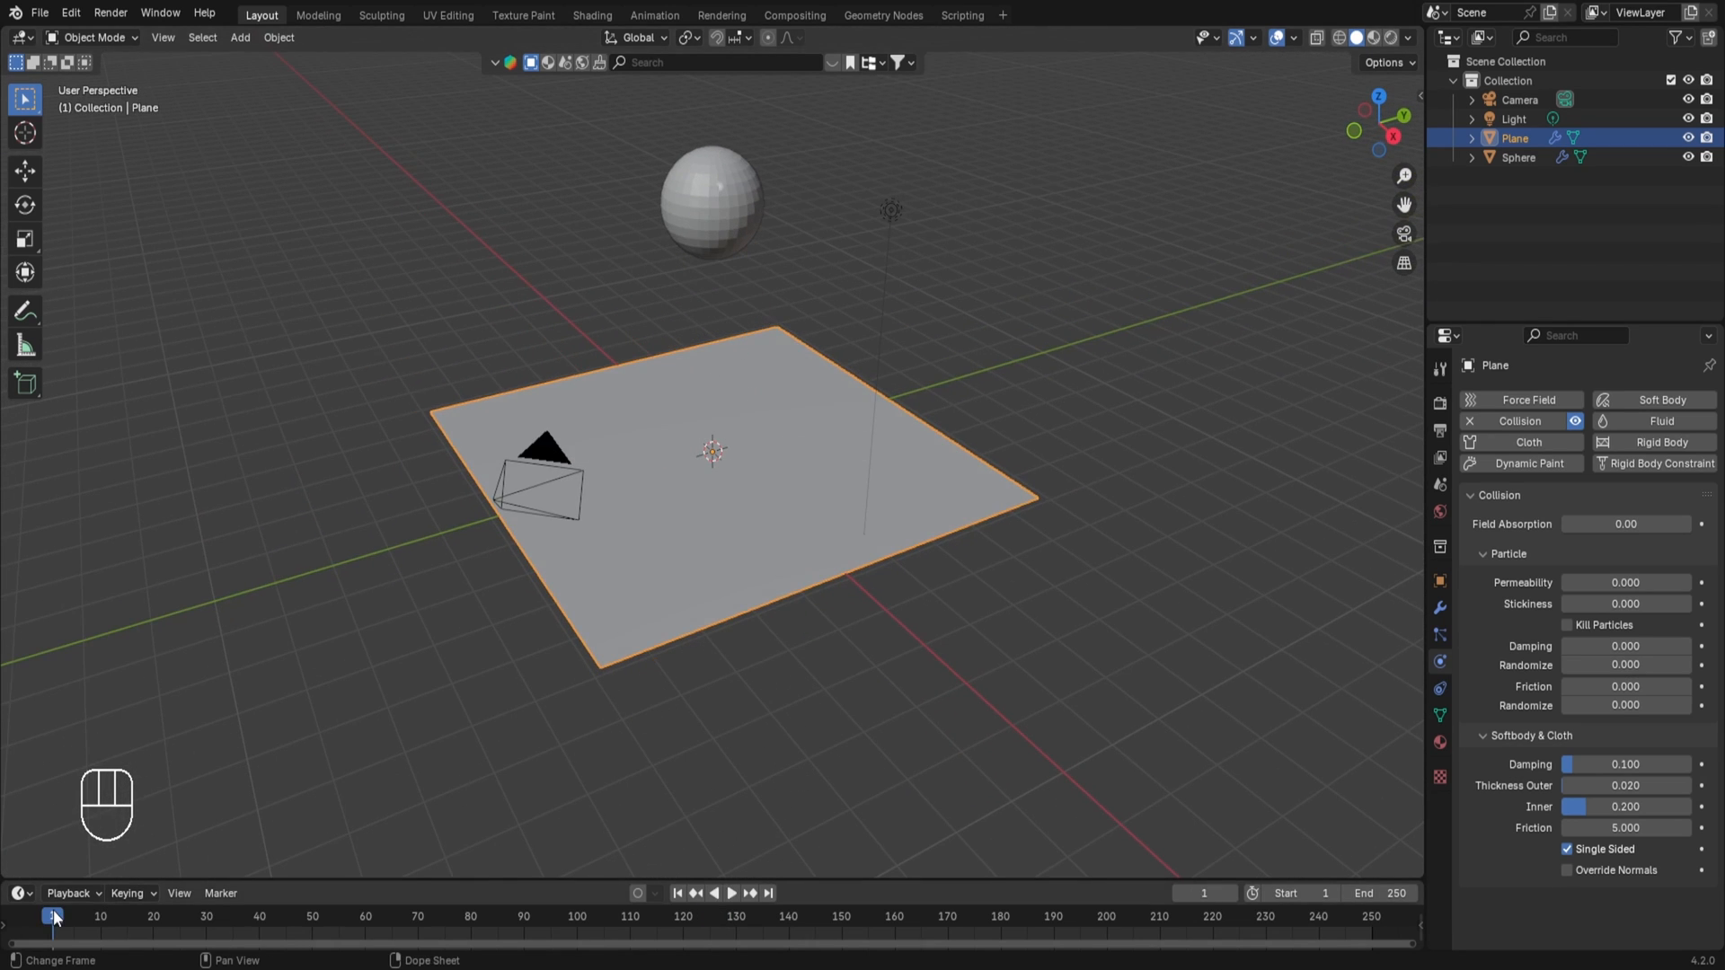
key(space)
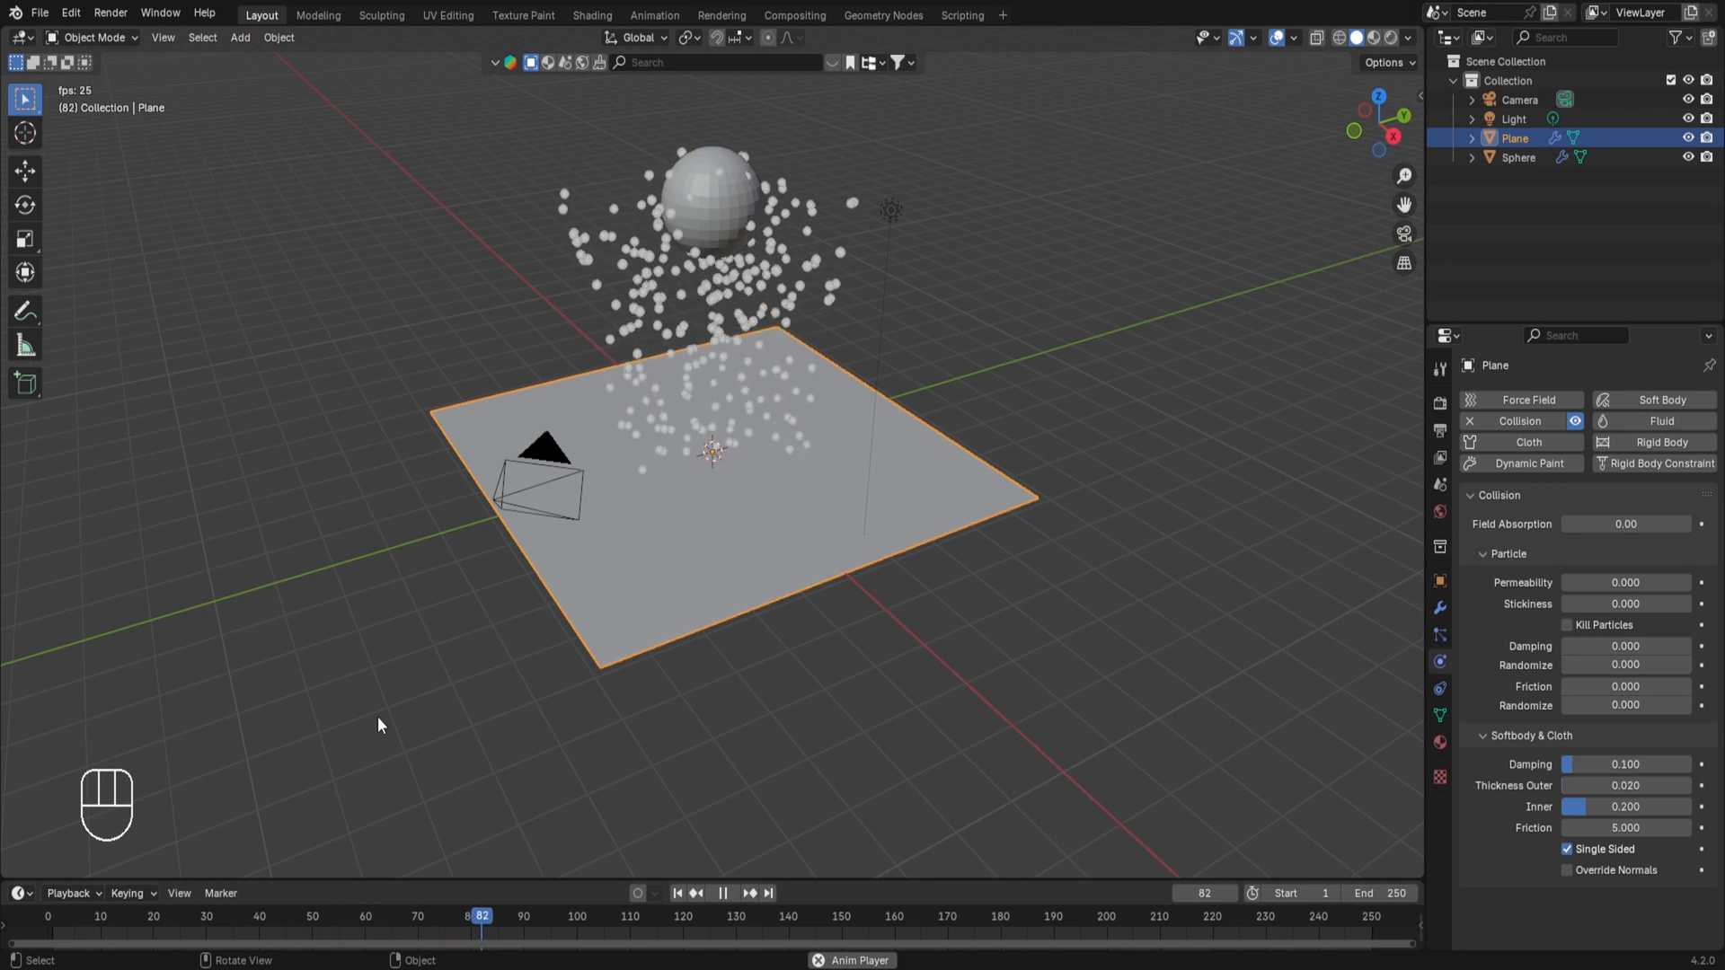
key(space)
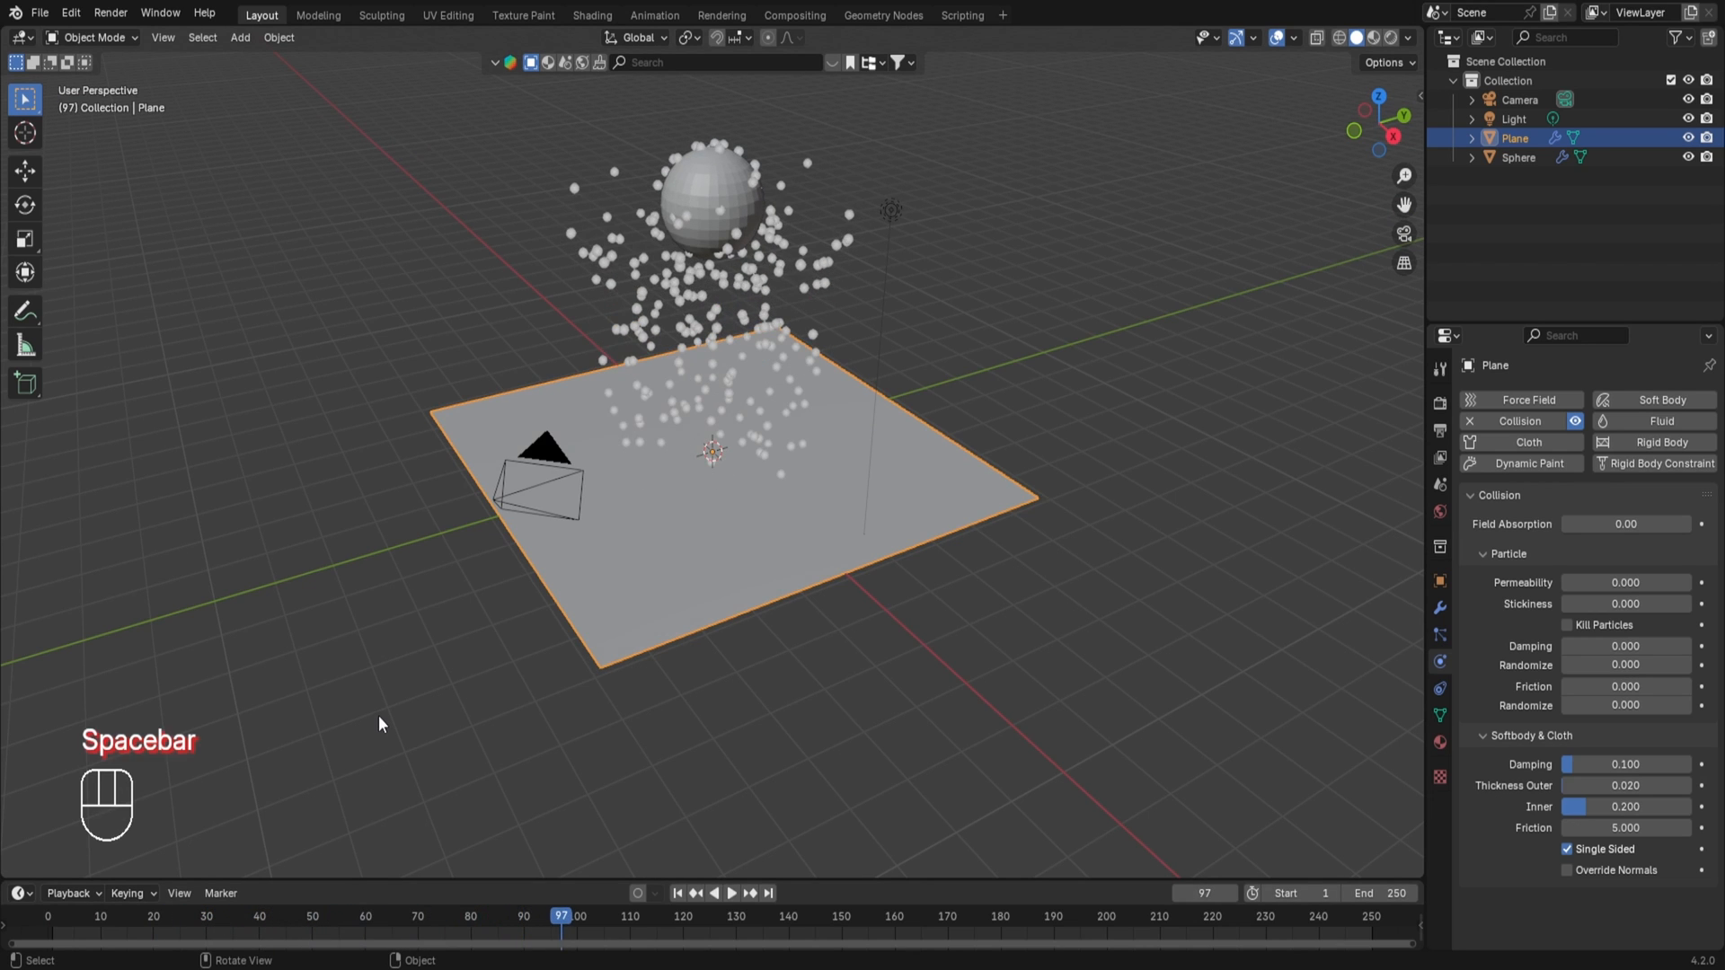
- Set the plane's particle collision Stickiness to 10 and replay the simulation from the start
click(1593, 604)
text(10)
key(Return)
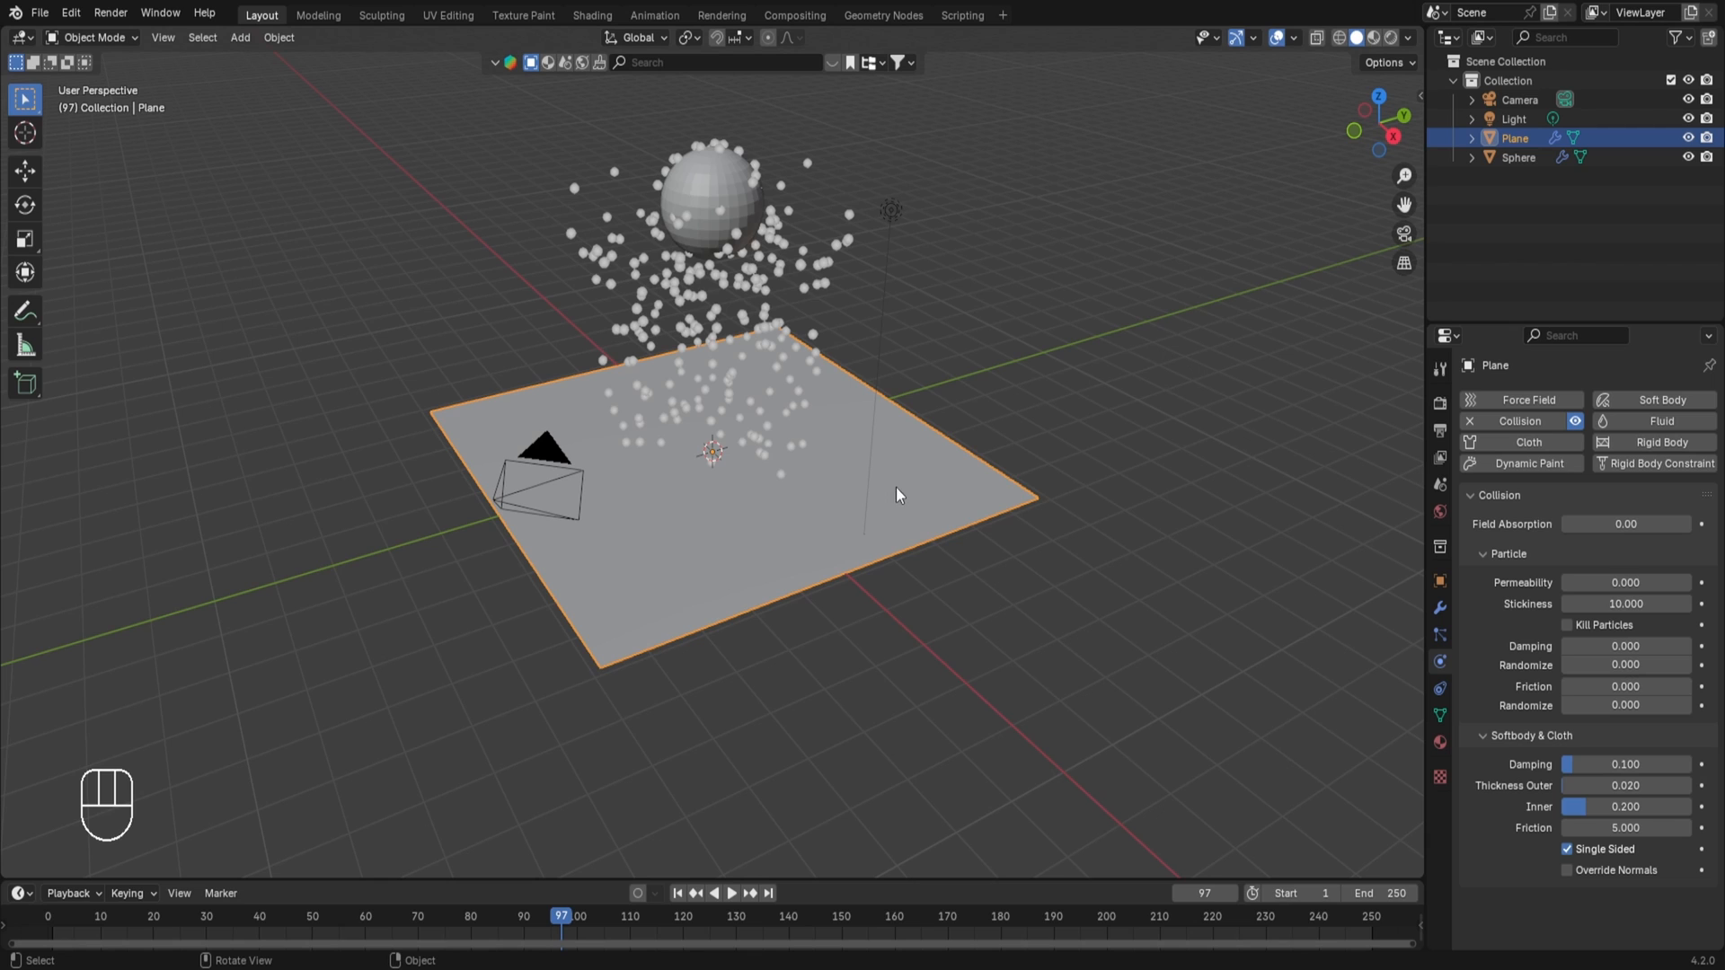
click(50, 909)
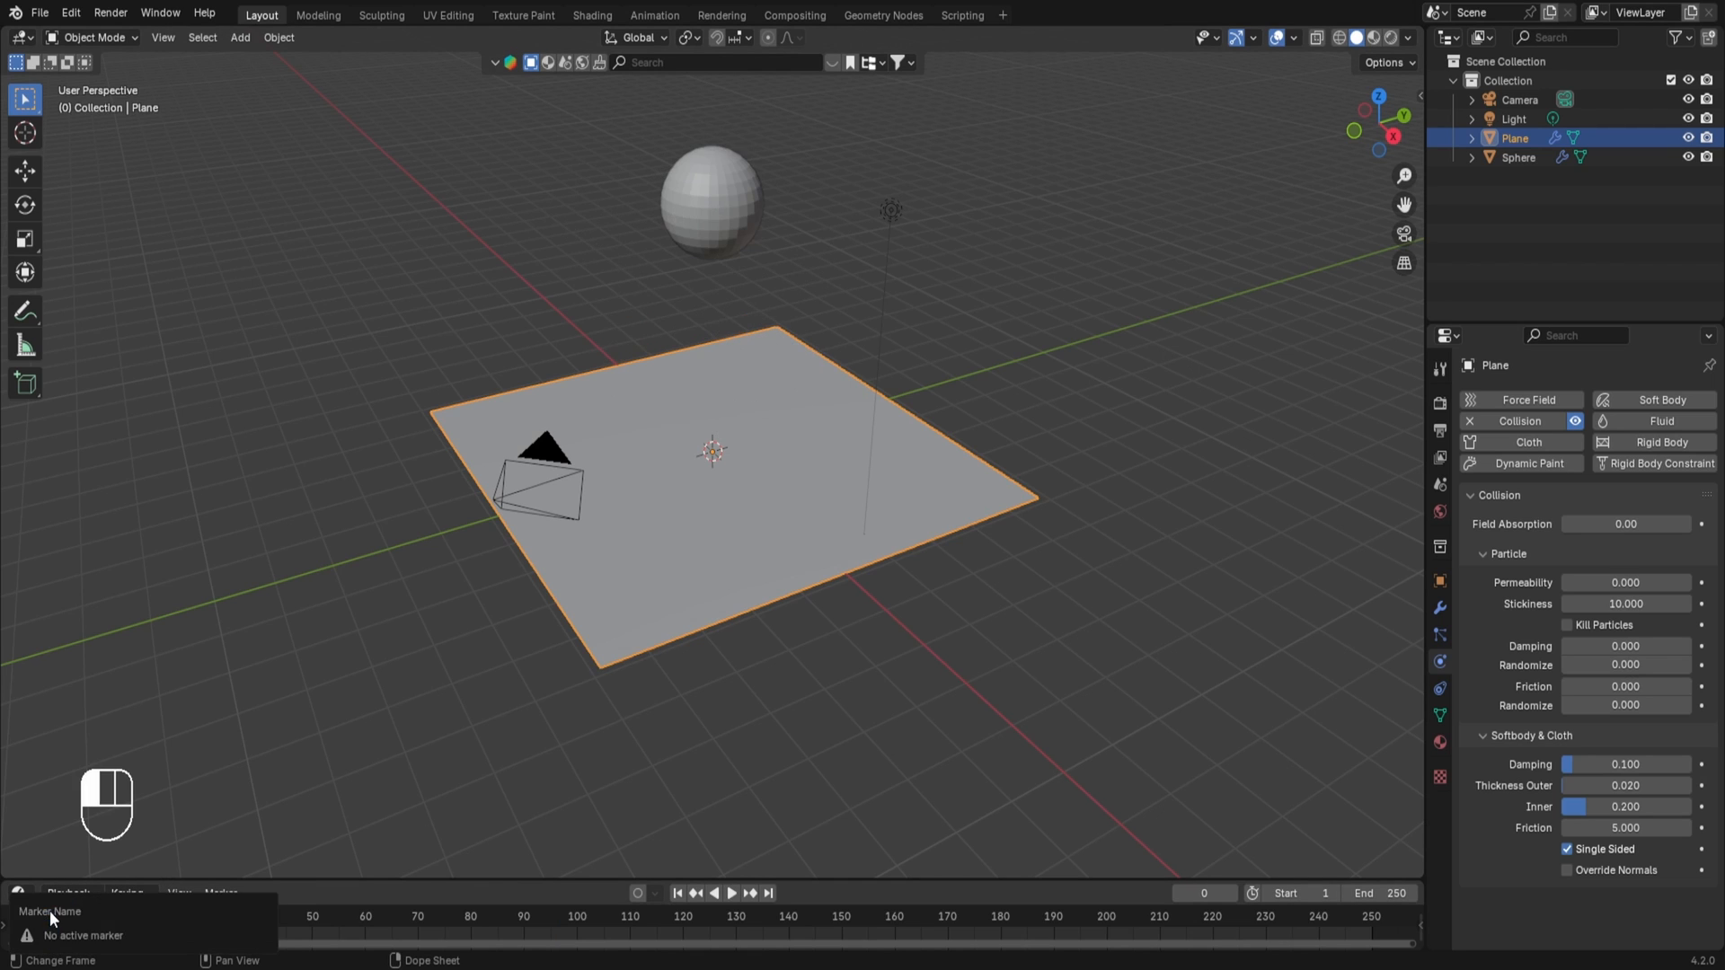
key(space)
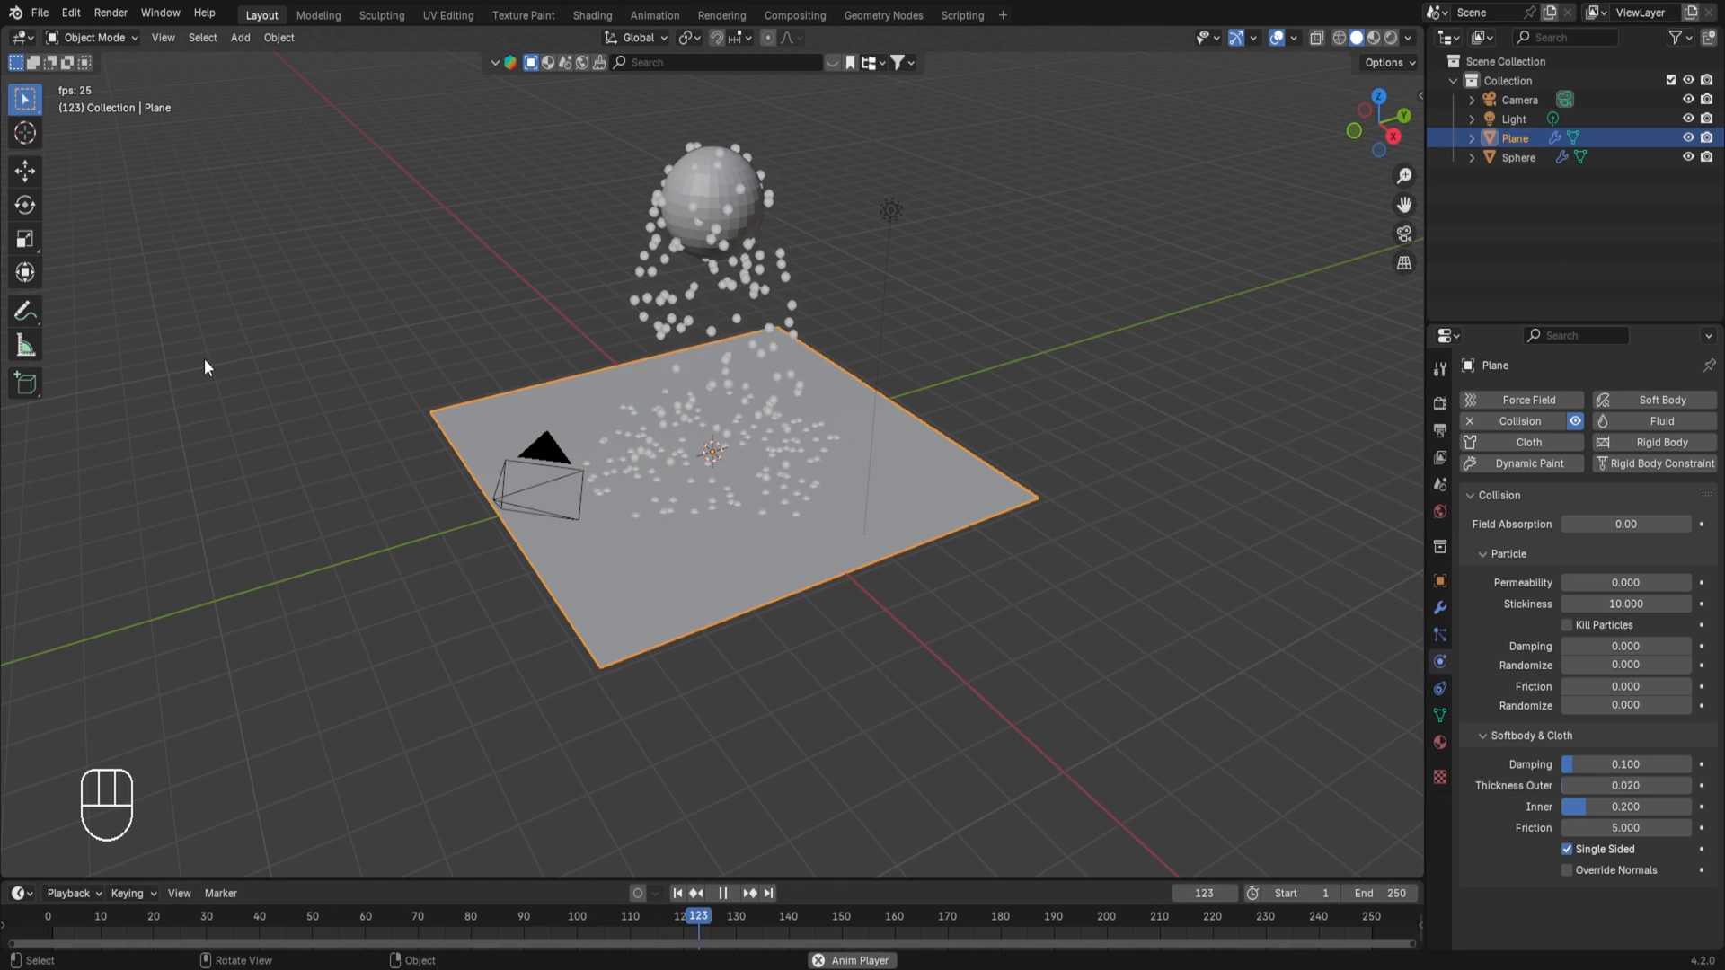
key(space)
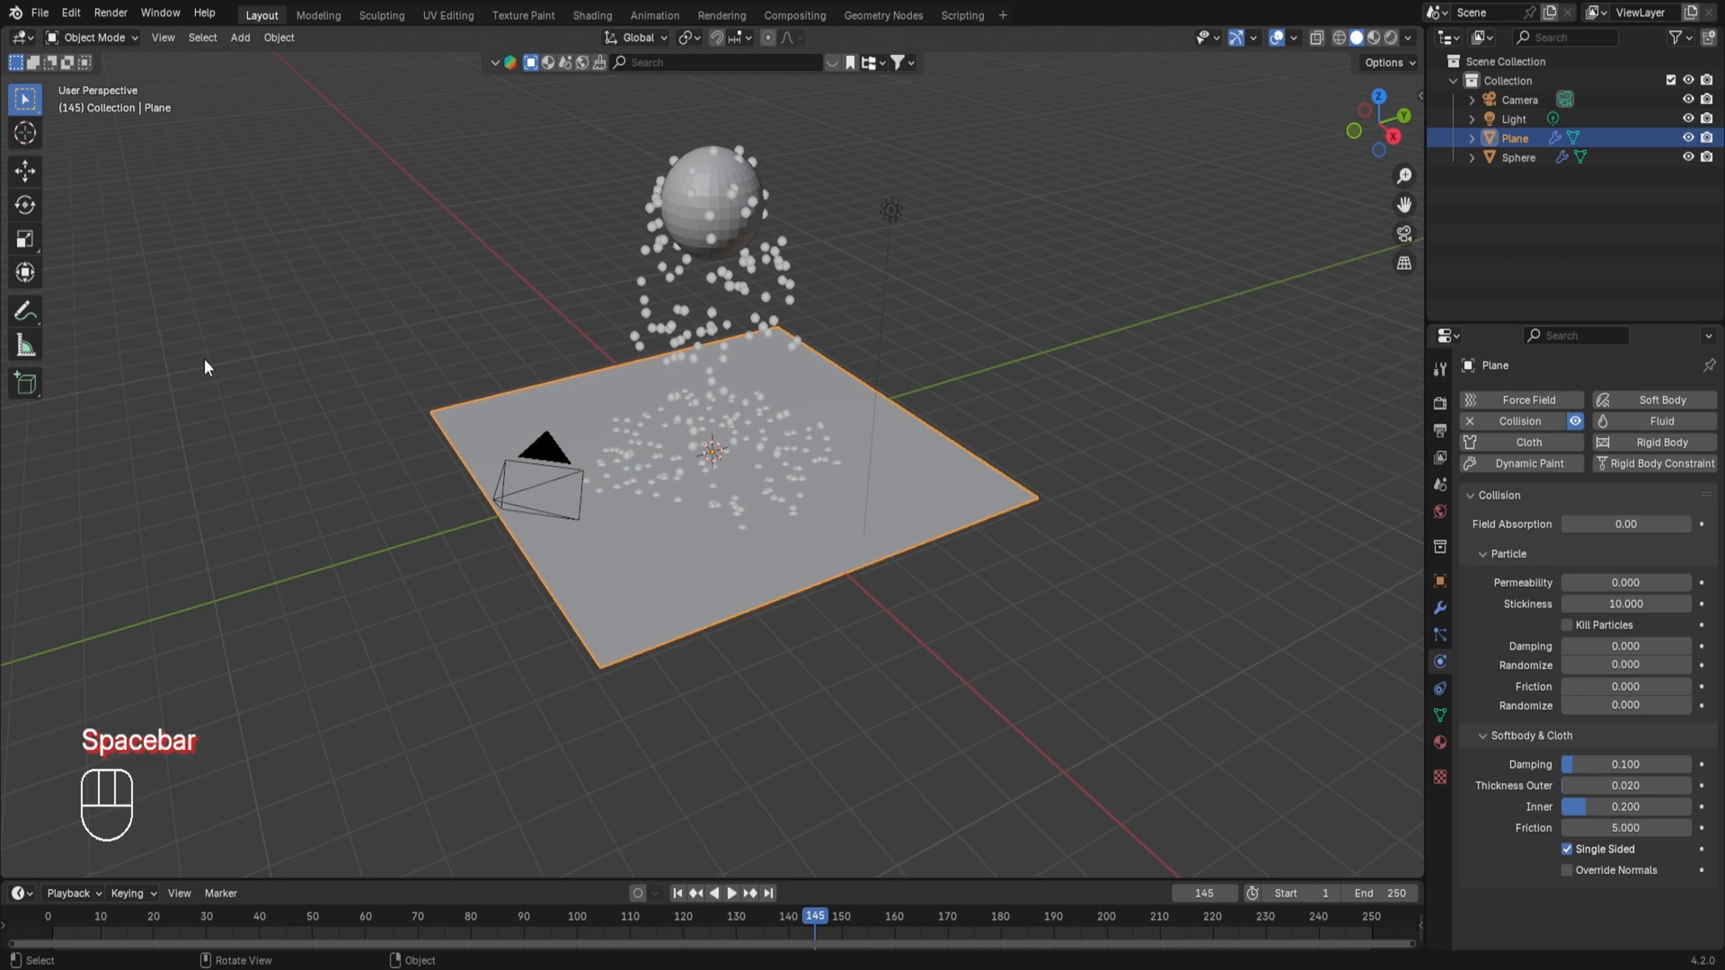
- Reset the plane's particle collision Stickiness to 0
click(1631, 603)
text(0)
key(Return)
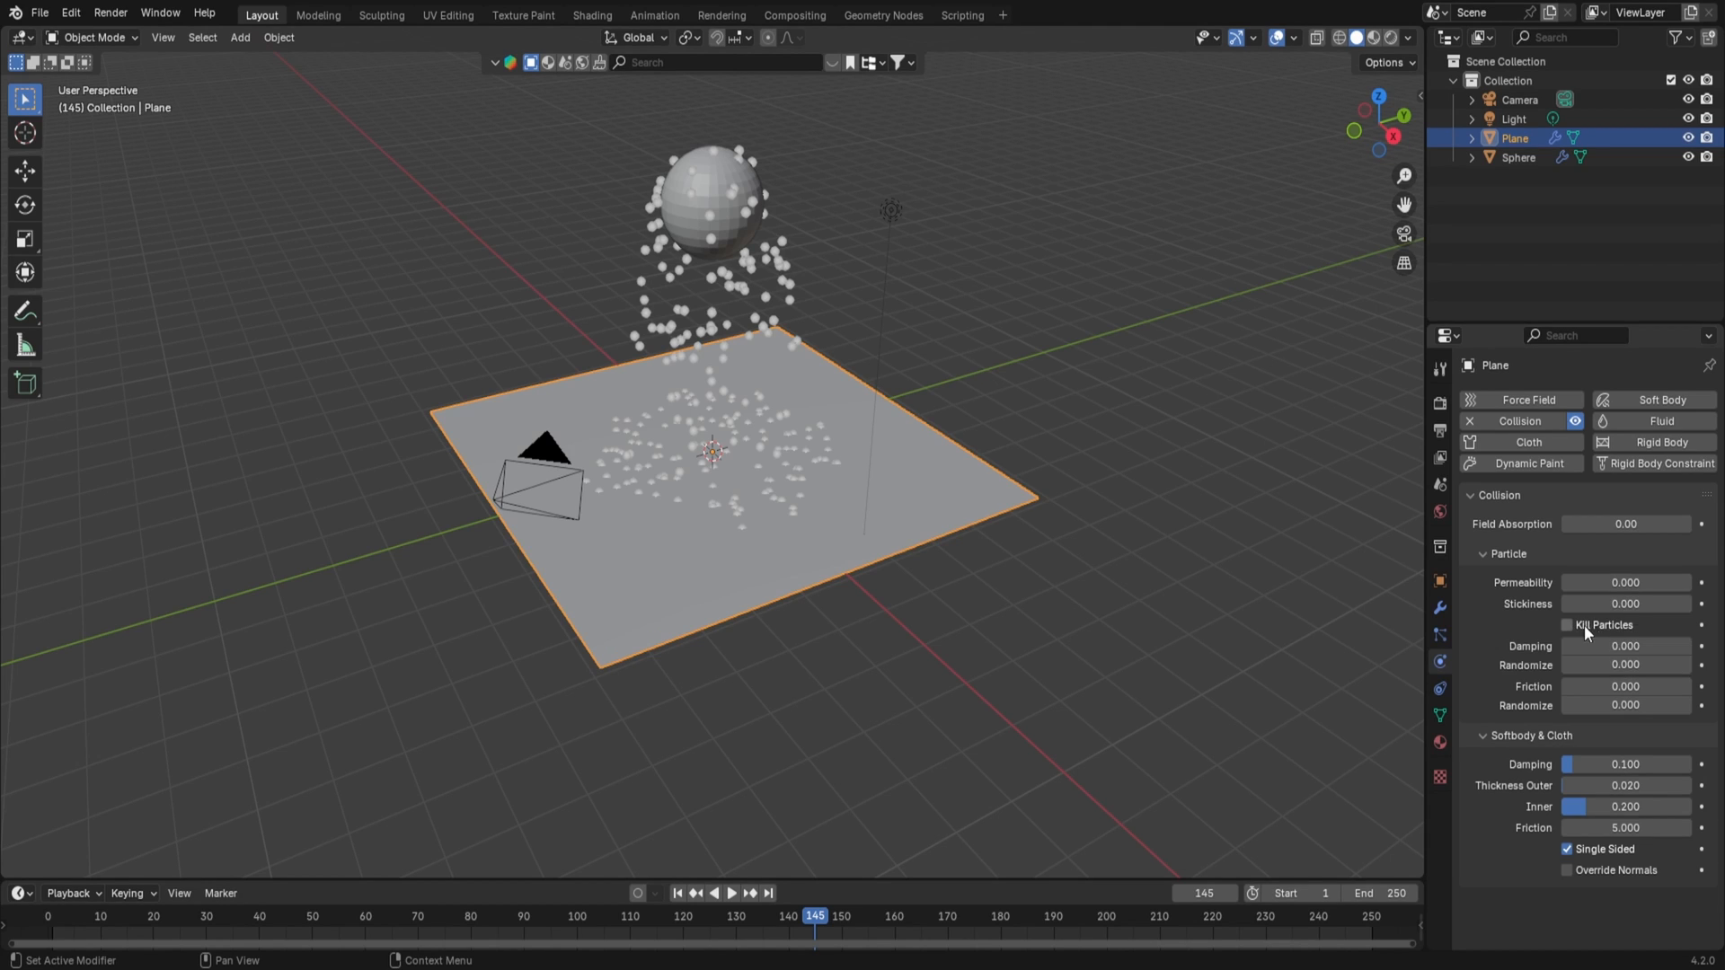
- Turn on Kill Particles in the plane's collision settings and play the simulation from frame 1
click(1570, 622)
click(50, 912)
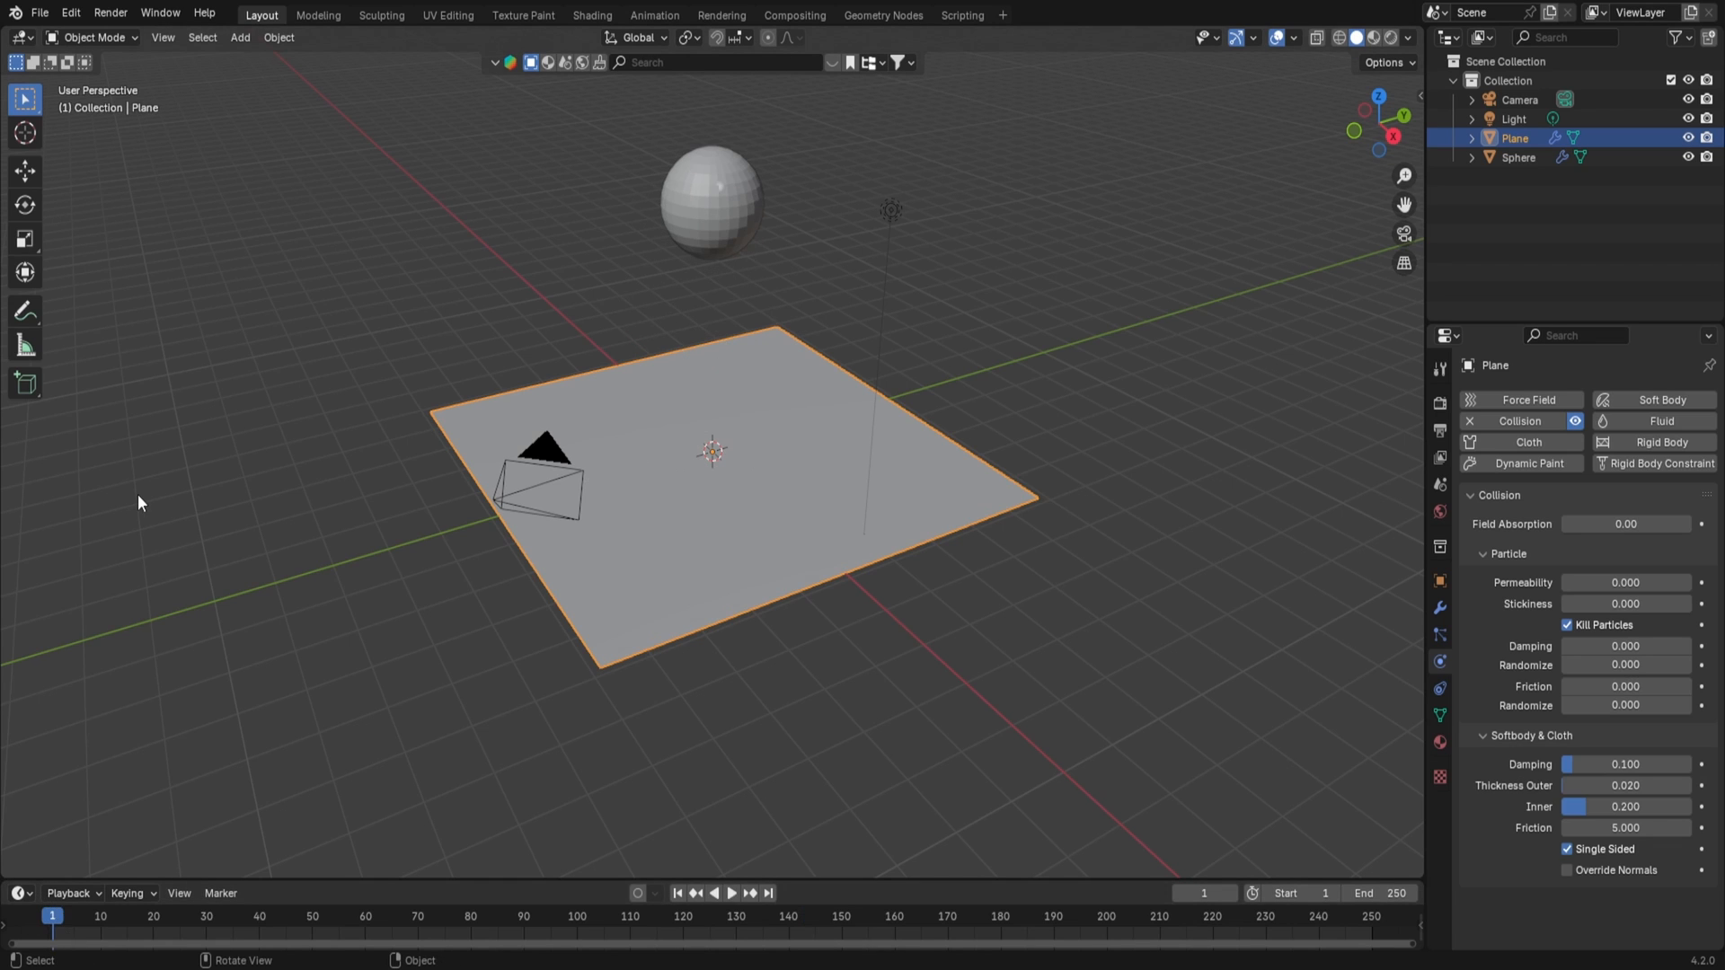
key(space)
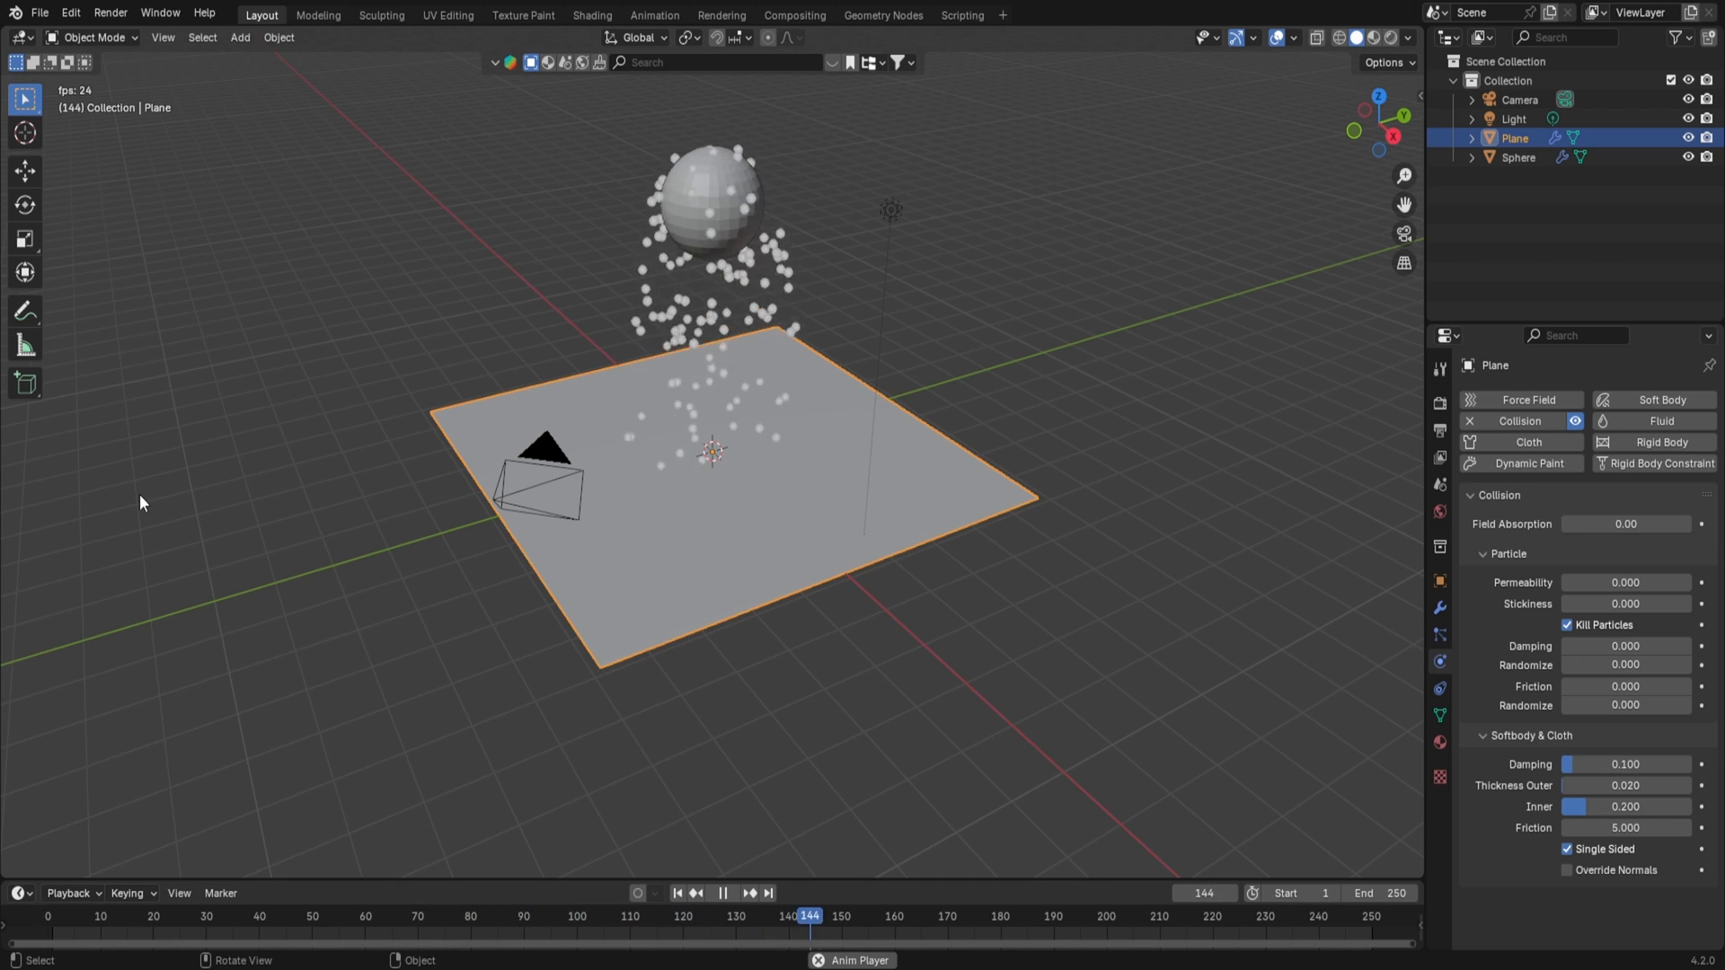
- Stop playback, turn off Kill Particles for the plane and set its particle collision Damping to 1
key(space)
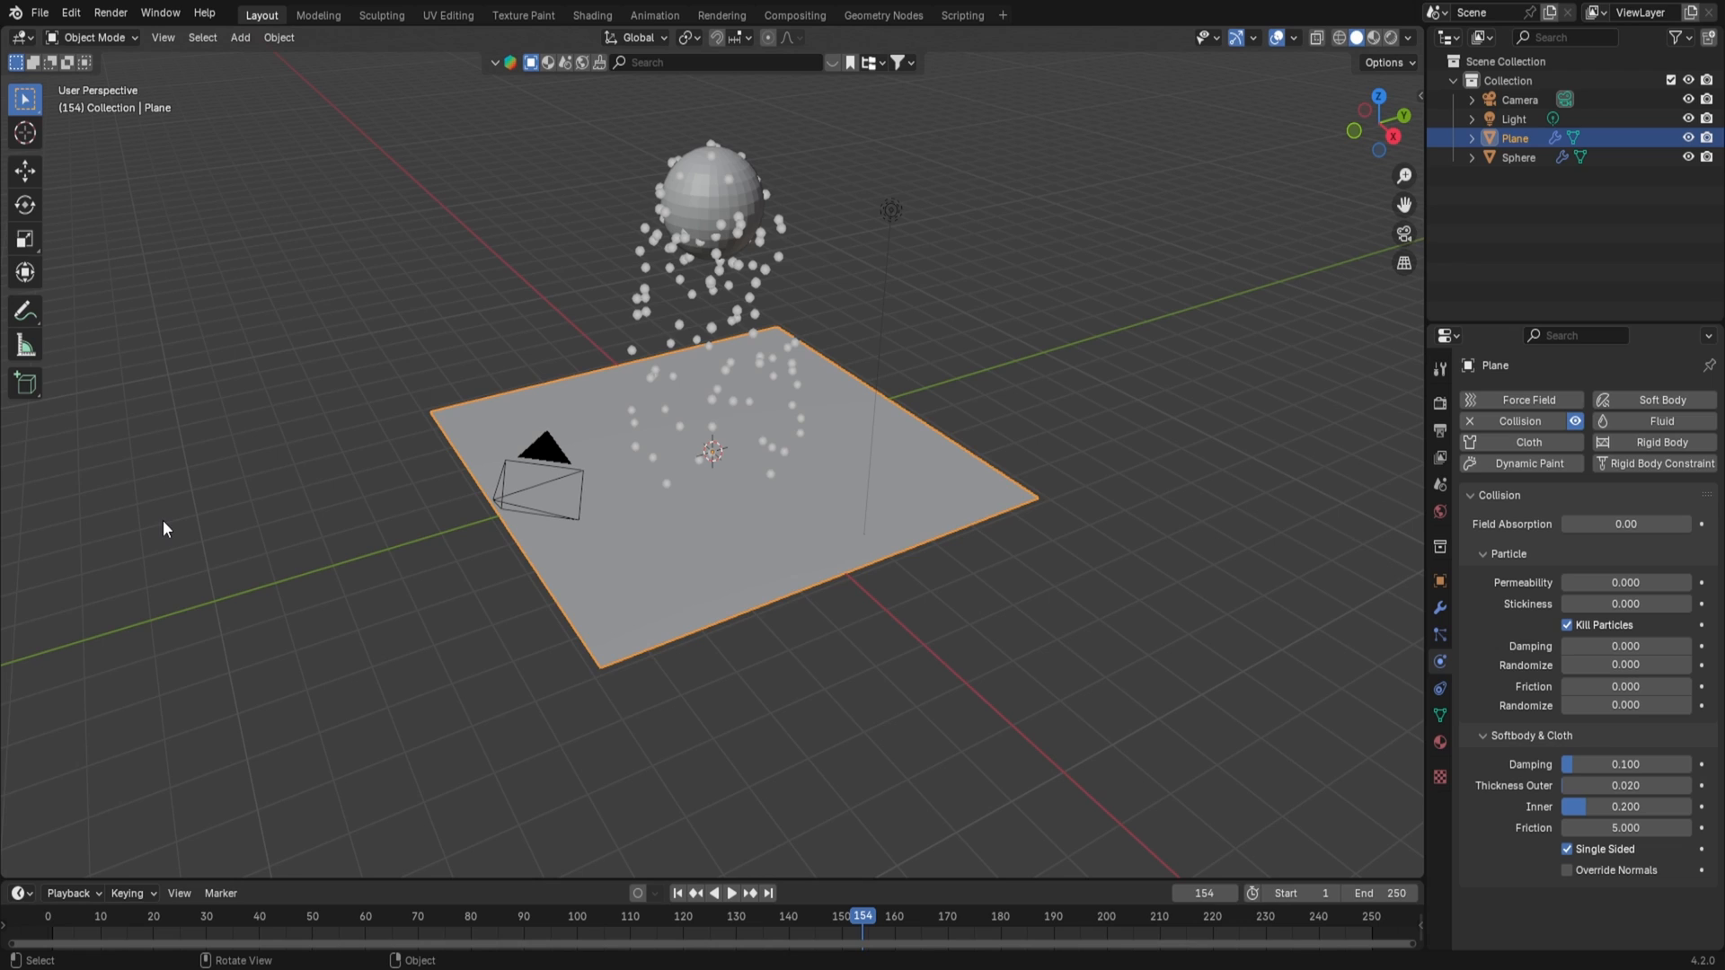
click(1566, 626)
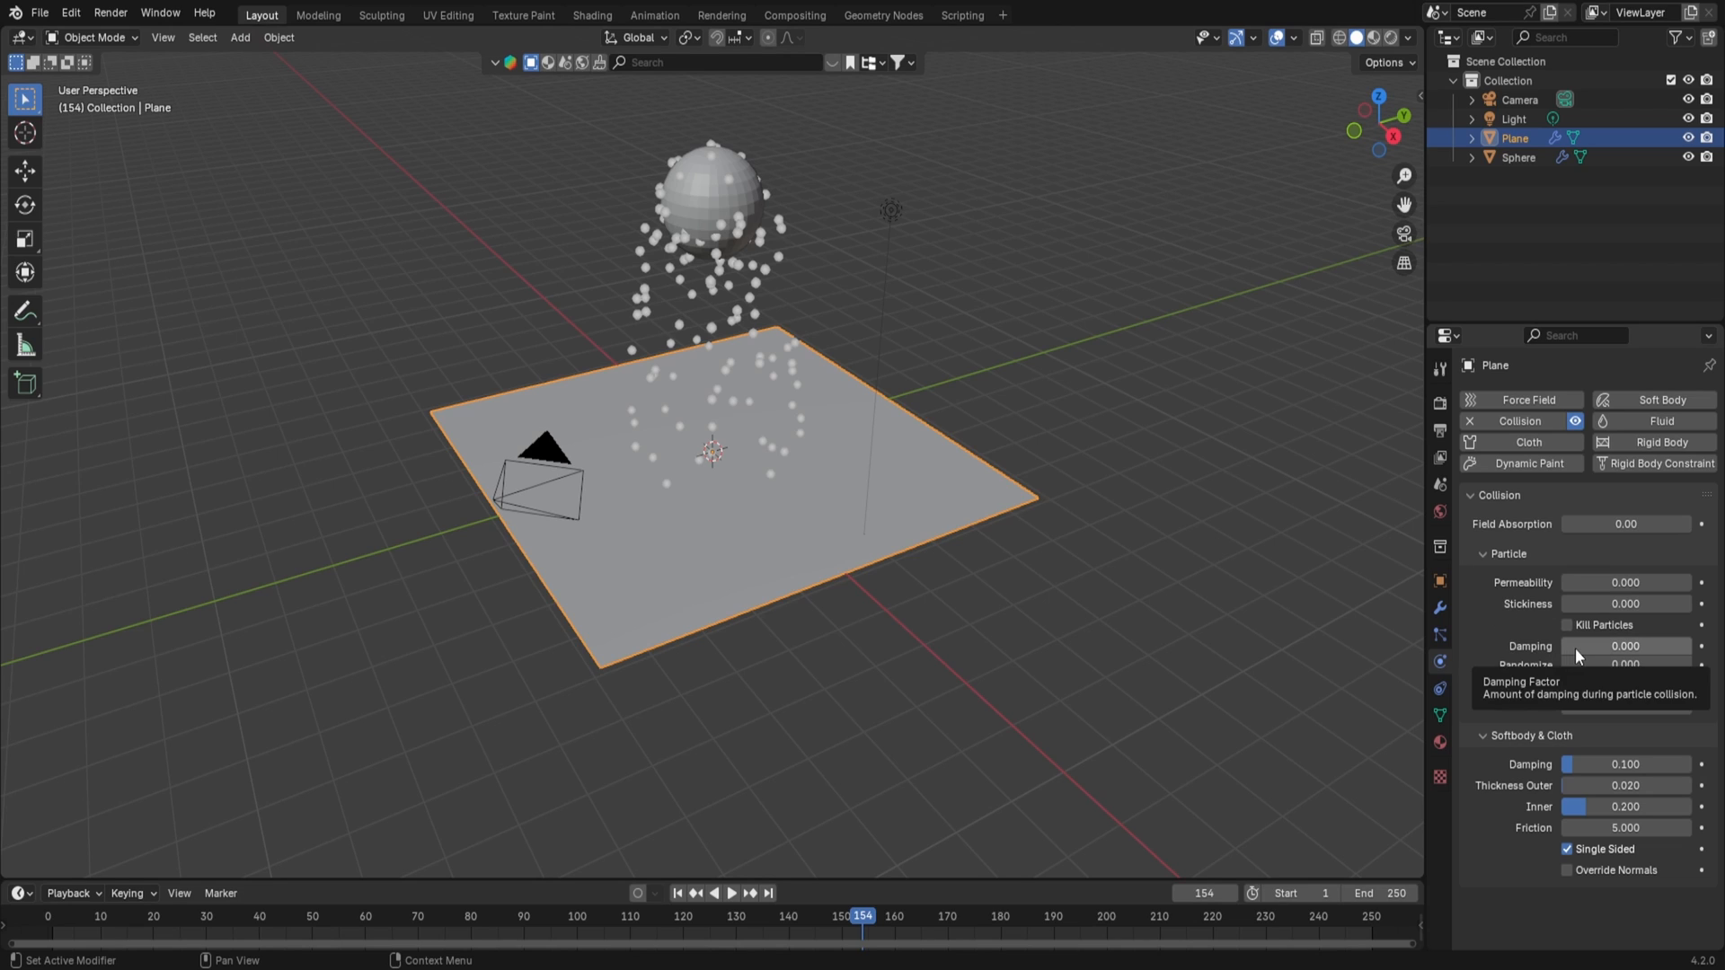
drag(1576, 649, 1698, 648)
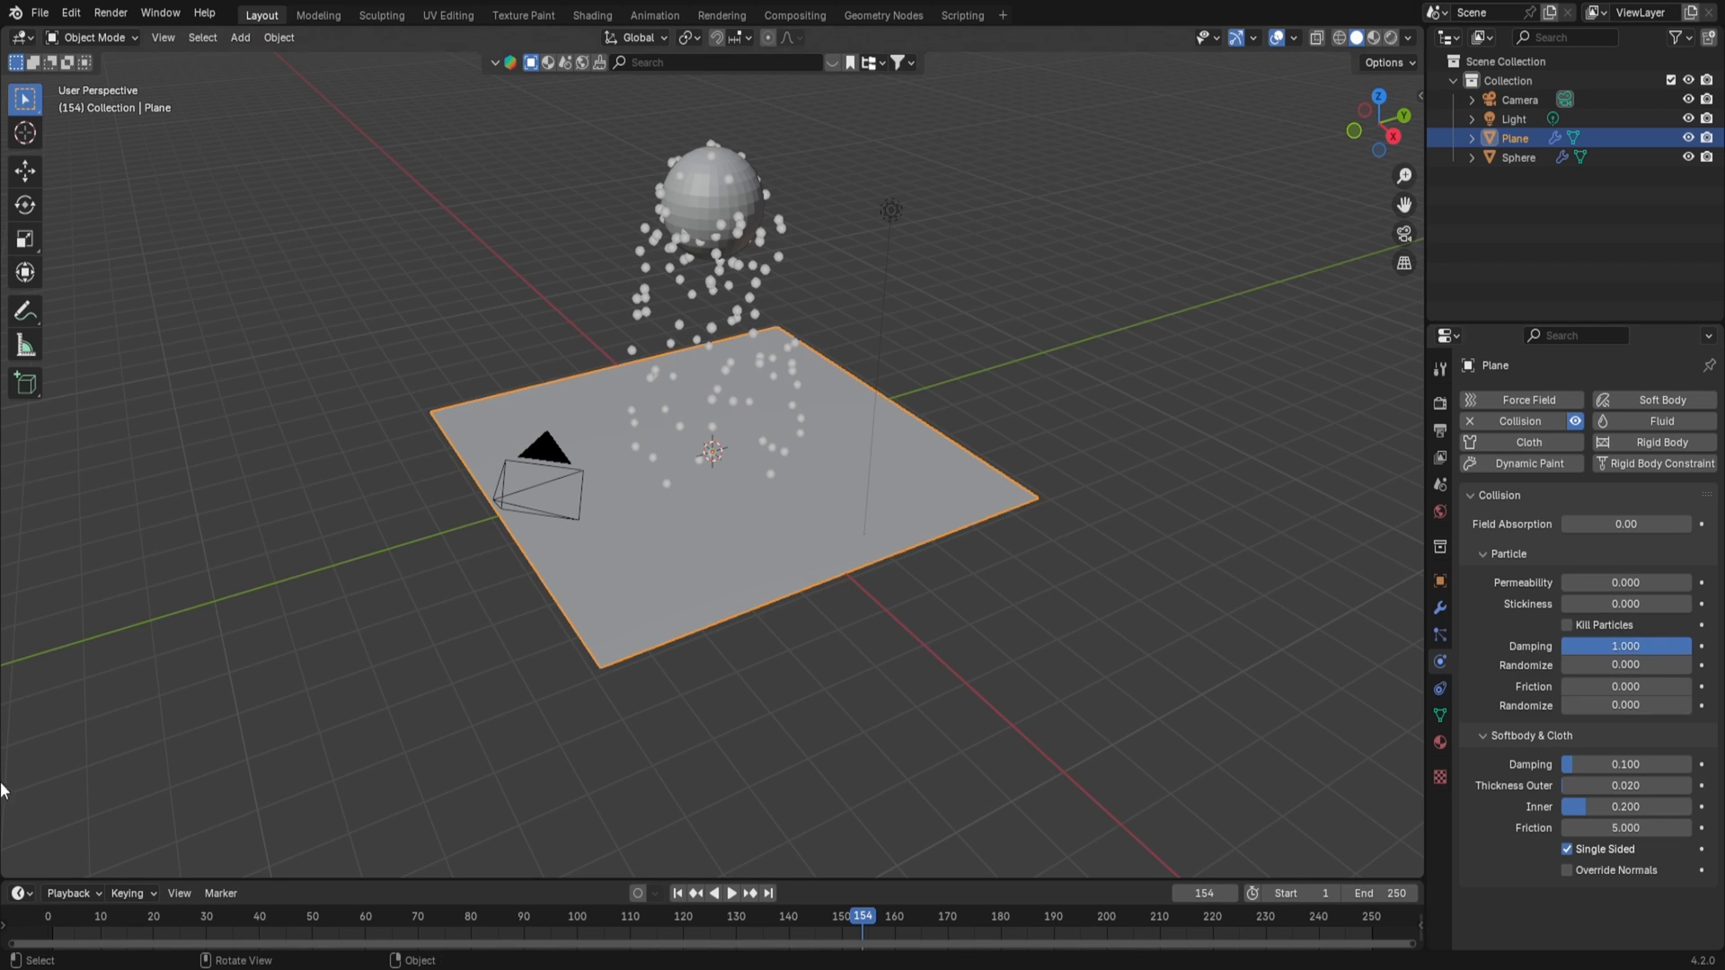
- Replay the simulation from frame 1 to examine how the damped particles behave on the plane
click(52, 913)
key(space)
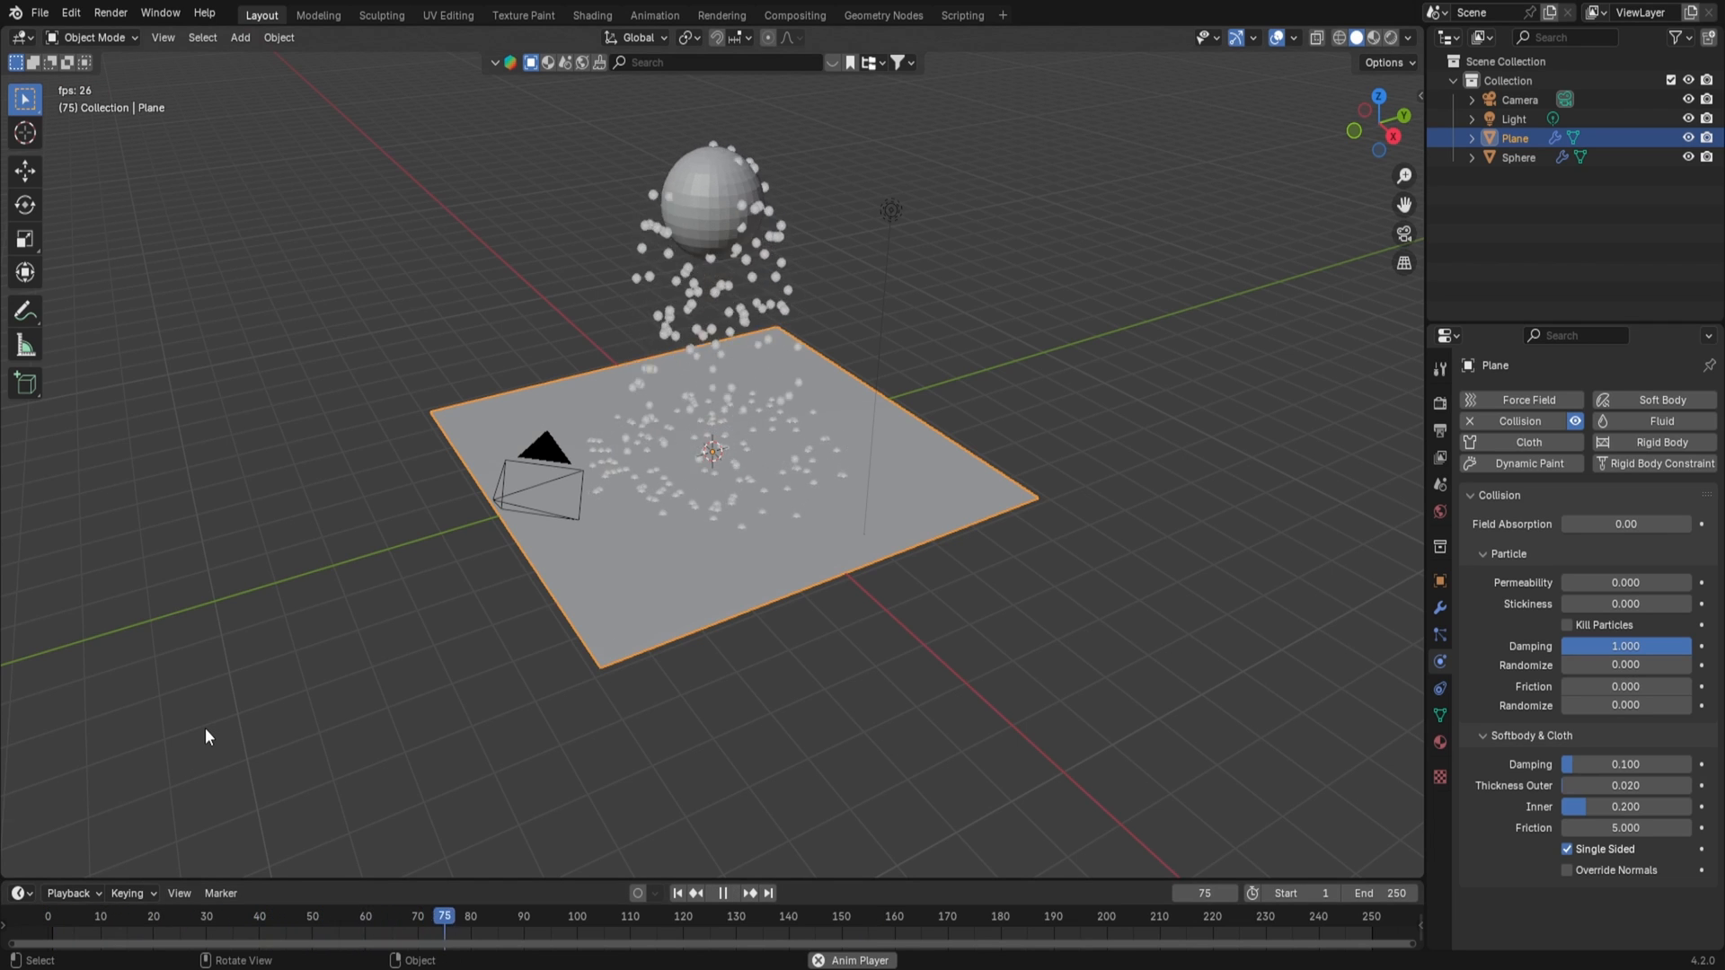
key(space)
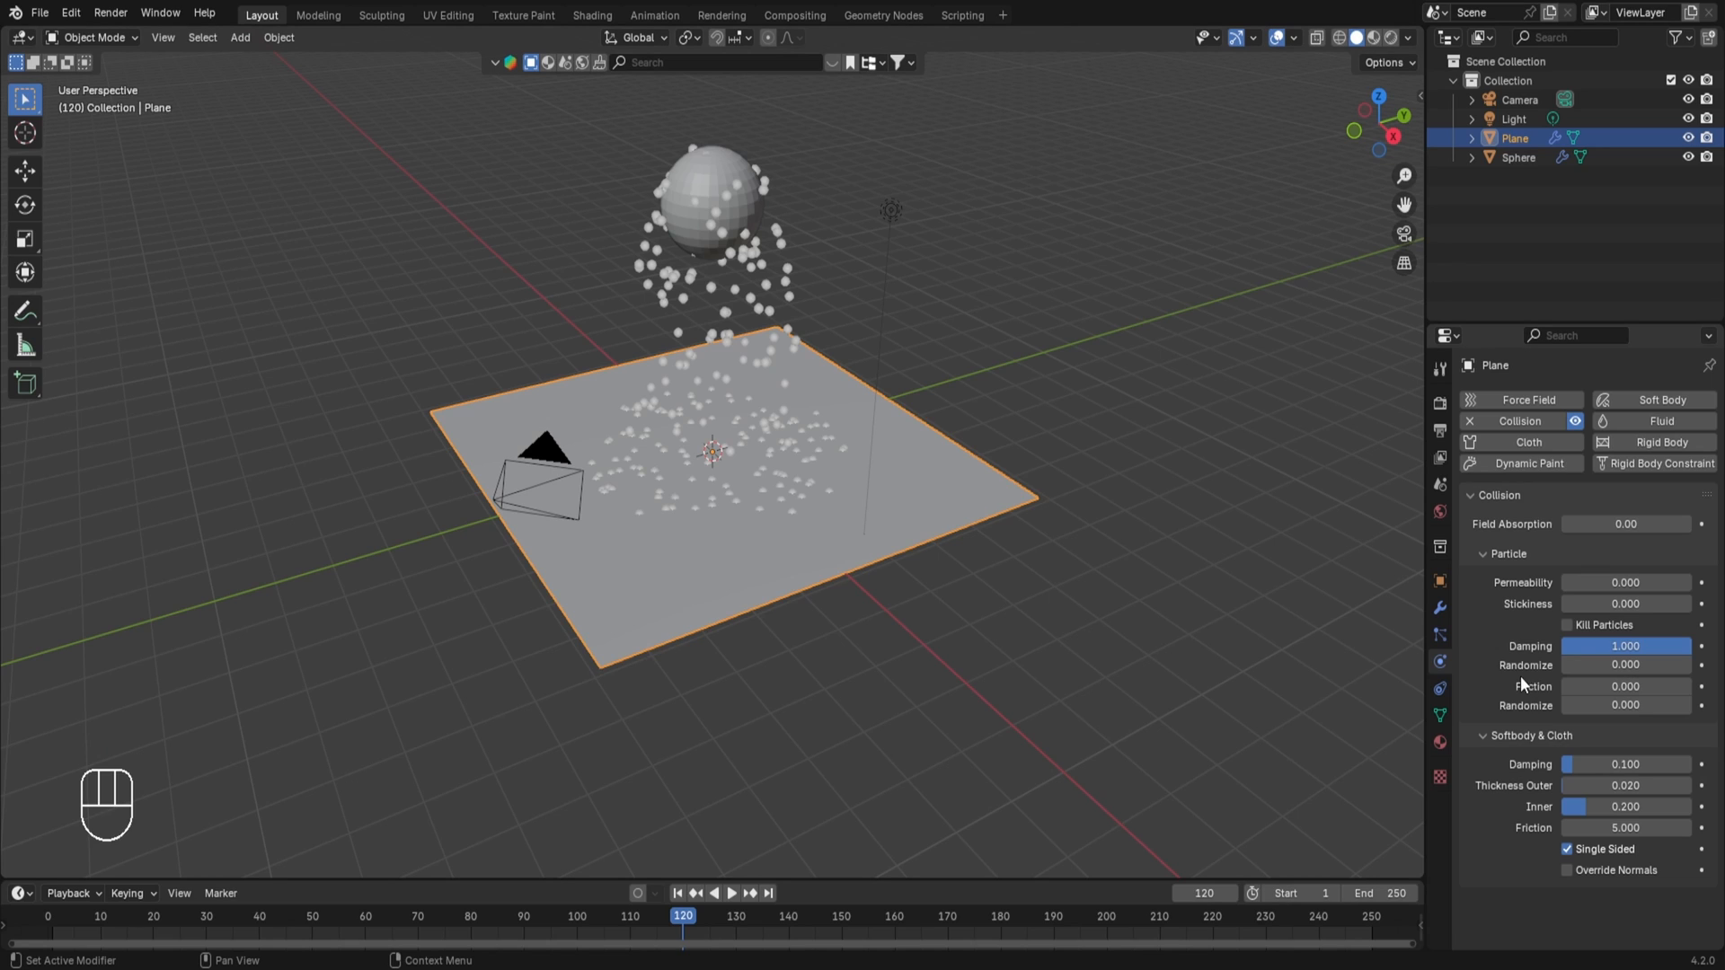
- Delete the collision plane, add a Wind force field at the world origin and show its physics settings
key(x)
click(810, 456)
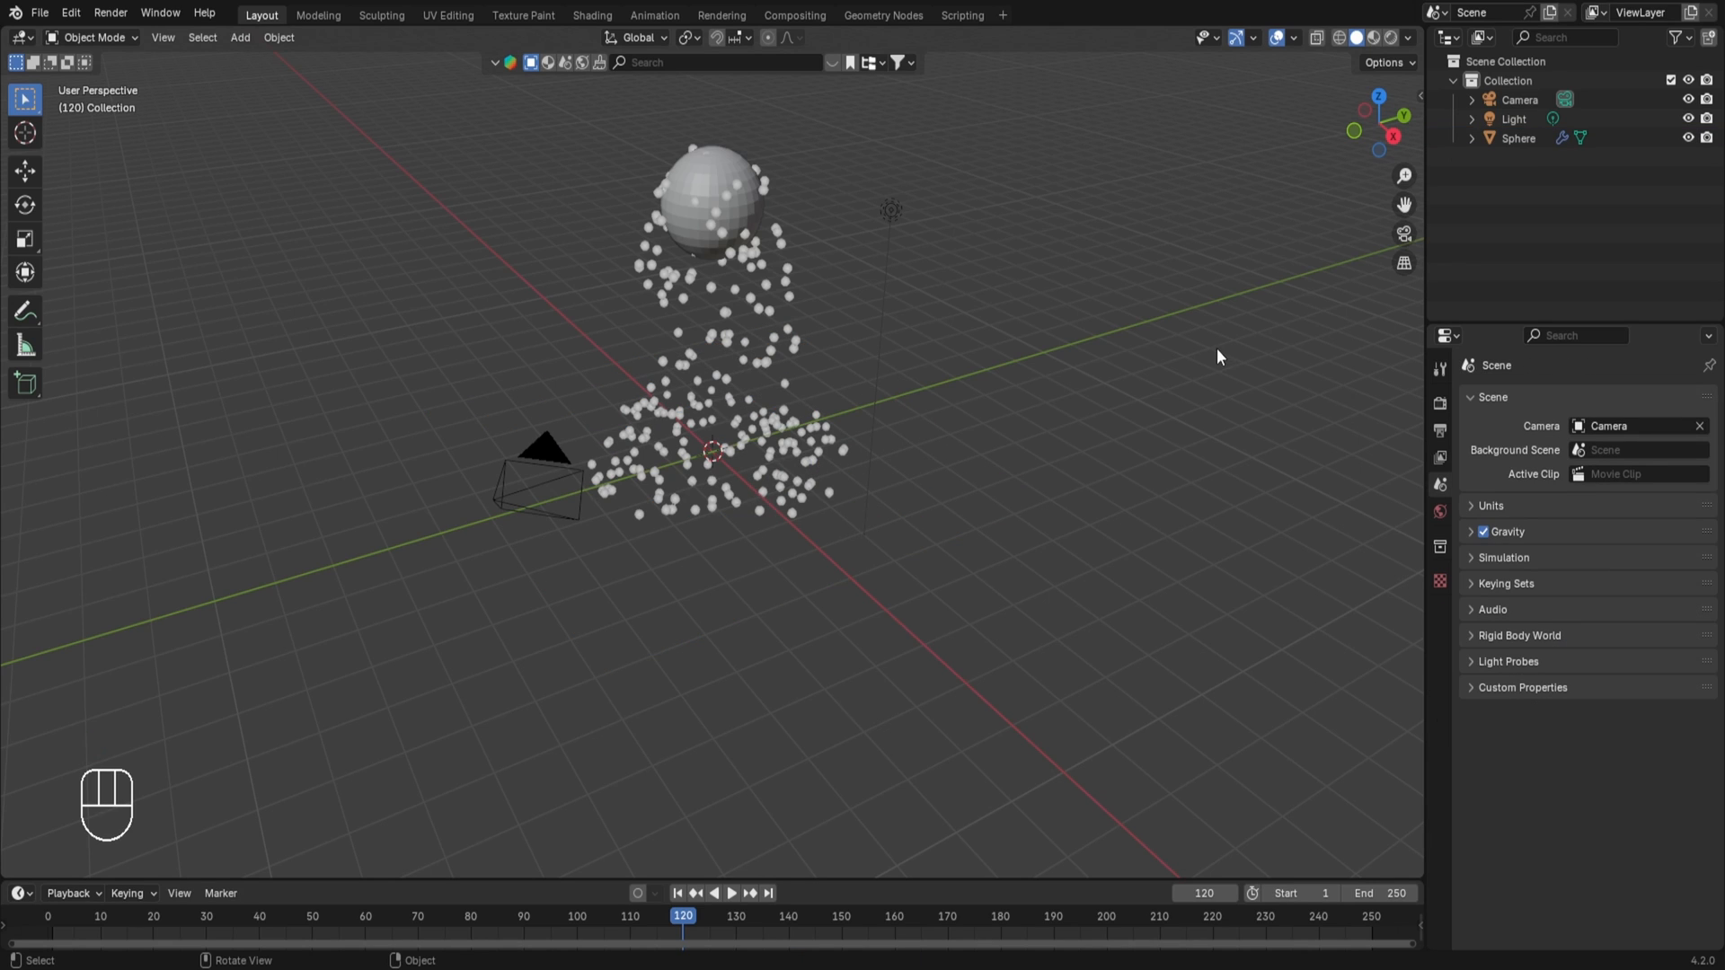
key(shift+a)
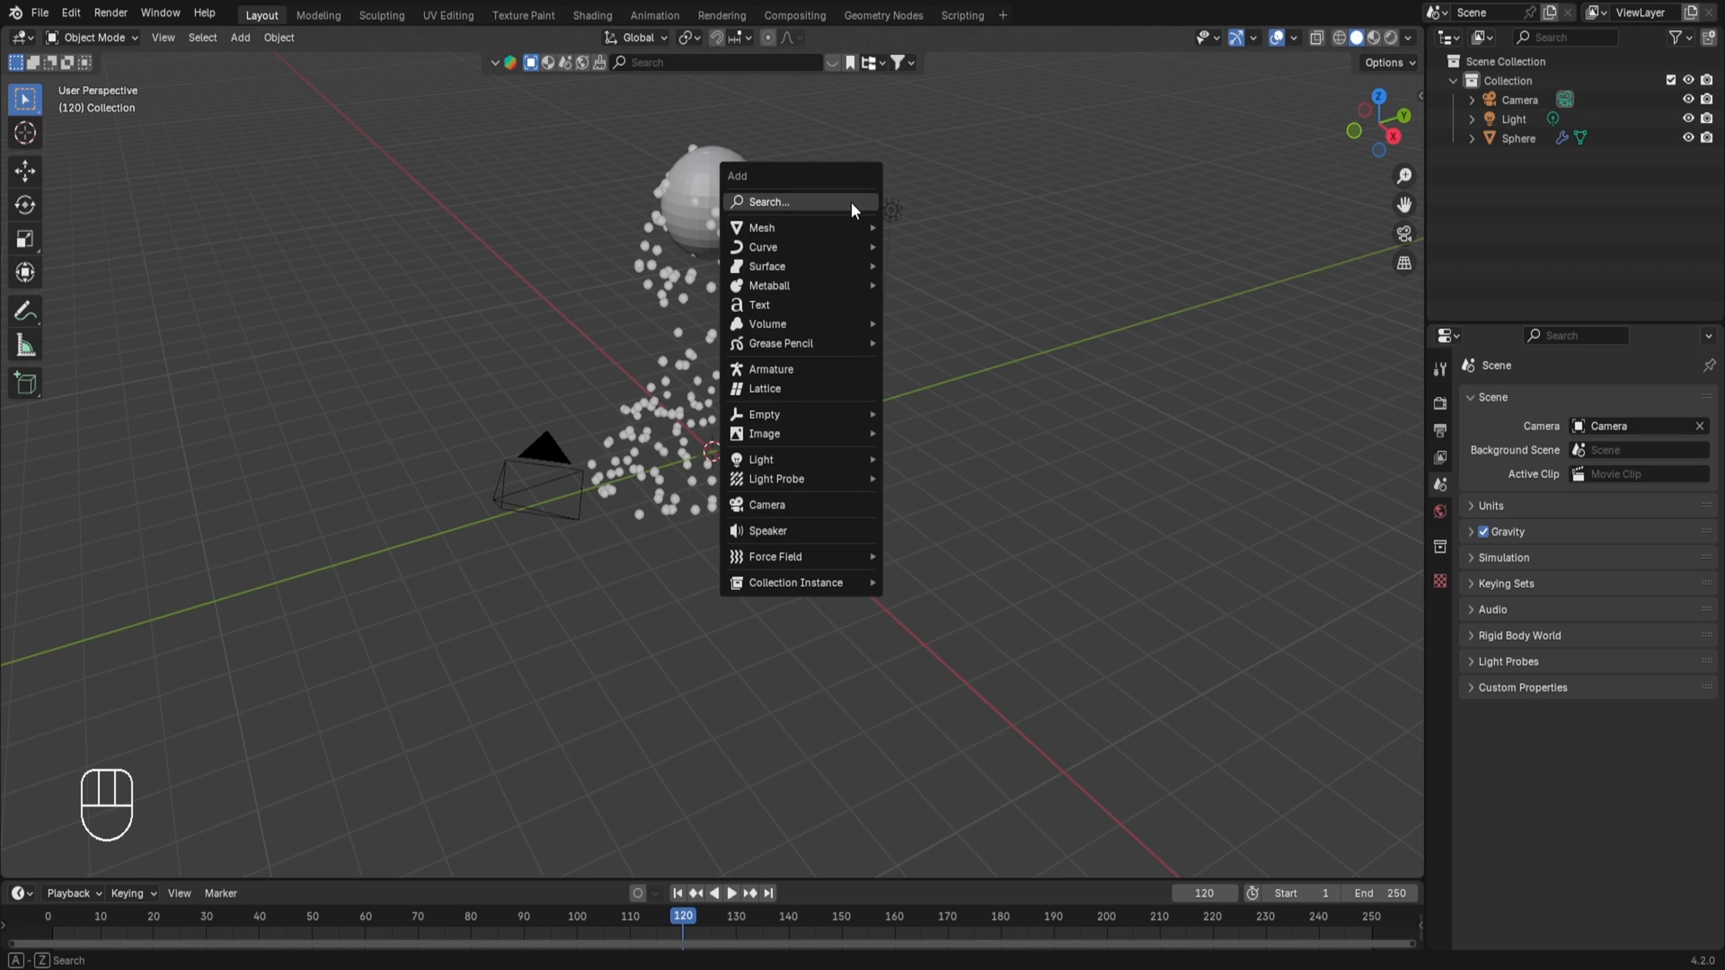
mouse_move(757, 555)
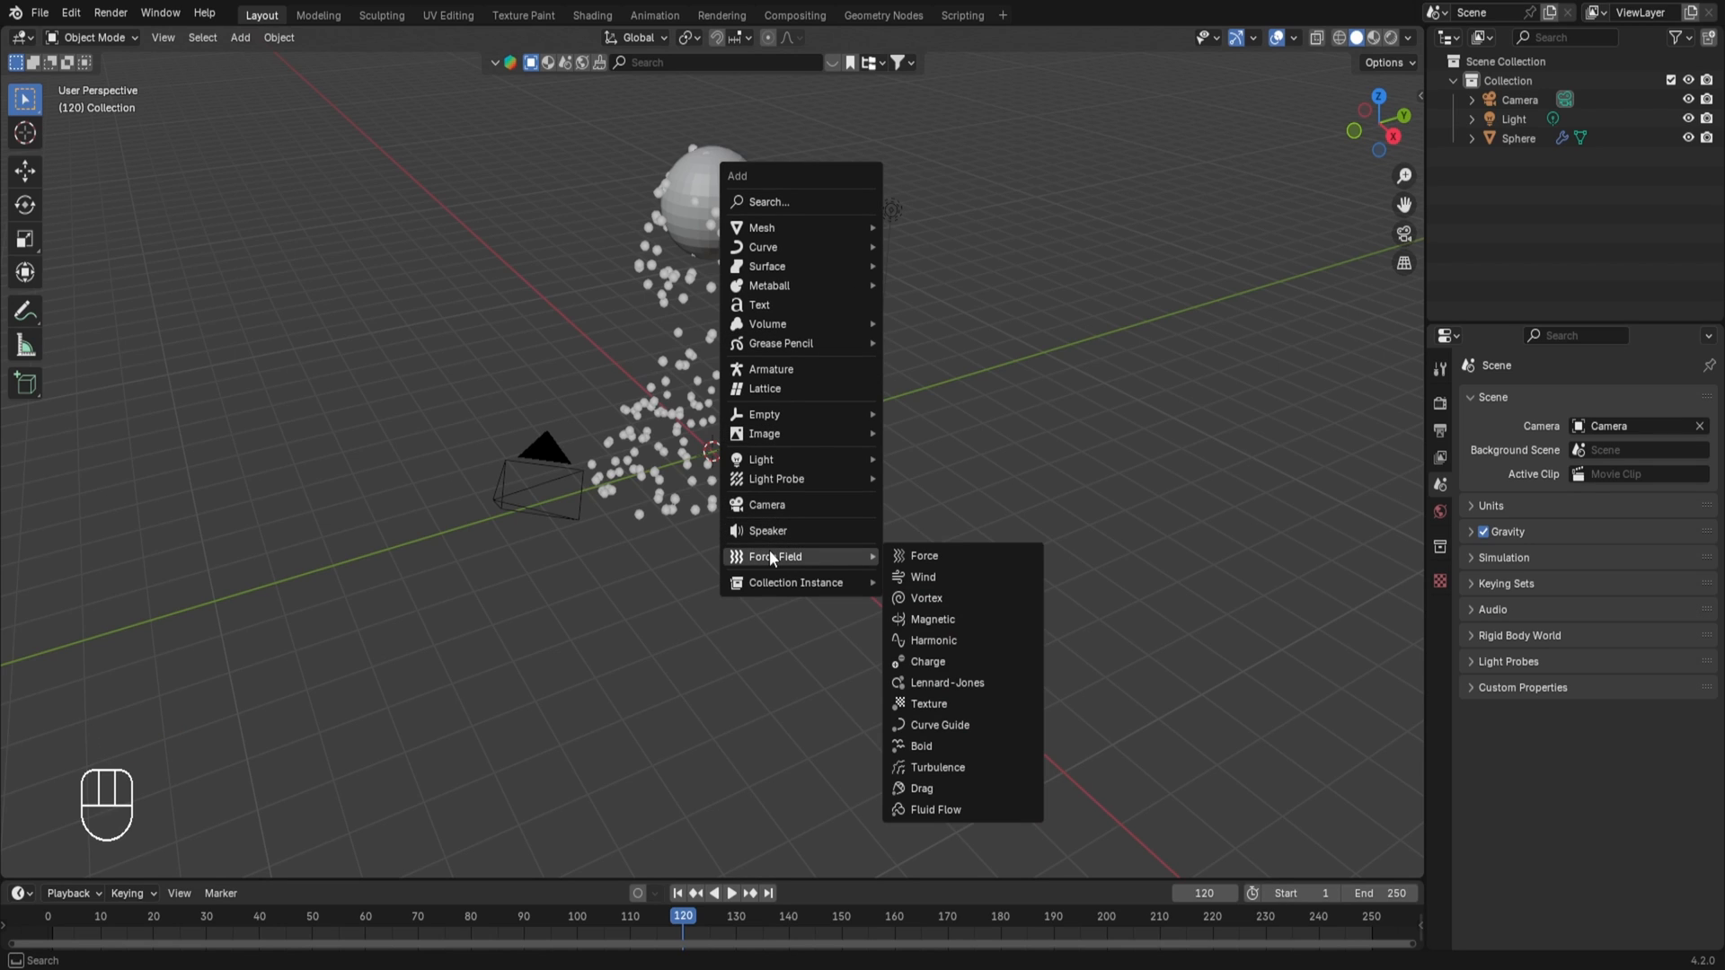
click(925, 579)
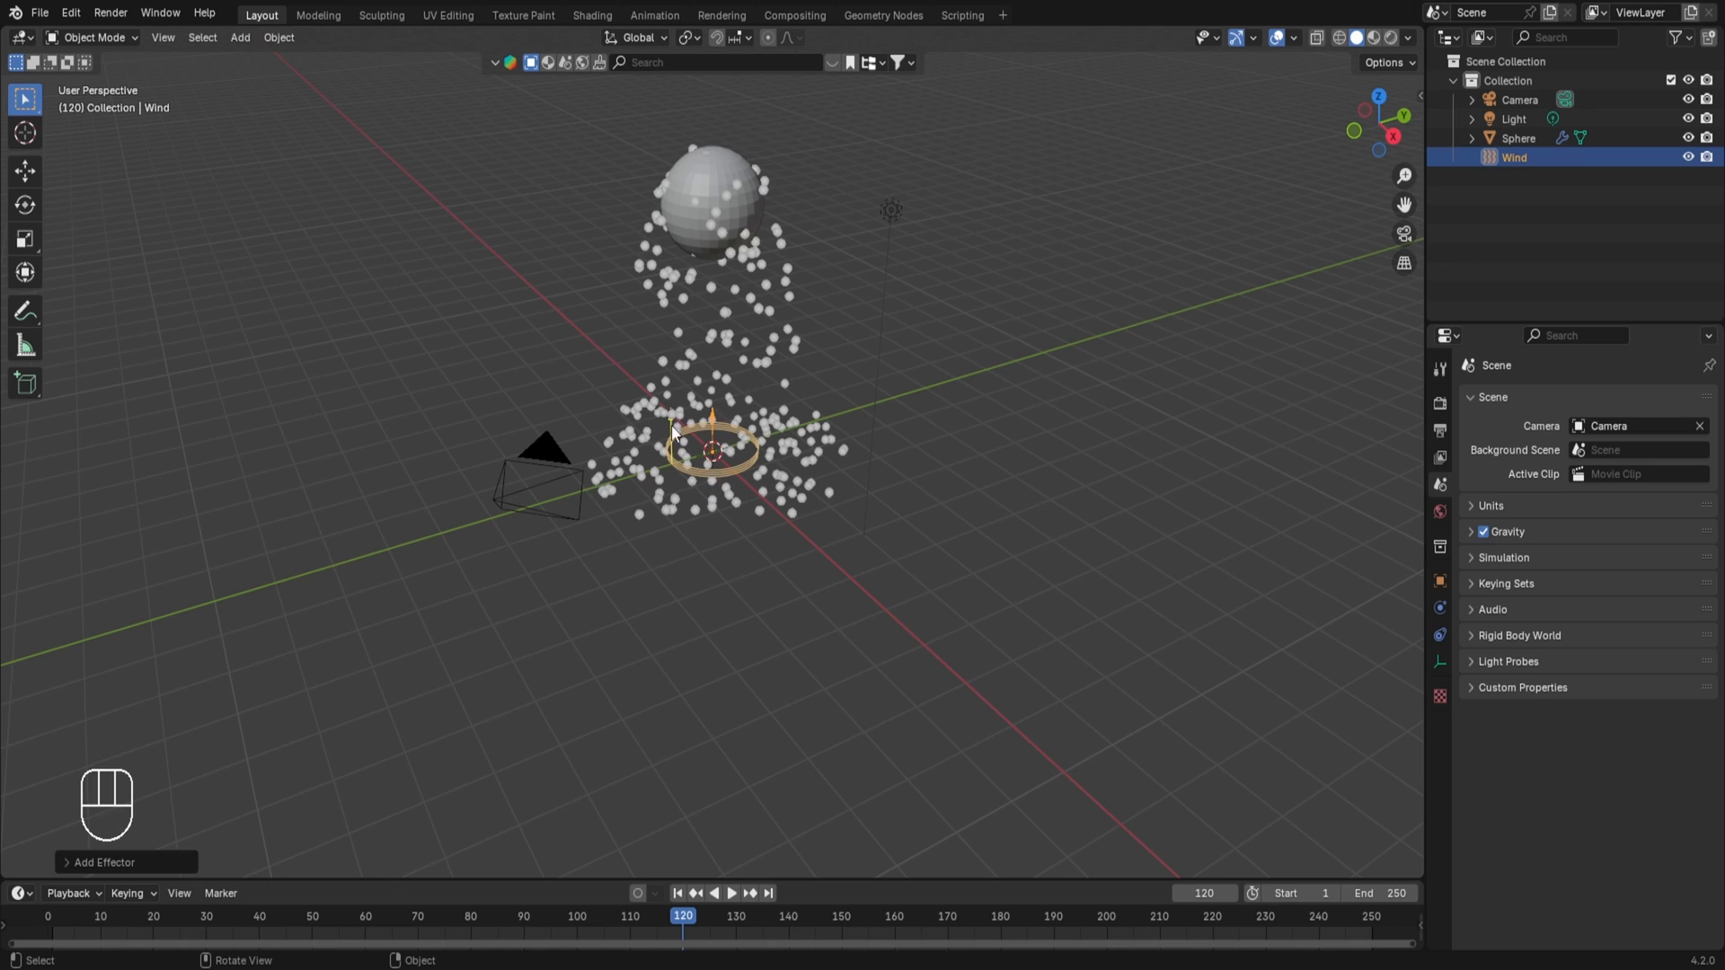
click(1440, 608)
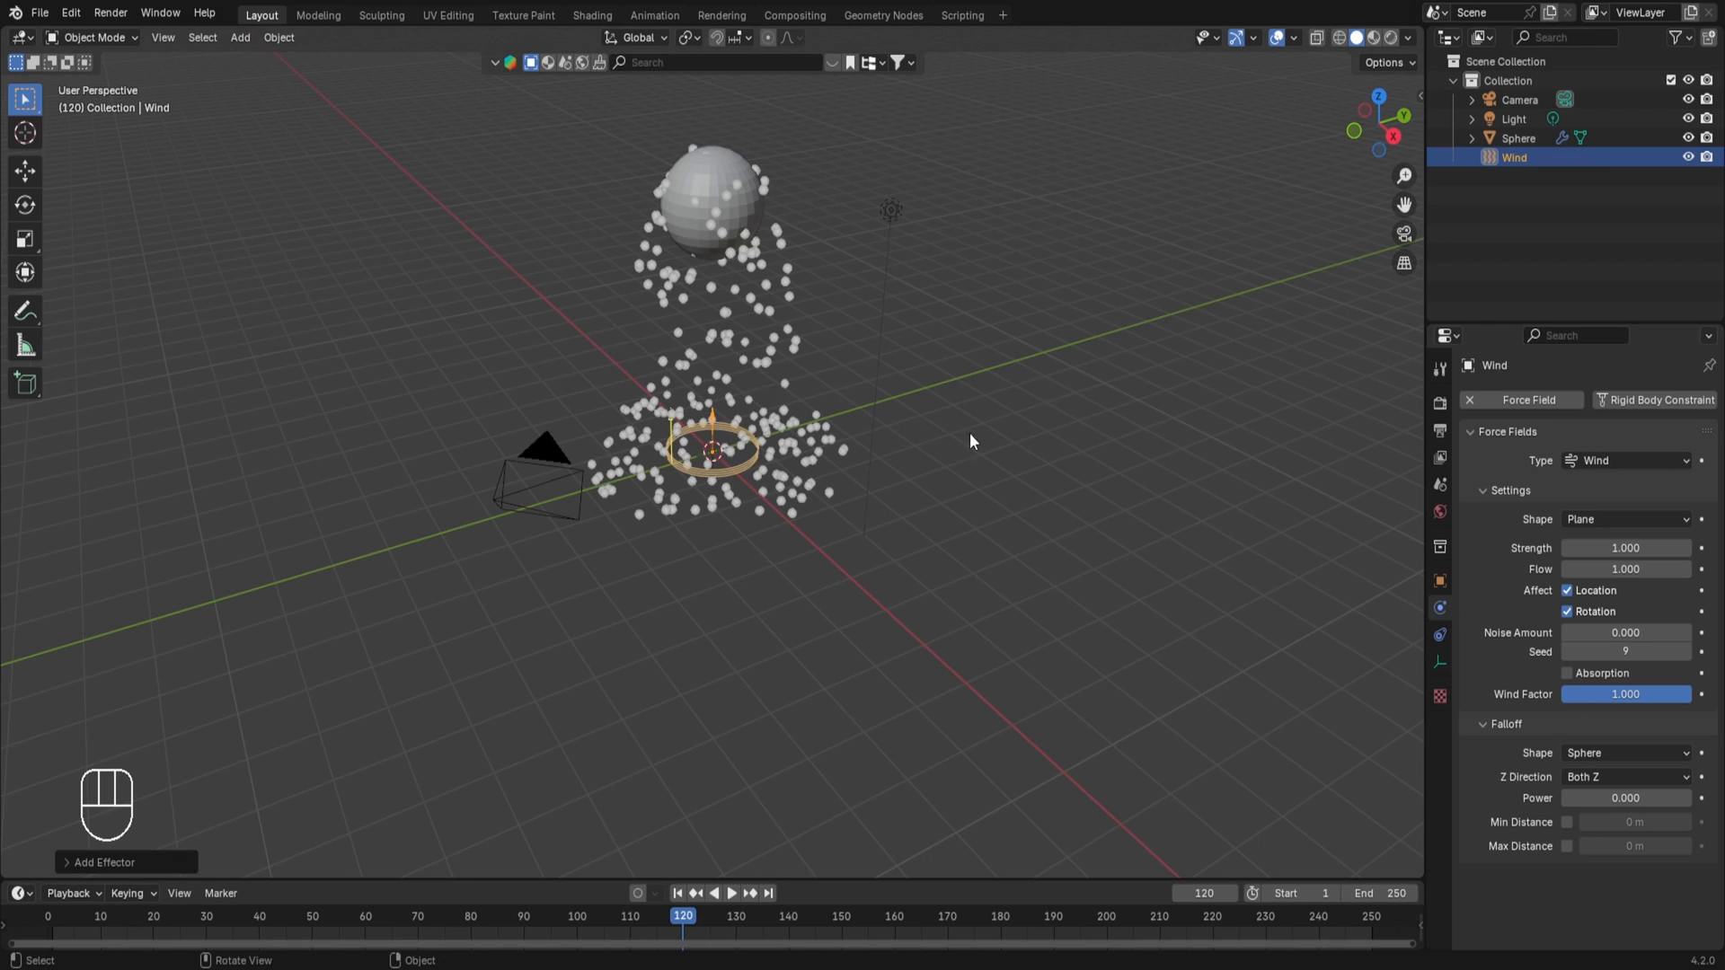
- Select the sphere and play the particle simulation from the start to examine the wind's effect
click(704, 205)
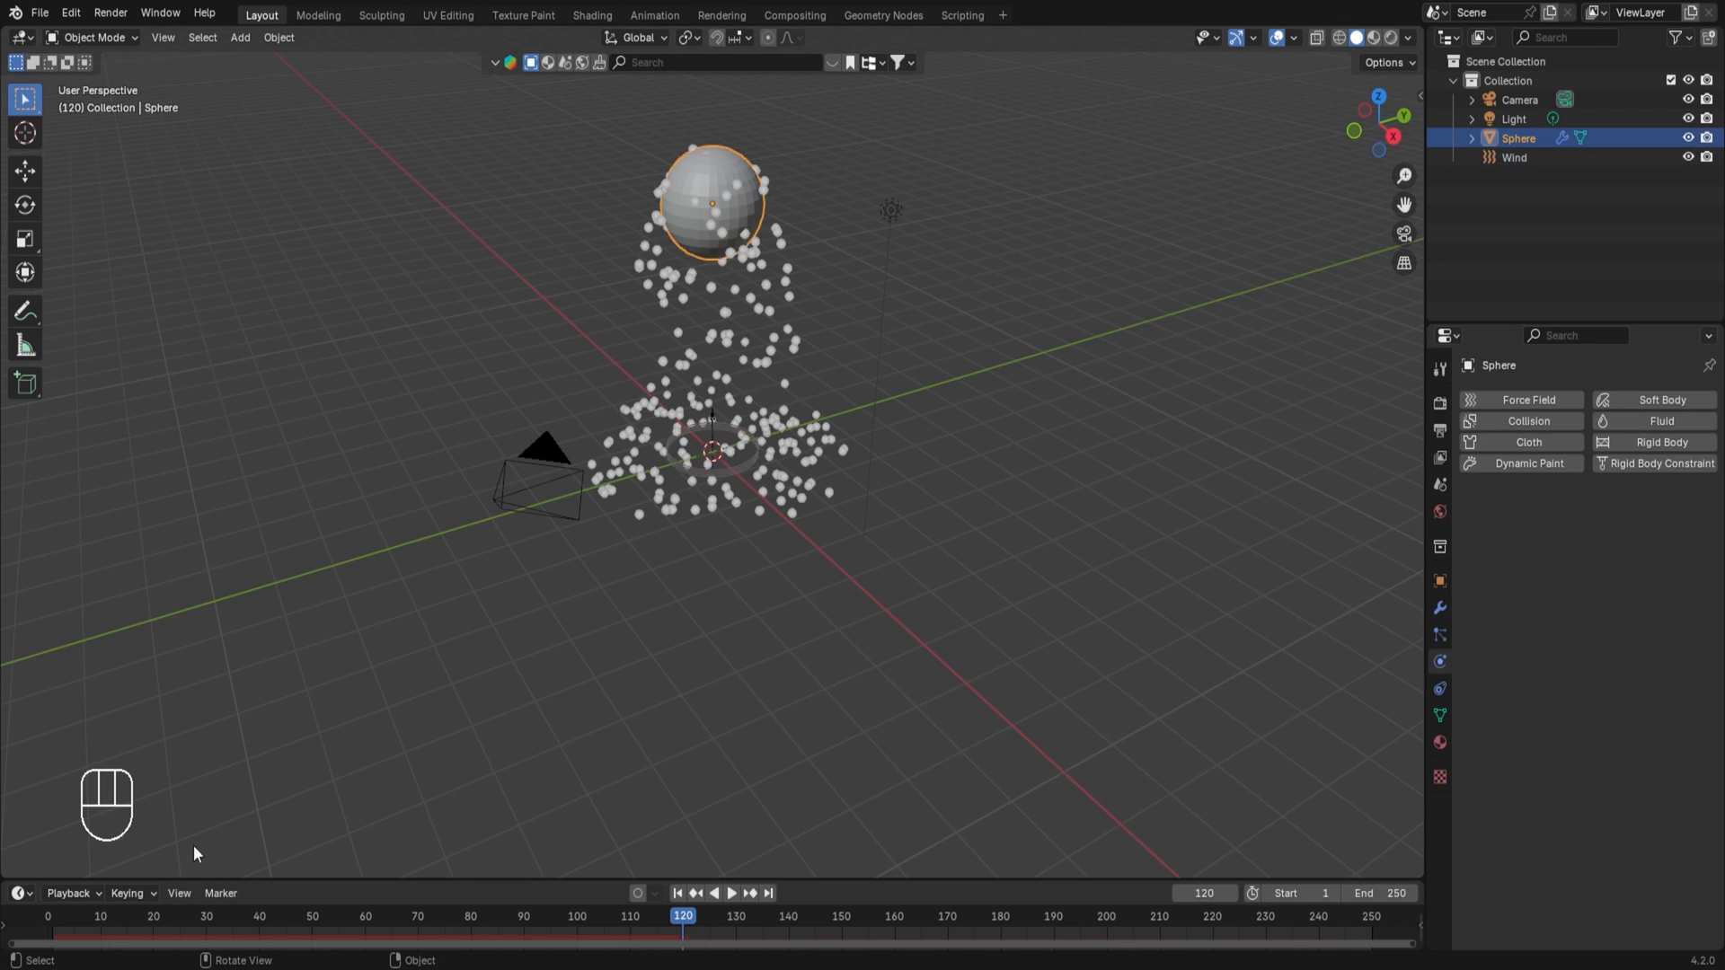
click(45, 916)
key(space)
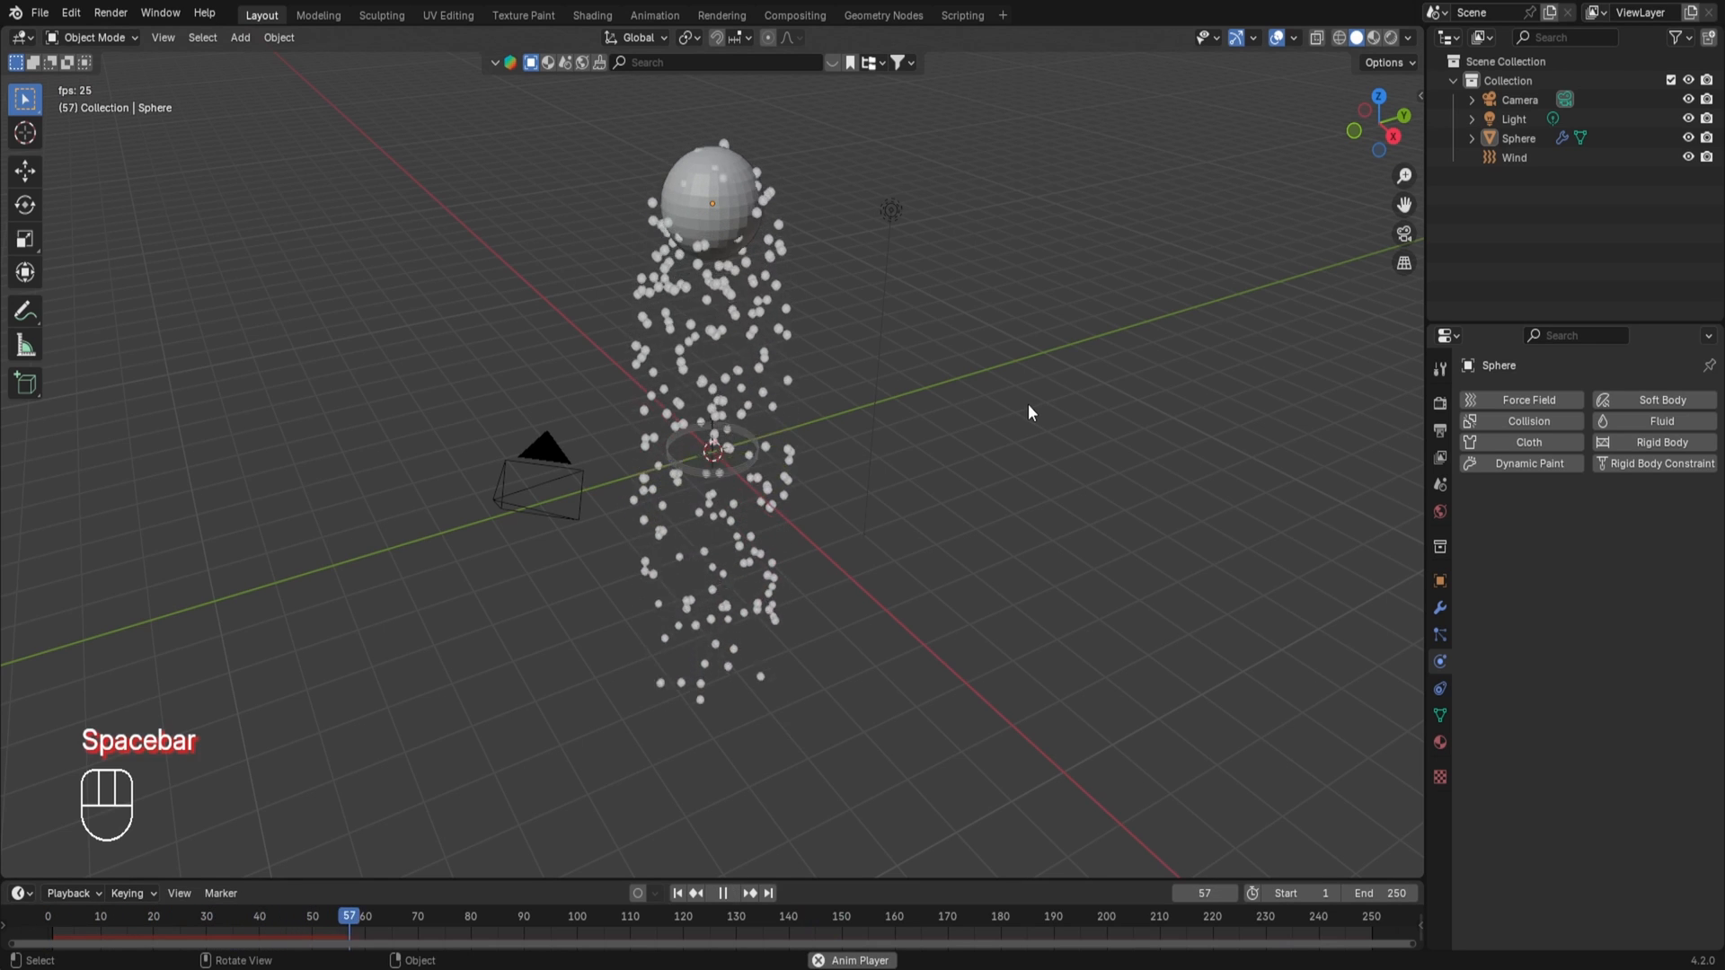
key(space)
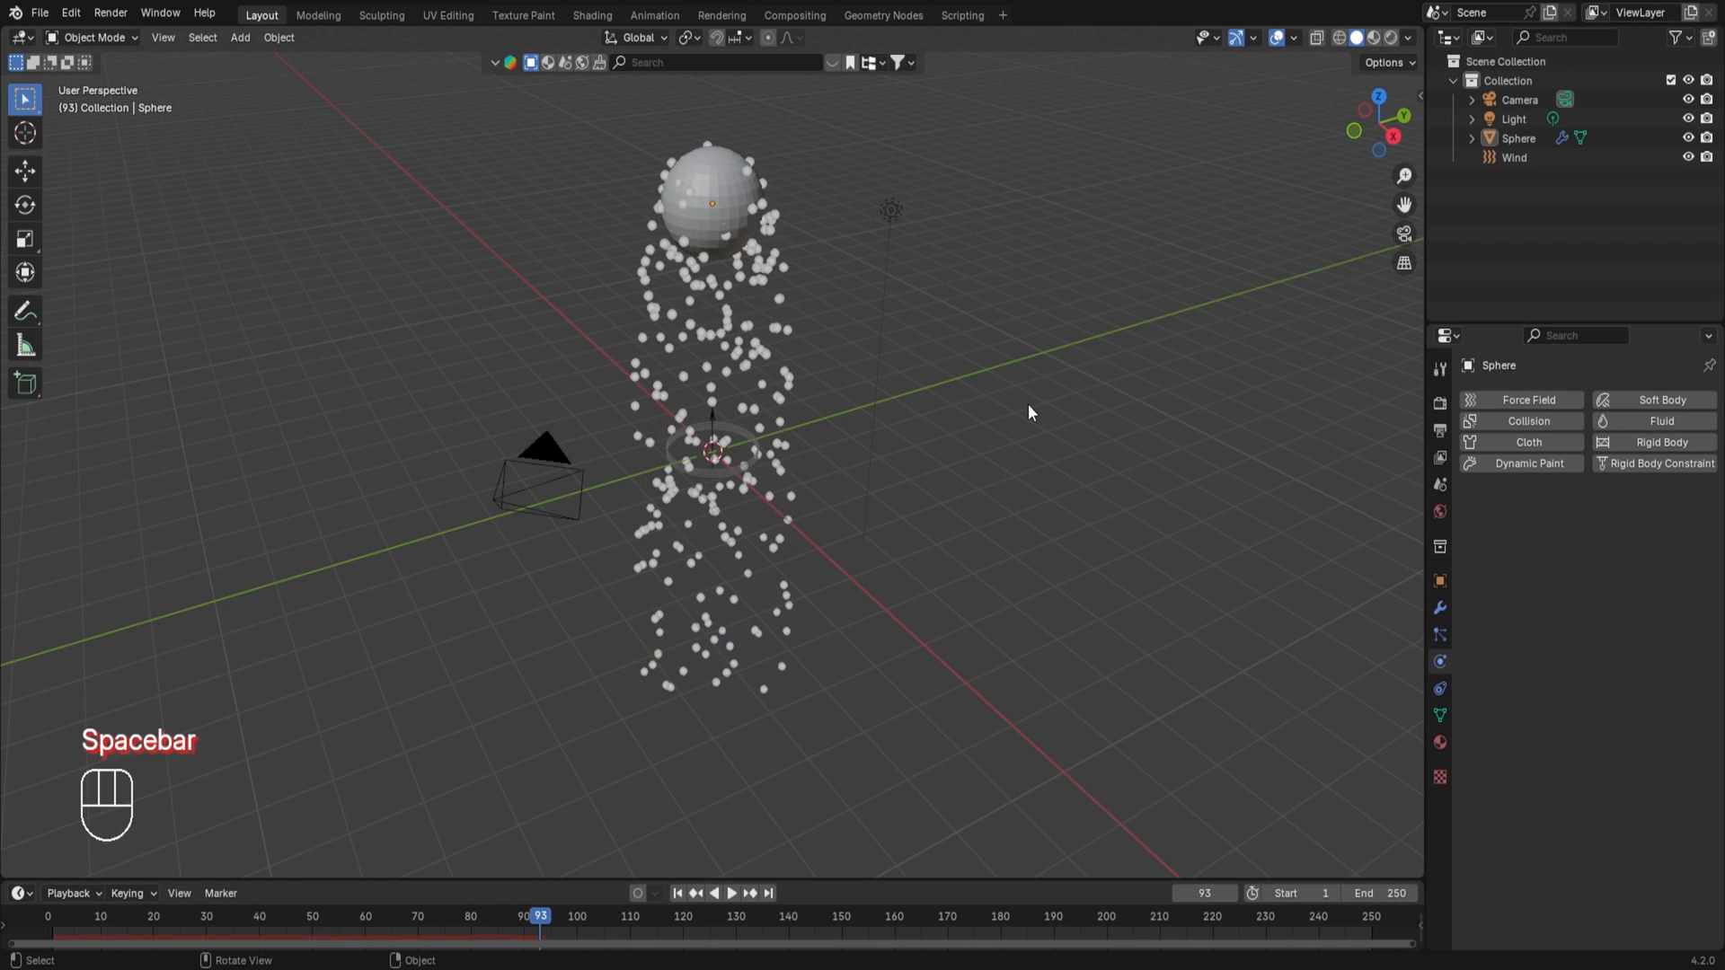
- Set the Wind force field's Strength to 5 and replay the simulation from frame 1
click(730, 471)
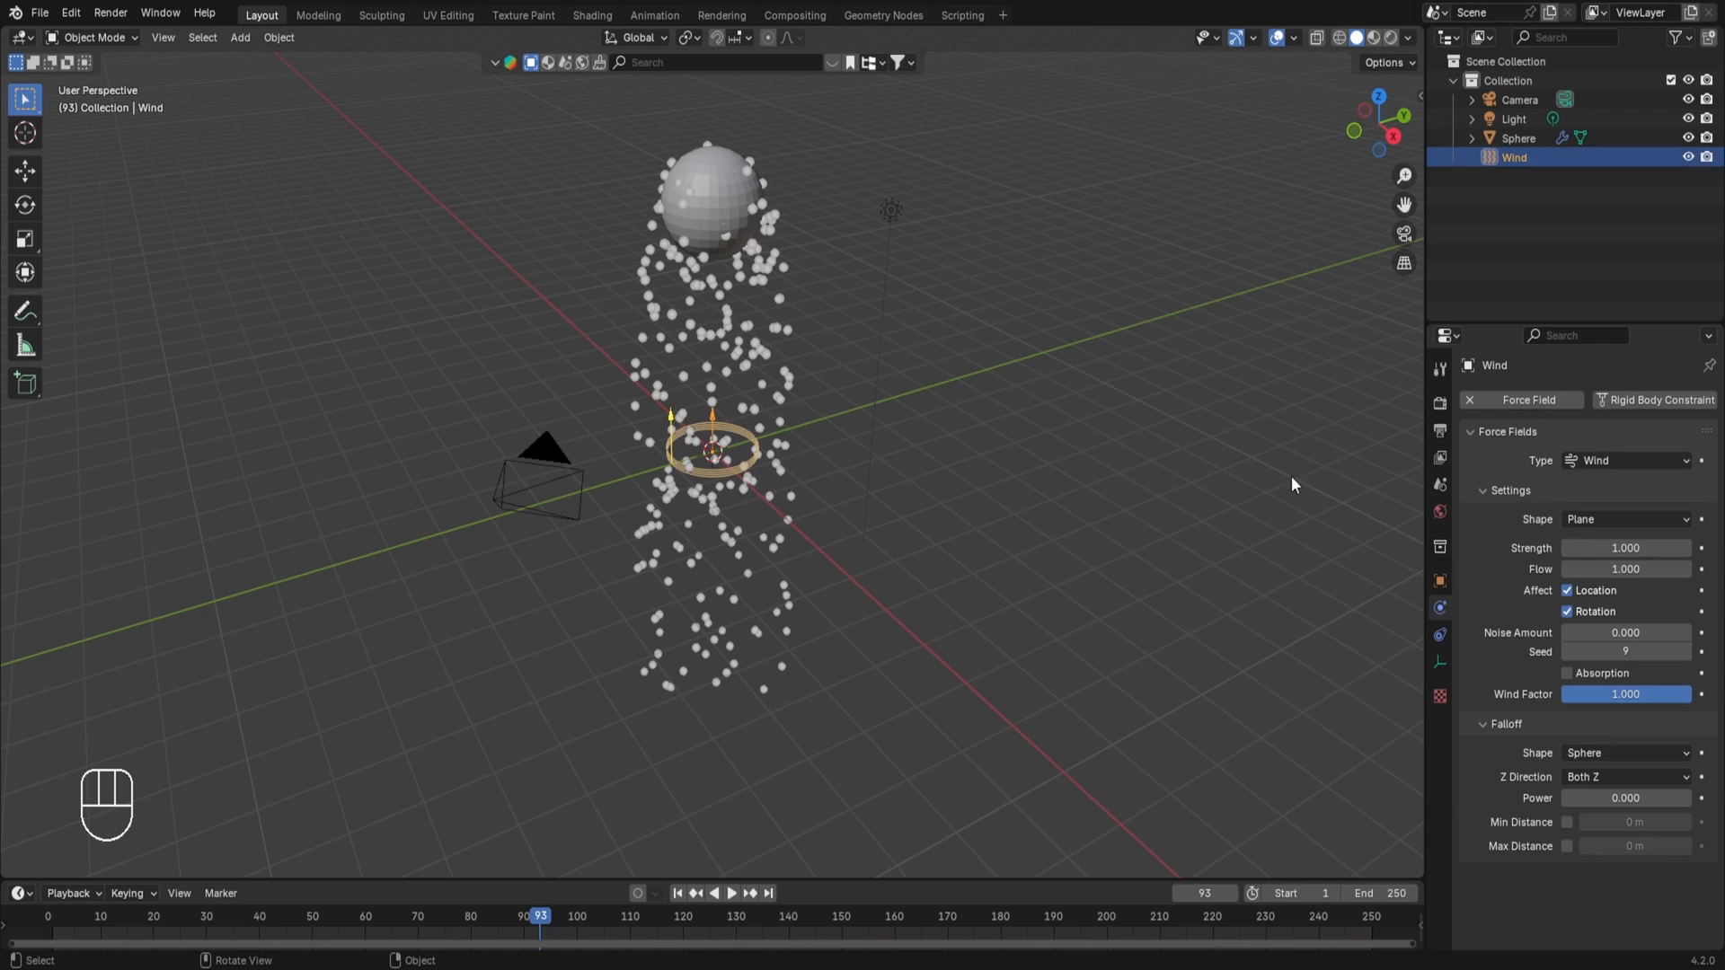
click(1608, 548)
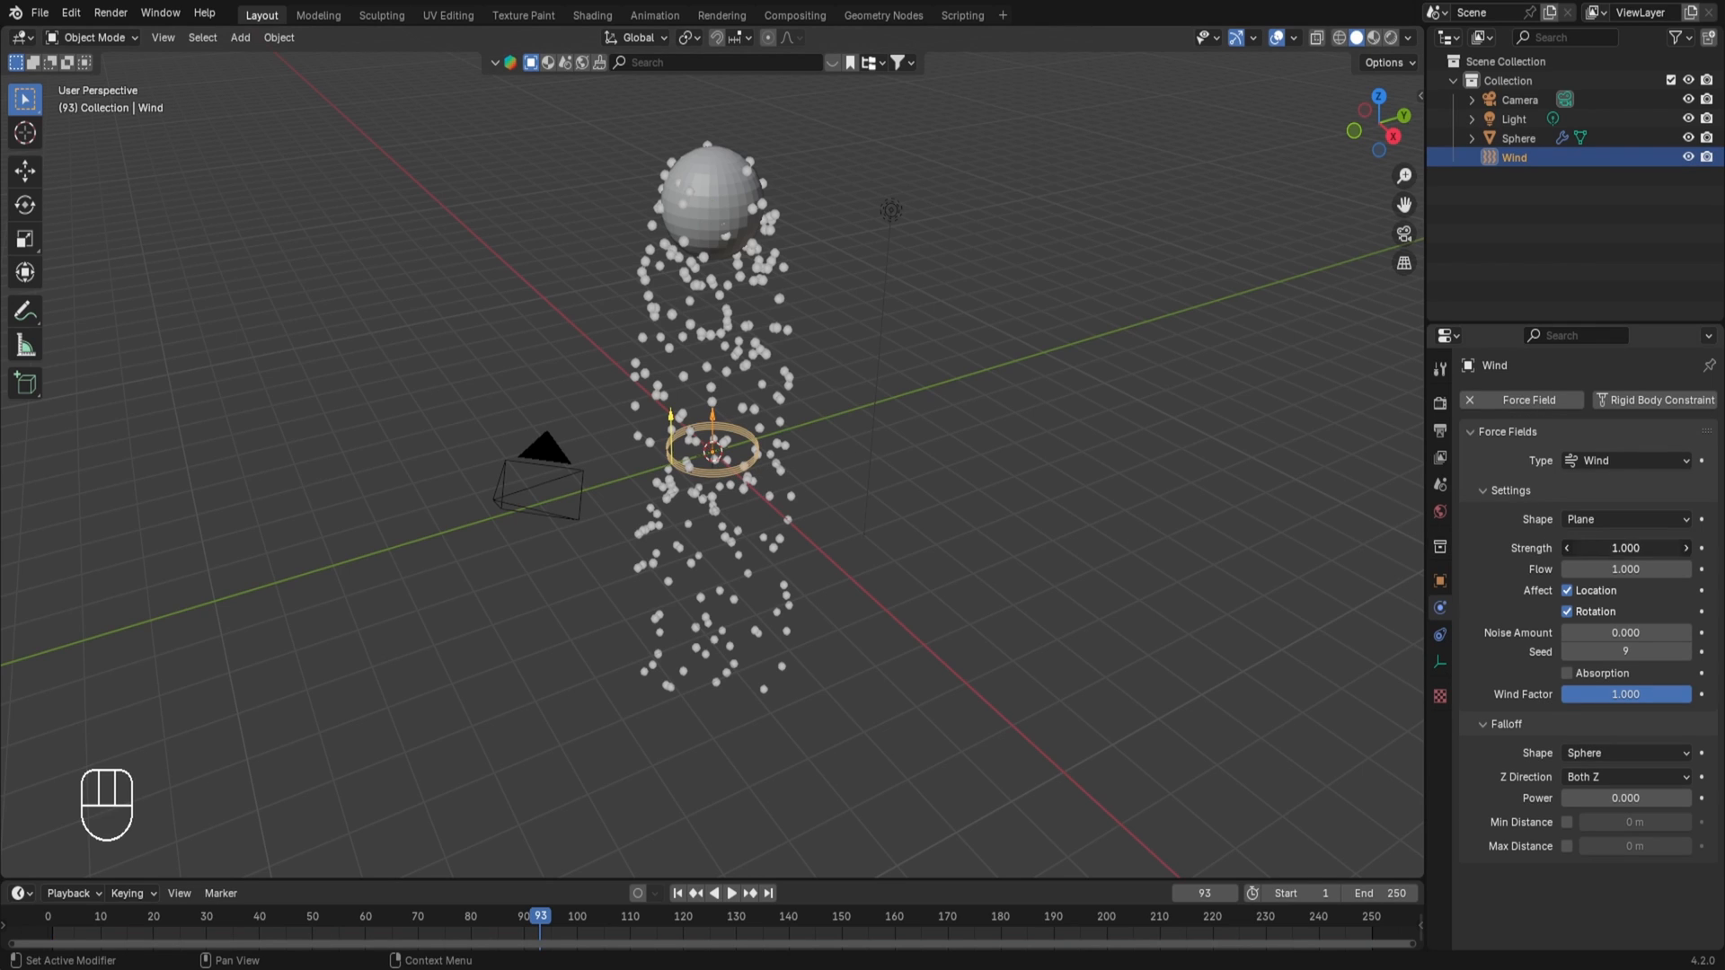
text(5)
key(Return)
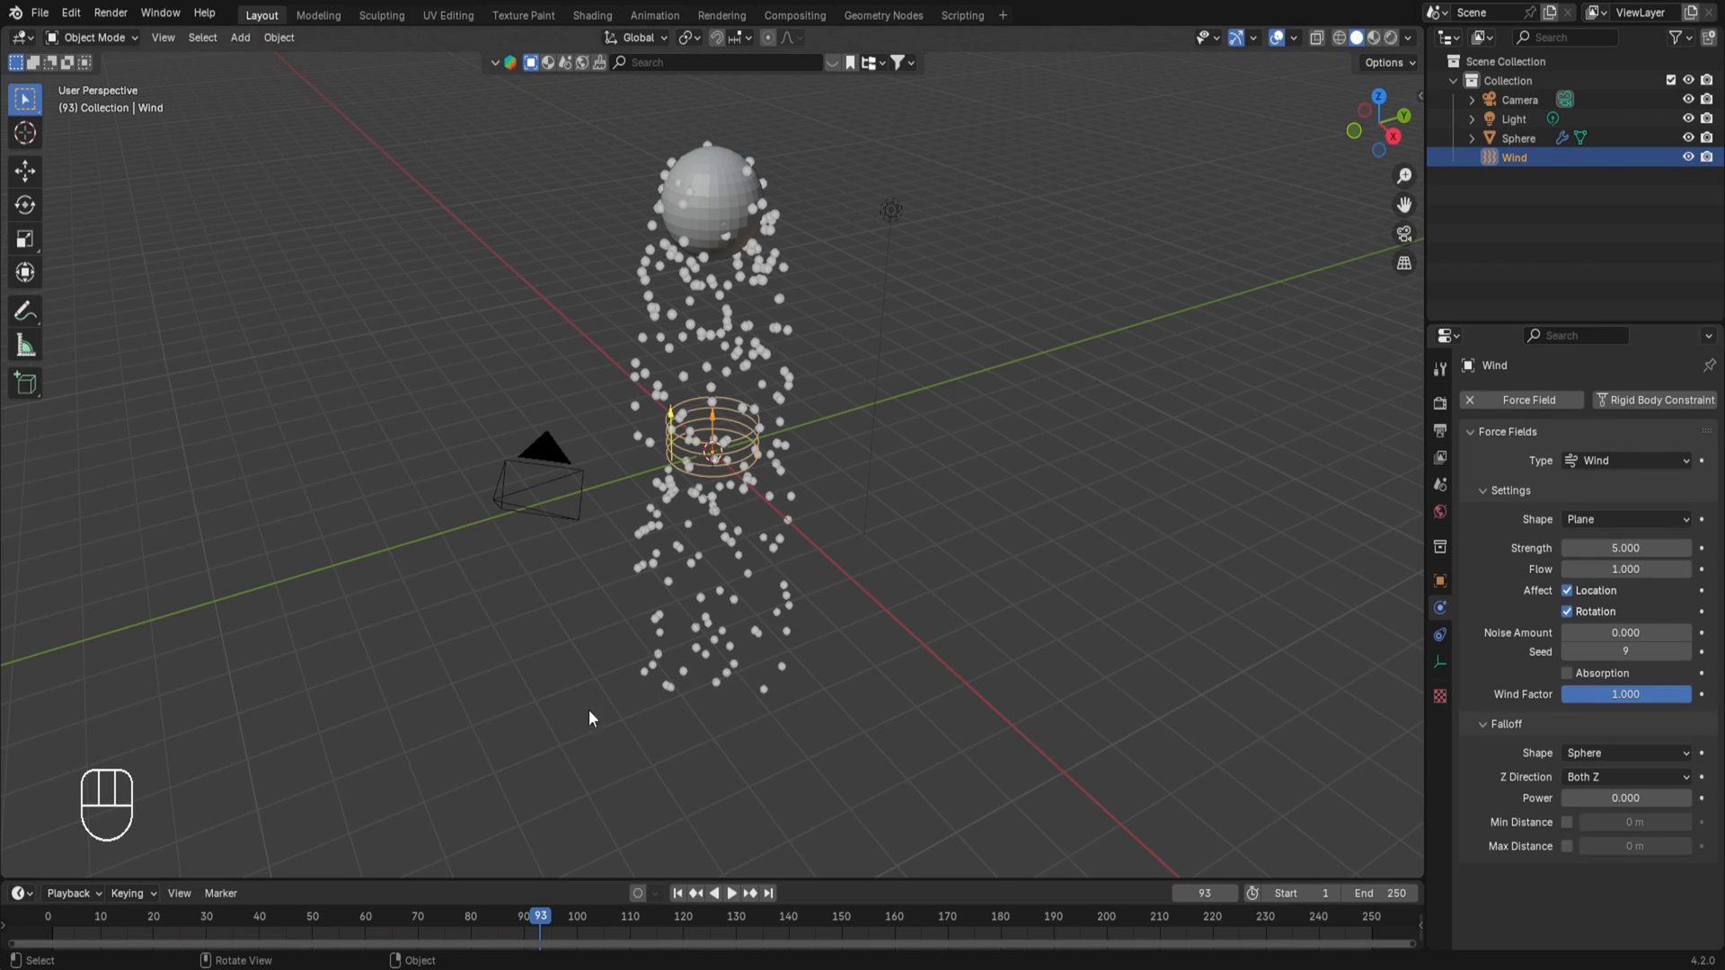
click(52, 908)
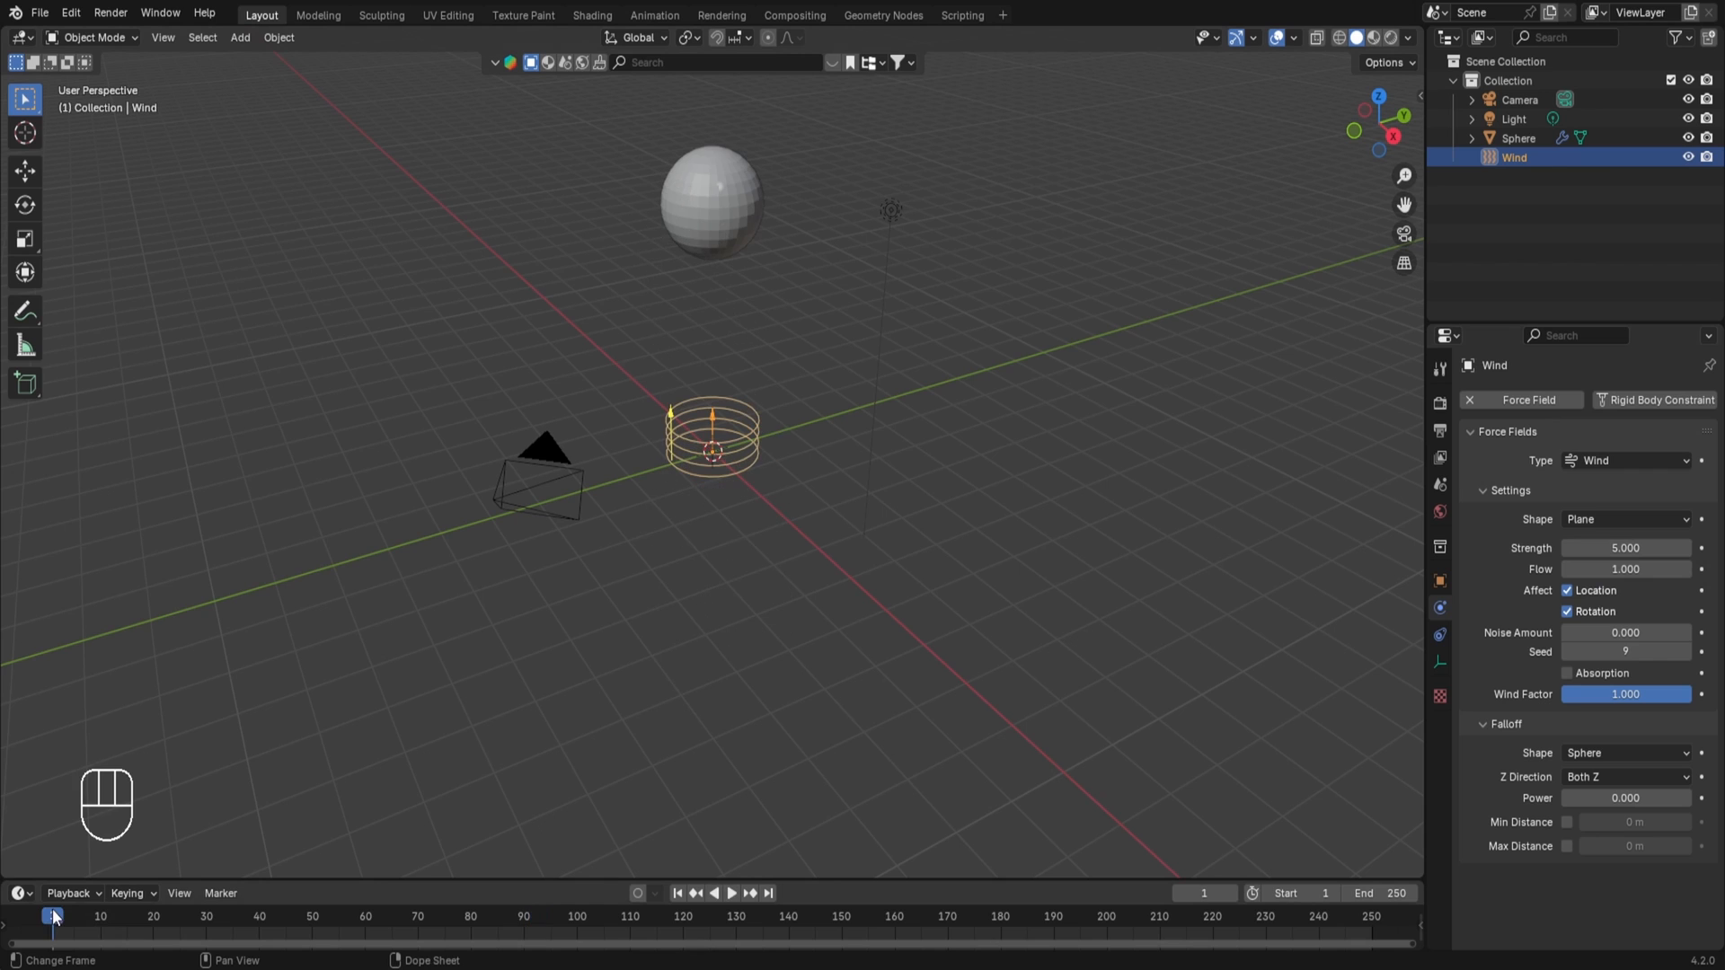
key(space)
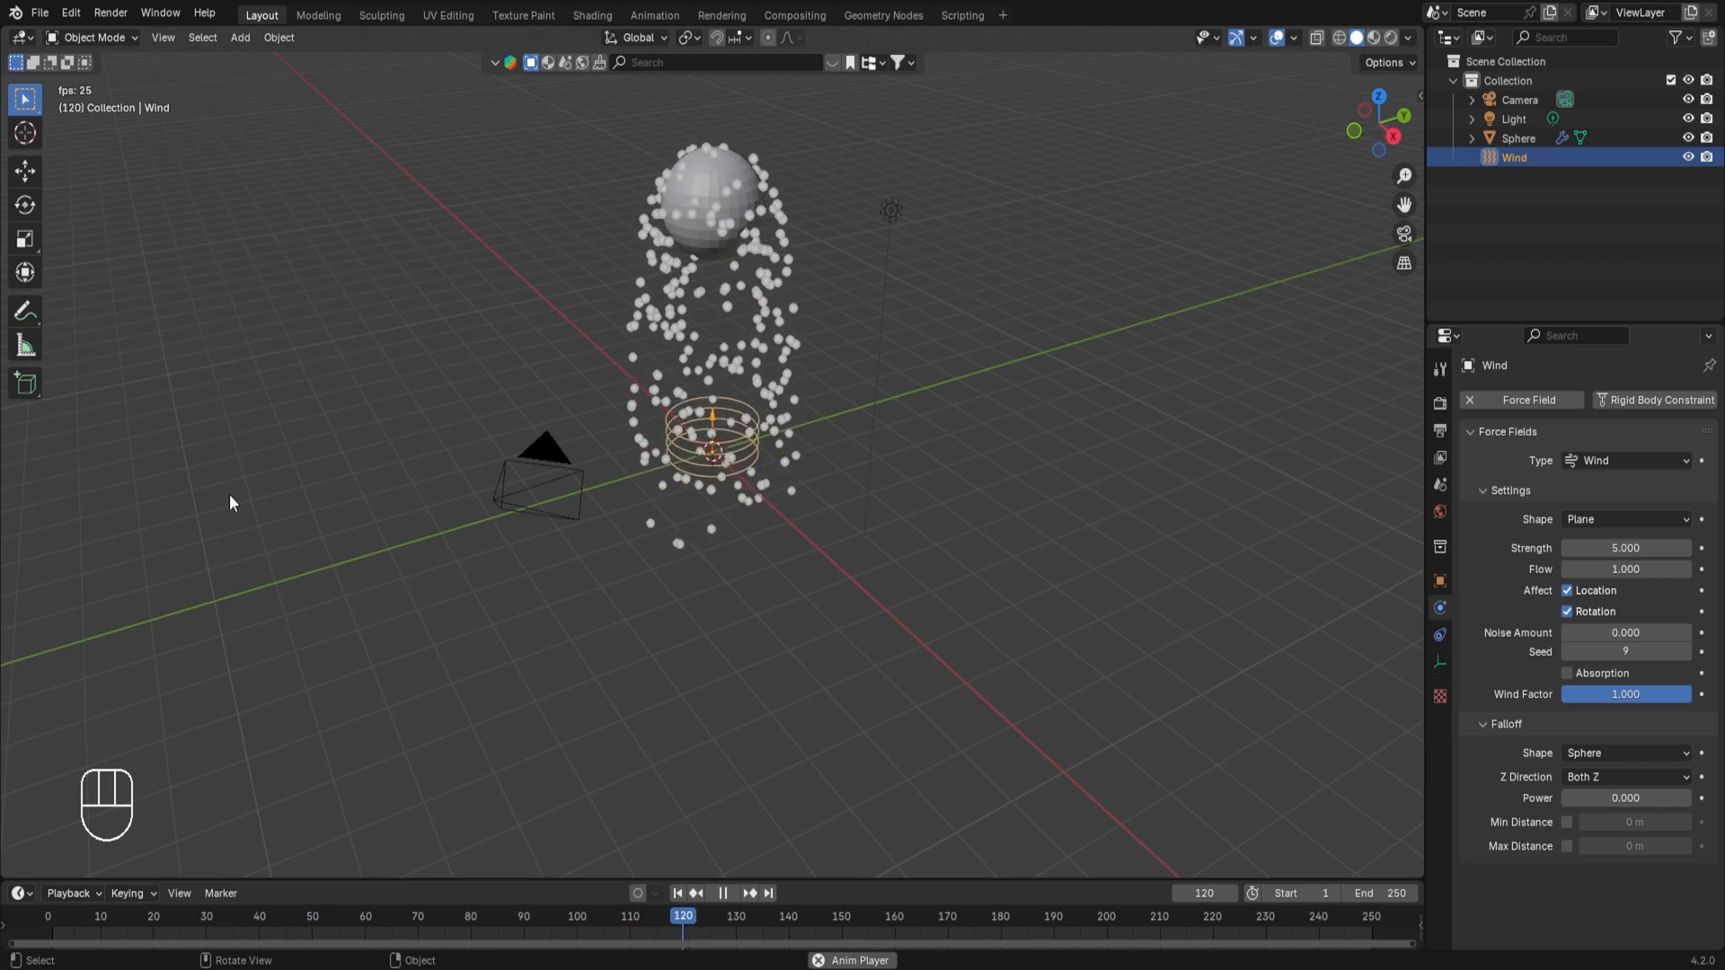
key(space)
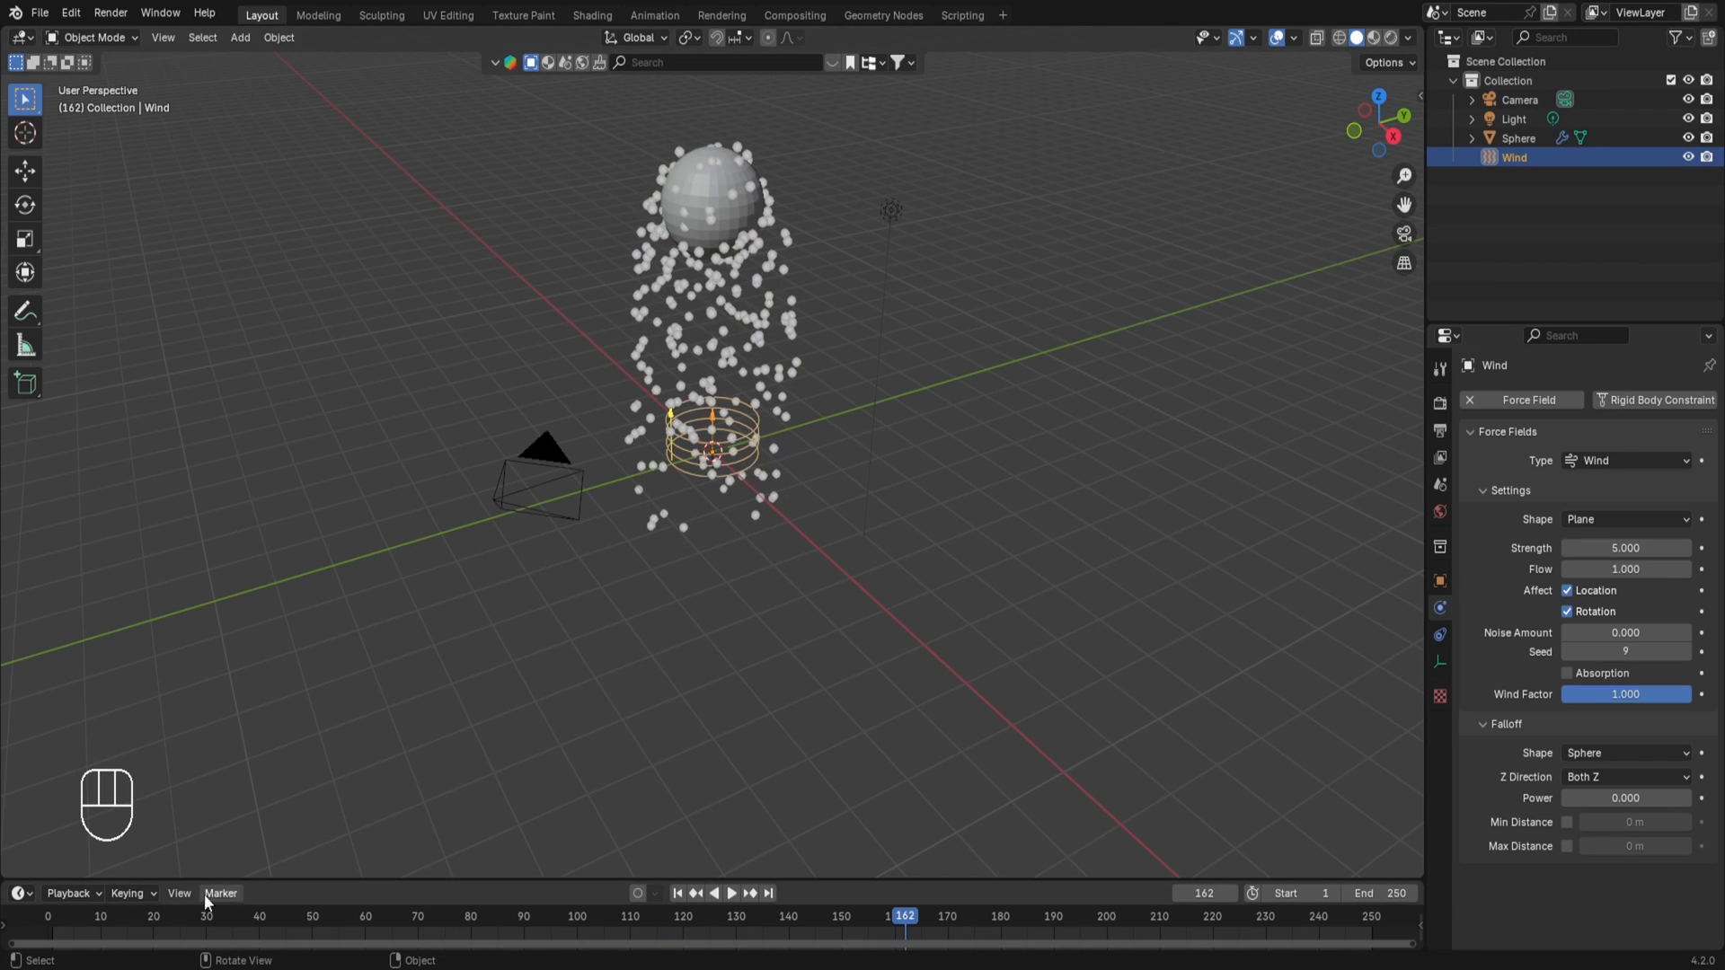
- Raise the Wind force field's Strength to 25 and play the simulation from frame 1
click(53, 916)
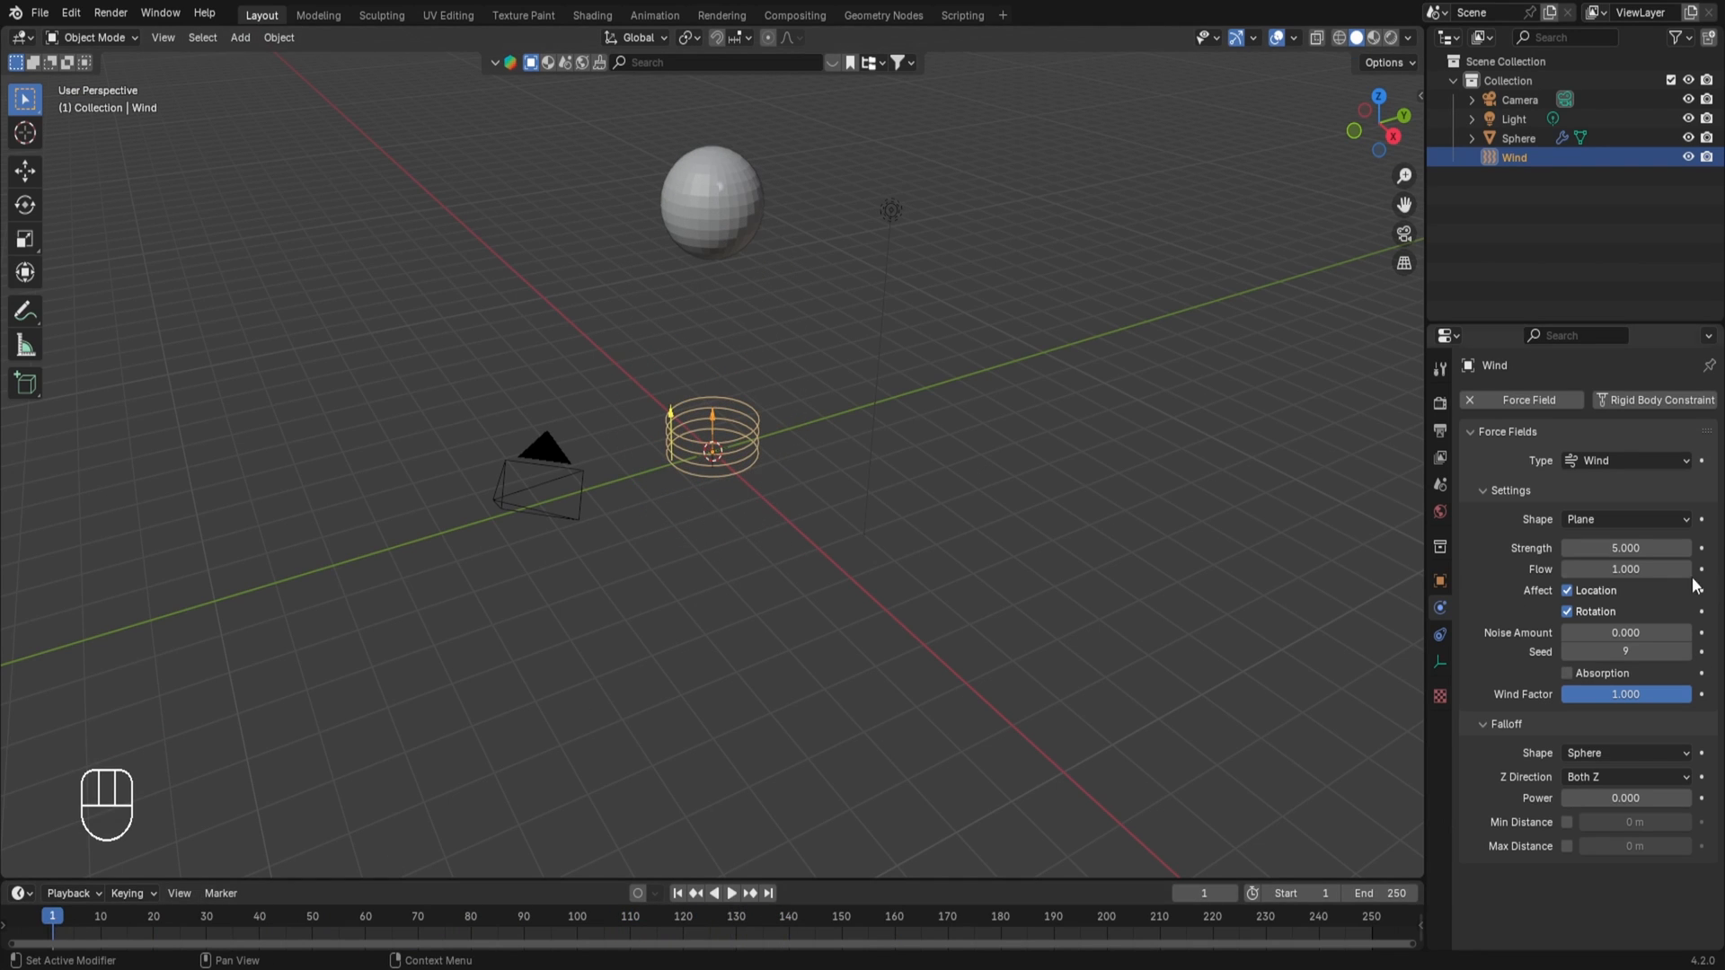
click(1626, 543)
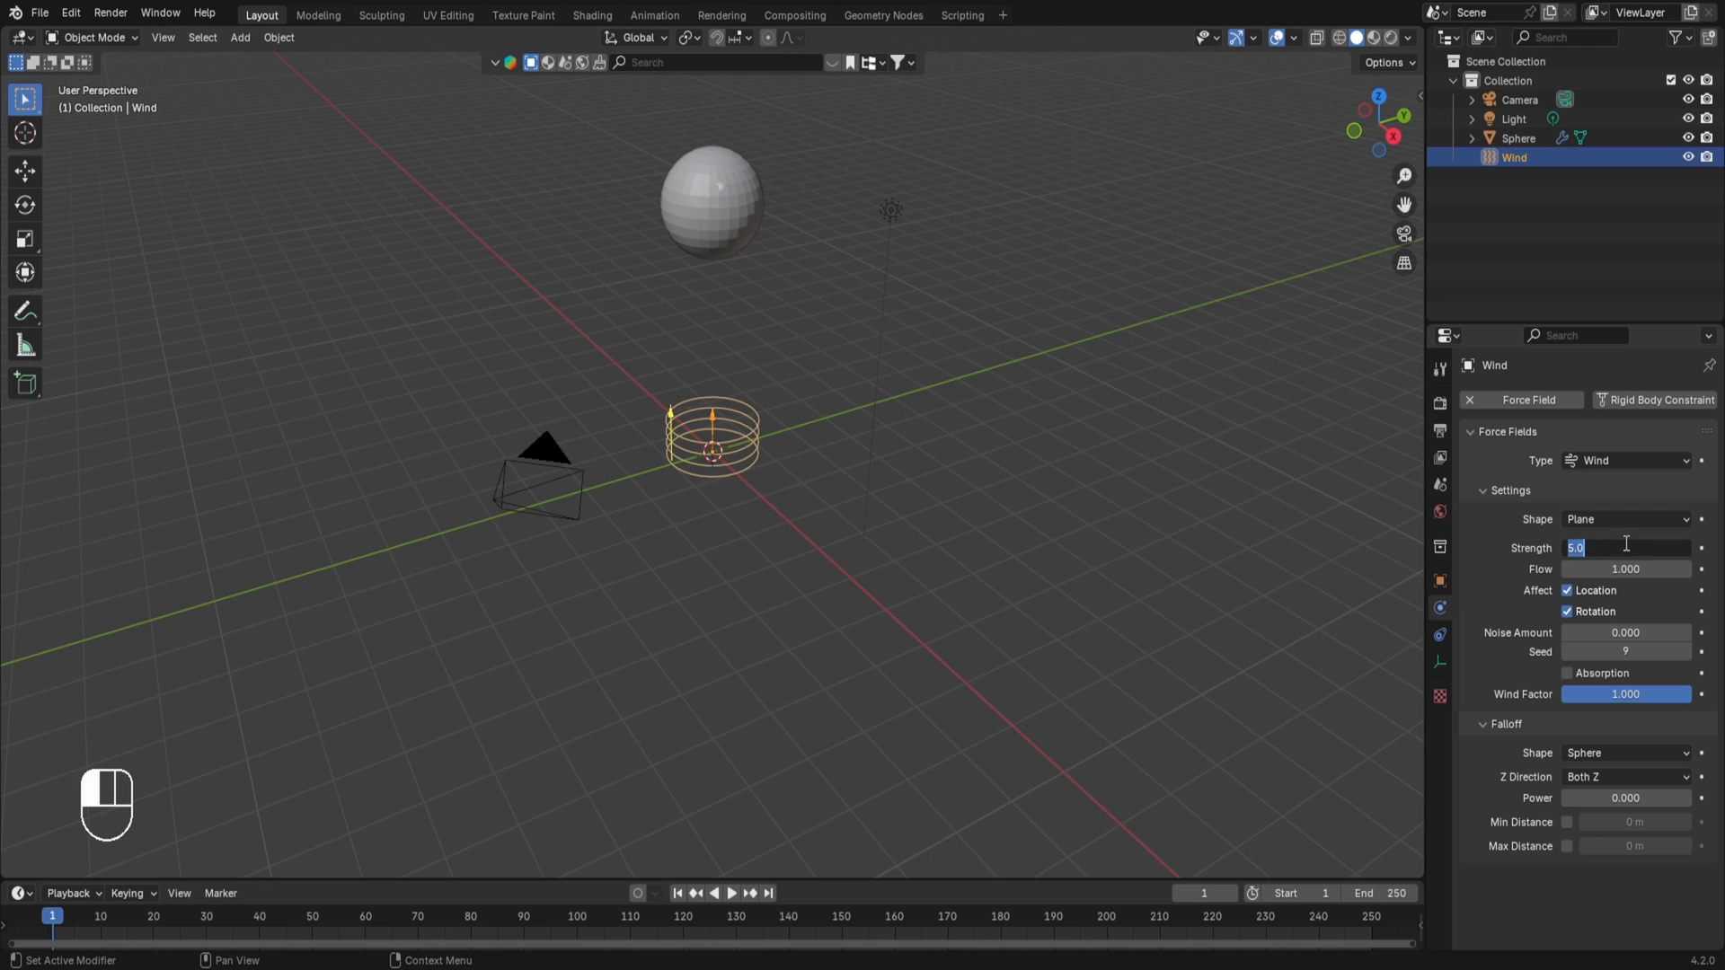
text(25)
key(Return)
key(space)
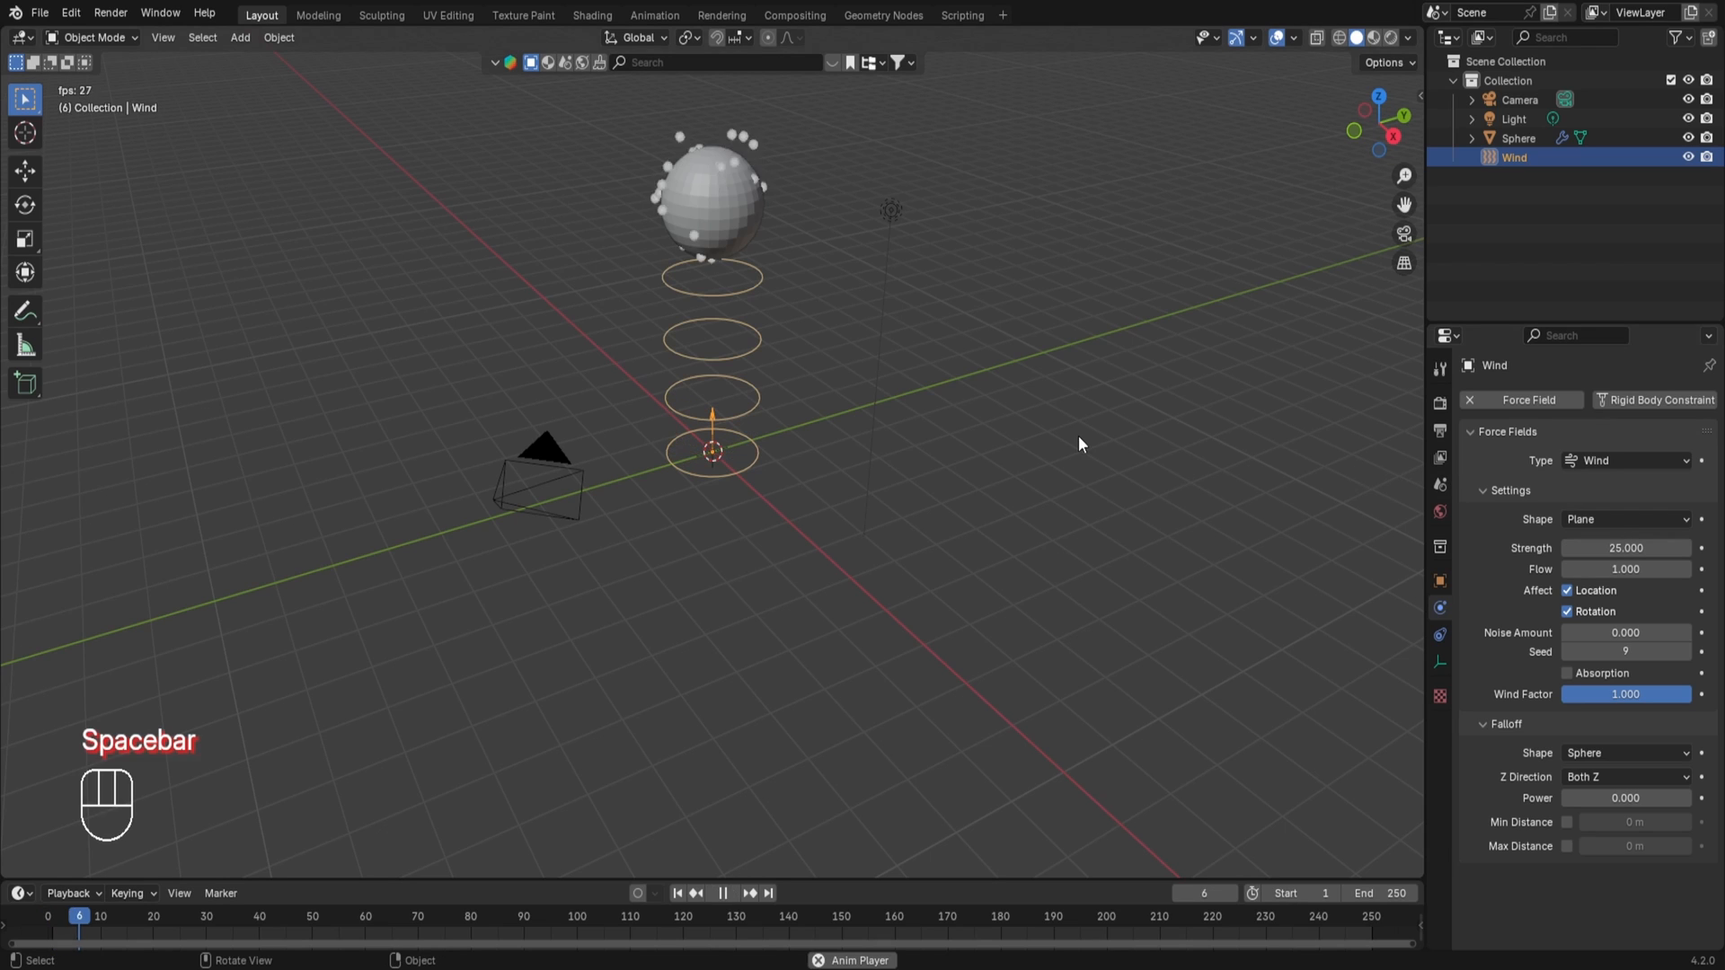
scroll(1077, 435, down, 5)
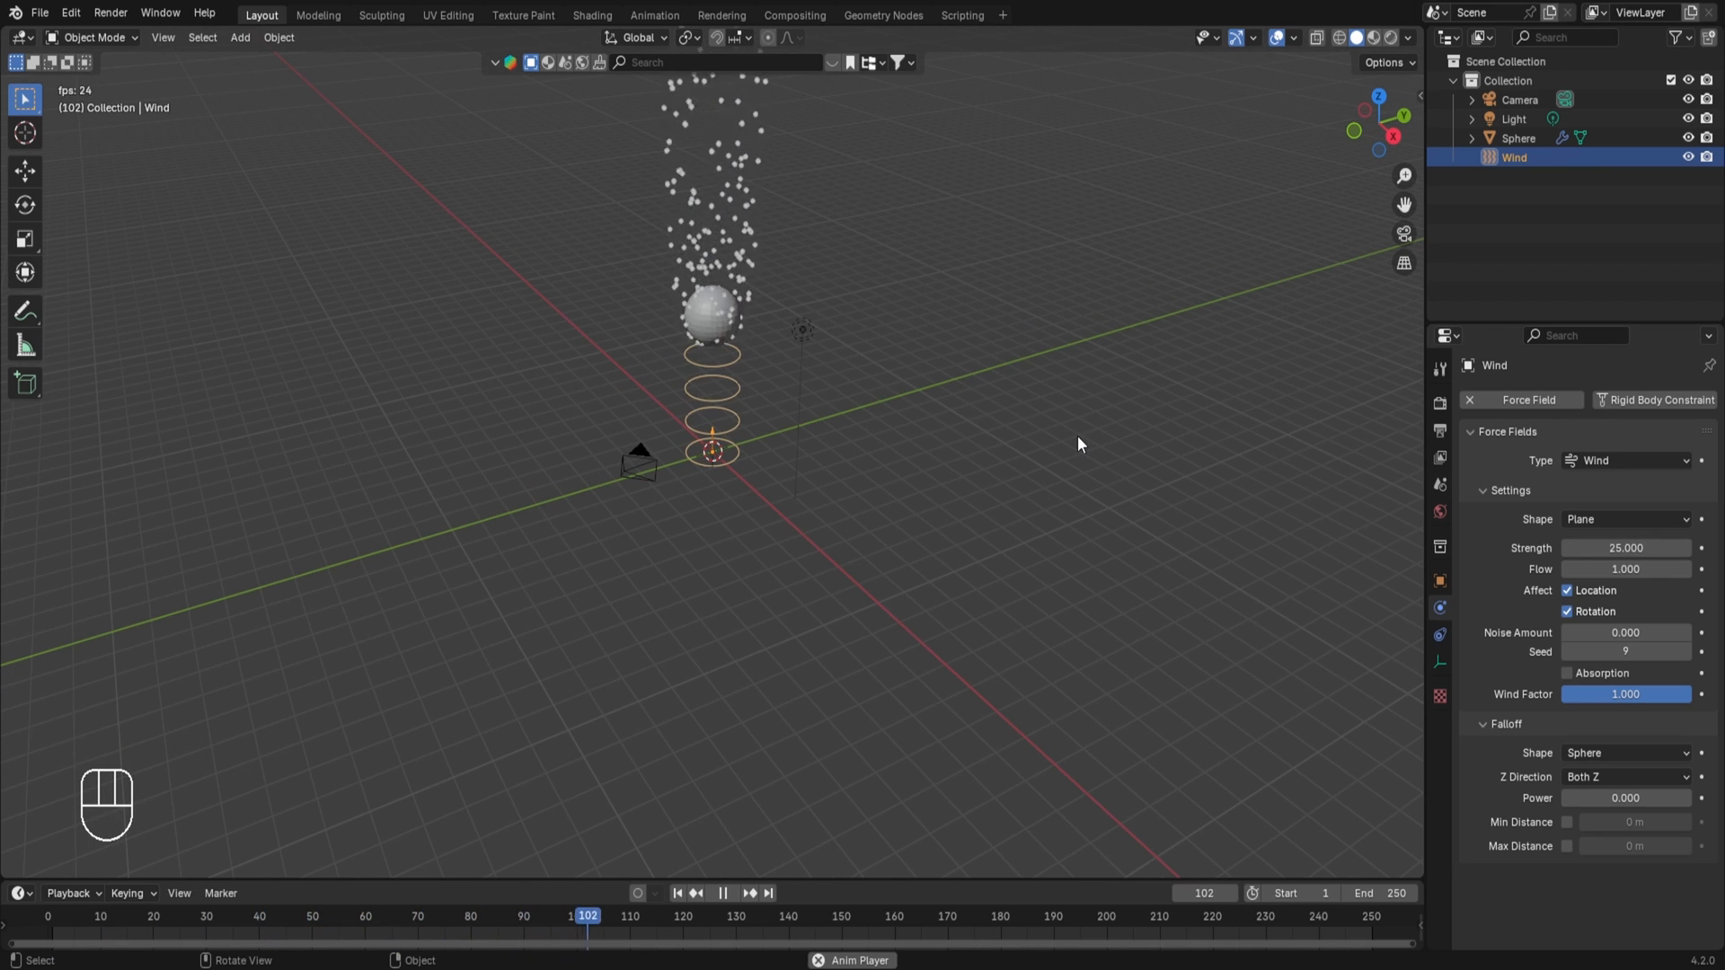
key(space)
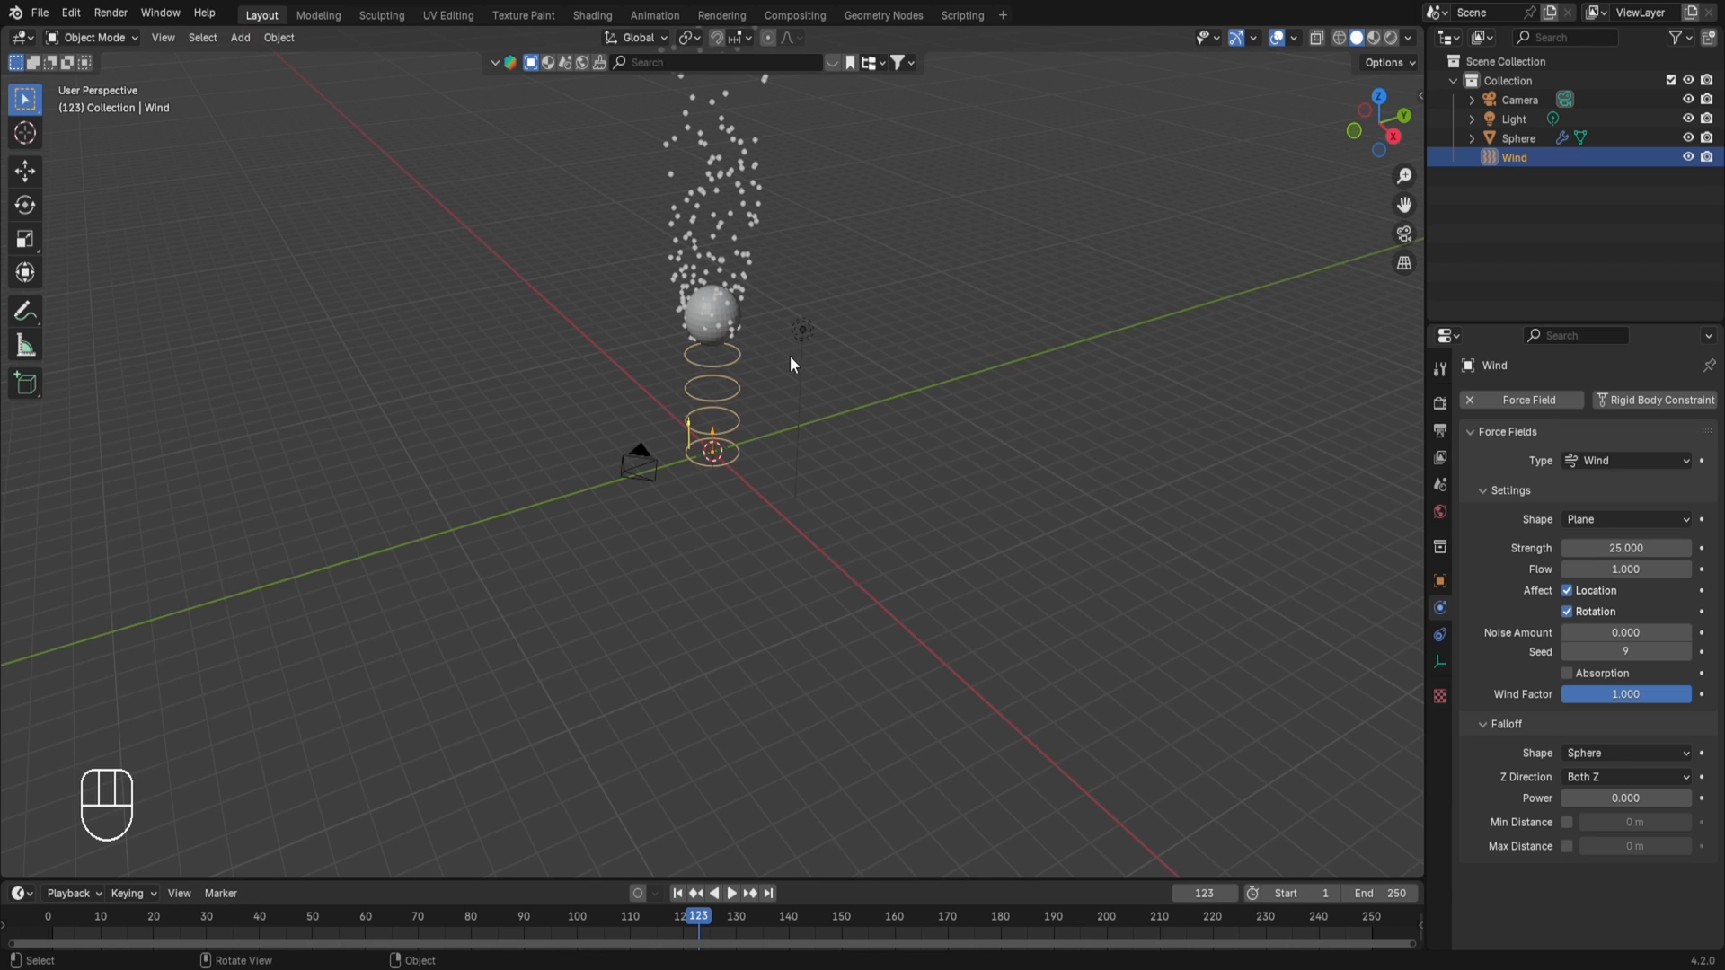
- Replay the simulation from the start and reverse the wind during playback by lowering its Strength to -13.2
key(shift+Left)
key(space)
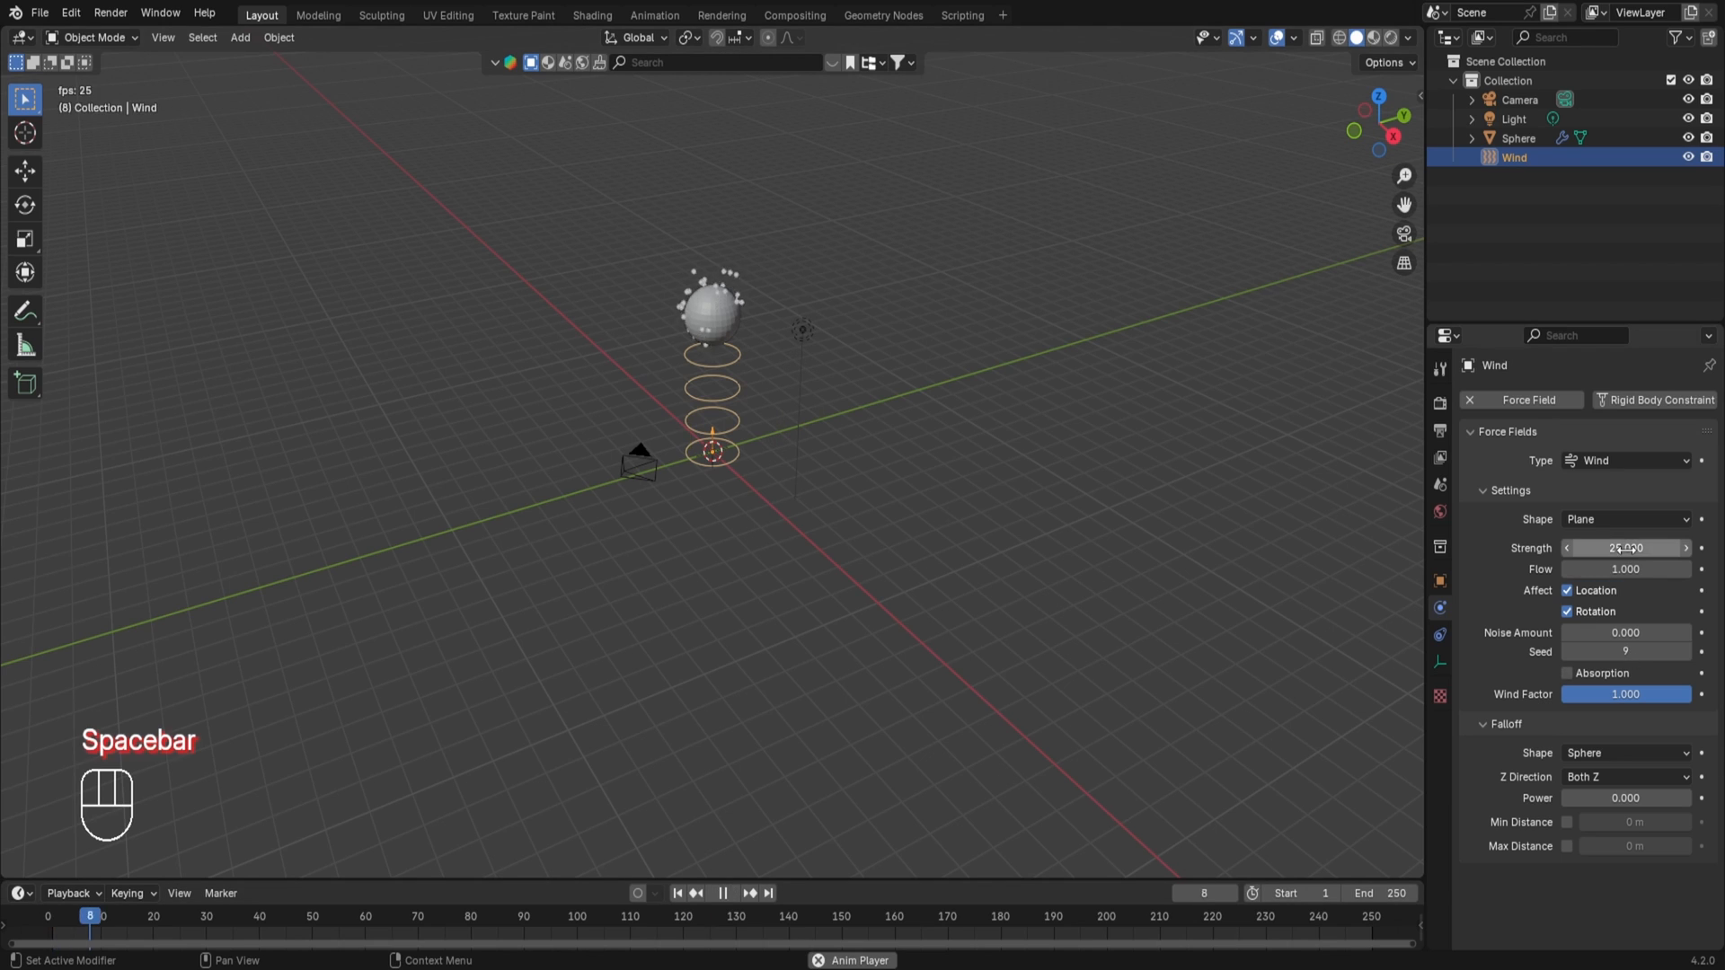
drag(1624, 548, 1572, 548)
key(space)
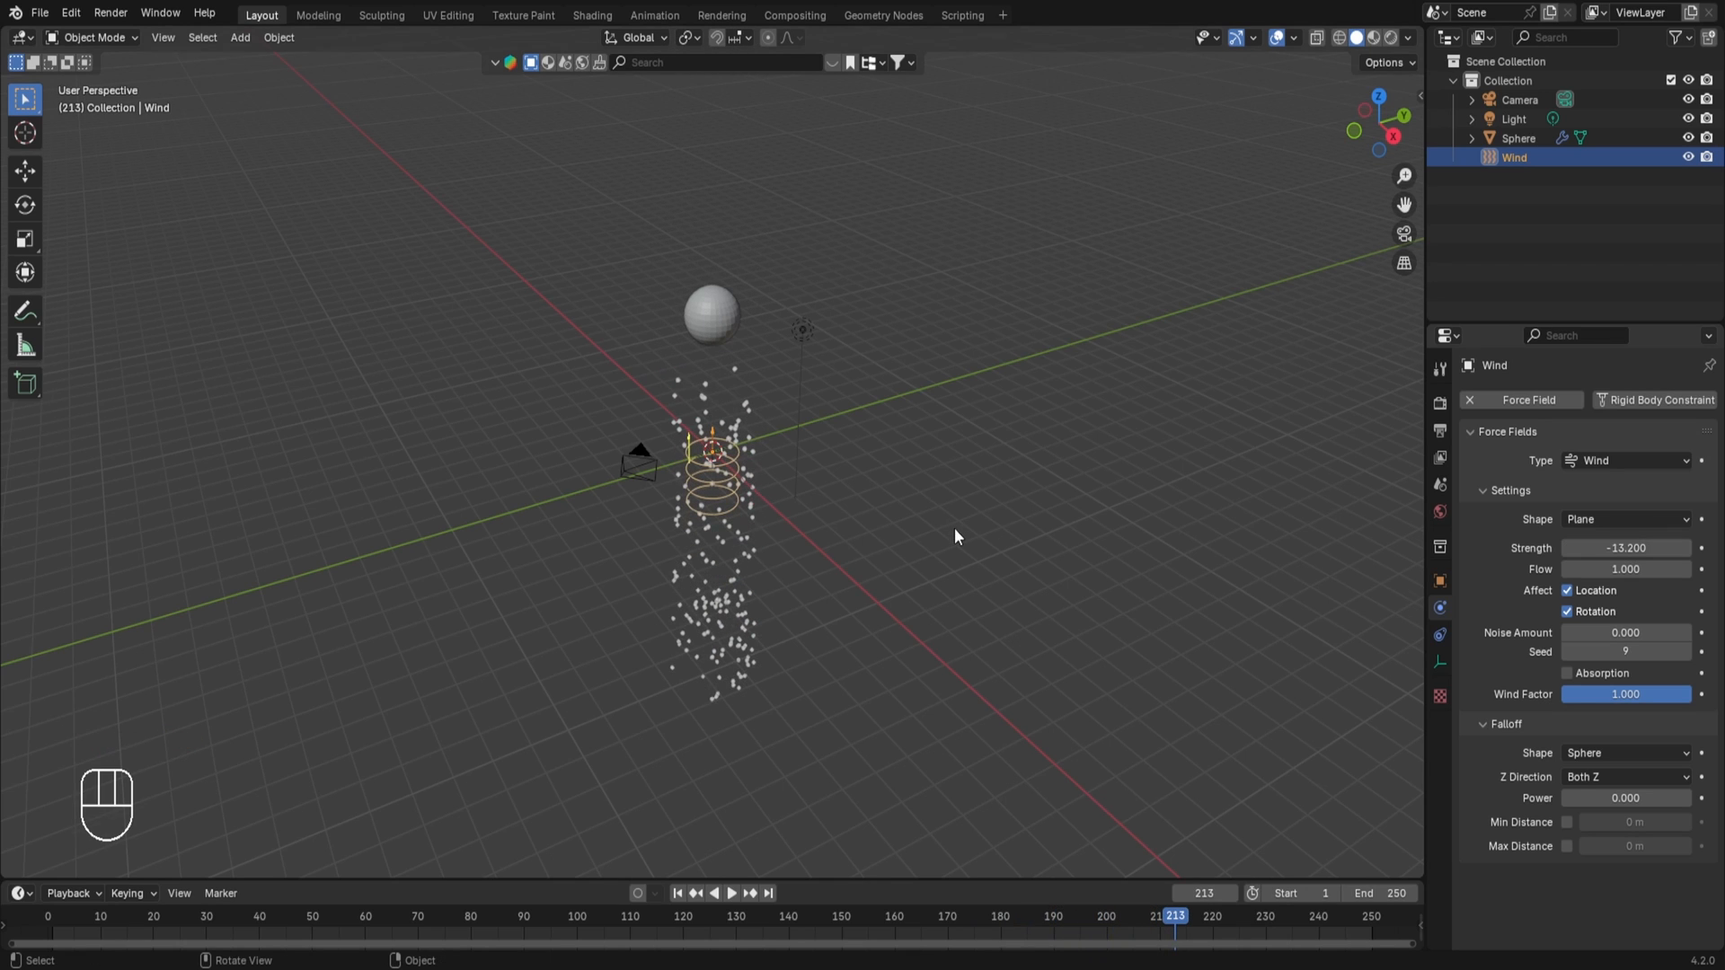
- Delete the particle-emitting sphere together with the Wind force field
scroll(955, 530, up, 2)
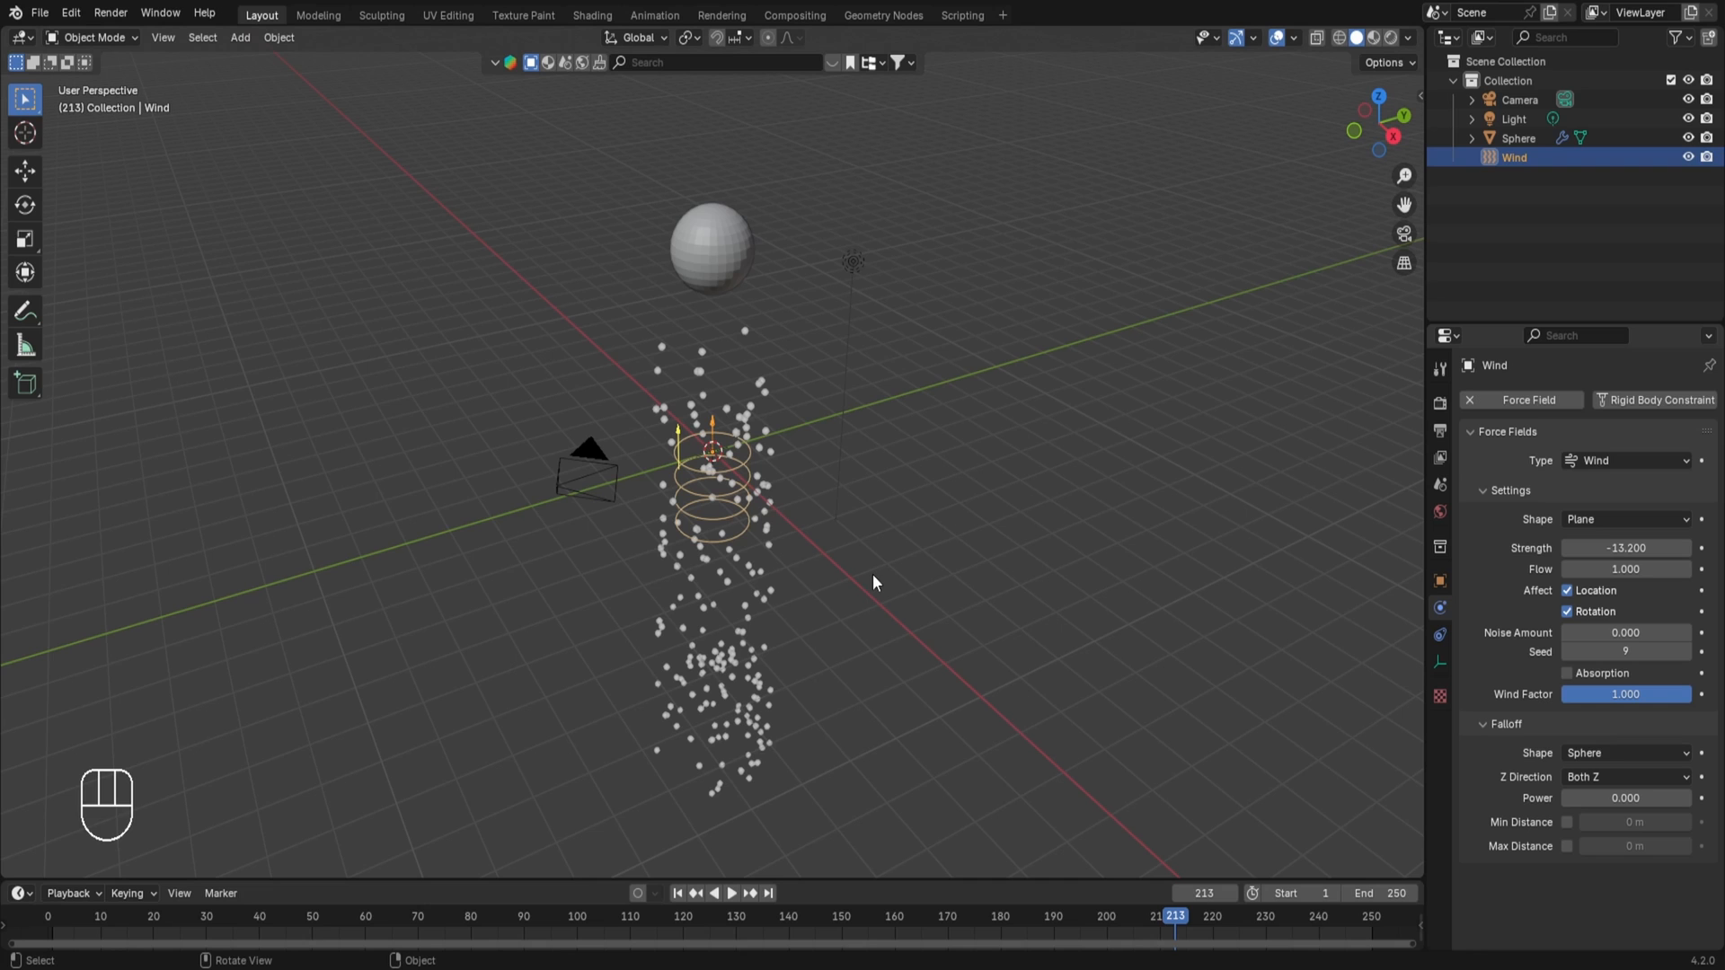
click(724, 266)
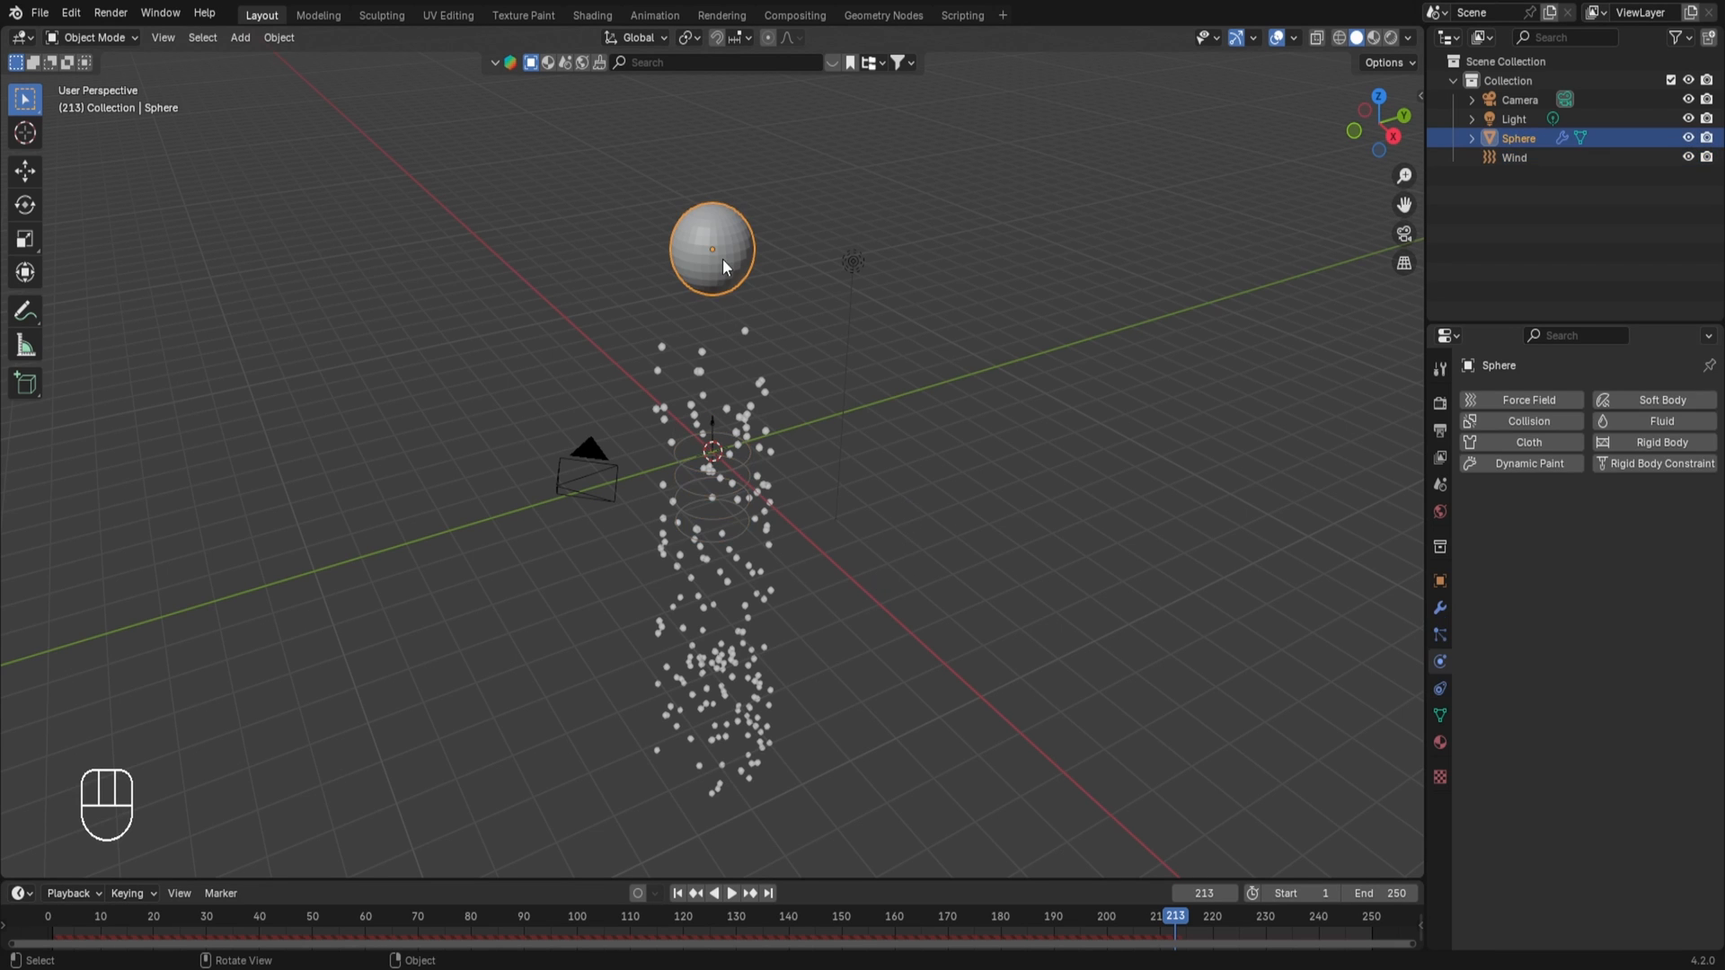
click(1440, 634)
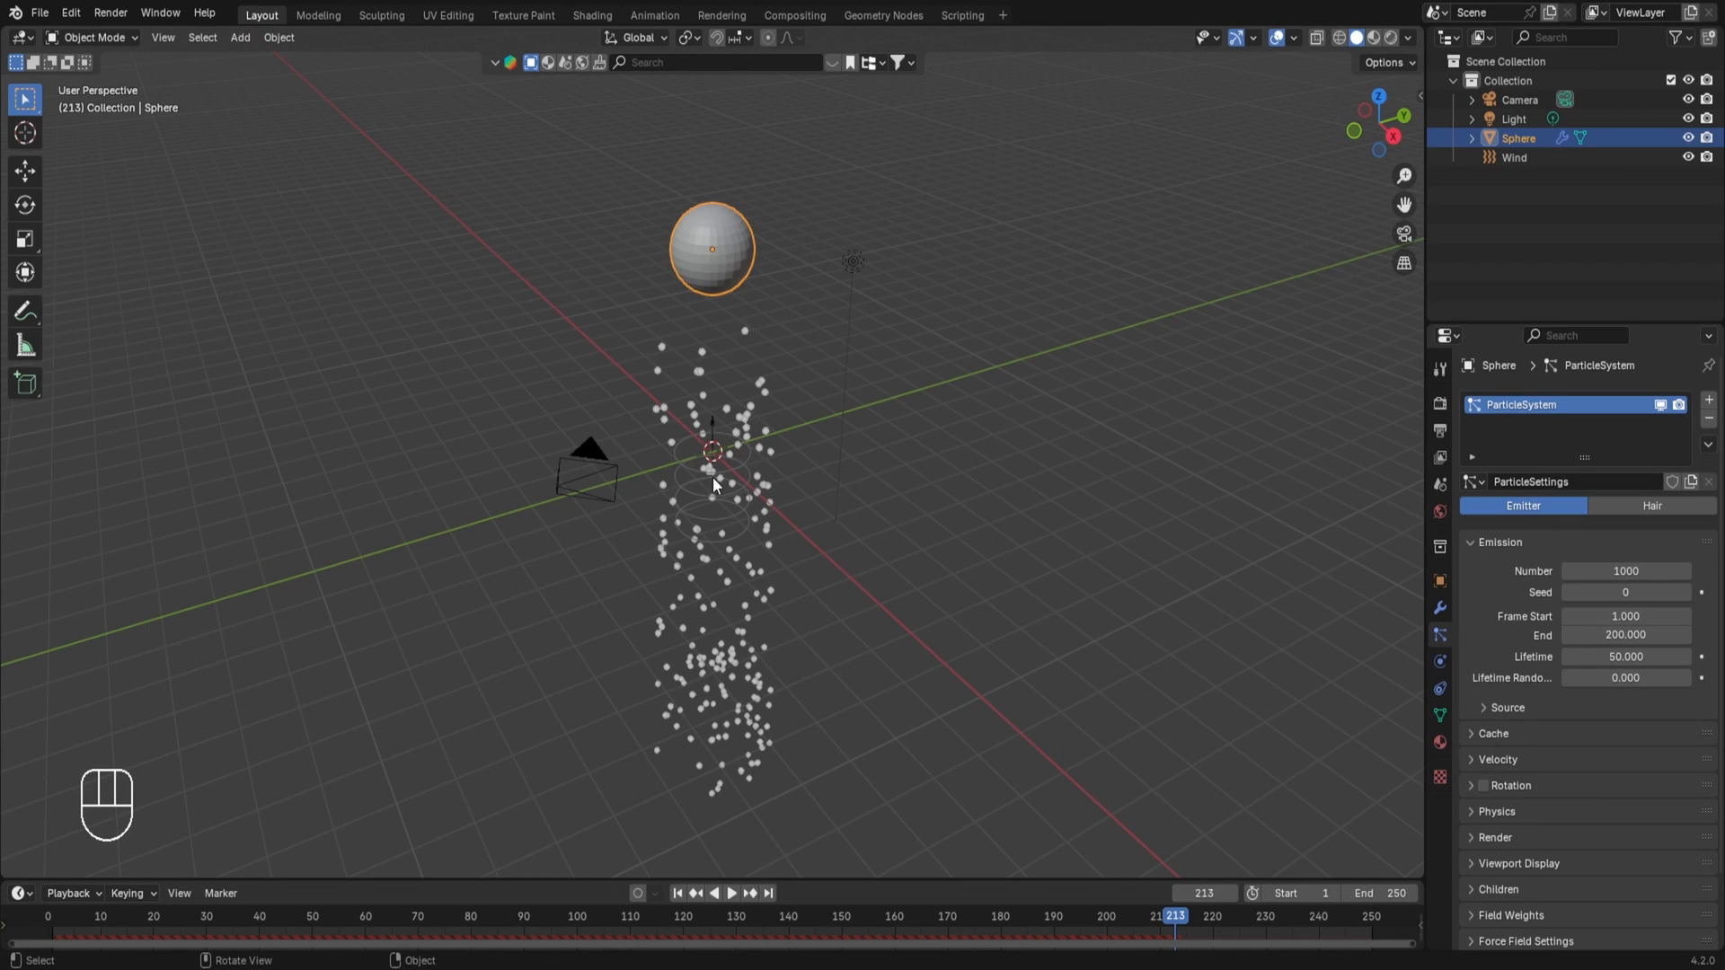
drag(655, 211, 756, 553)
key(x)
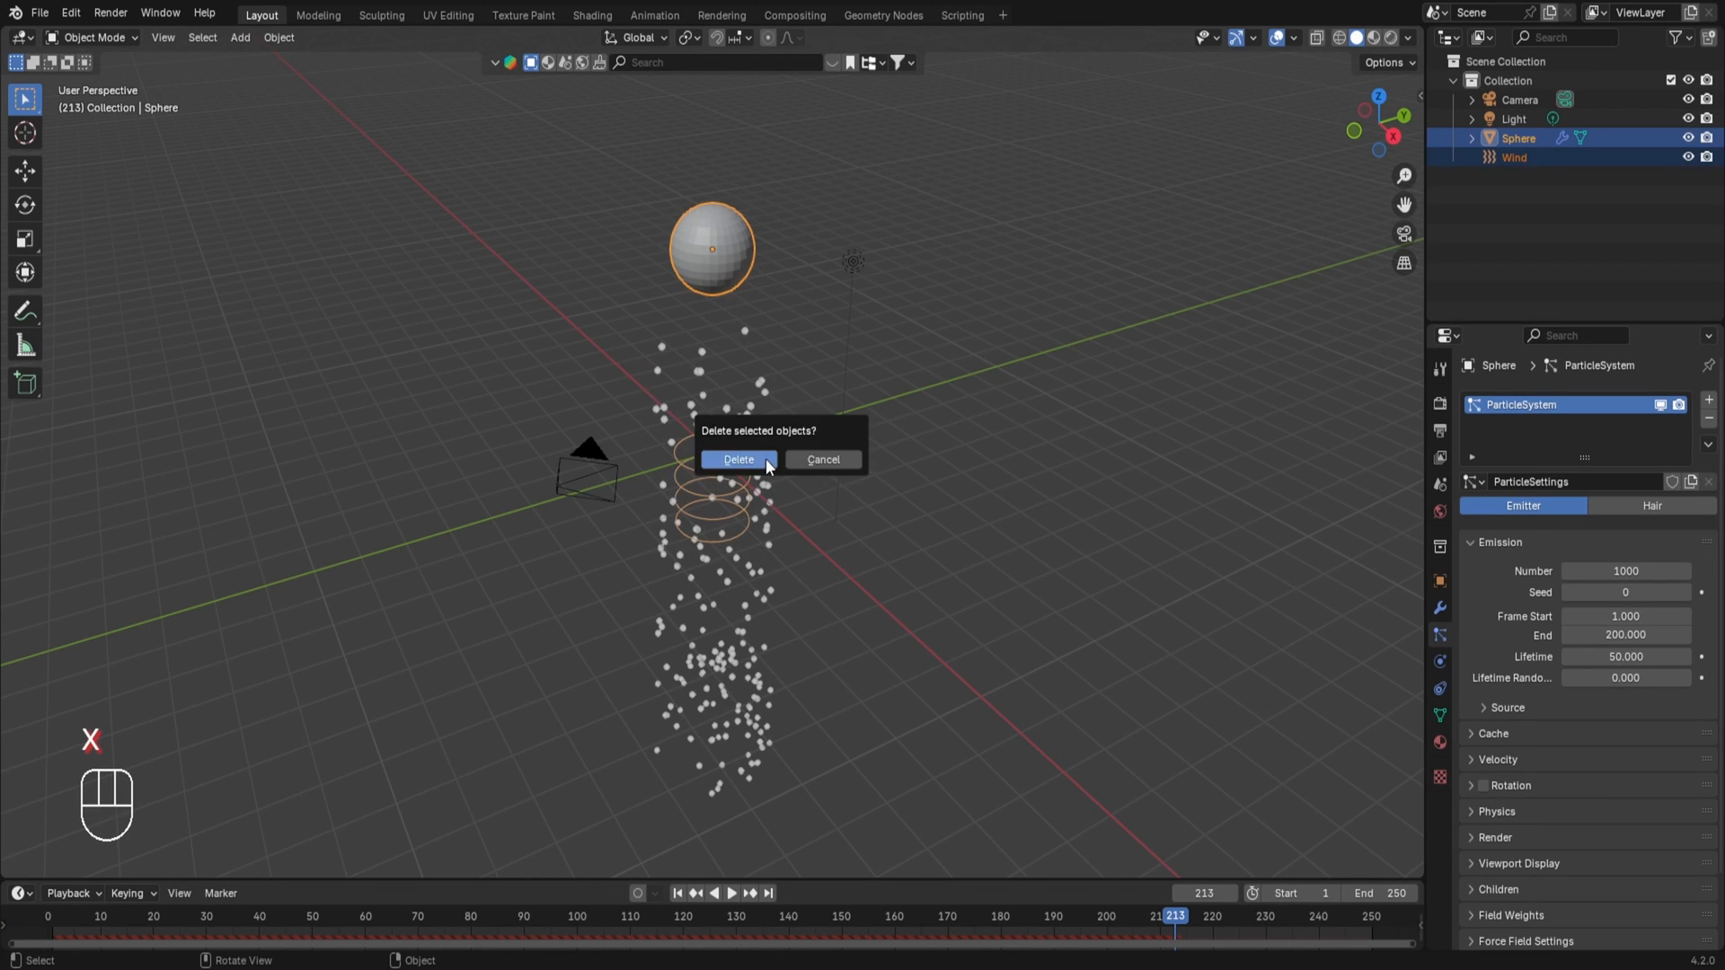
click(768, 456)
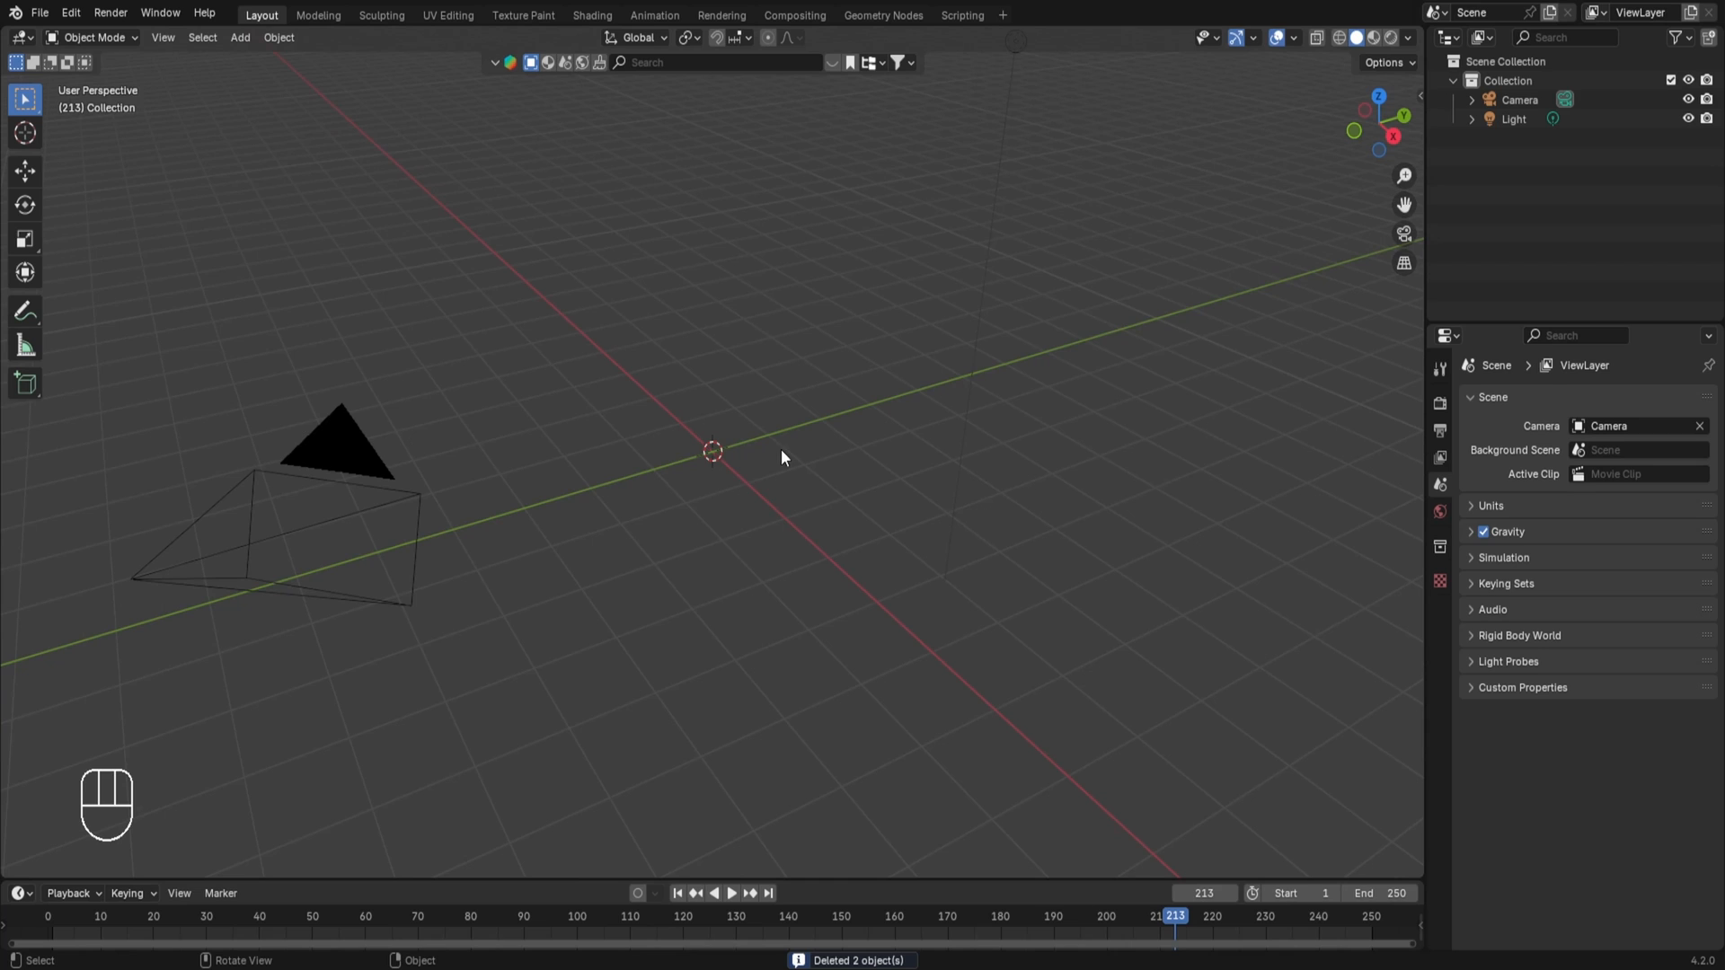
- Add a UV sphere at the world origin and shade it smooth
scroll(780, 449, down, 3)
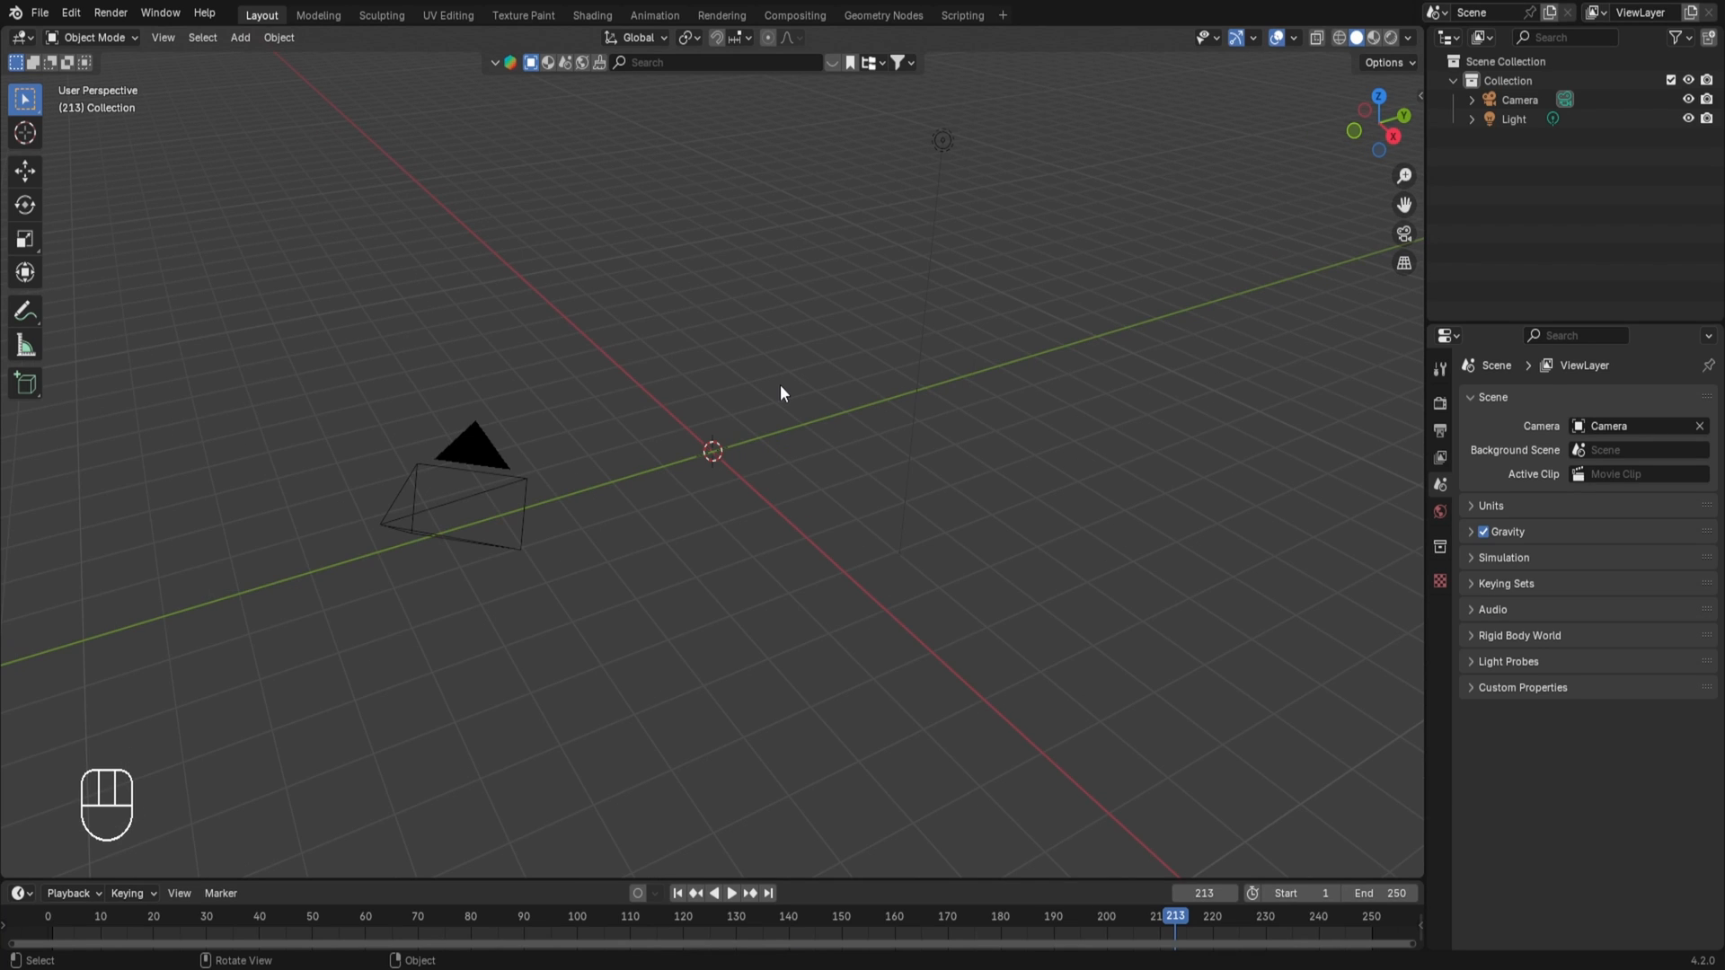
key(shift+a)
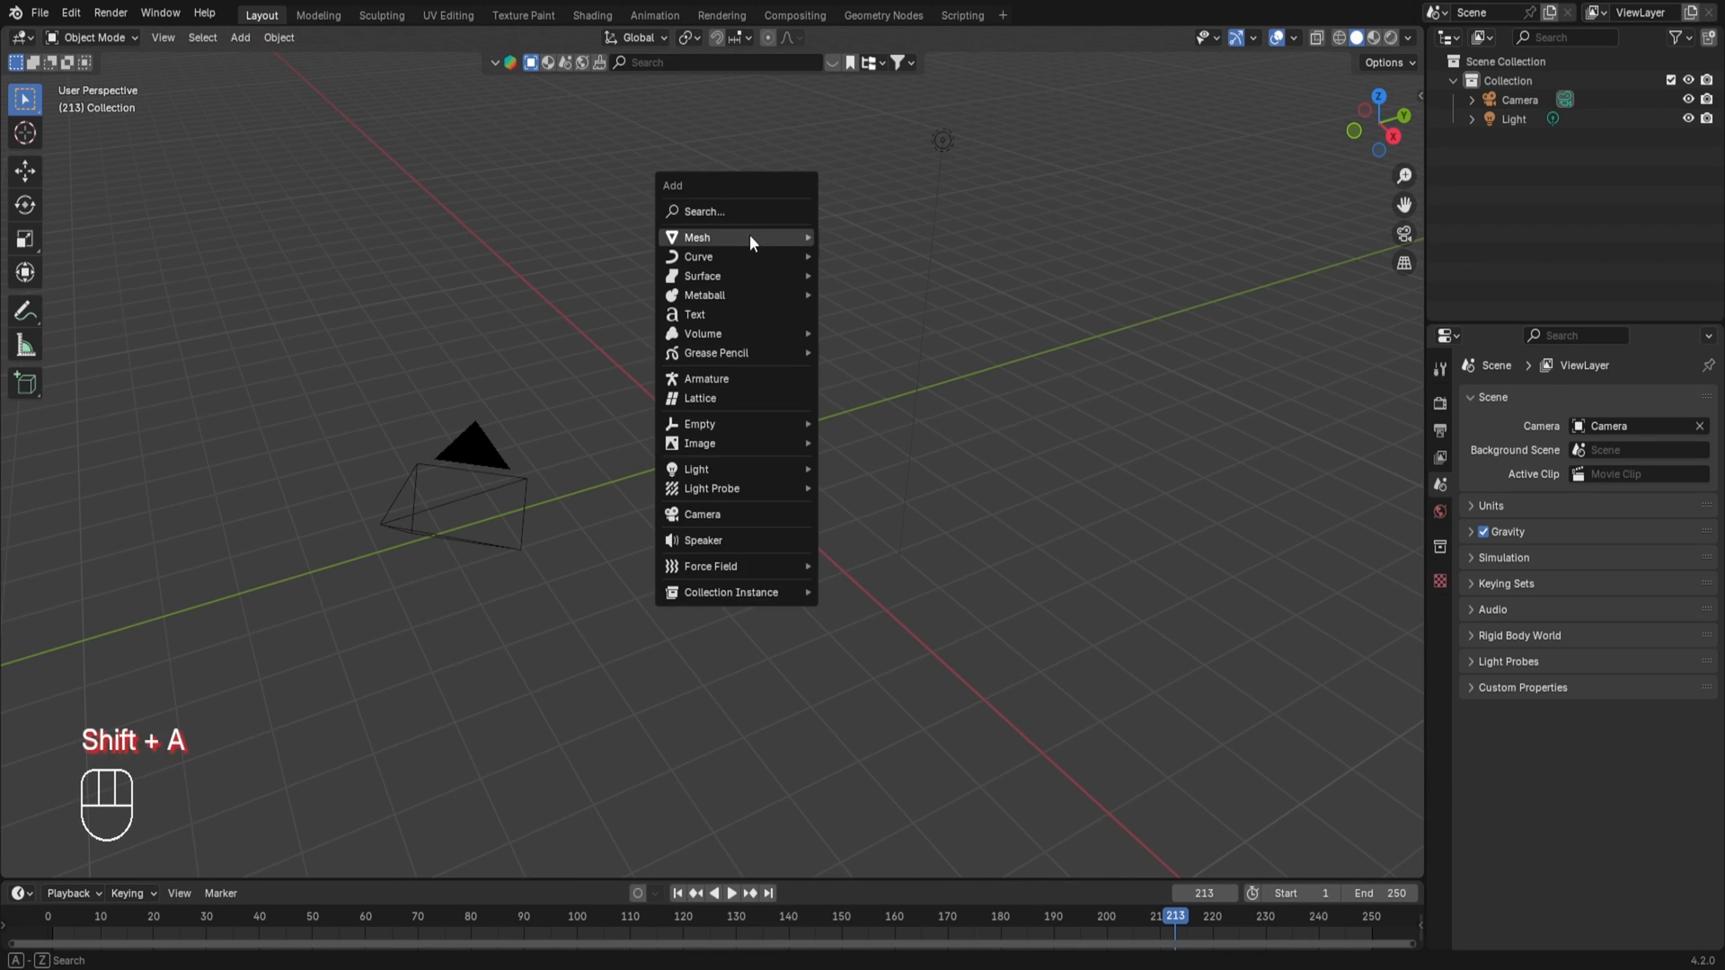
mouse_move(749, 236)
click(879, 306)
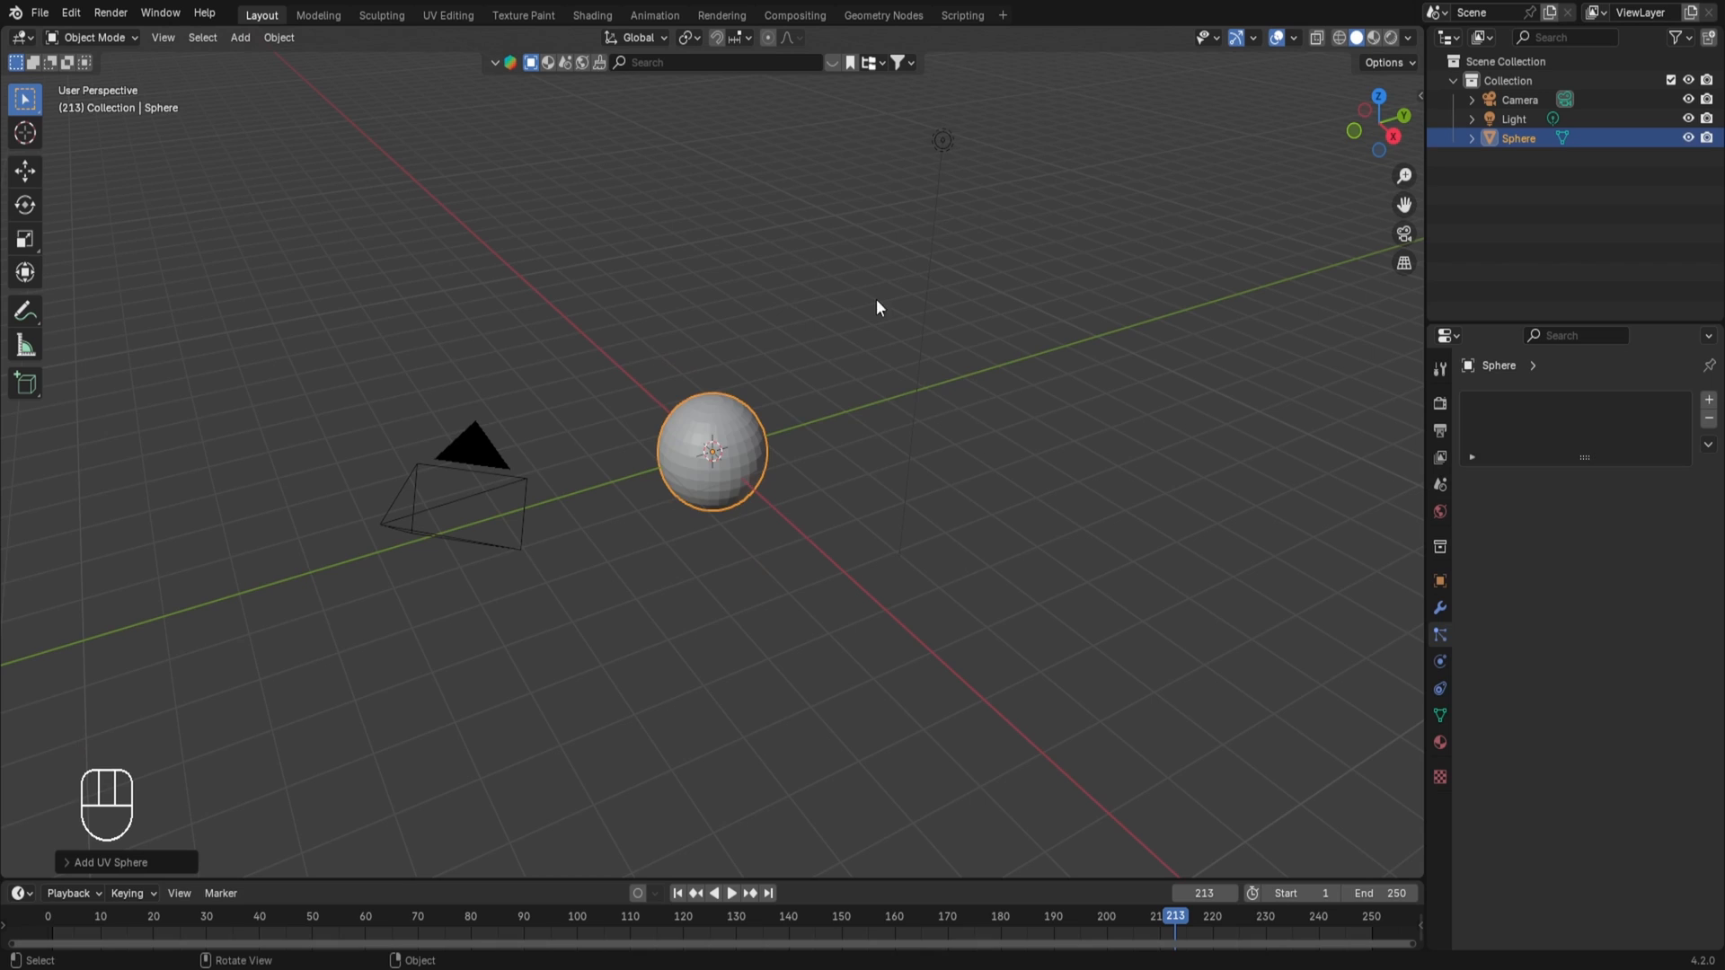
scroll(718, 435, up, 2)
right_click(711, 442)
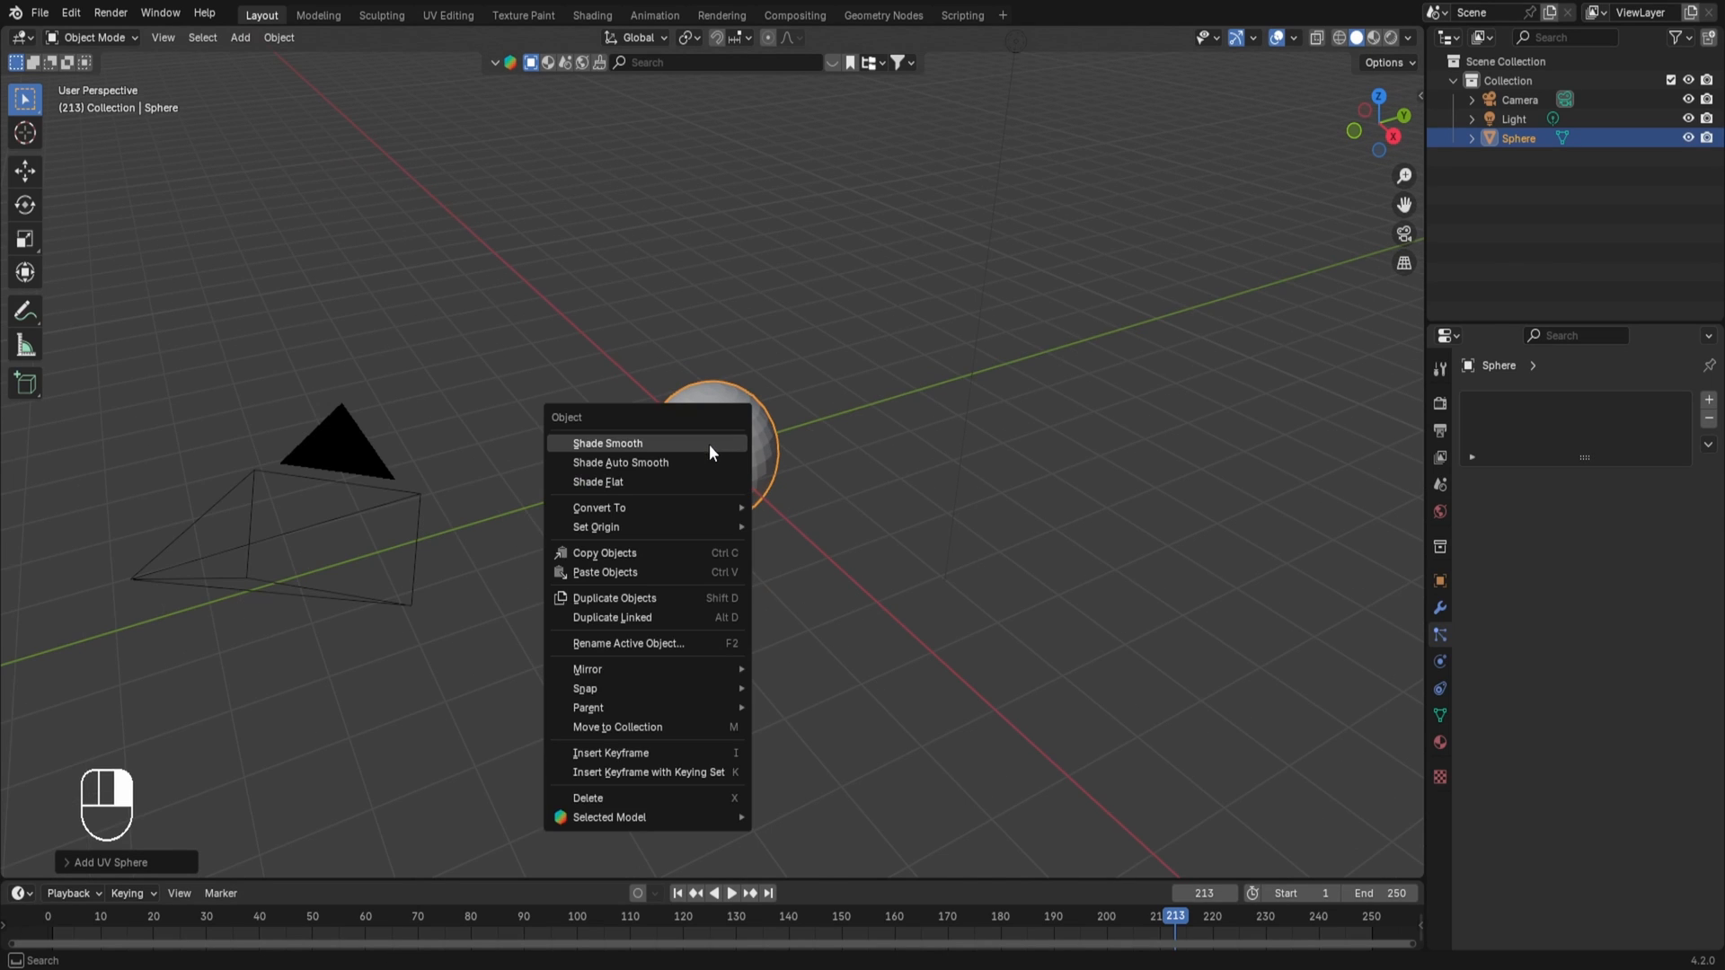
click(709, 444)
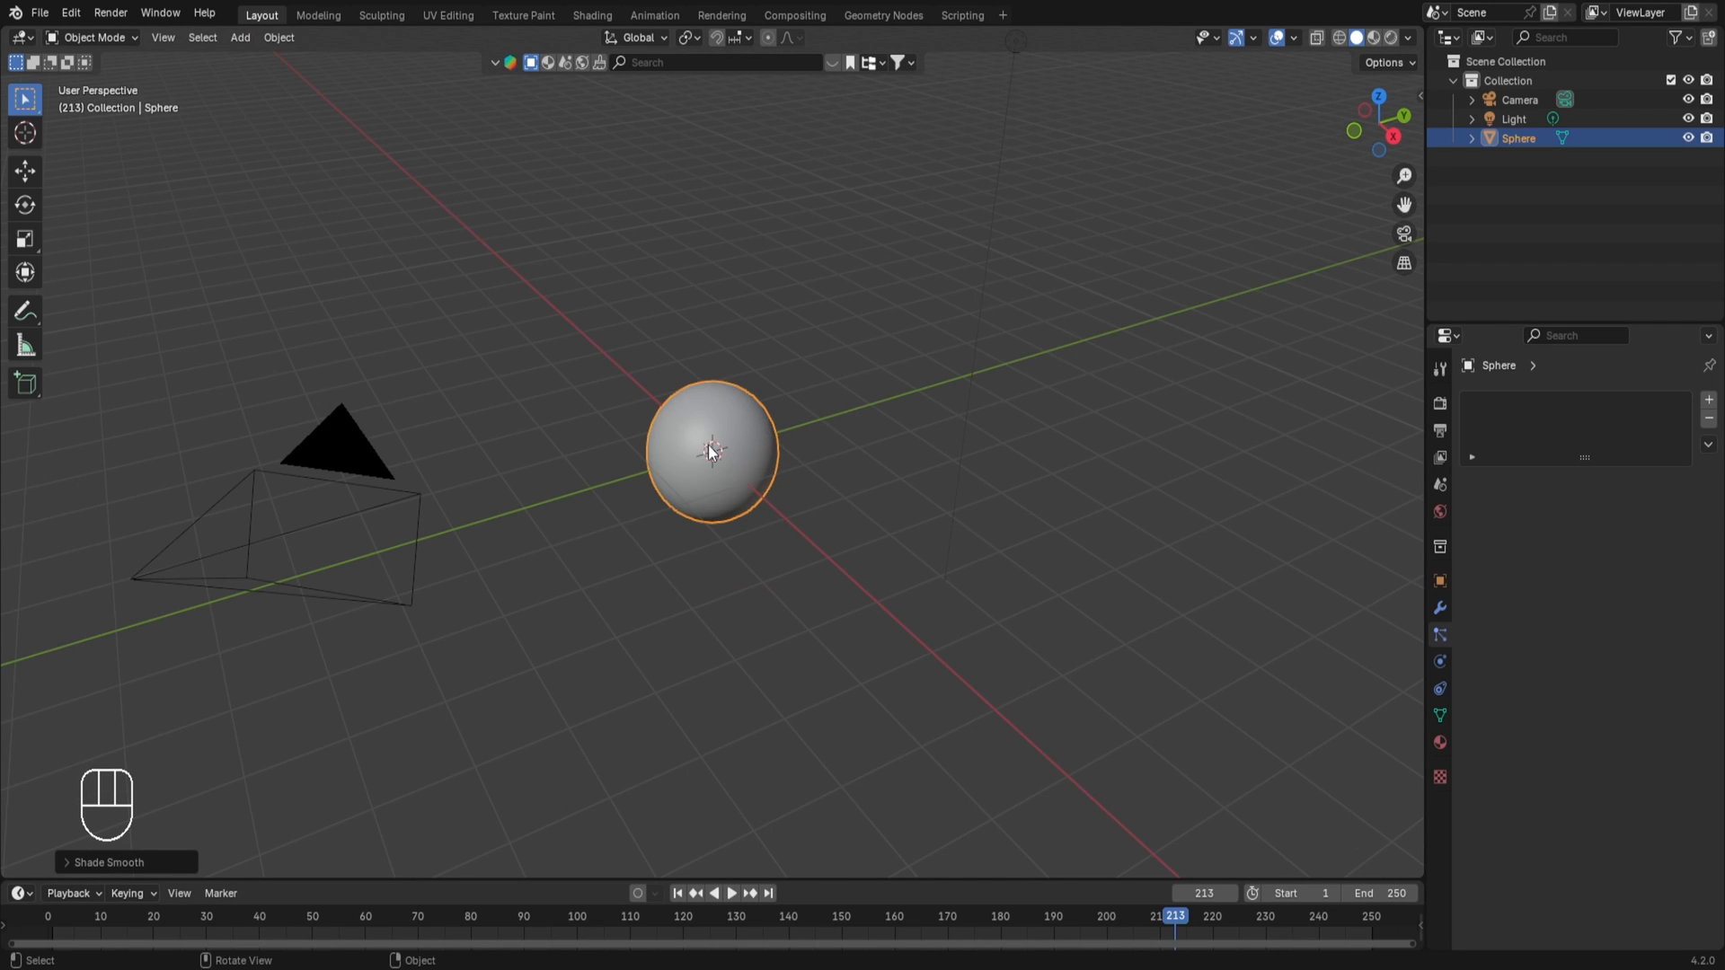
- Add a particle system to the sphere and set its type to Hair
click(1708, 400)
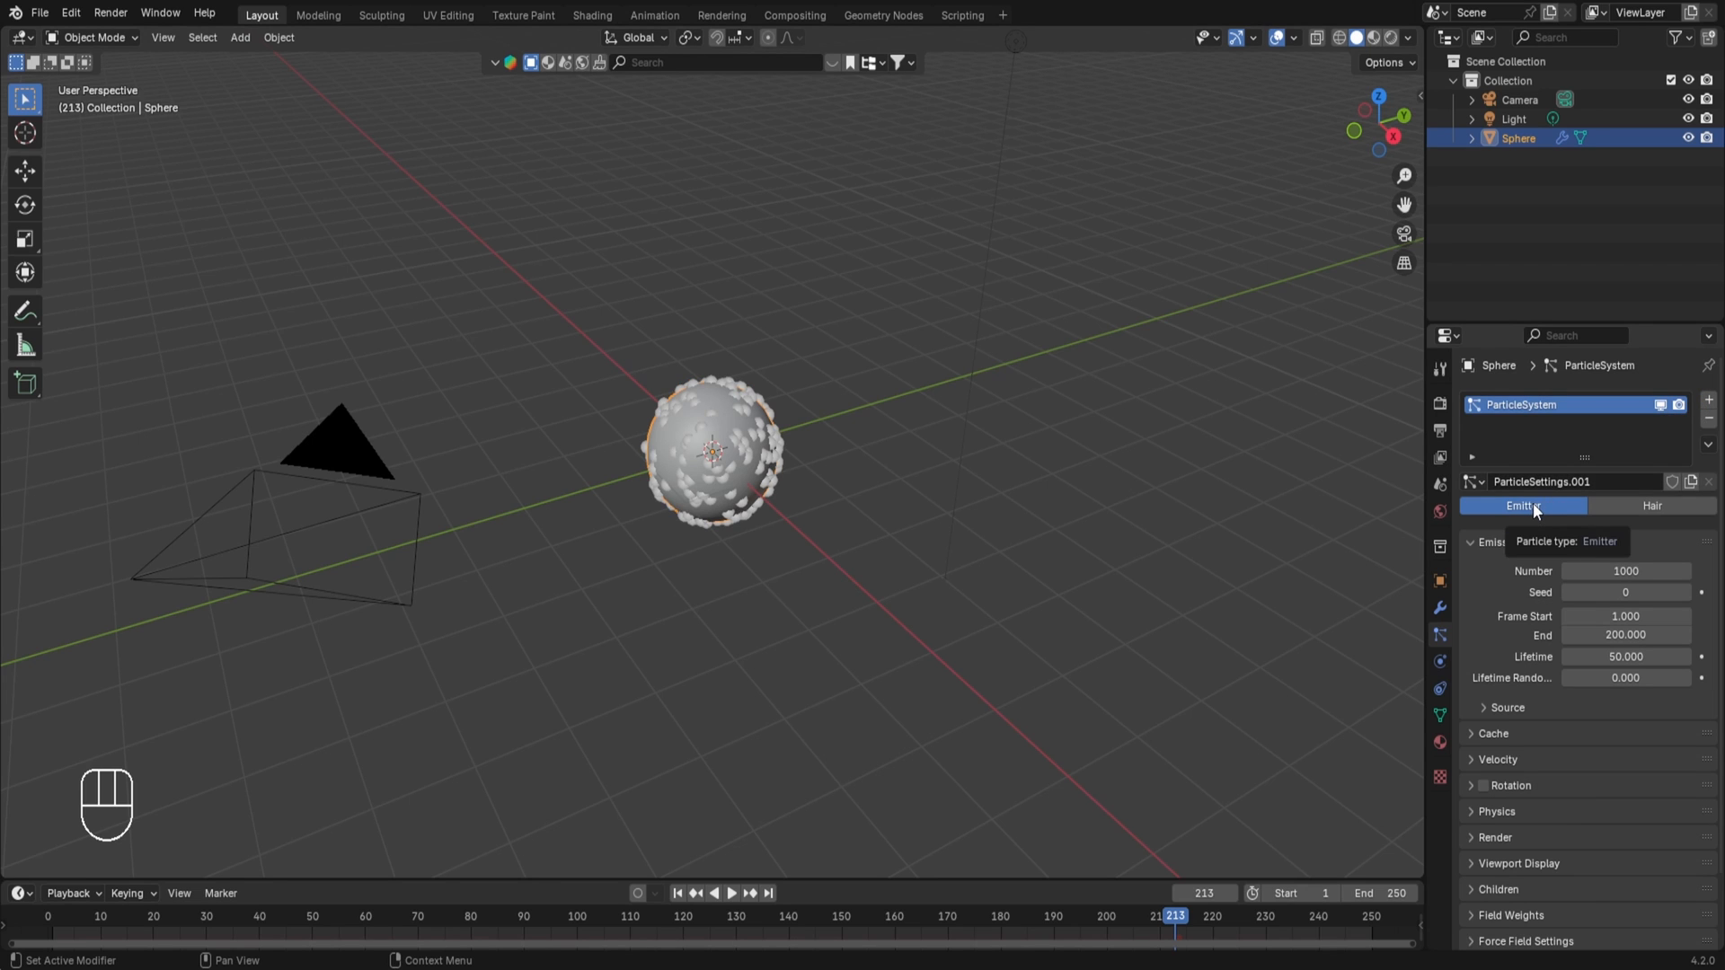
click(1622, 505)
key(ctrl+s)
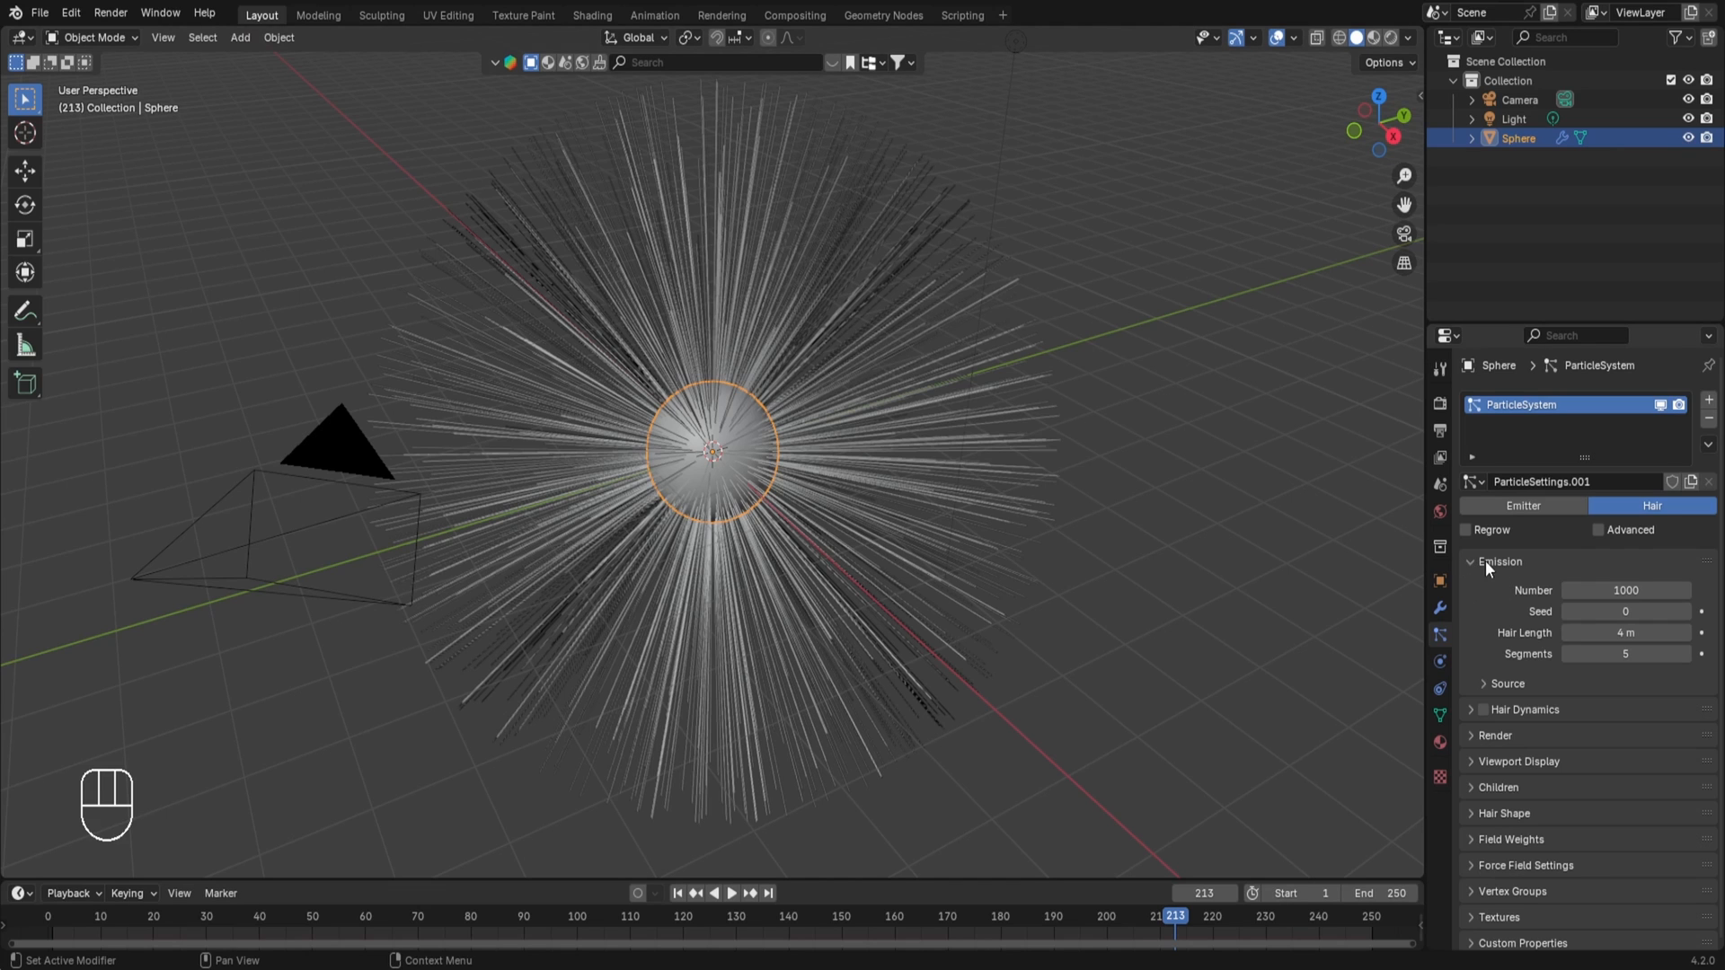
- Try a different hair Number, cancel it, and step the Seed up to 5 and back to 0
drag(1608, 590, 1410, 590)
right_click(1608, 590)
click(1685, 612)
click(1685, 612)
click(1685, 612)
click(1686, 612)
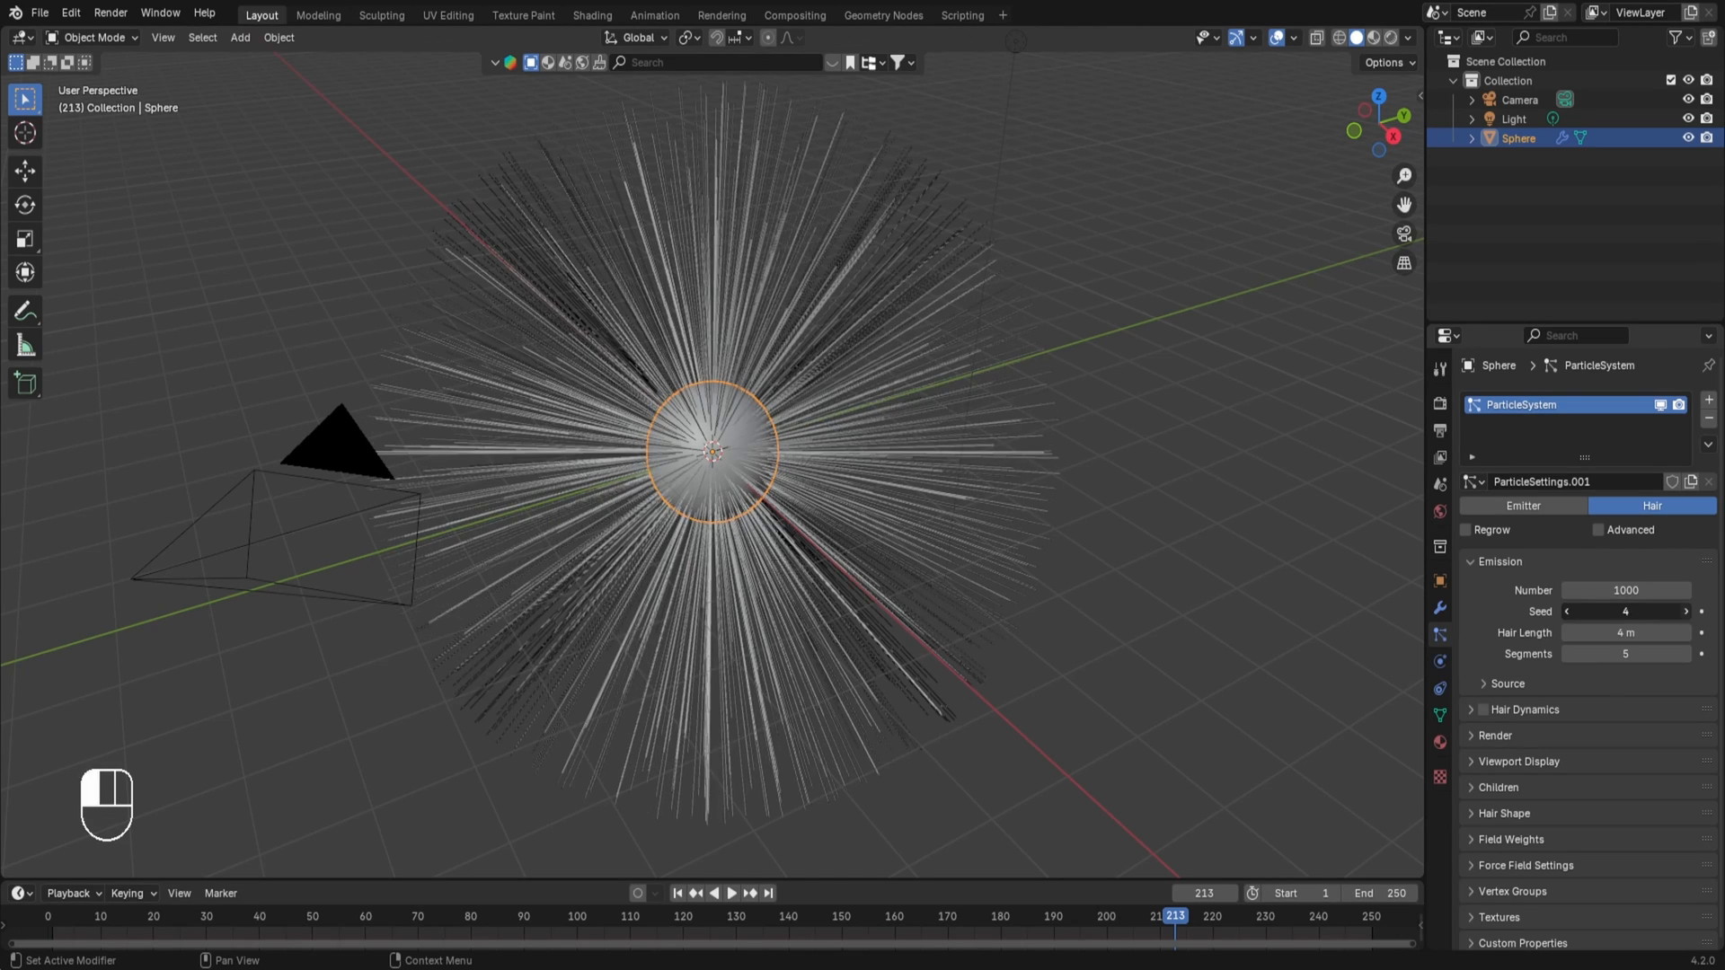
click(1686, 612)
click(1569, 612)
click(1568, 612)
click(1568, 612)
click(1568, 612)
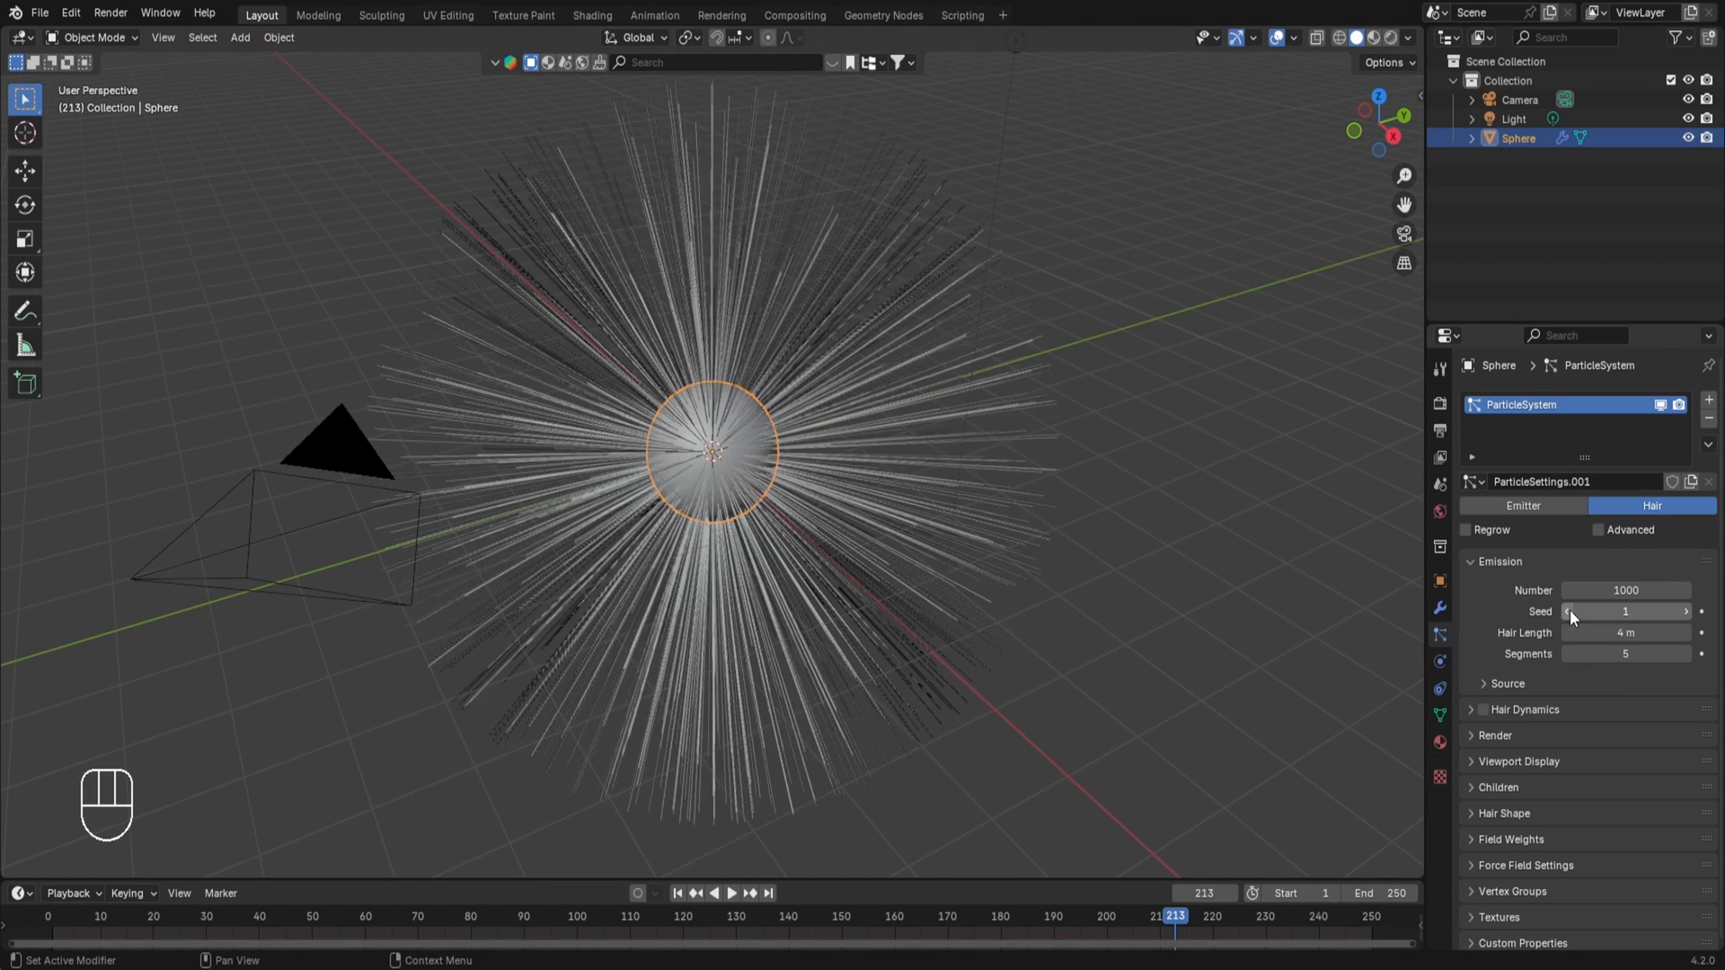
click(1569, 612)
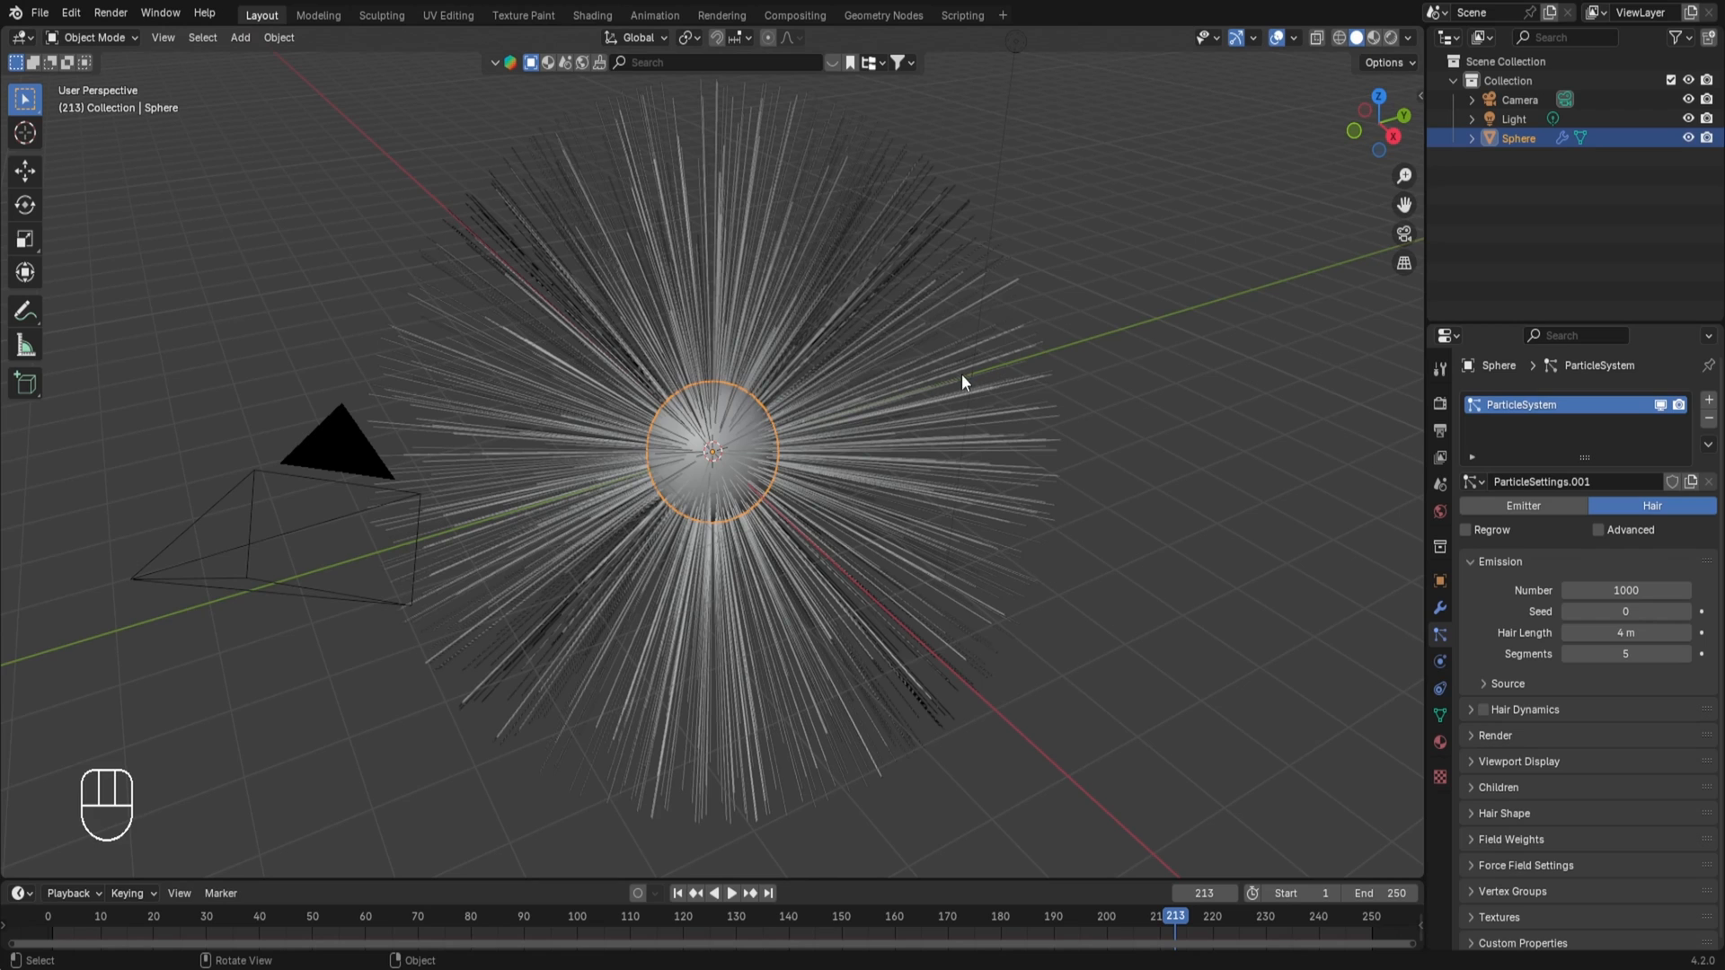
- Shorten the sphere's Hair Length to 0.34 m
drag(1626, 632, 1483, 632)
middle_drag(698, 579, 801, 563)
scroll(802, 564, up, 2)
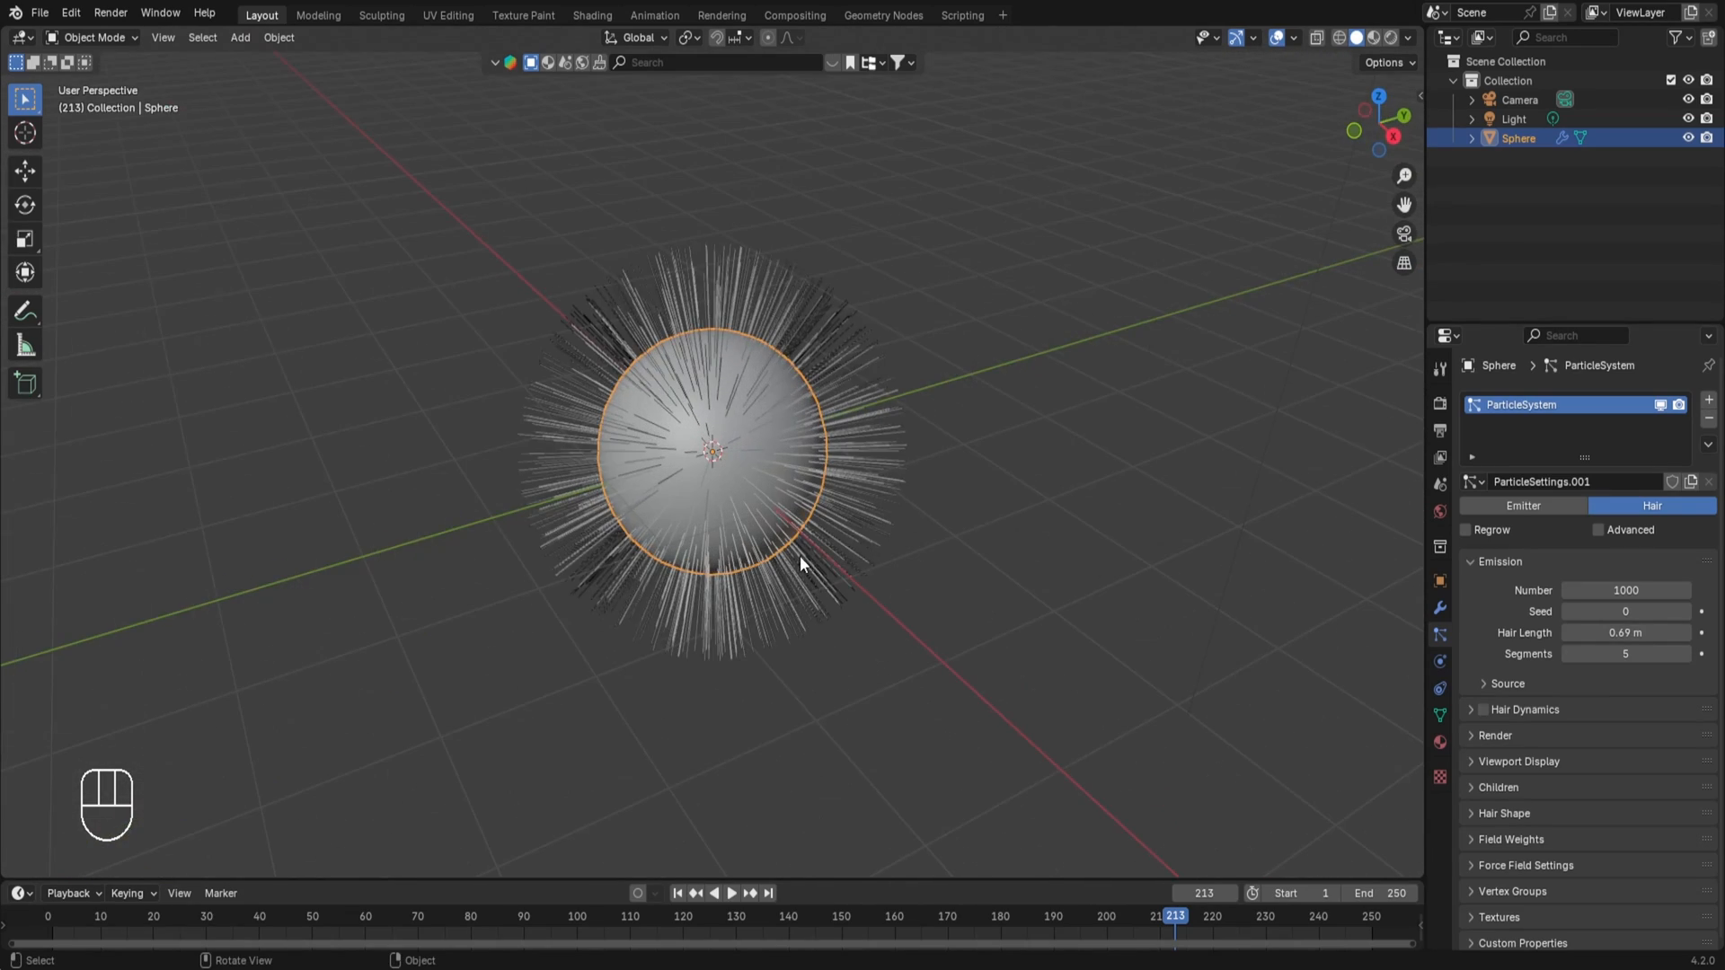
drag(1626, 632, 1549, 607)
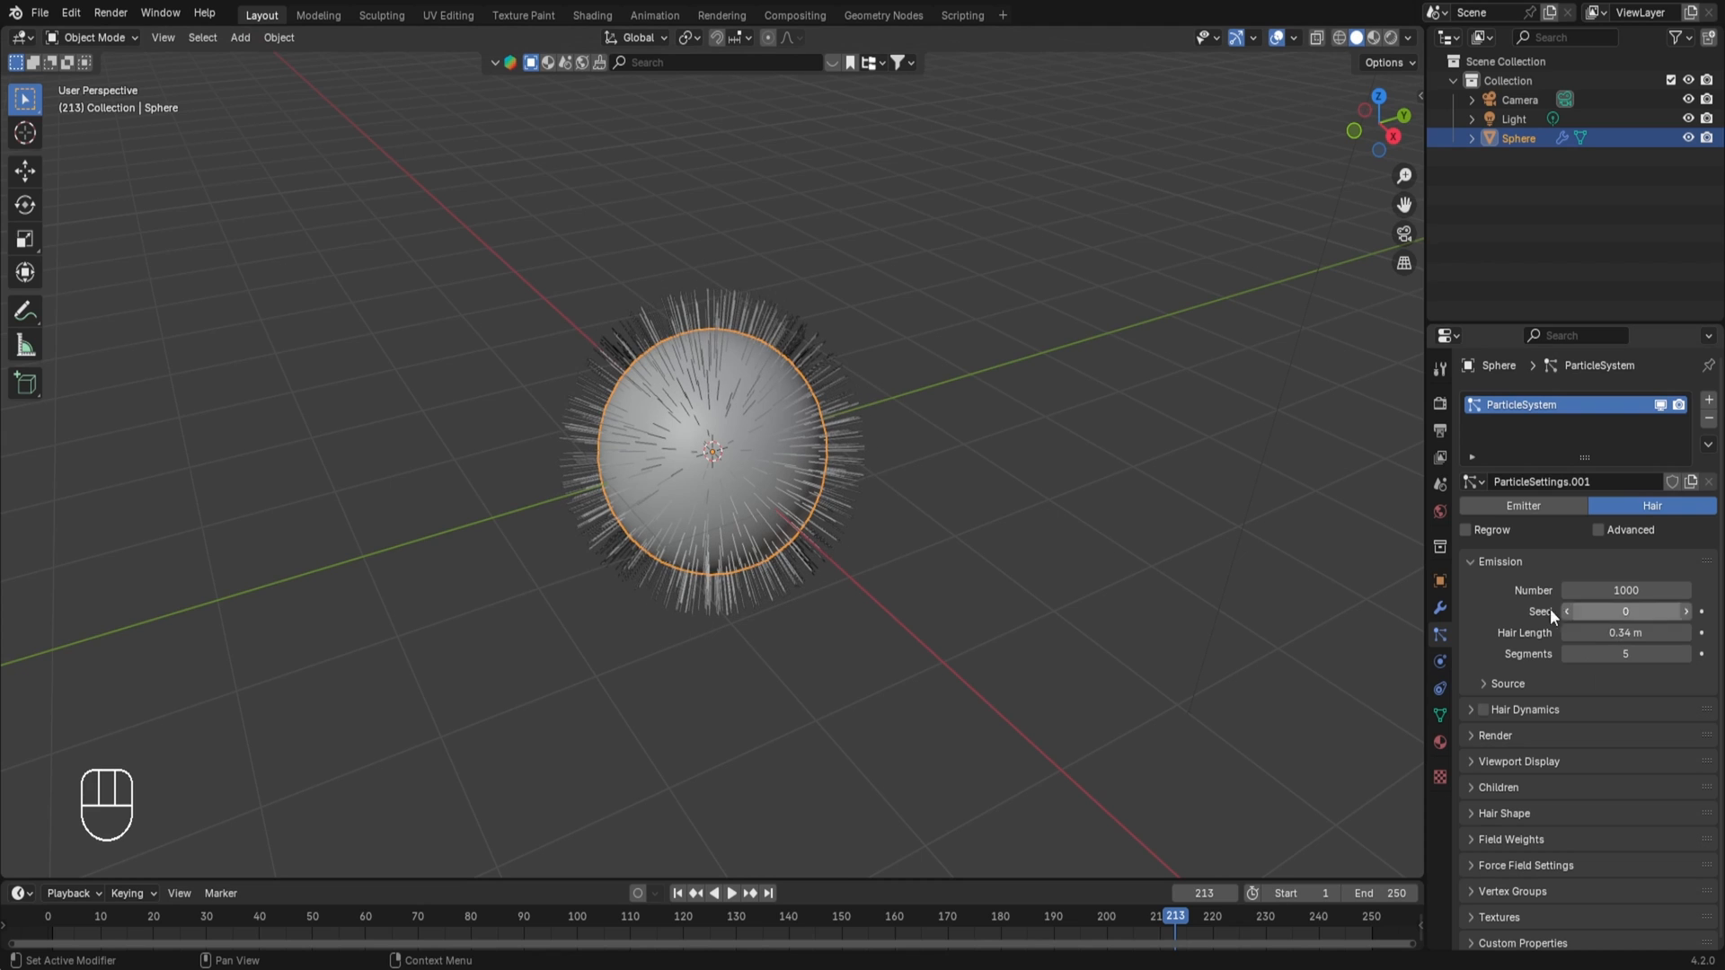
mouse_move(774, 442)
middle_down()
mouse_move(740, 471)
mouse_move(807, 466)
mouse_move(749, 462)
middle_up()
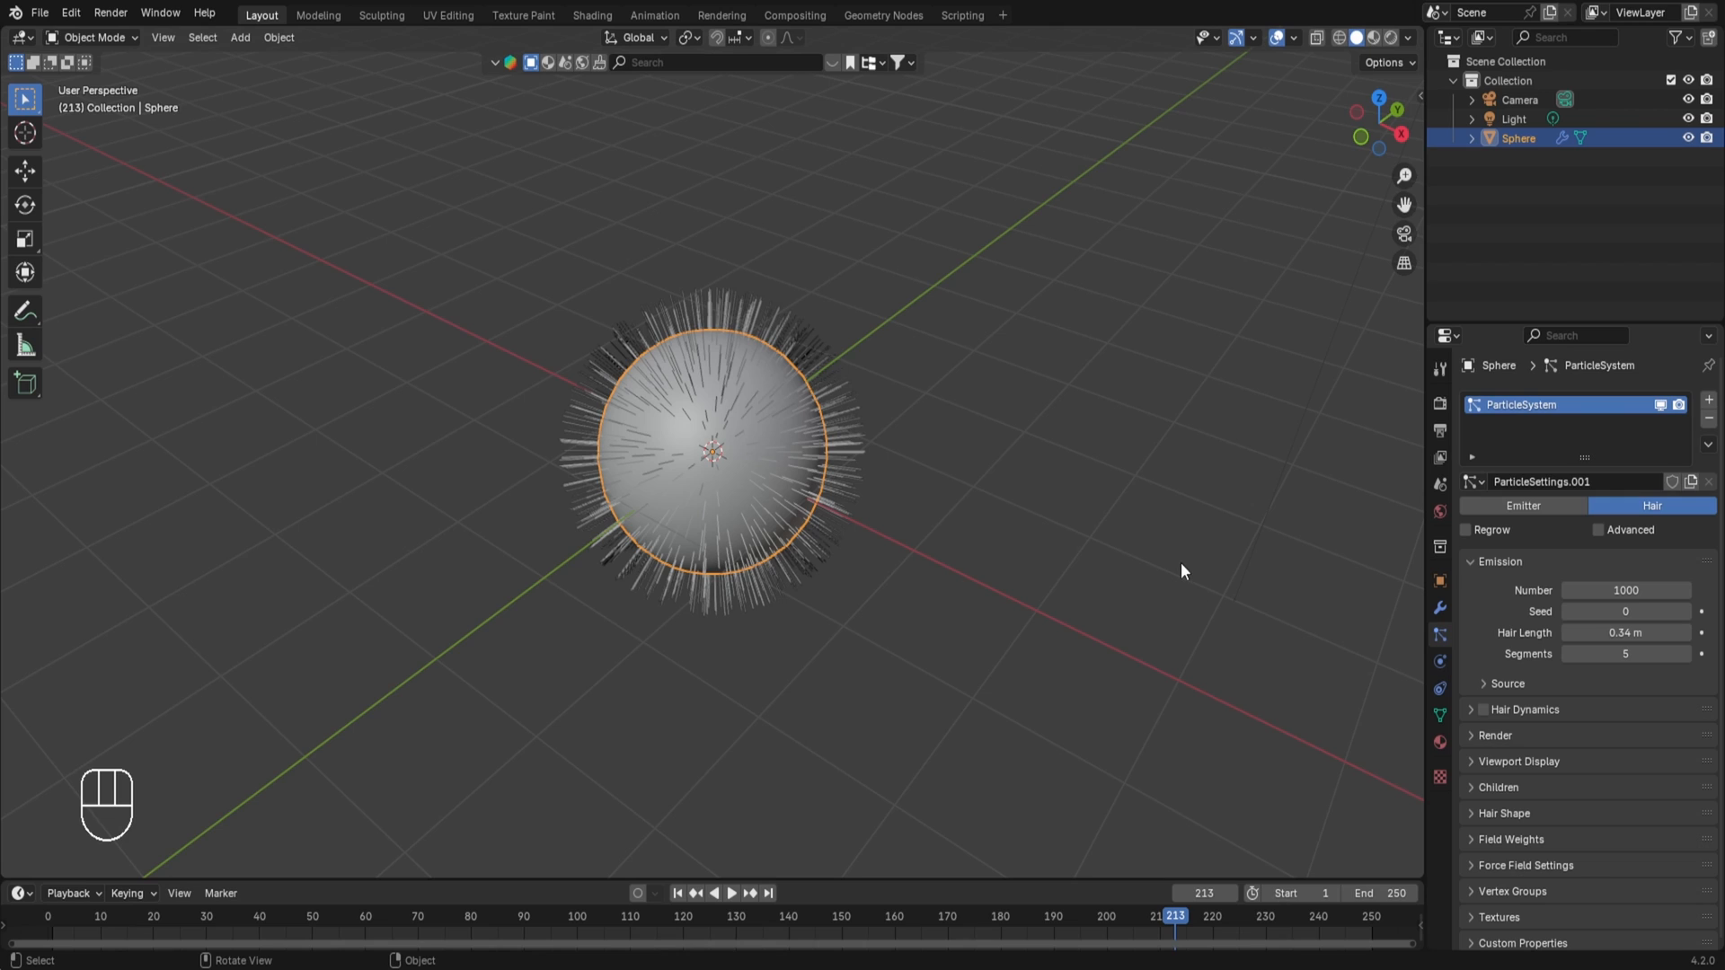
- Set the number of emitted hairs to 8000 for denser coverage of the sphere
click(1581, 590)
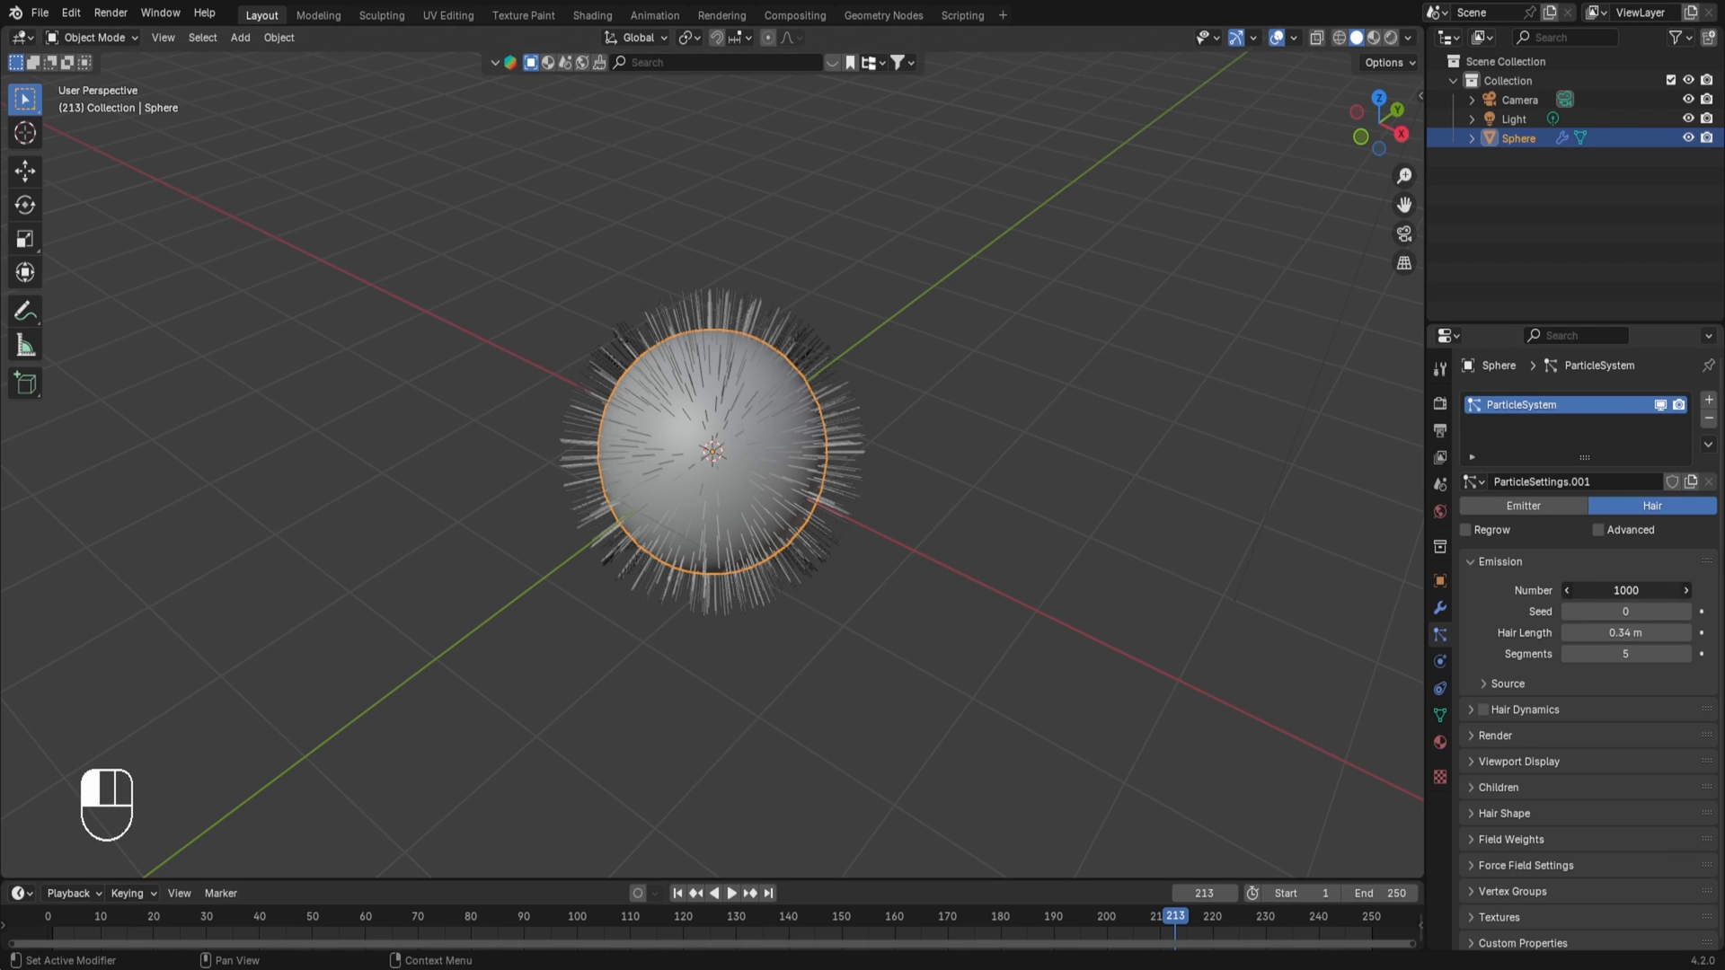
text(8000)
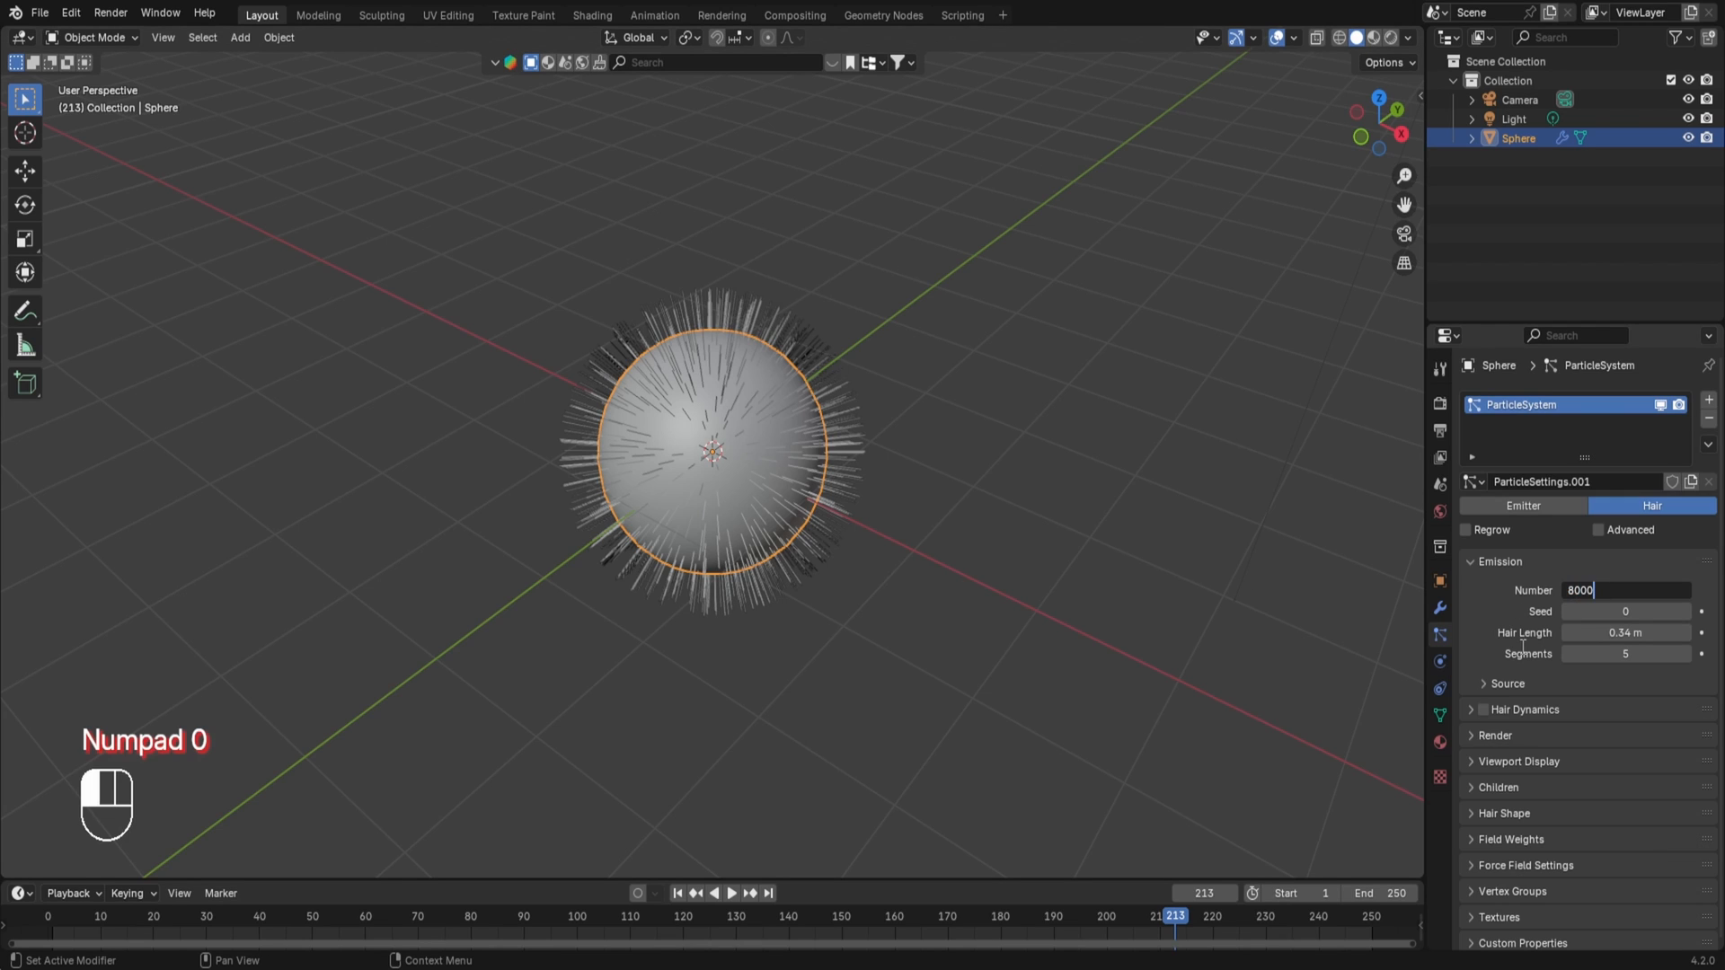
key(Return)
middle_drag(953, 613, 853, 632)
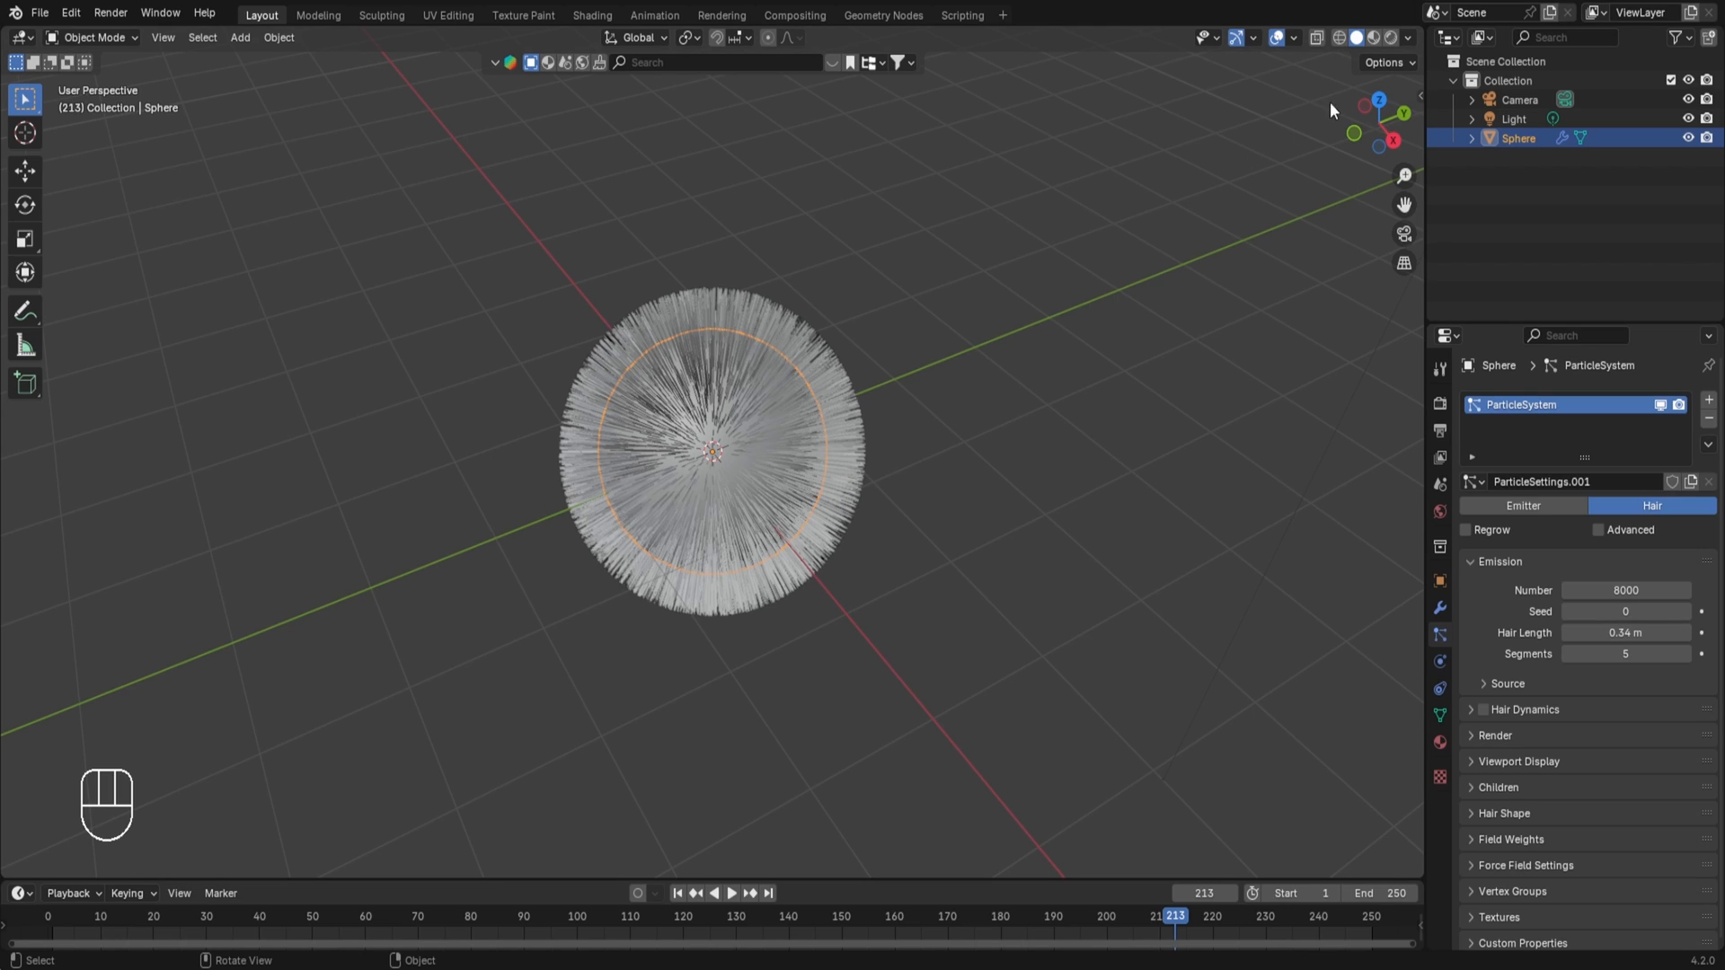
- Show the viewport in Material Preview and give the sphere a new material with a fully saturated red Base Color
click(1372, 38)
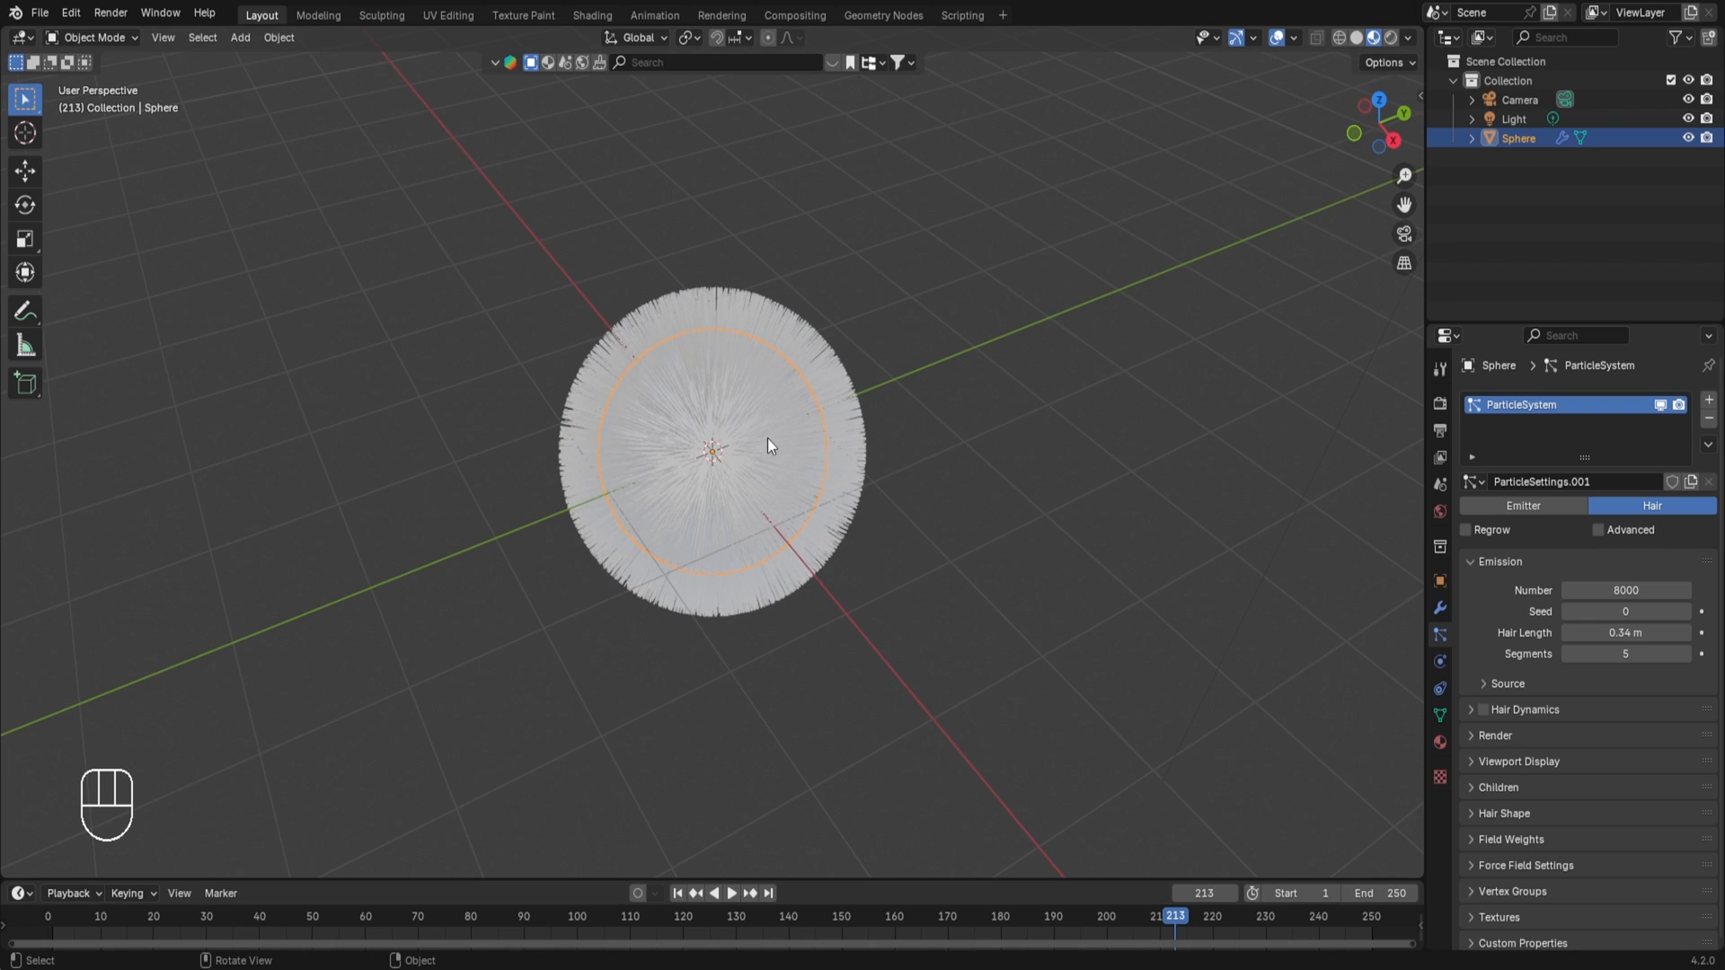
click(1439, 742)
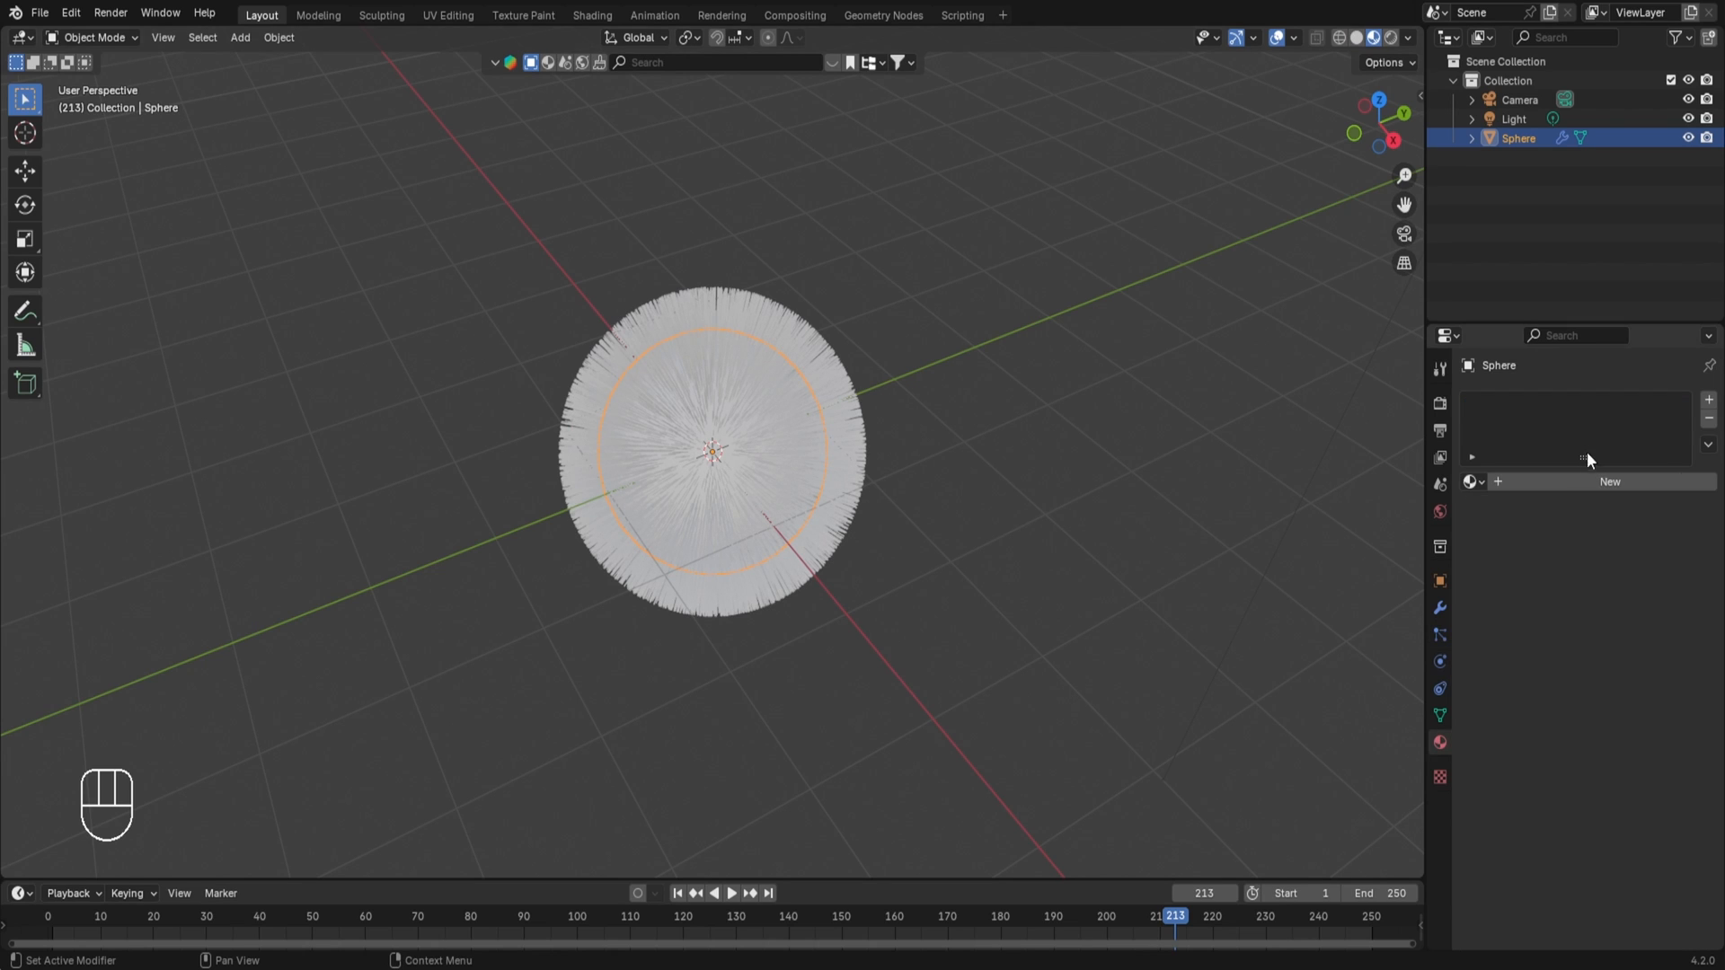
click(1555, 481)
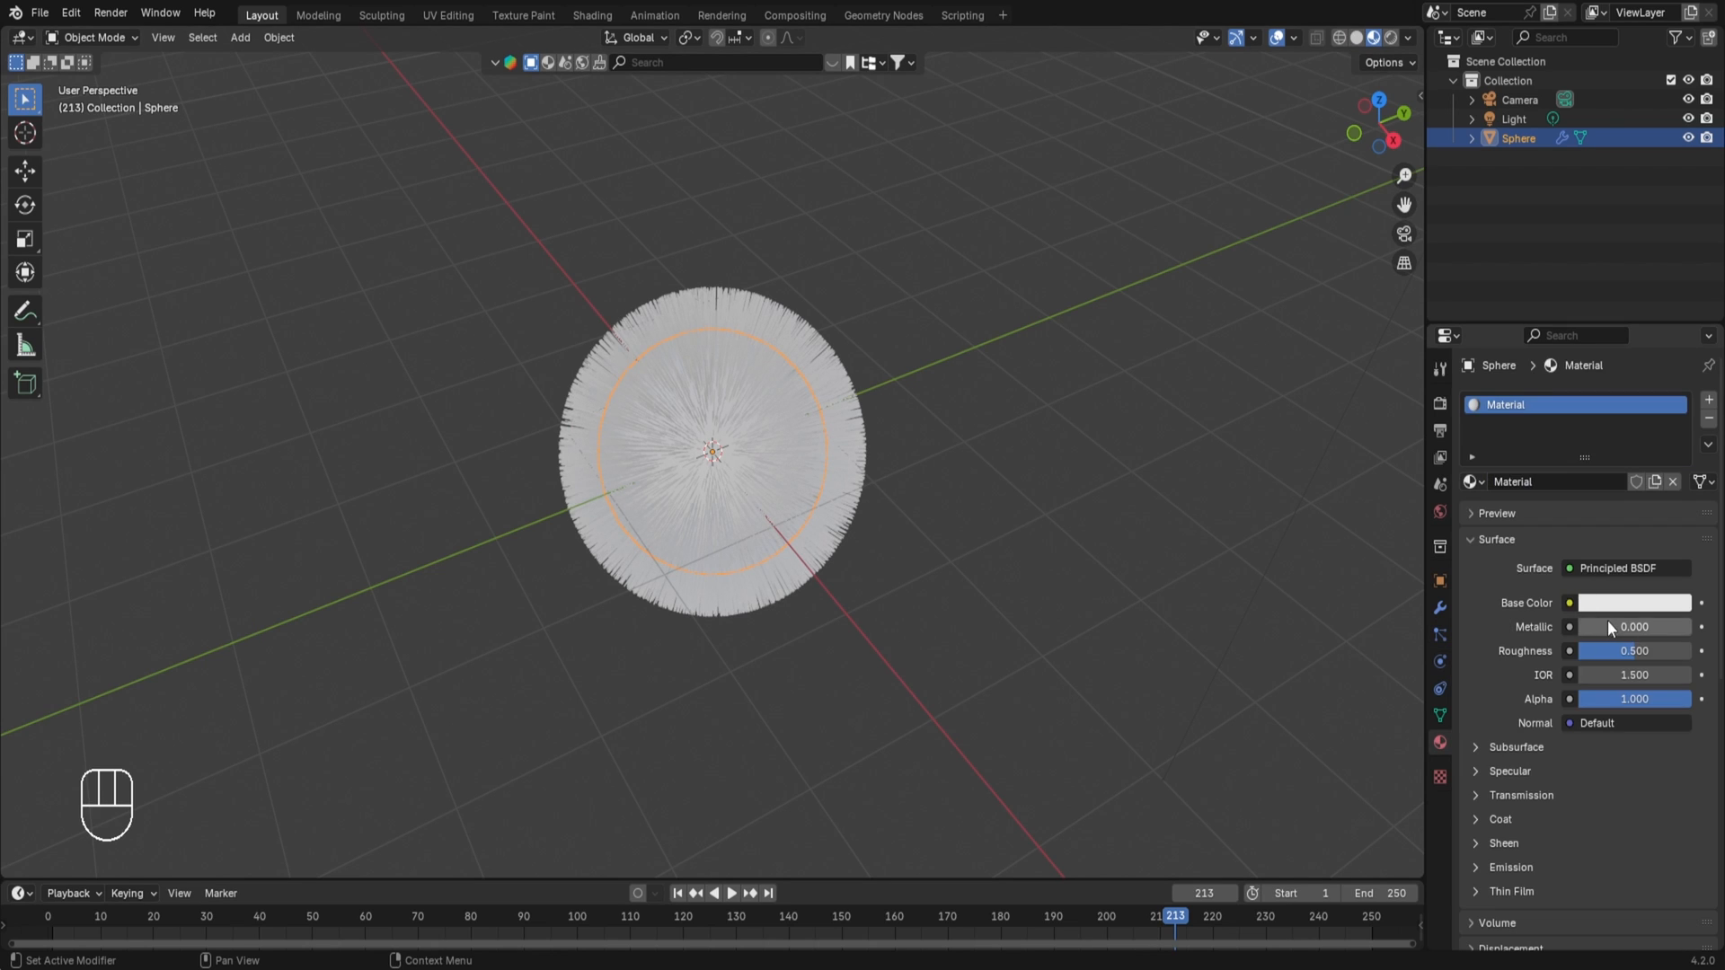
click(1613, 604)
drag(1579, 382, 1583, 469)
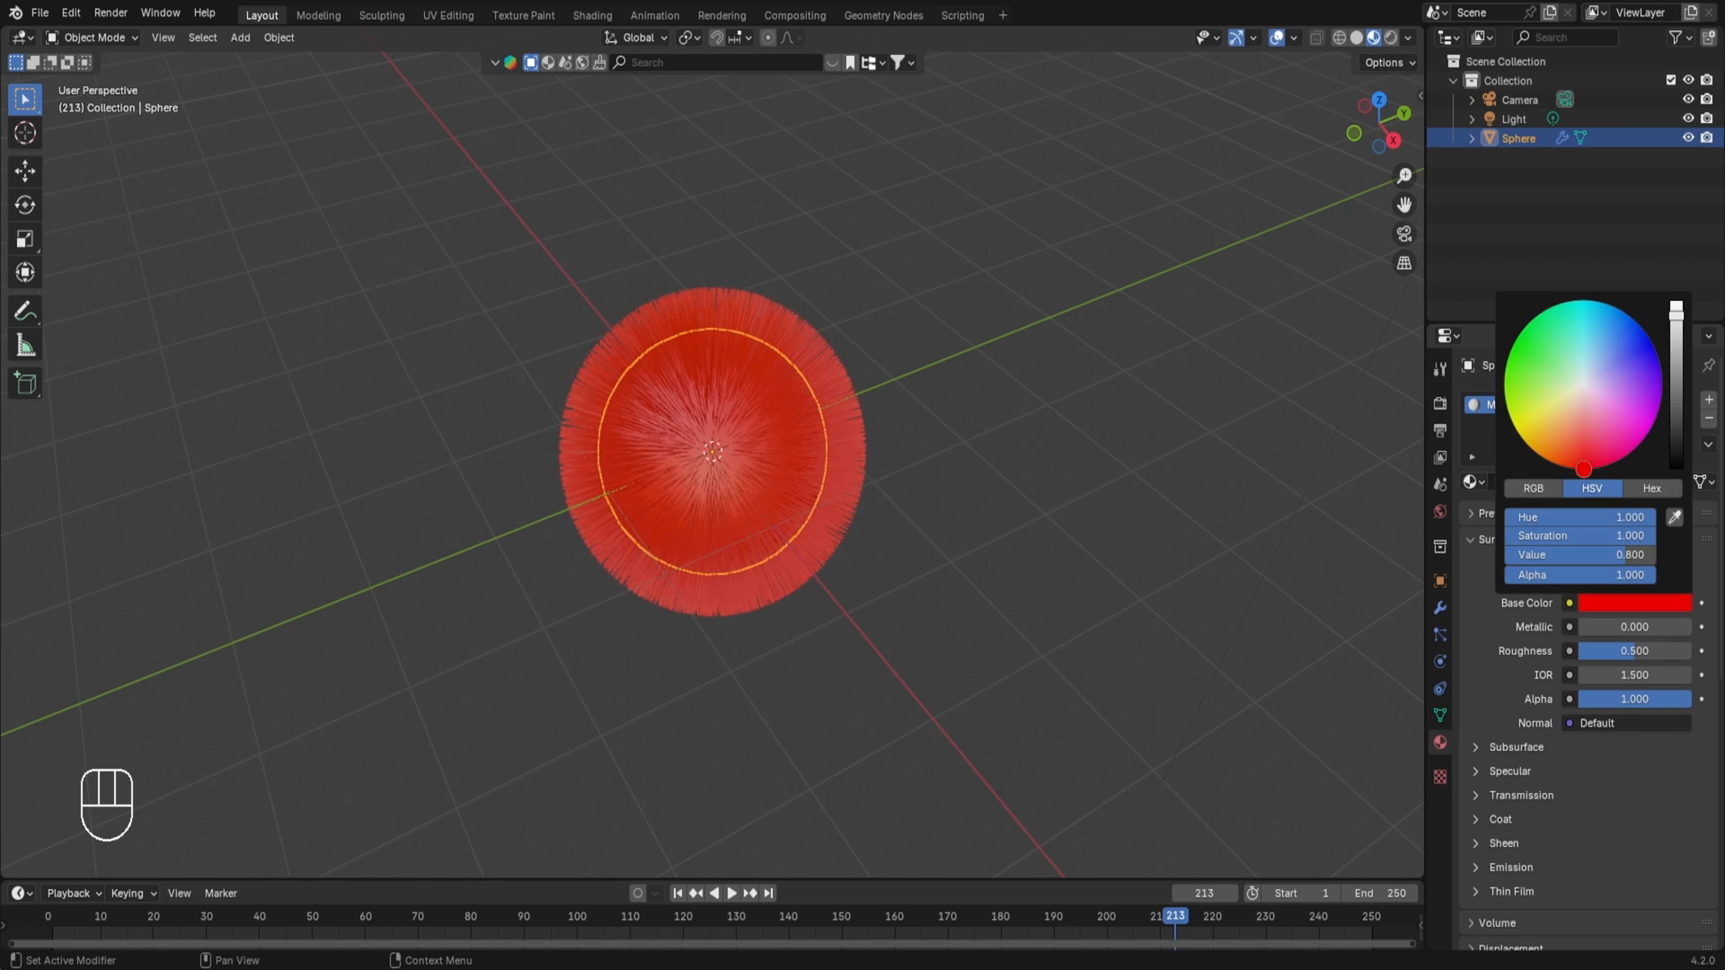
scroll(700, 479, up, 2)
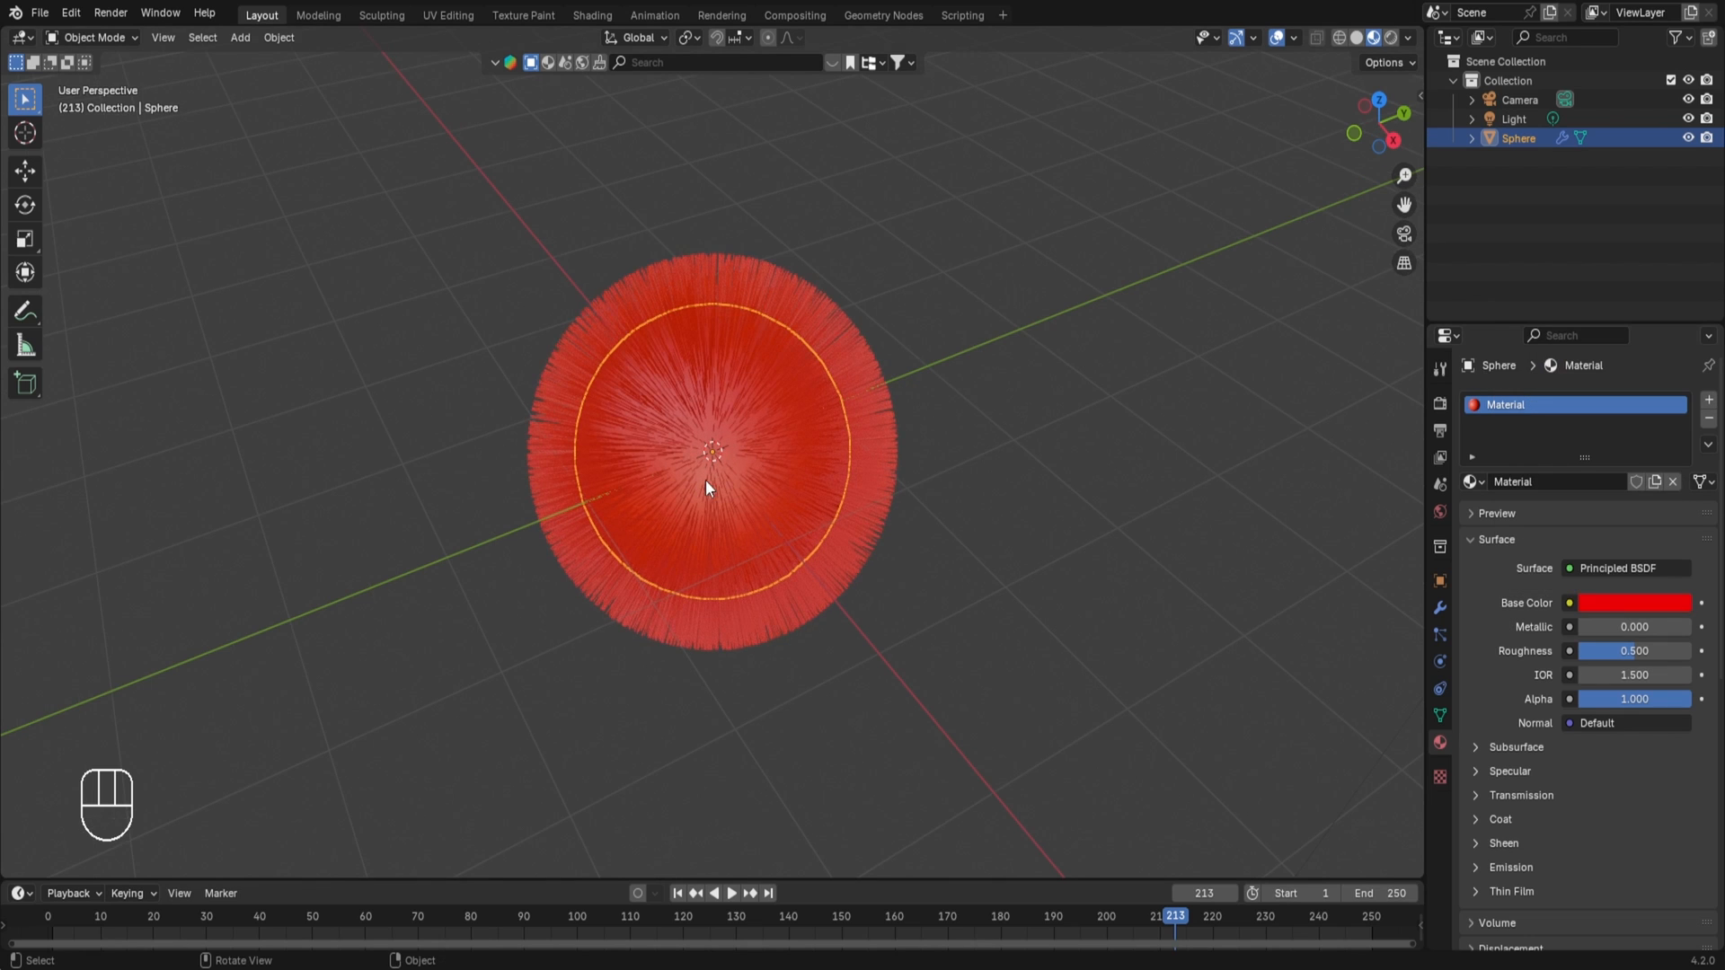
scroll(759, 465, up, 1)
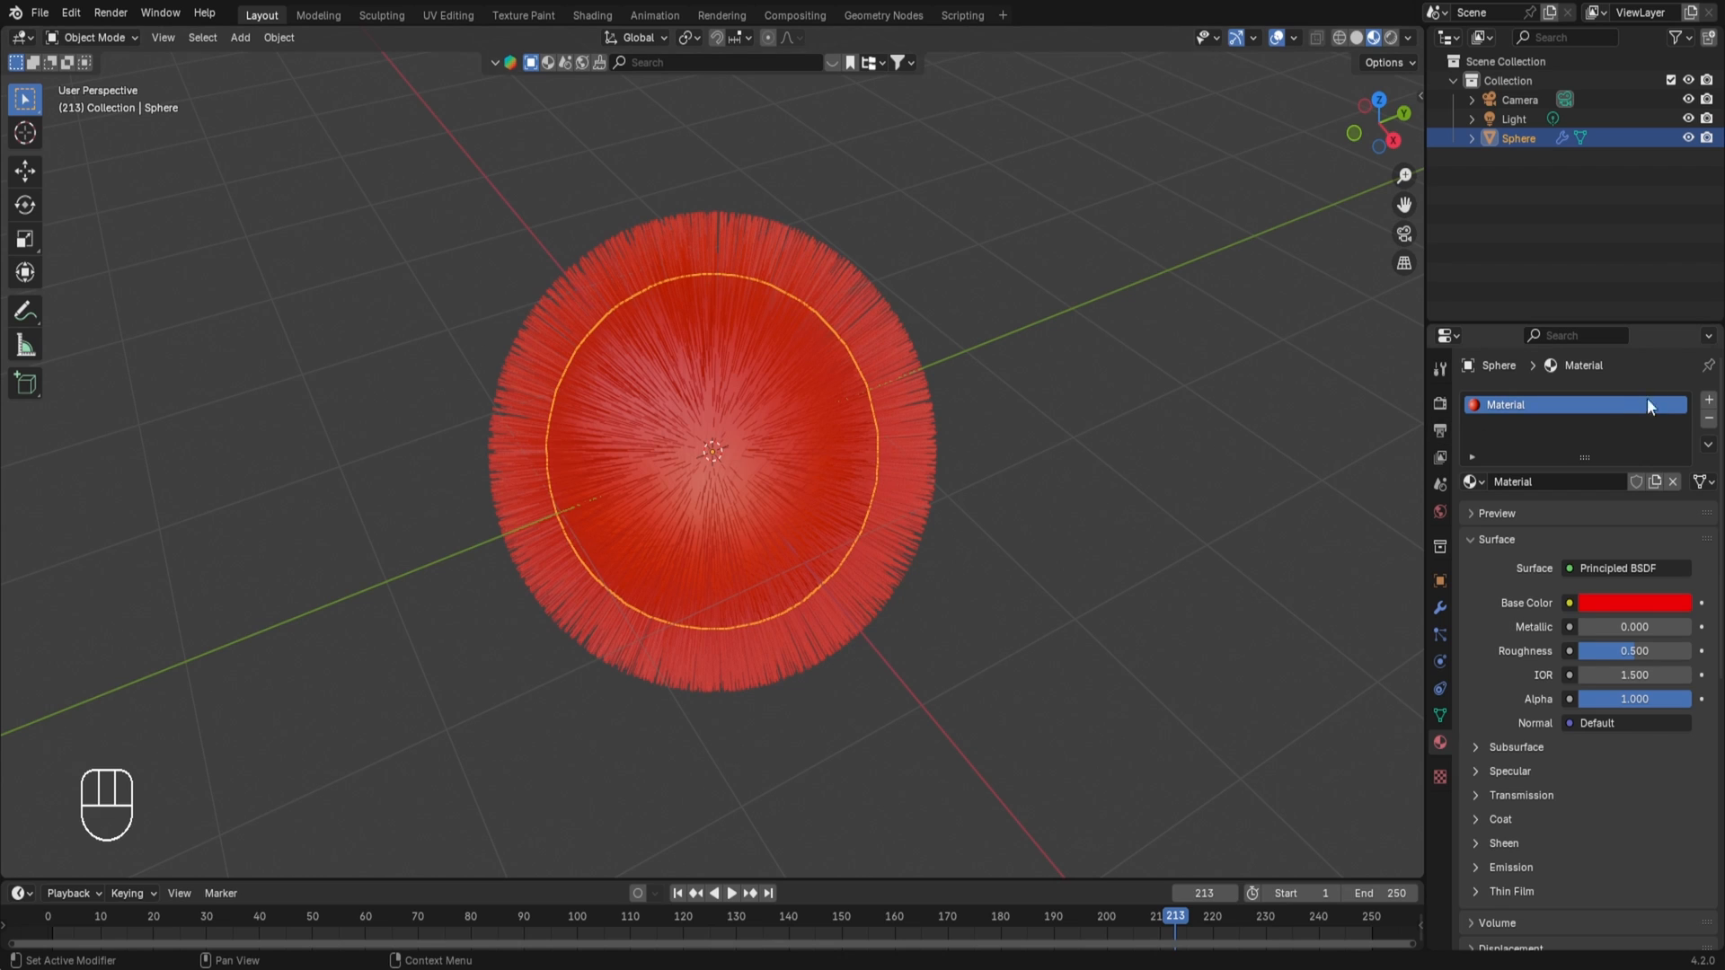
- Add a second material slot to the sphere with a new material, Material.001, and give it a magenta-pink Base Color
click(1708, 400)
click(1590, 520)
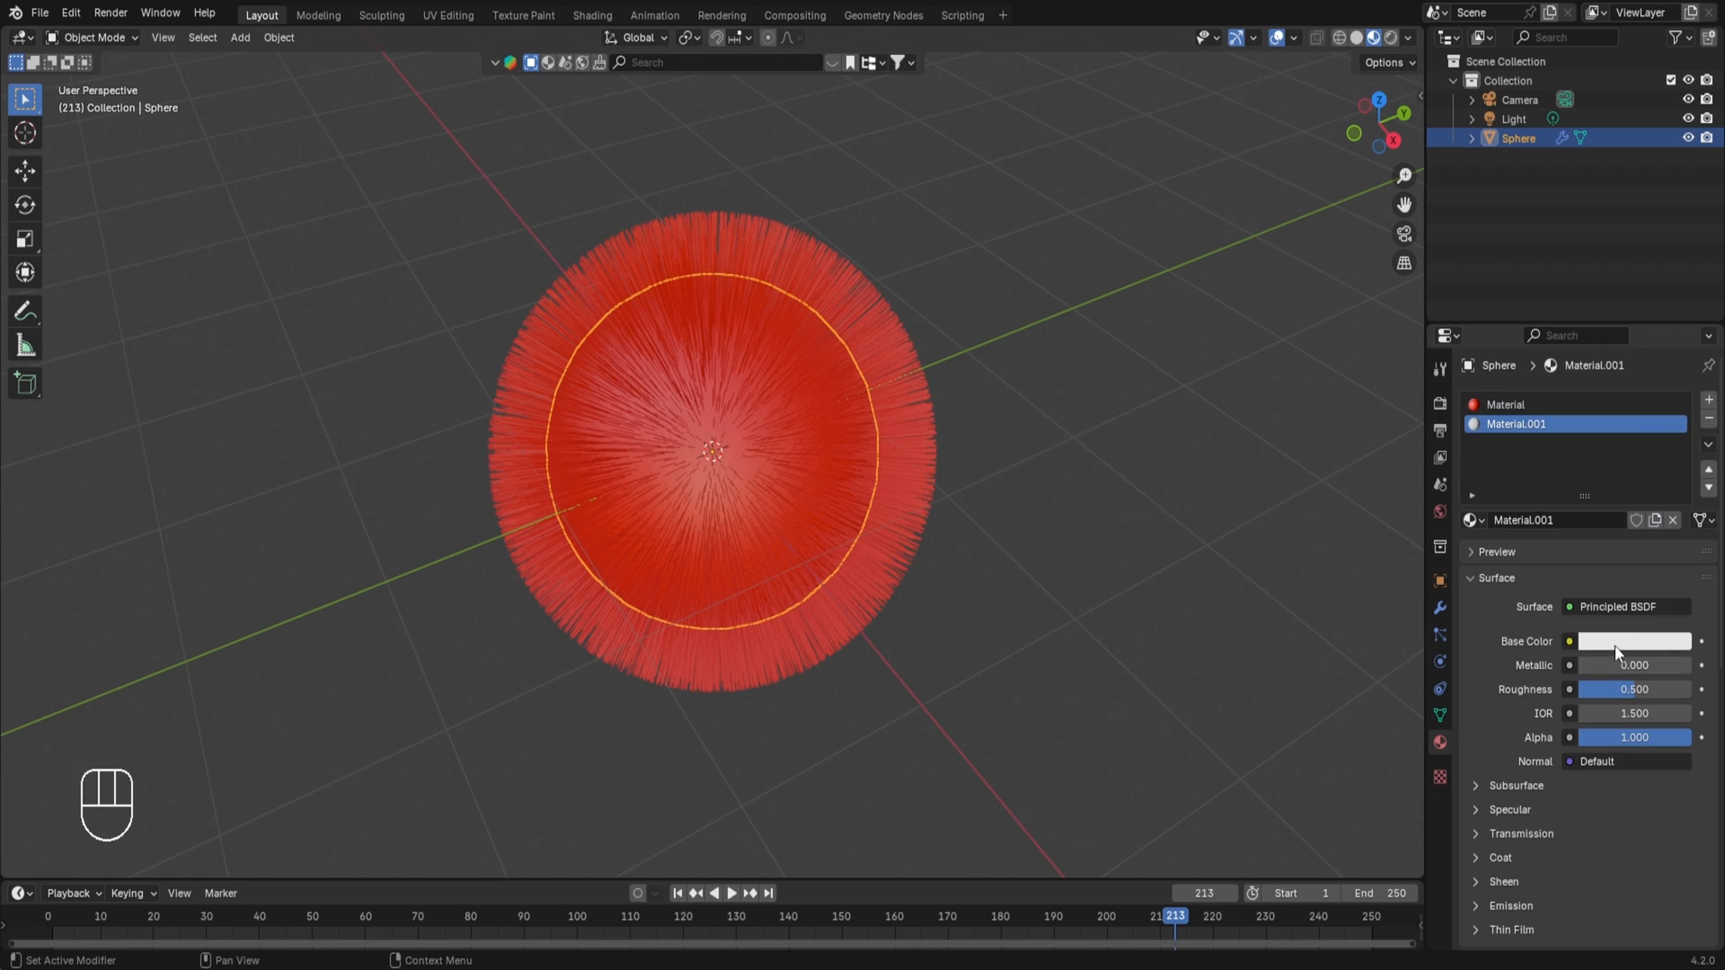
click(1607, 645)
drag(1576, 425, 1646, 469)
- Assign Material.001 as the render material of the hair particle system
click(1439, 634)
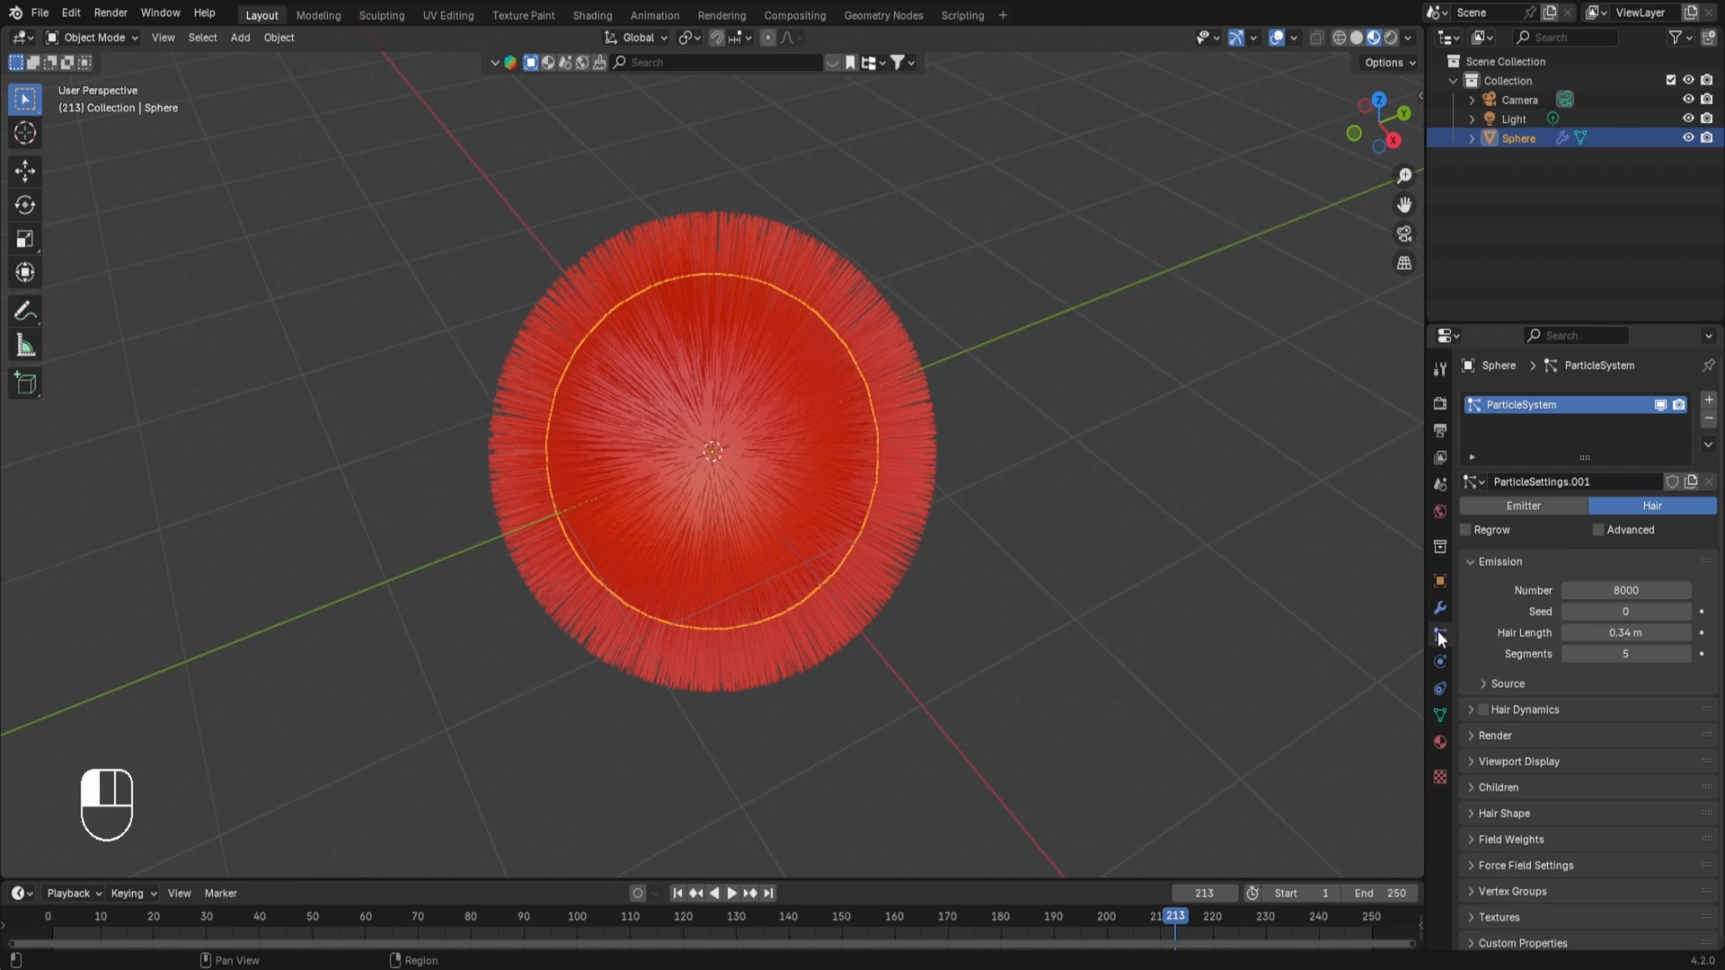
click(1493, 735)
scroll(1496, 736, down, 4)
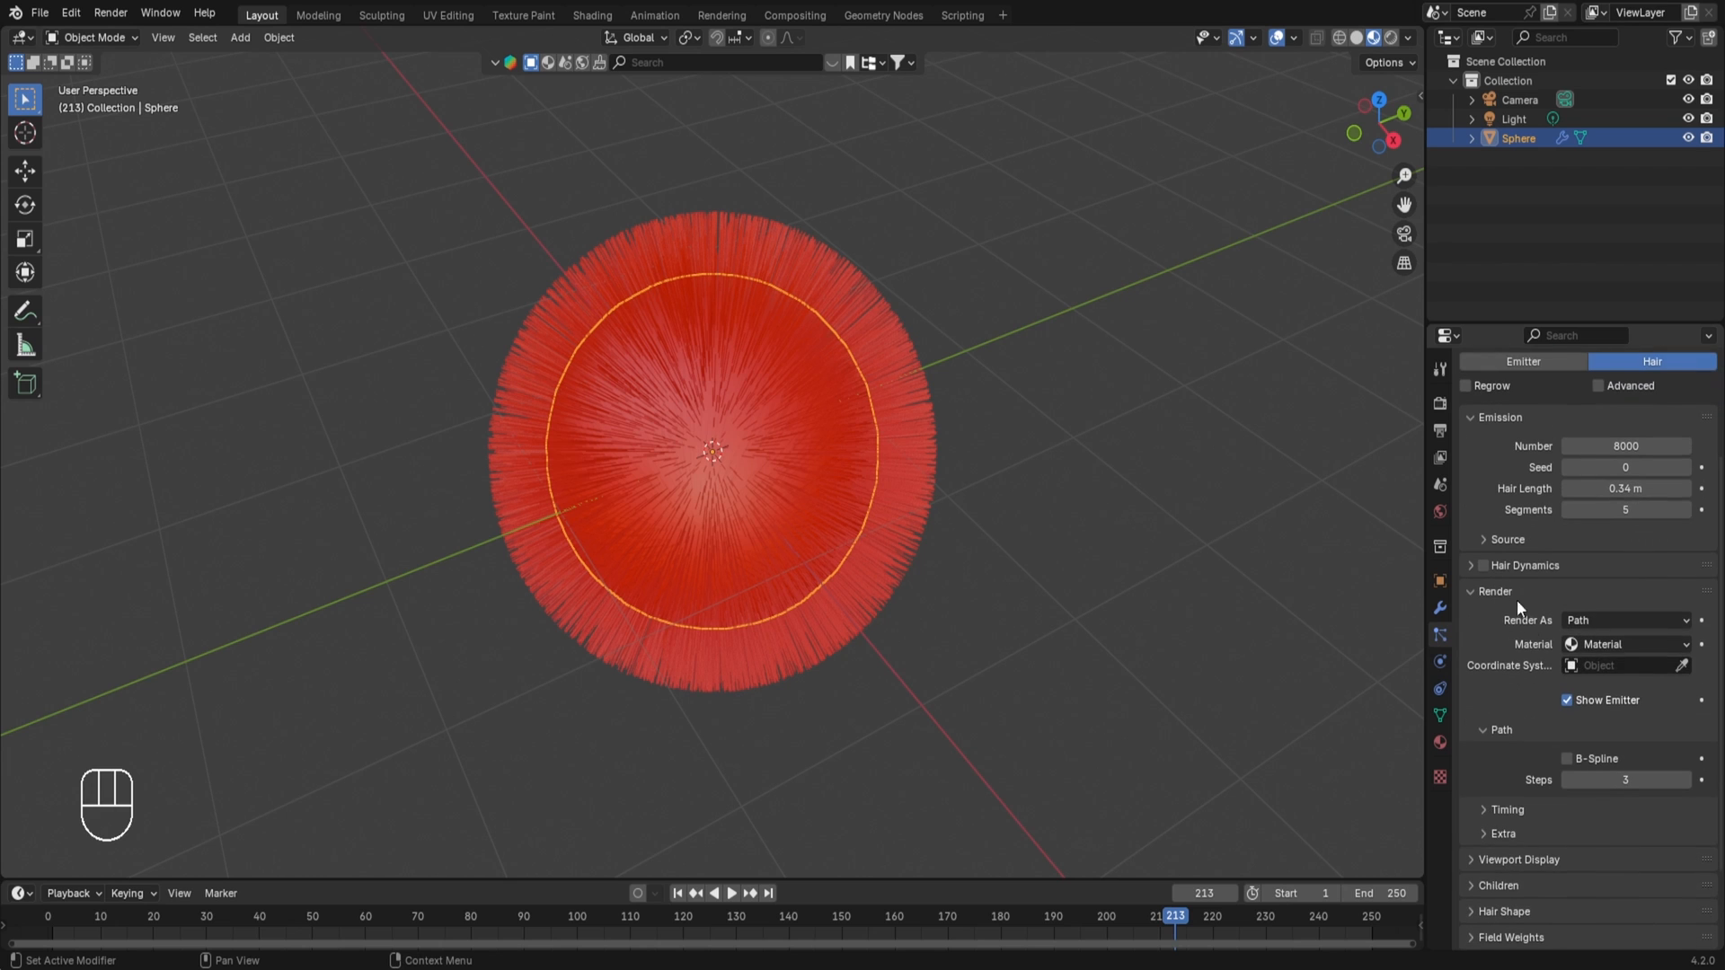
click(1577, 644)
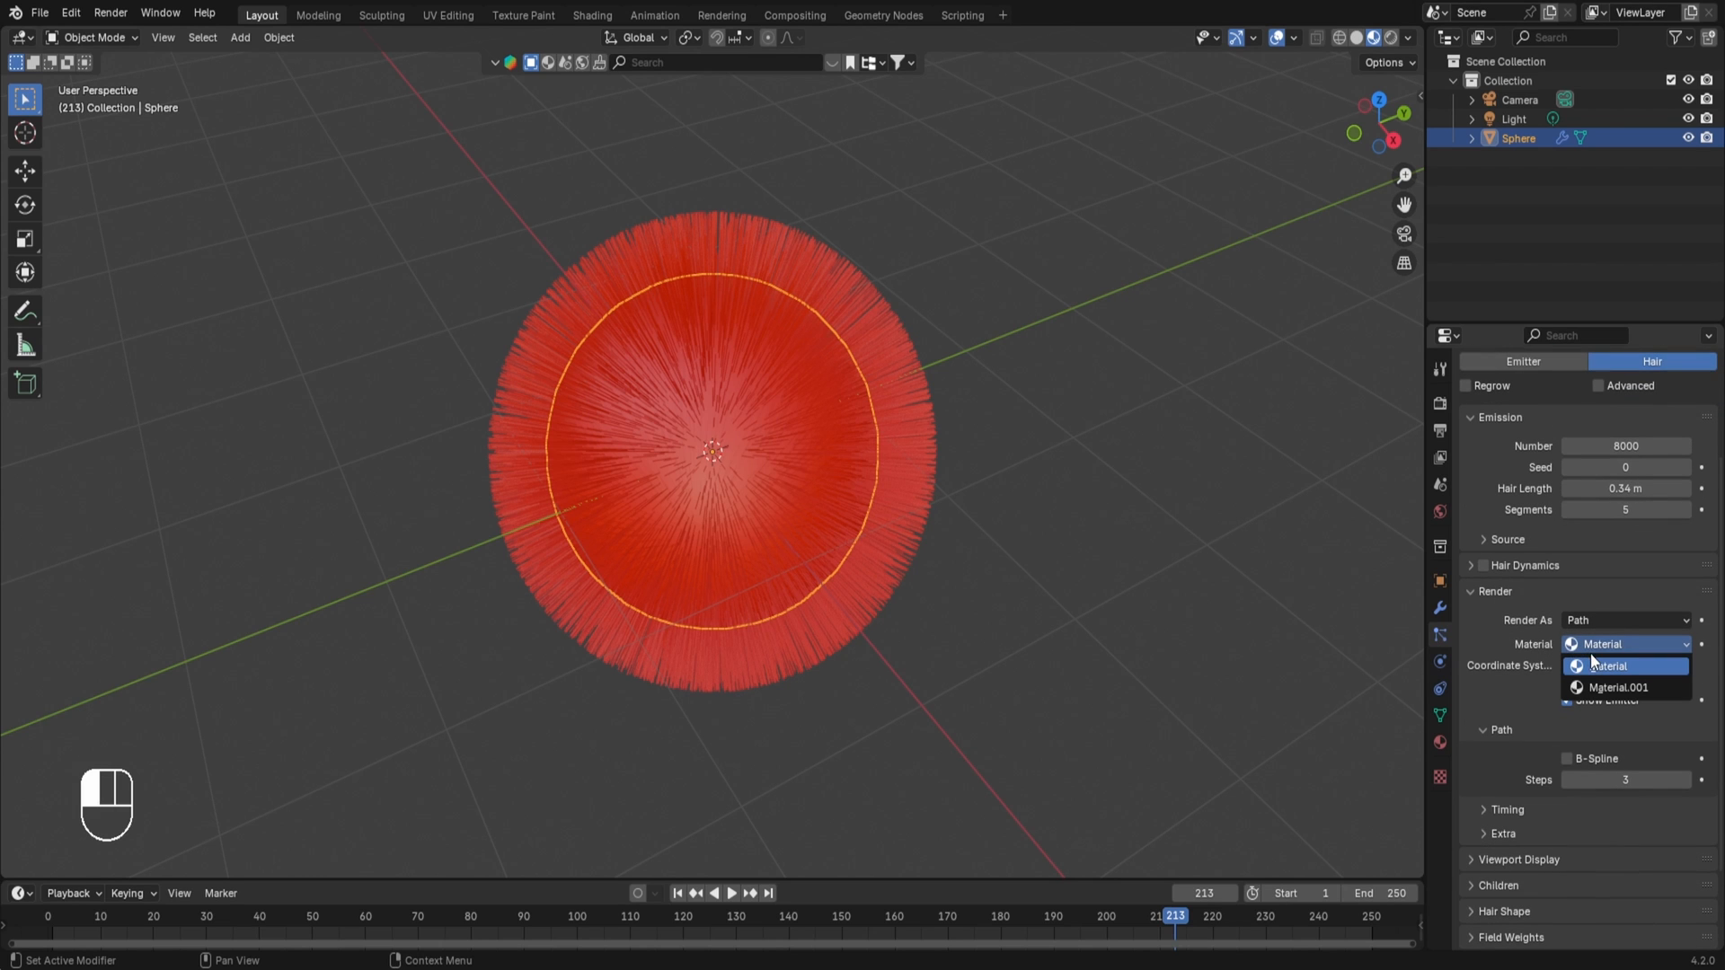
click(1603, 685)
mouse_move(711, 591)
middle_down()
mouse_move(908, 580)
mouse_move(743, 599)
middle_up()
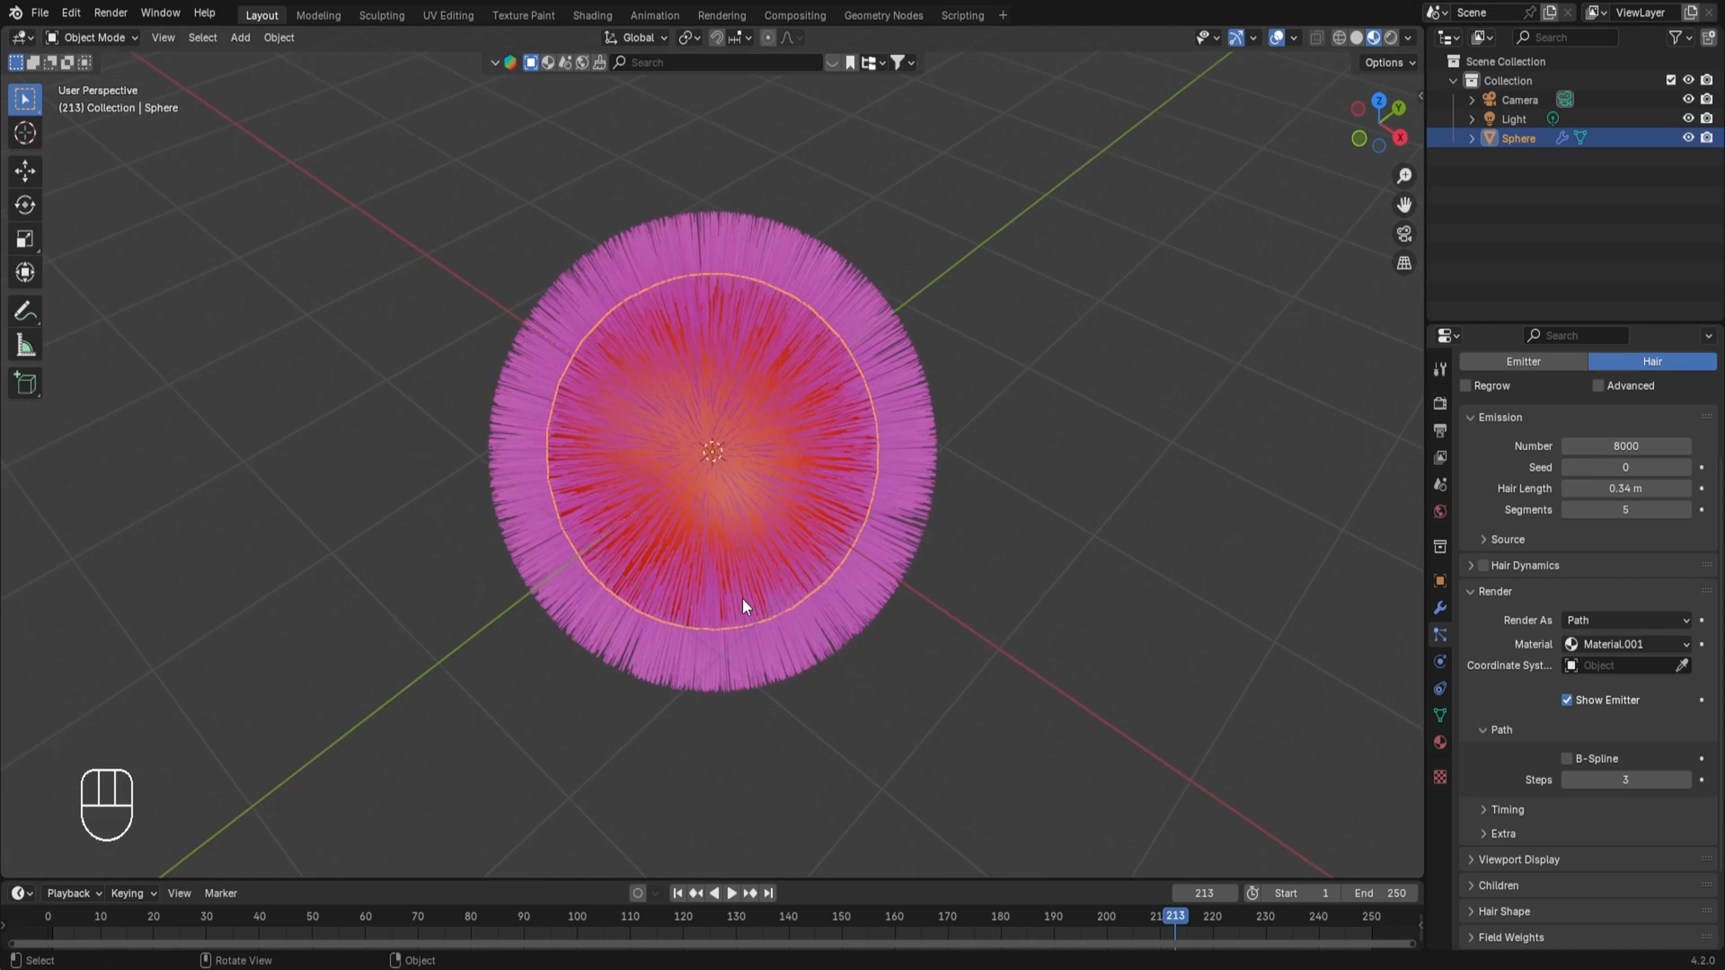
scroll(742, 598, down, 1)
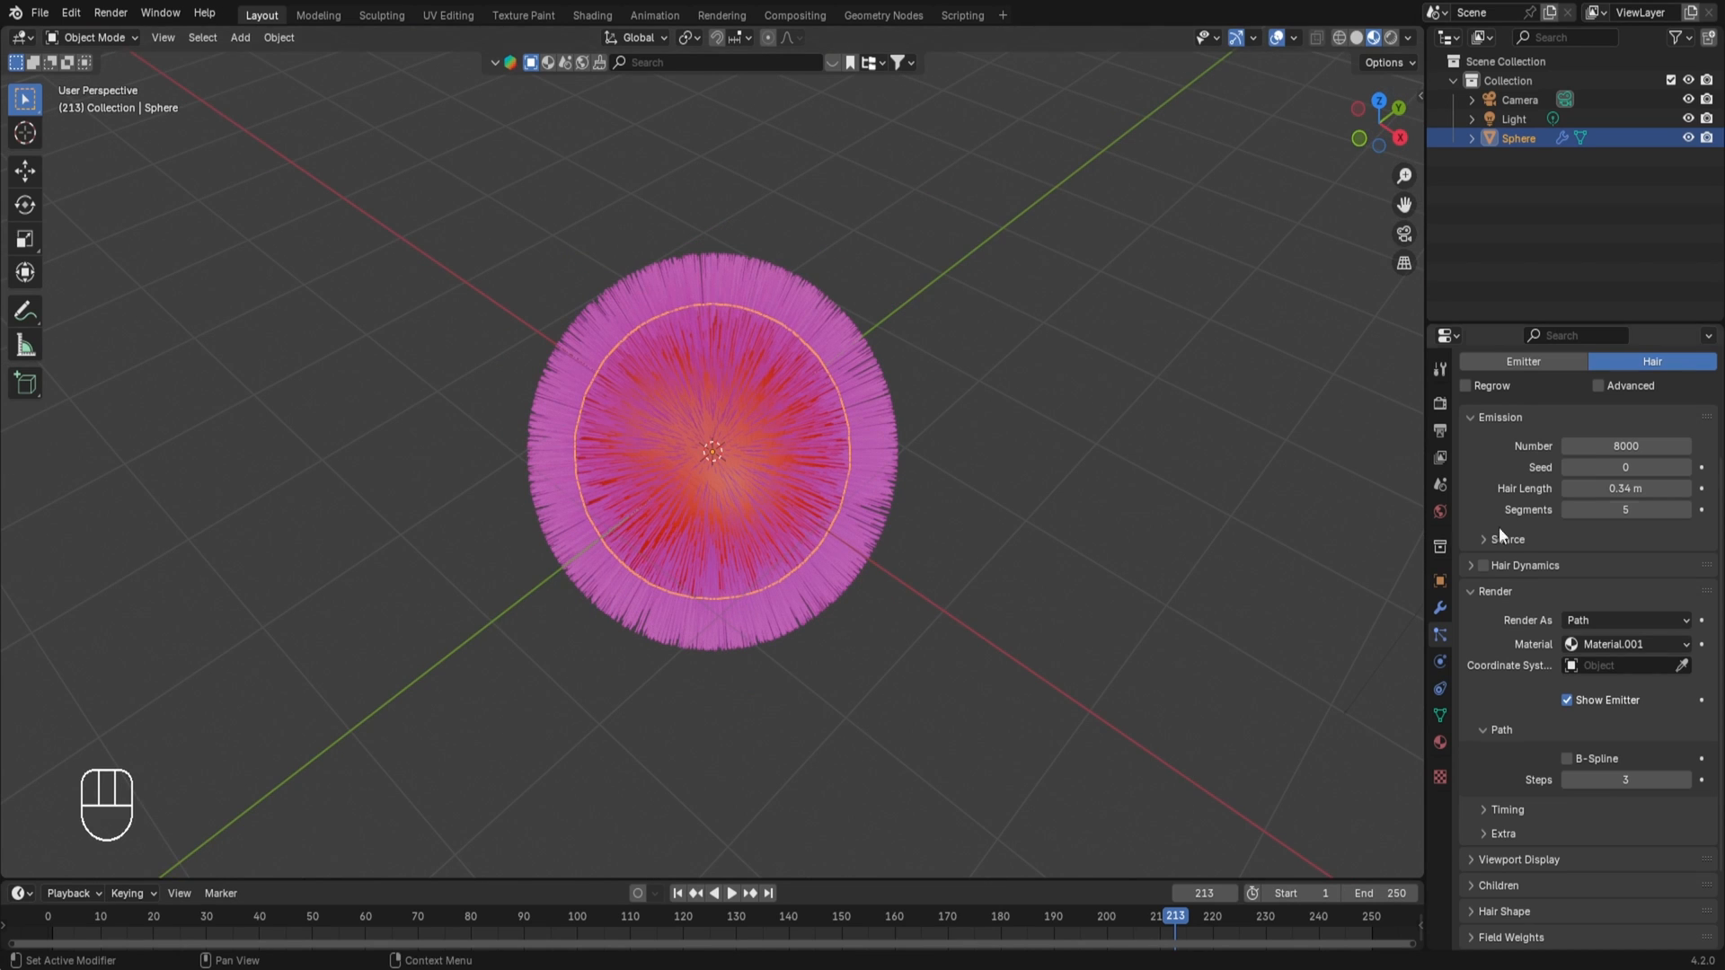
- Collapse the hair Render settings and enable the Advanced hair options
scroll(1498, 526, up, 4)
click(1509, 731)
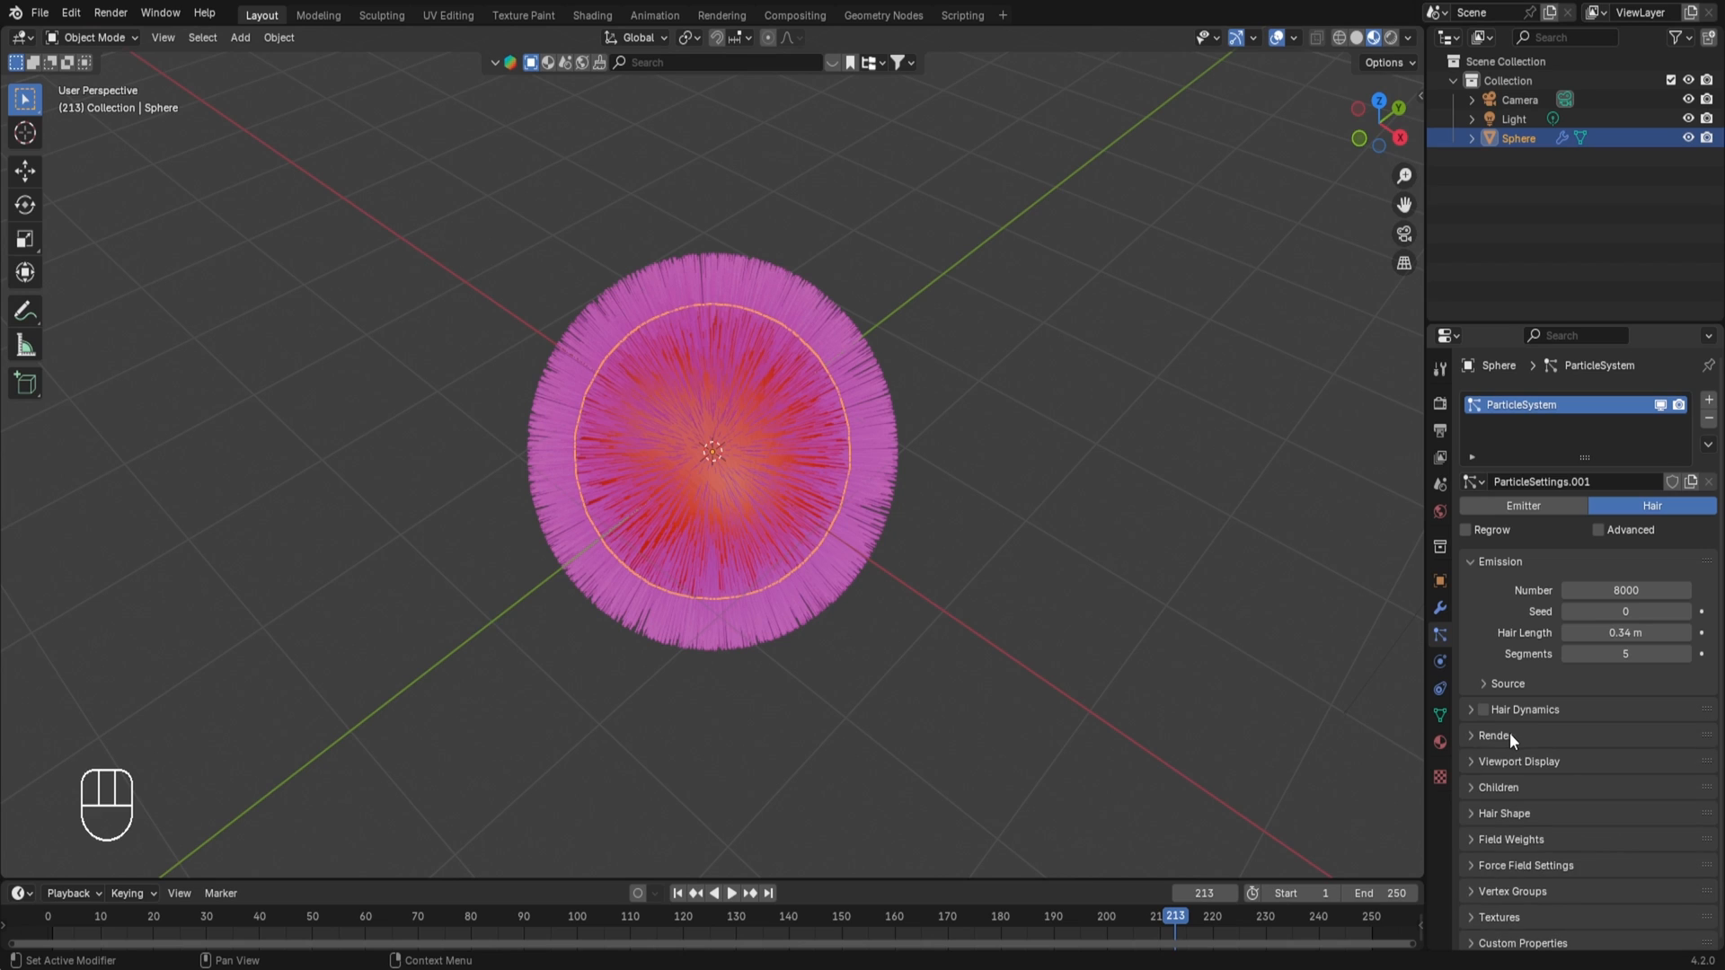
click(1598, 530)
middle_drag(1566, 740, 1562, 608)
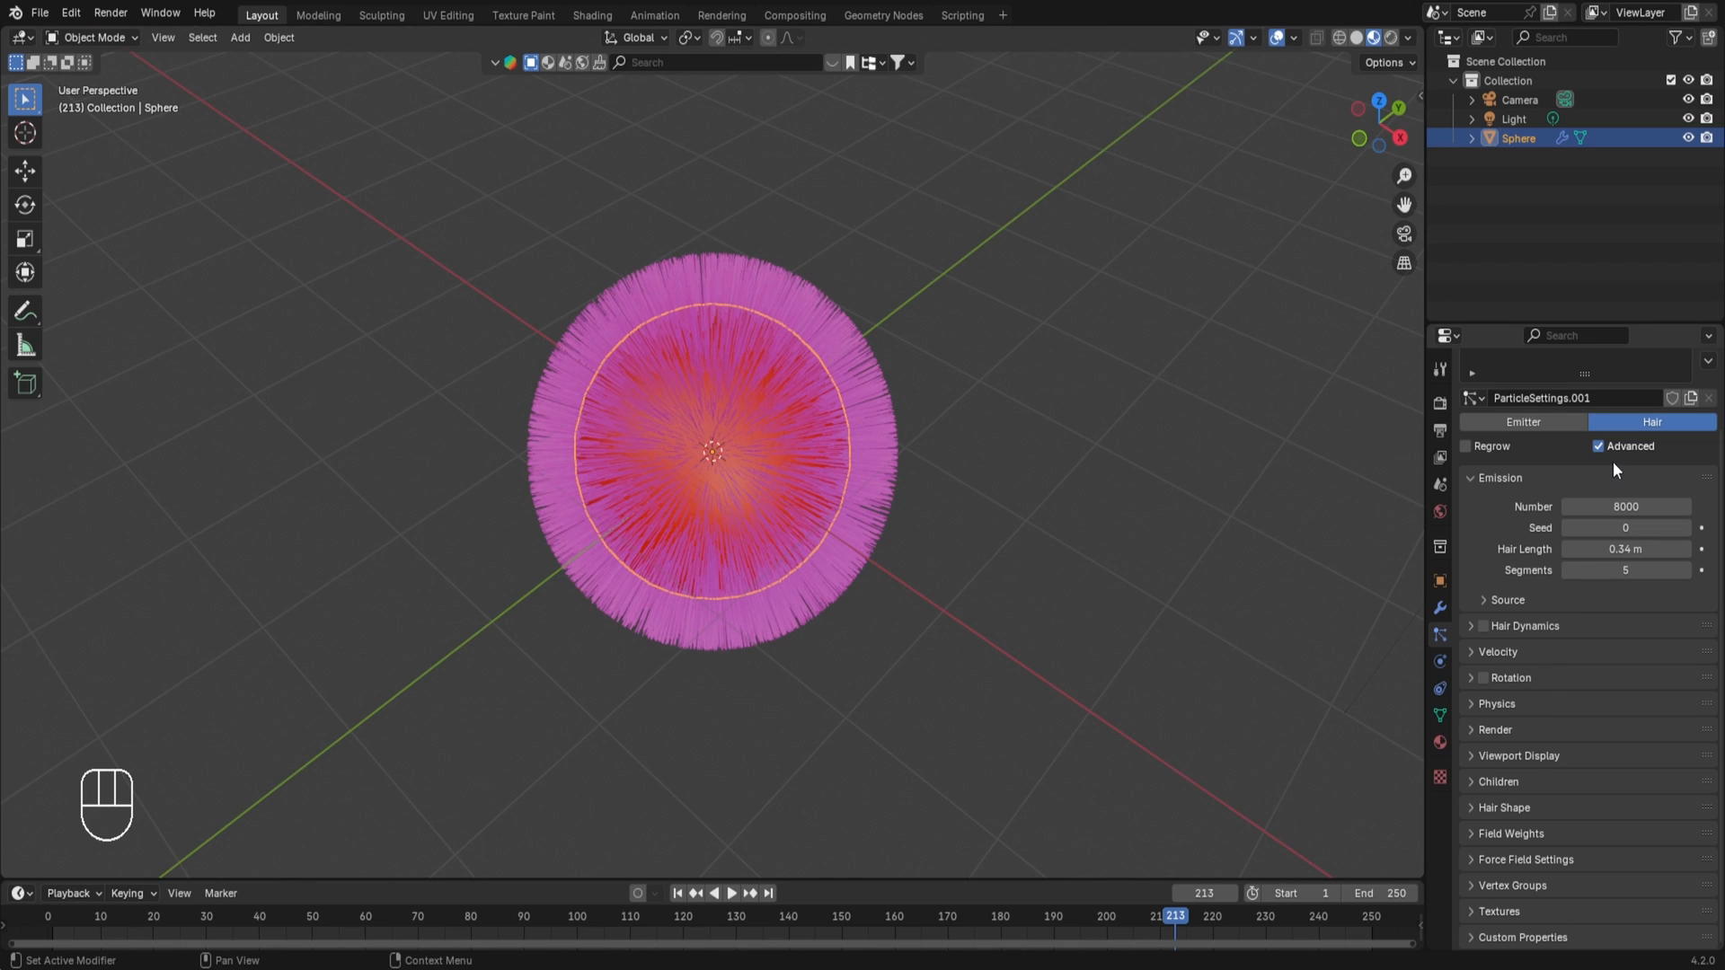
scroll(822, 466, up, 2)
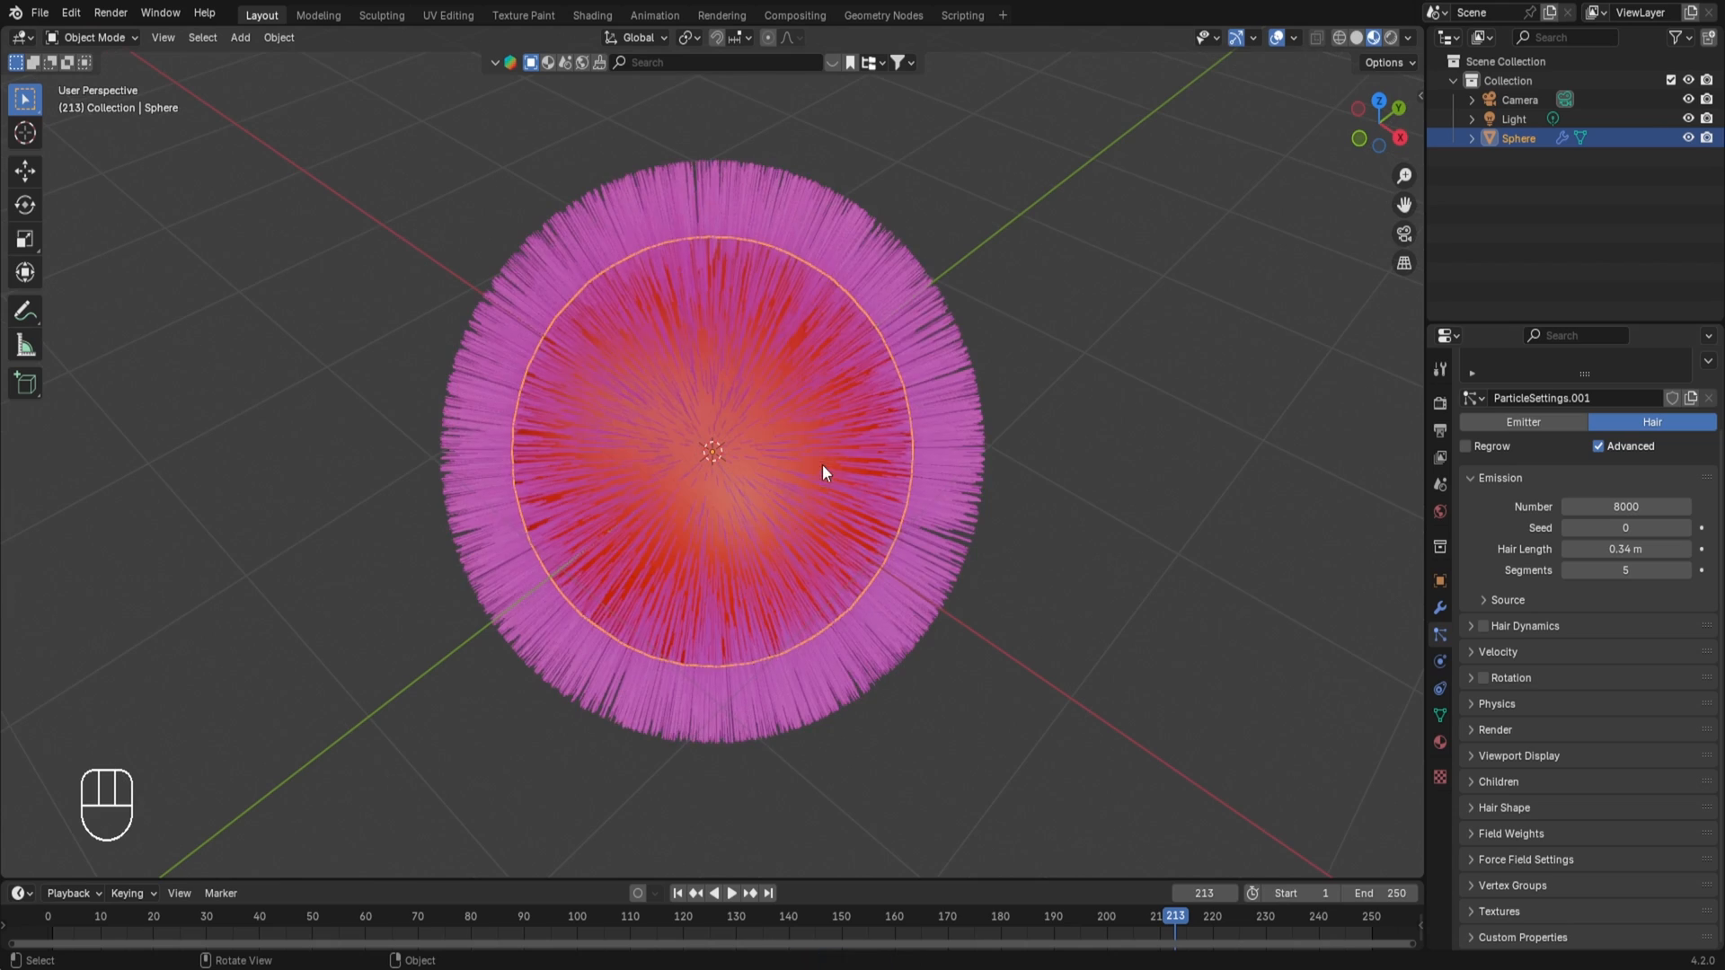
scroll(872, 433, up, 1)
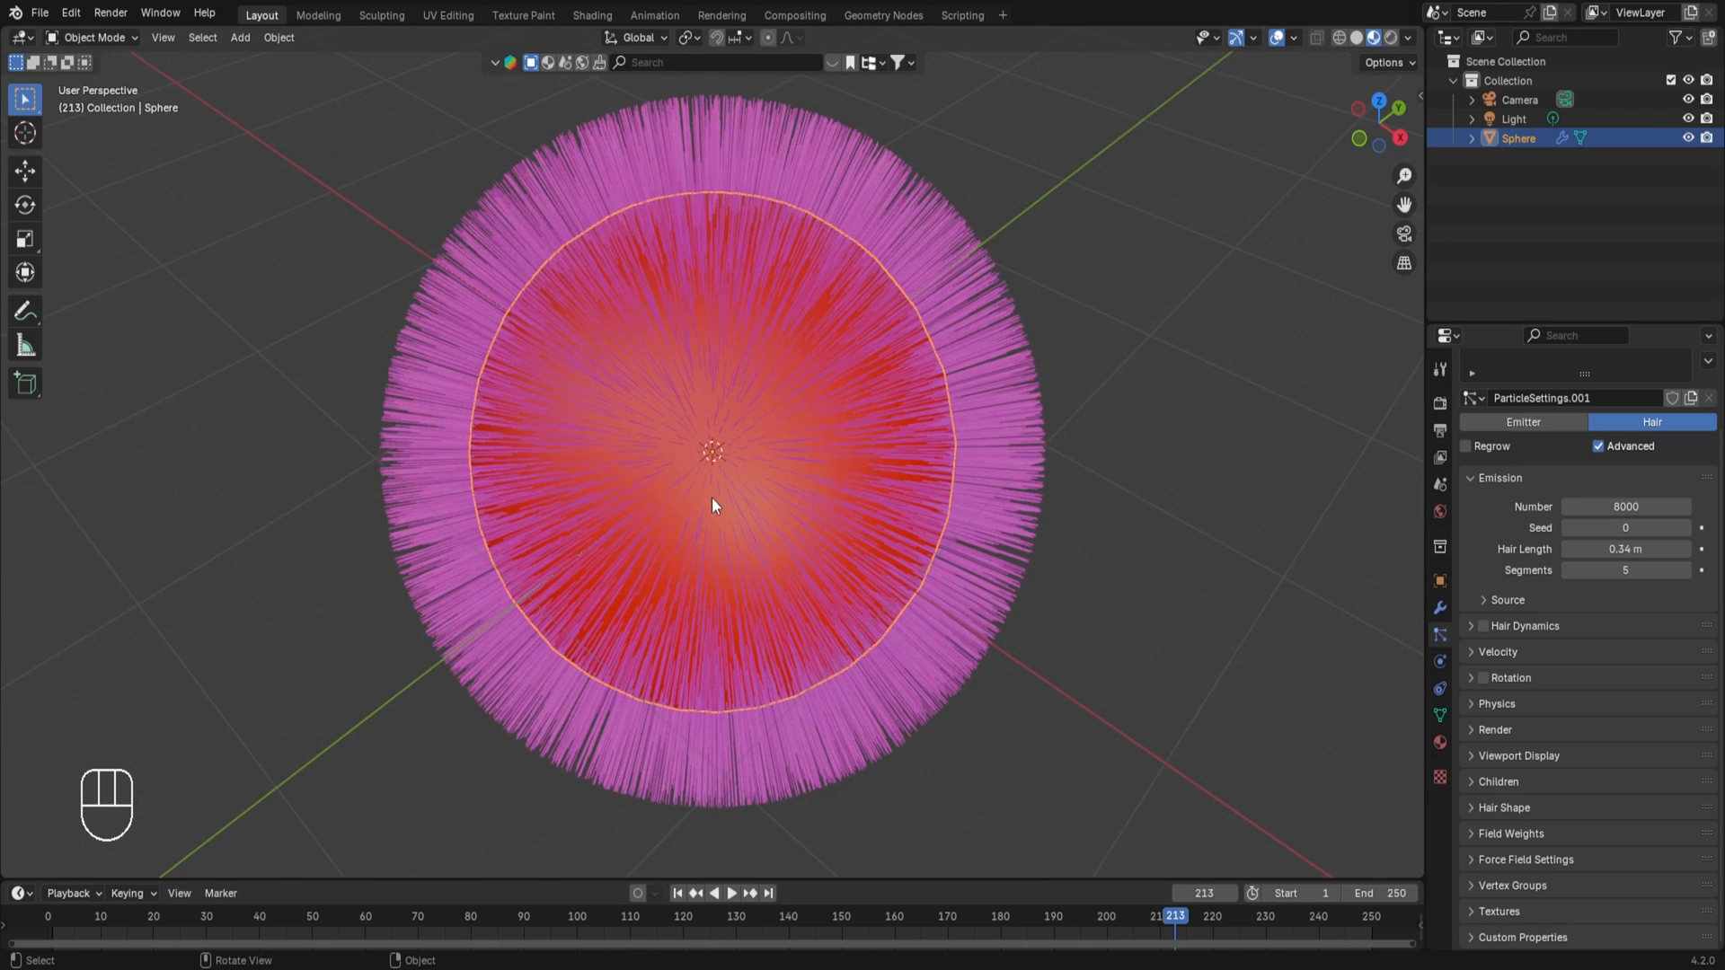
mouse_move(712, 498)
middle_down()
mouse_move(792, 363)
mouse_move(720, 471)
mouse_move(720, 454)
middle_up()
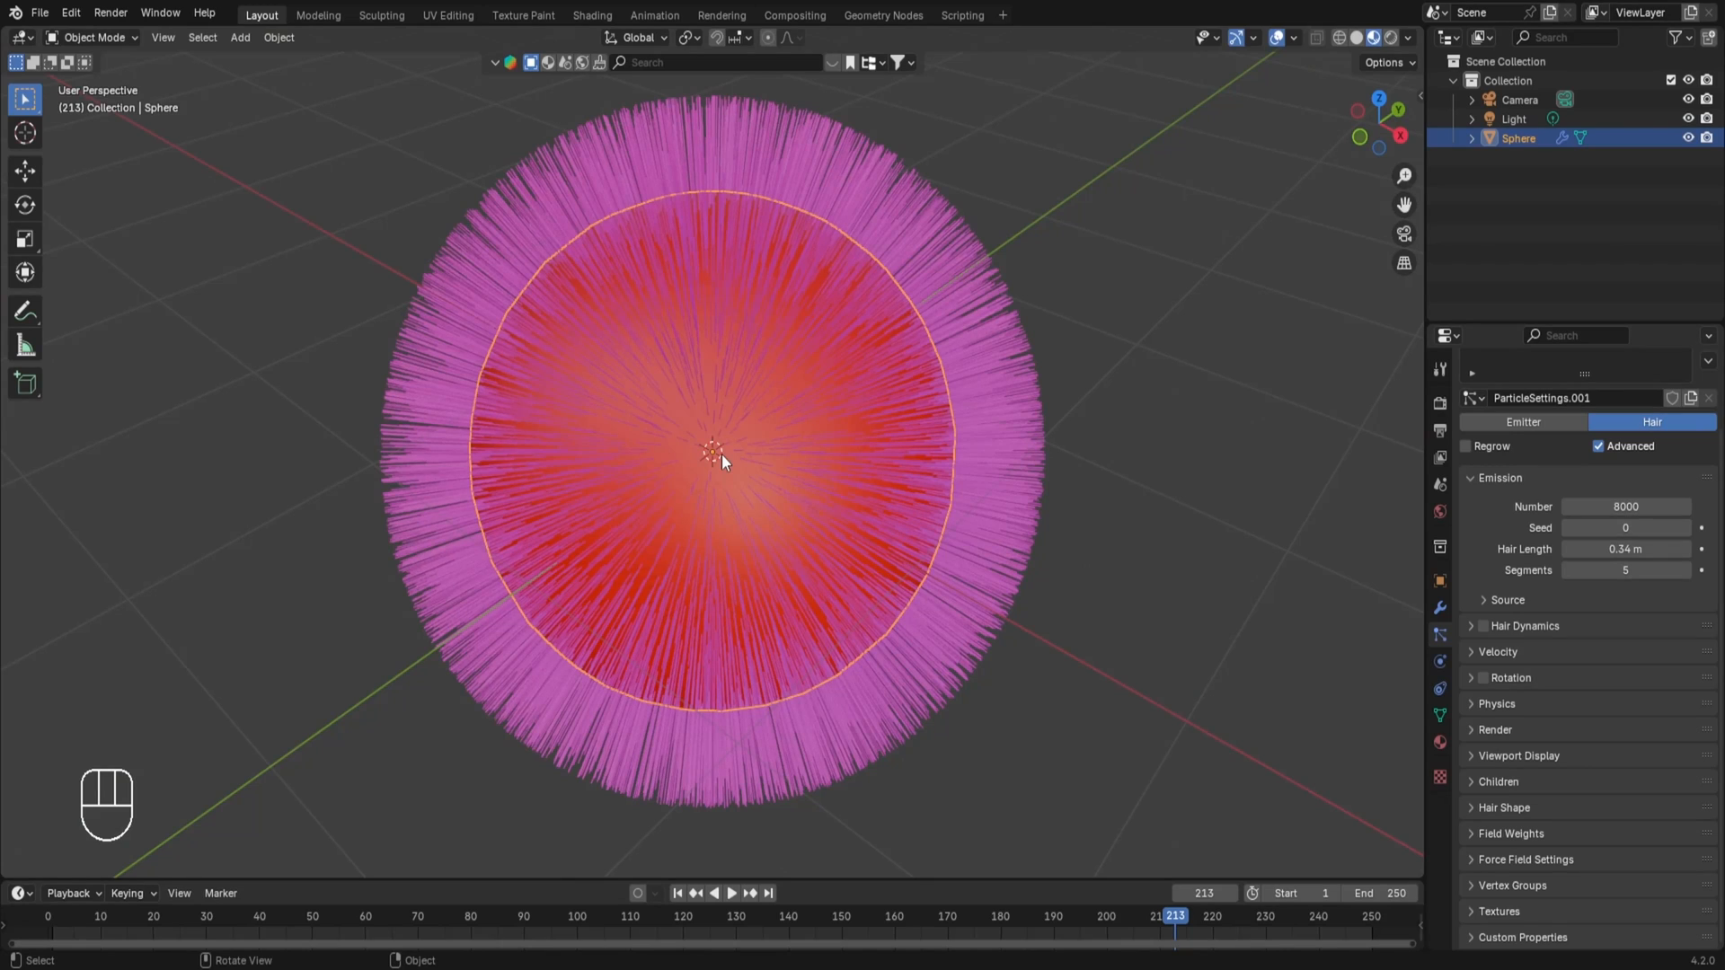
- Set the hair particle system's Children type to Interpolated
click(1515, 781)
scroll(1530, 617, down, 2)
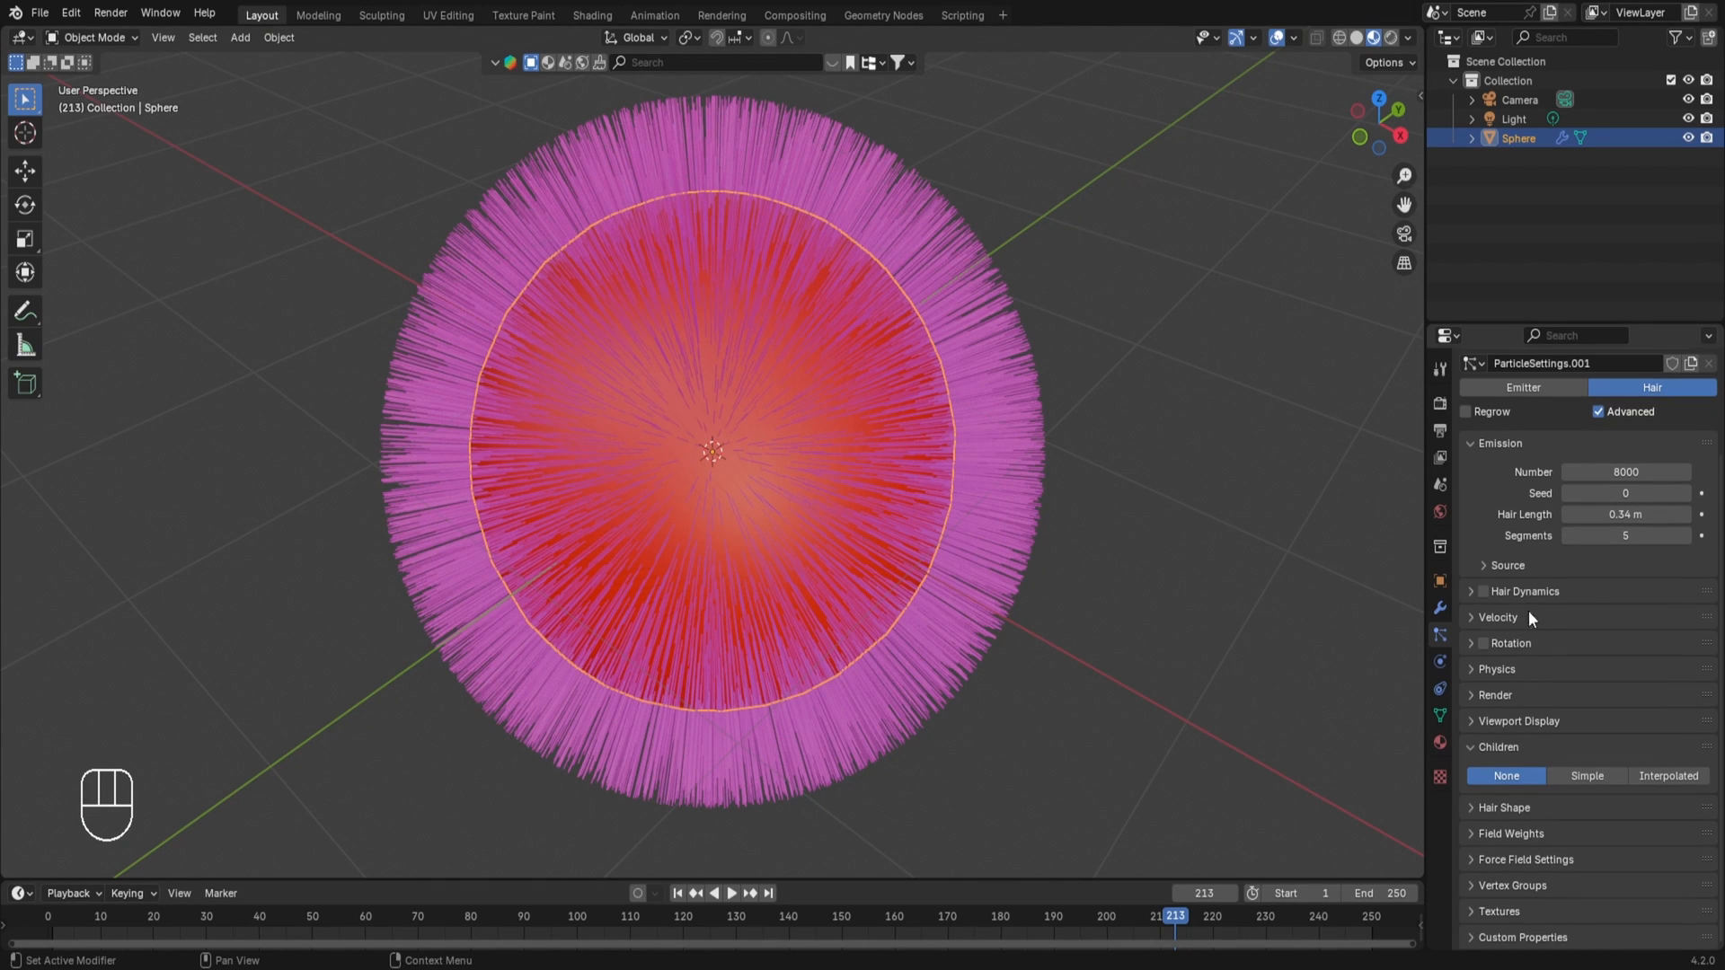
click(1644, 775)
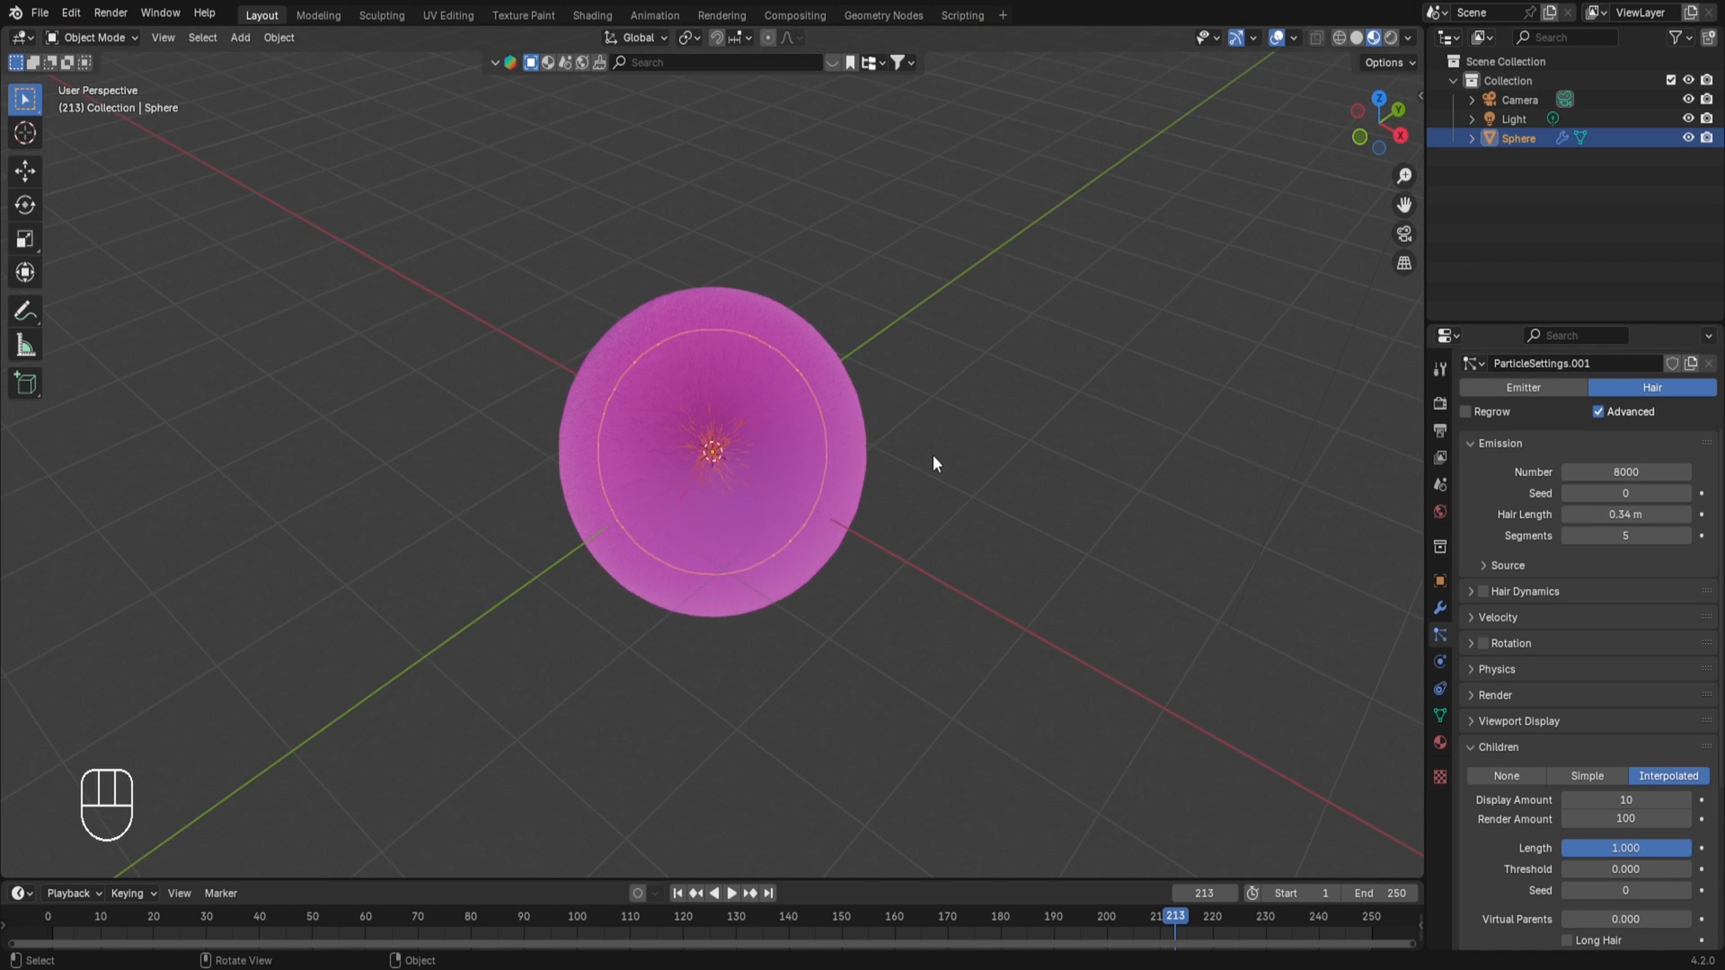
- Switch the viewport to Rendered shading, collapse the hair Children settings and expand the Physics settings
mouse_move(779, 553)
middle_down()
mouse_move(924, 500)
mouse_move(778, 525)
mouse_move(780, 544)
middle_up()
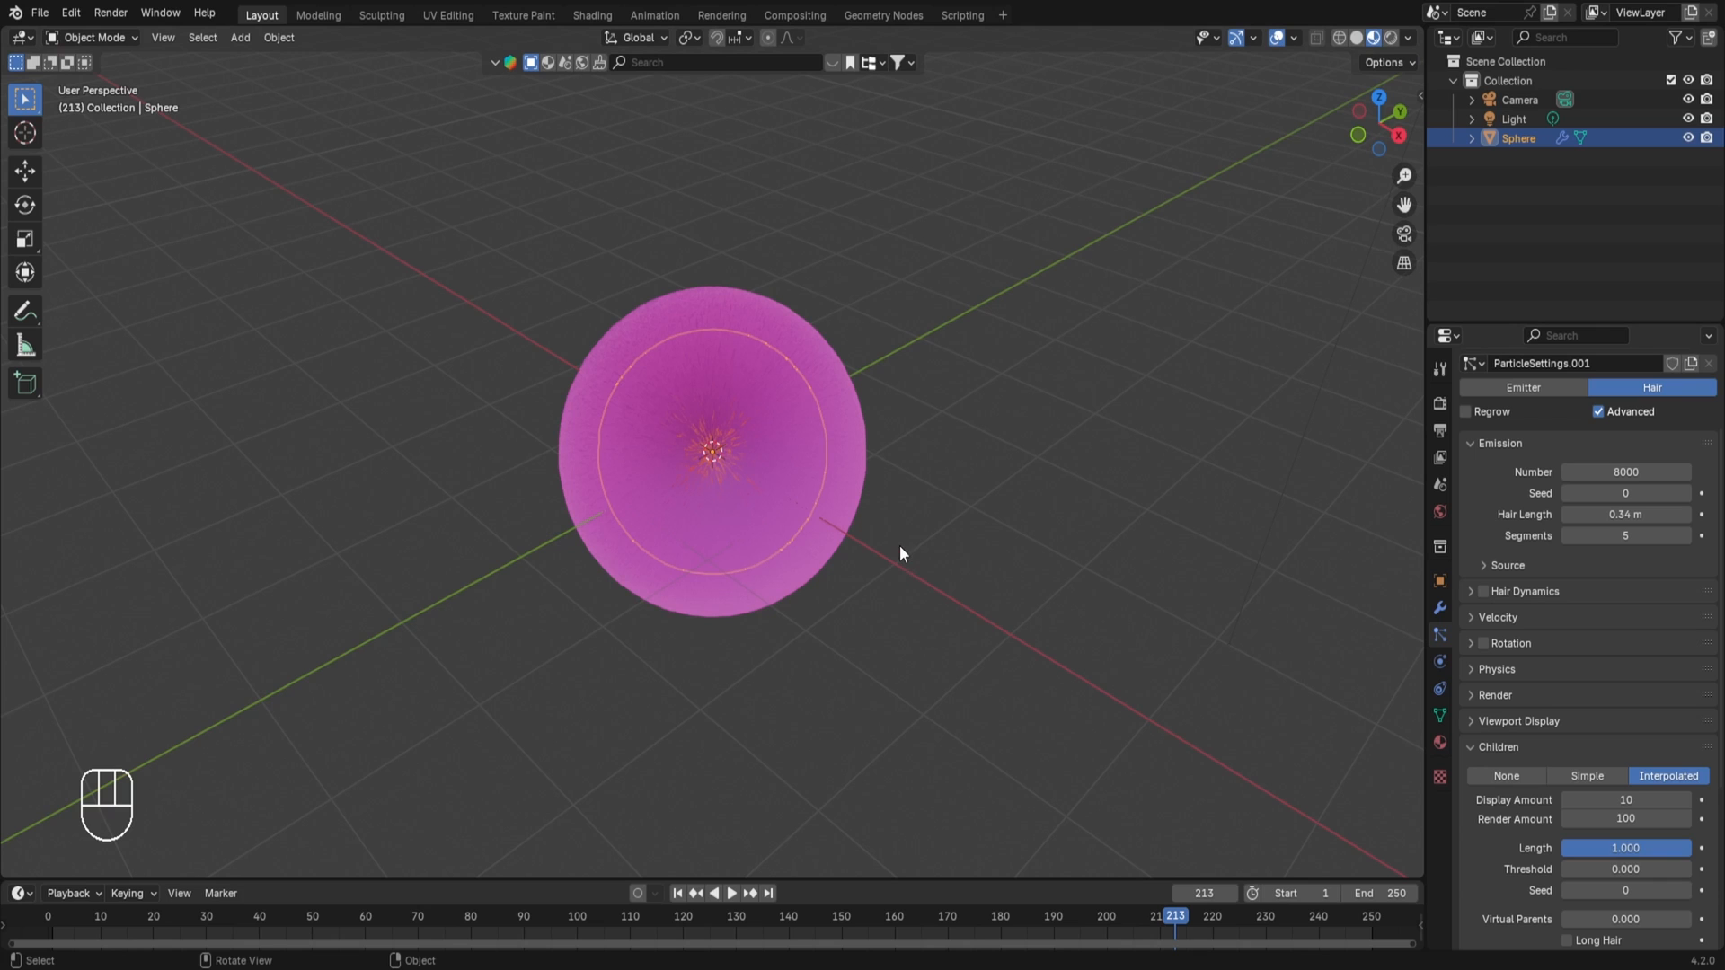
click(1391, 37)
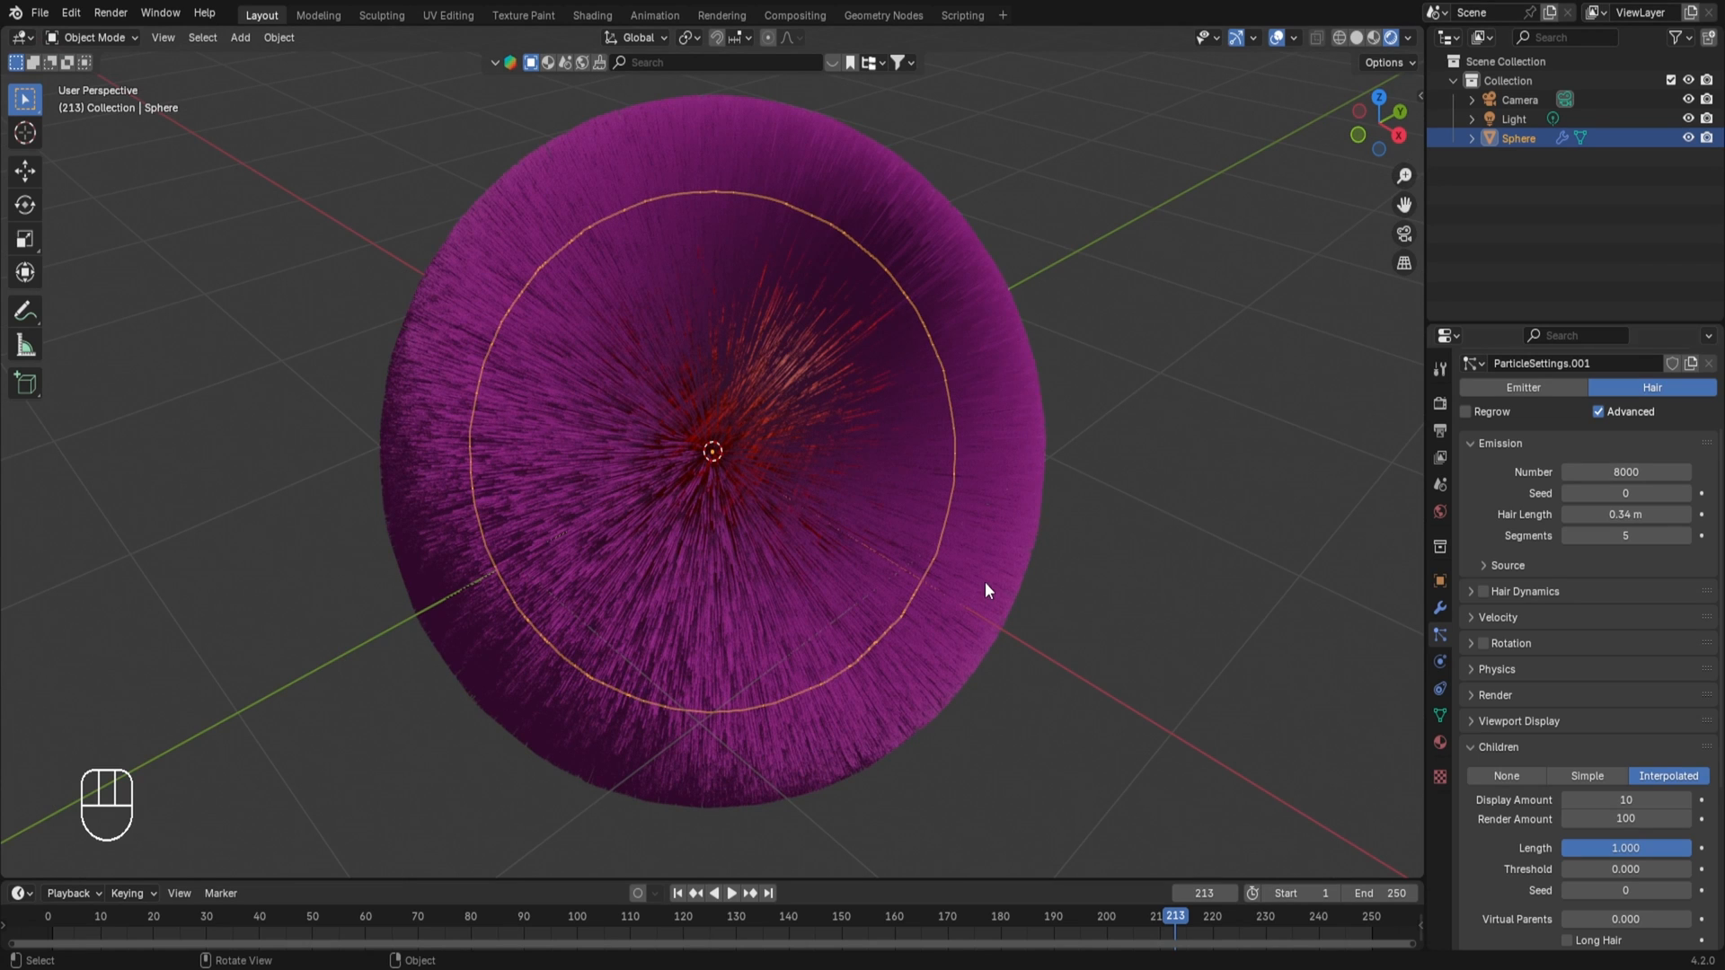
click(1492, 754)
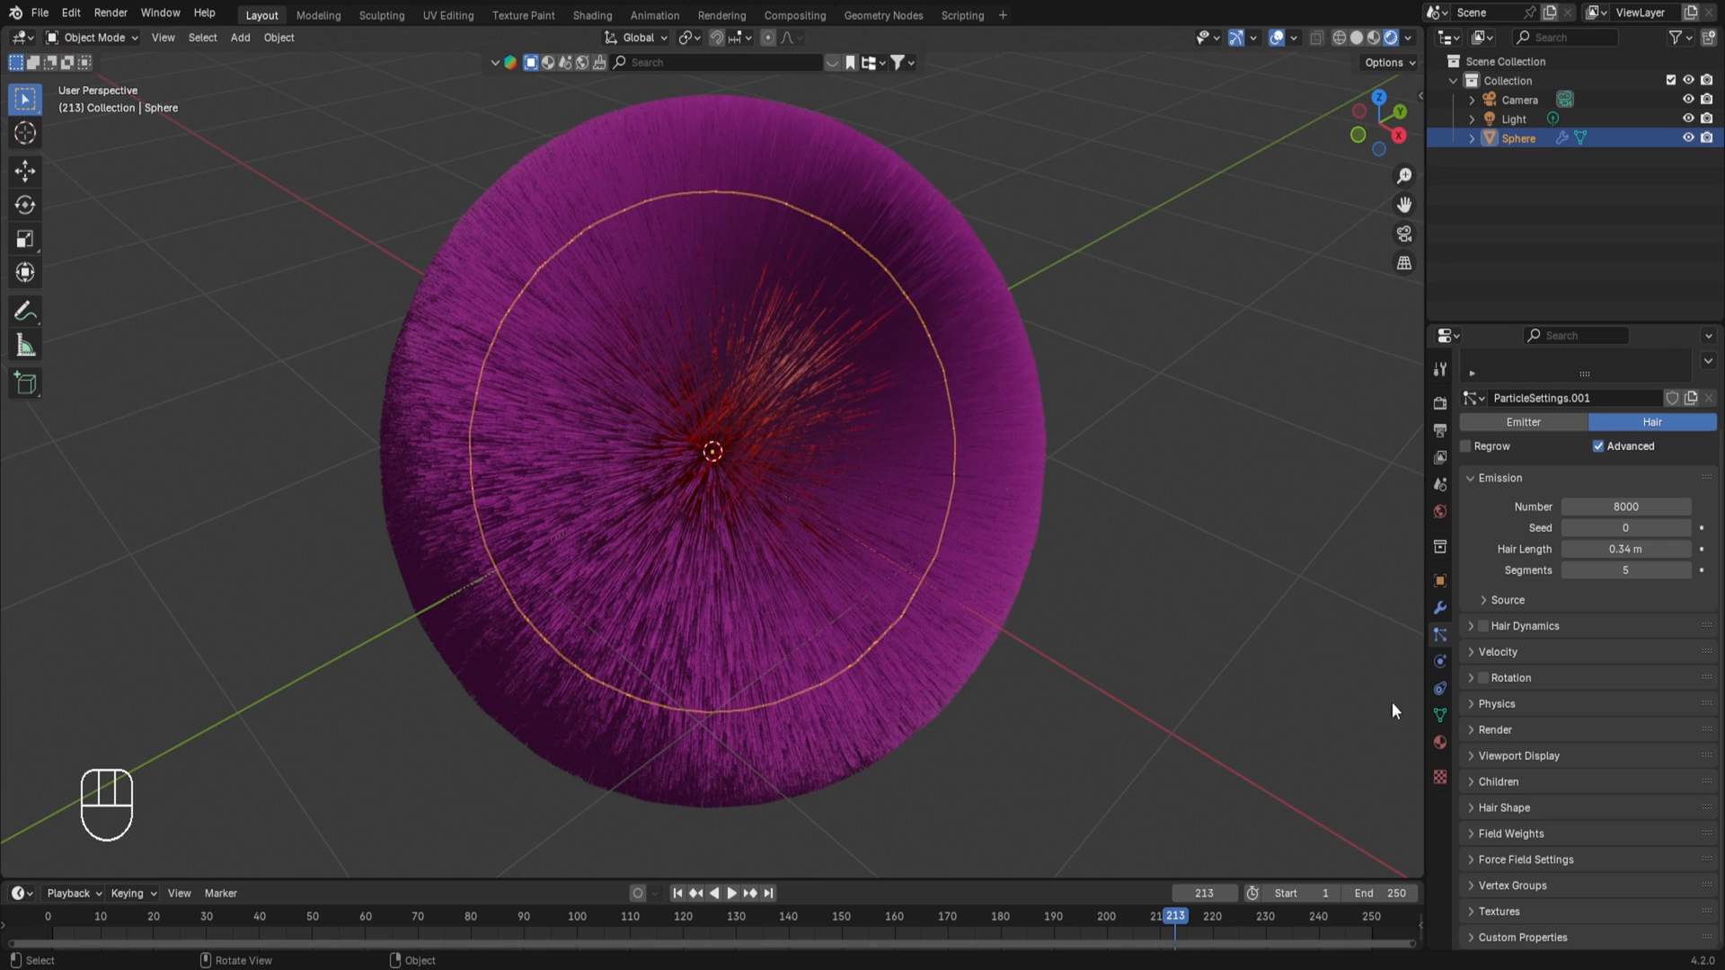
click(1480, 704)
scroll(1527, 592, down, 4)
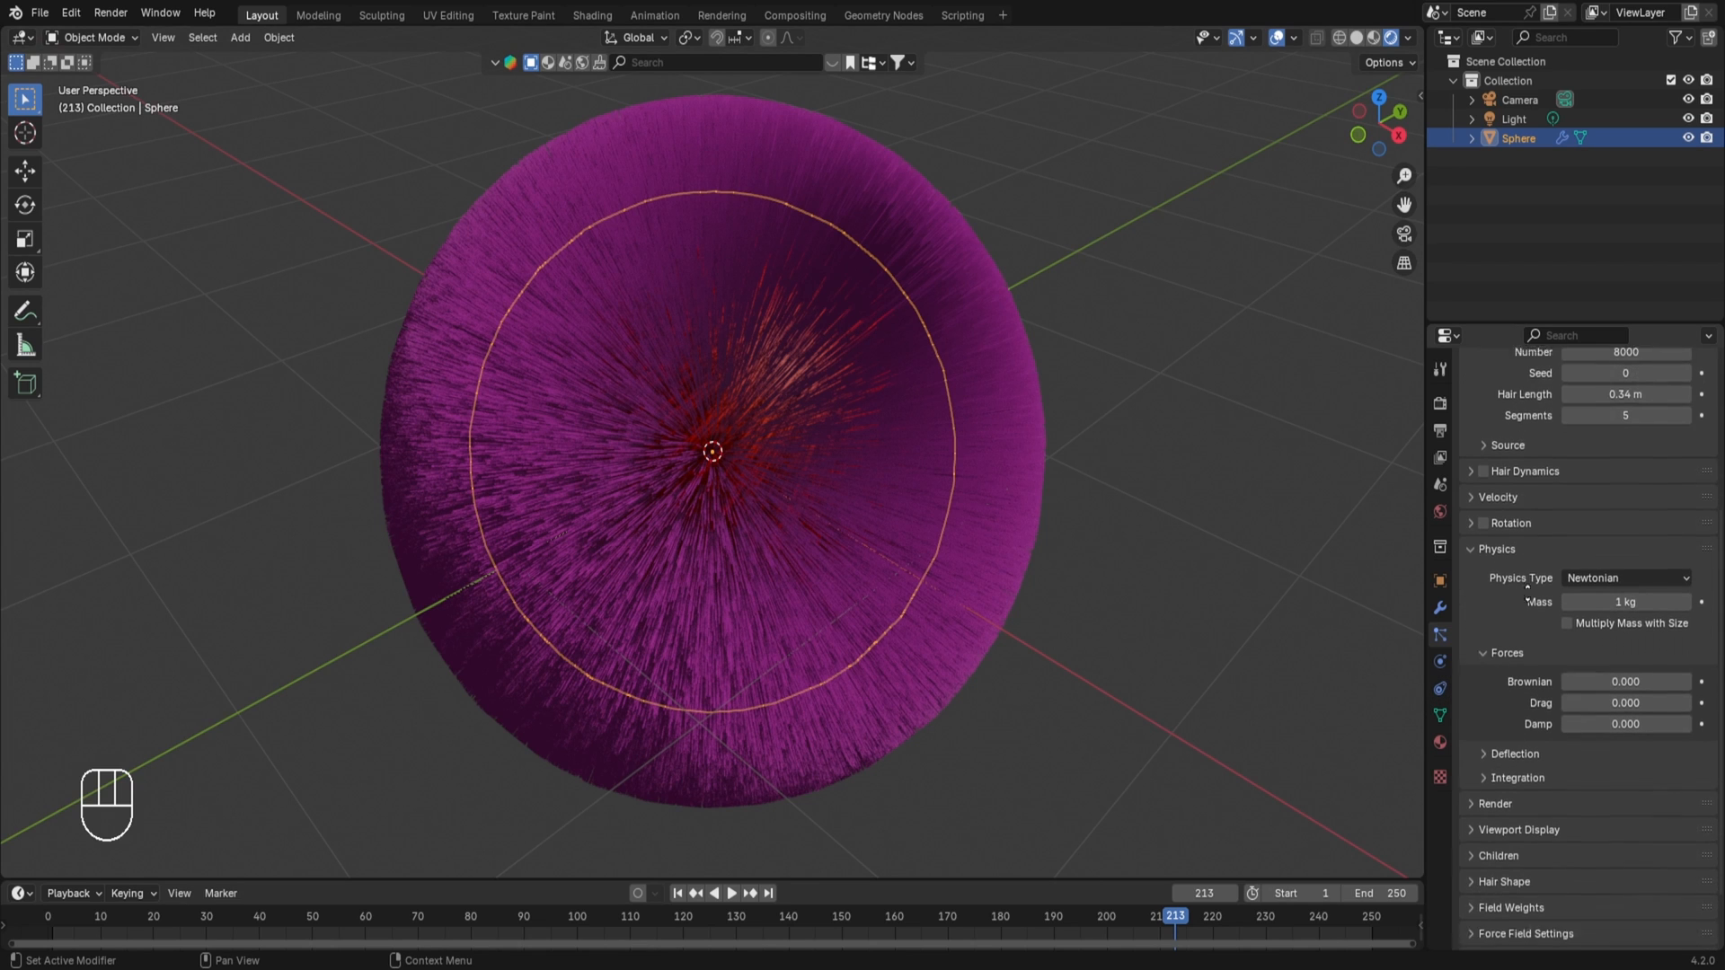
scroll(1531, 574, down, 2)
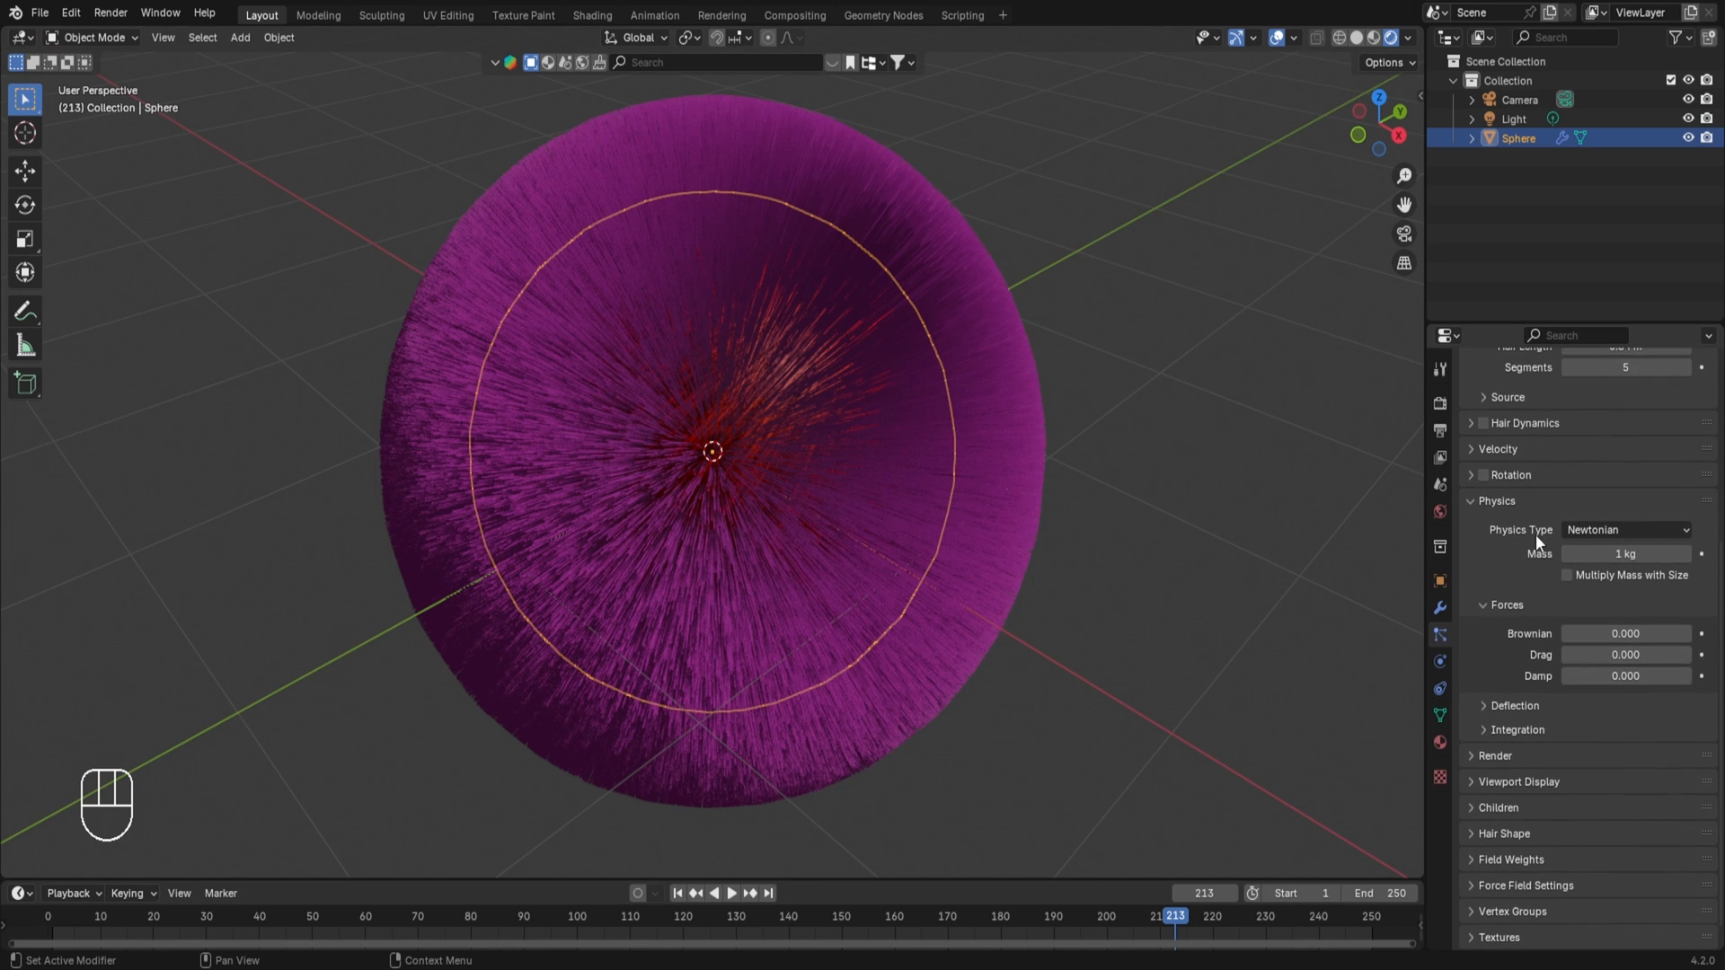
- Try Boids as the hair system's Physics Type and restore it to Newtonian
drag(1566, 527, 1578, 582)
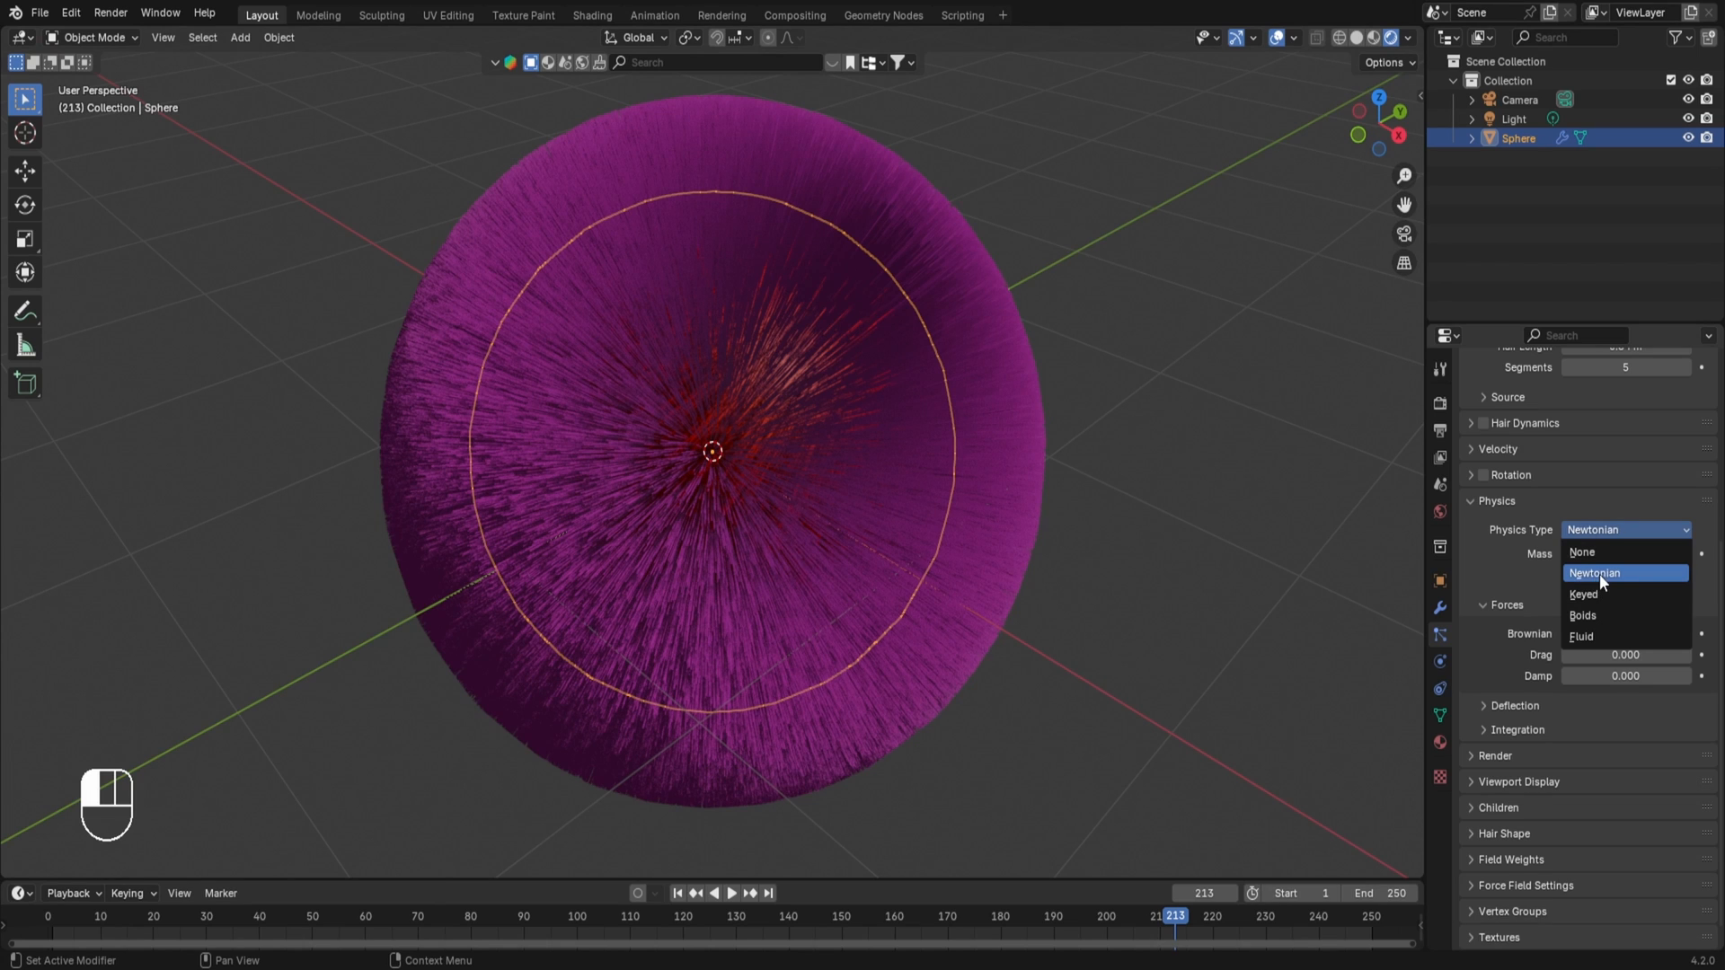
click(1586, 611)
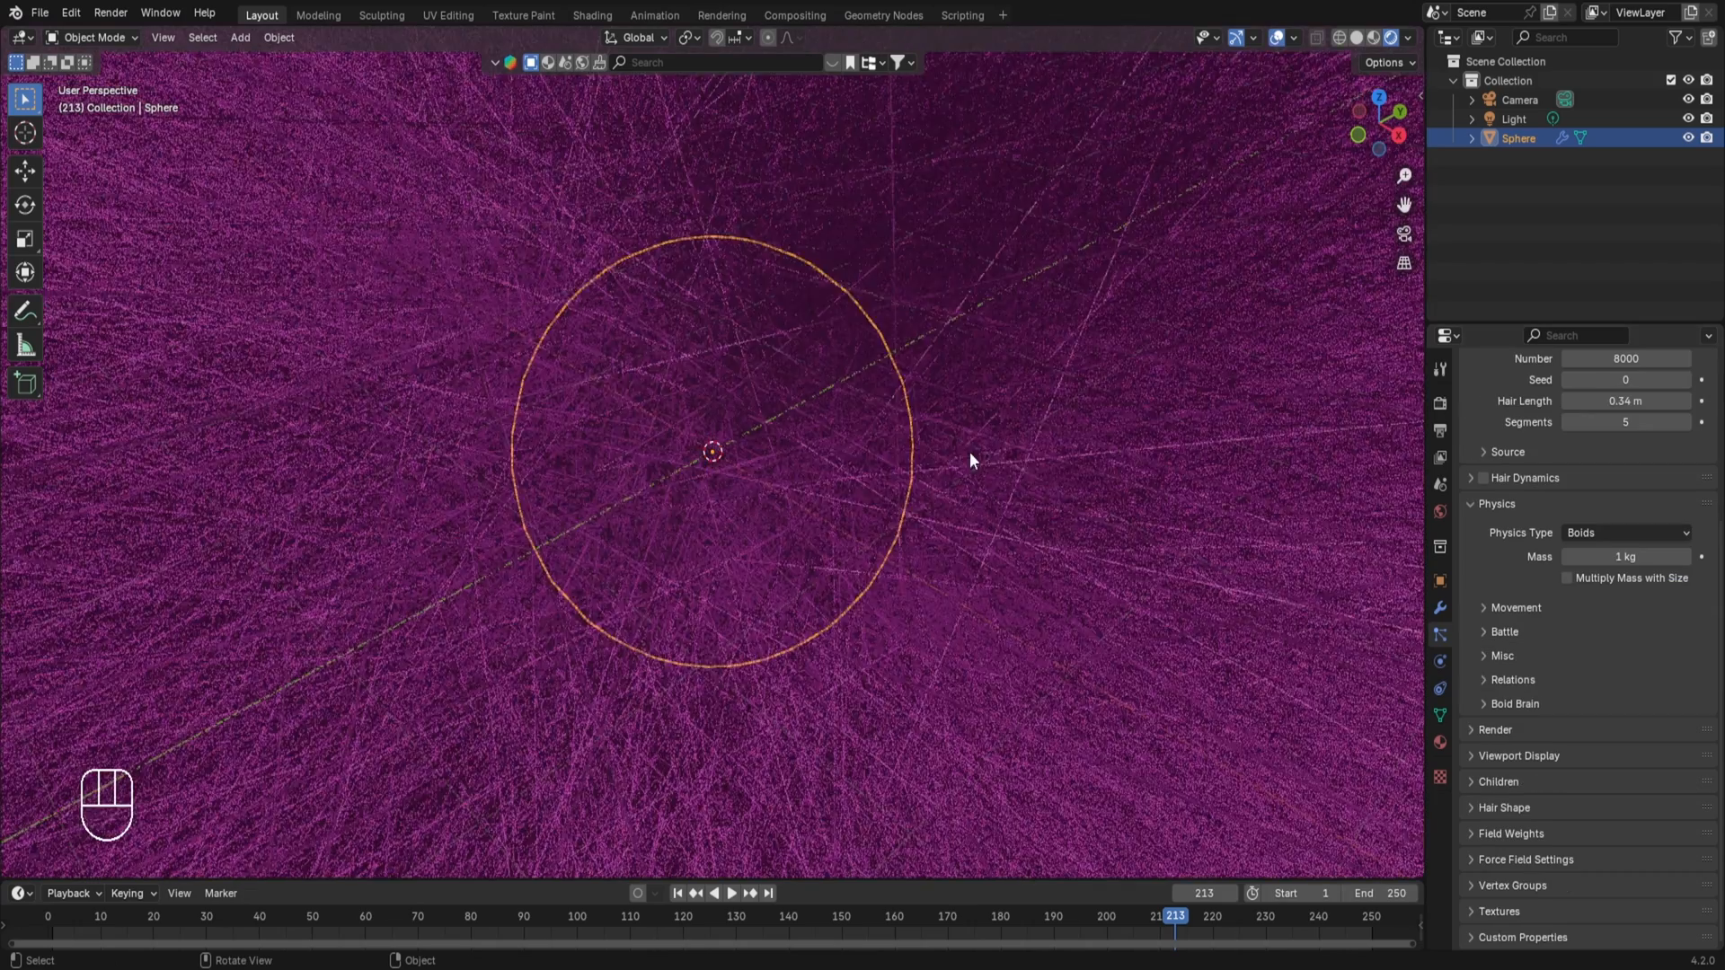
scroll(1148, 437, down, 10)
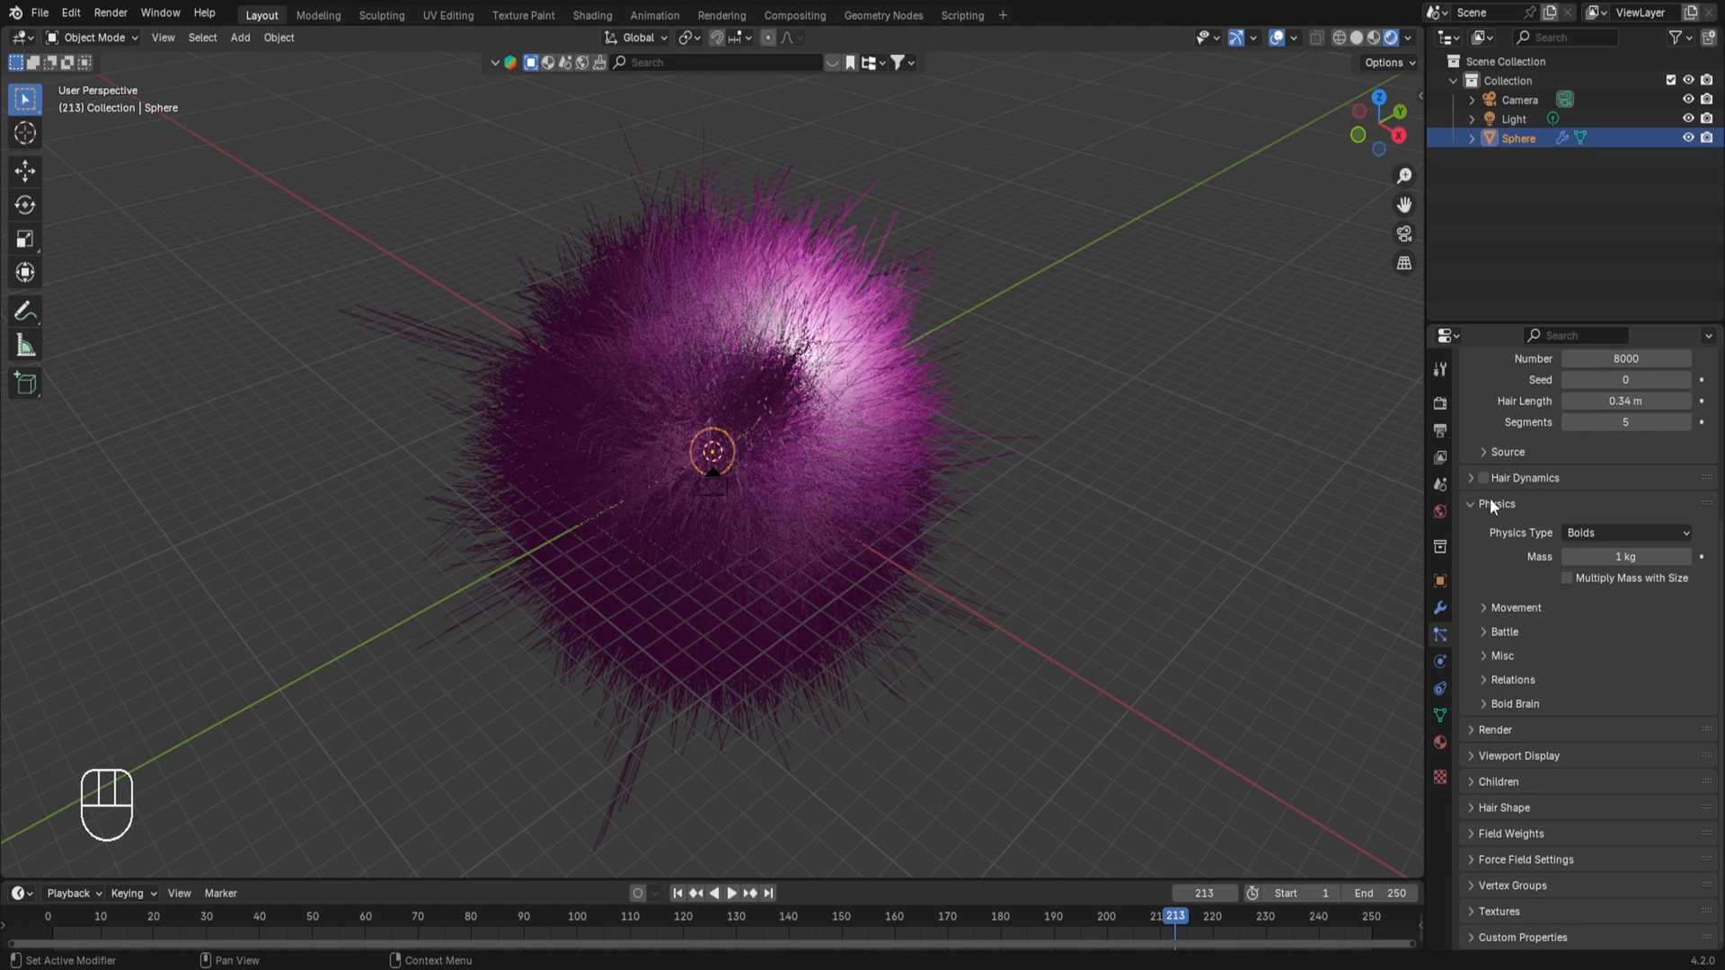
click(1610, 531)
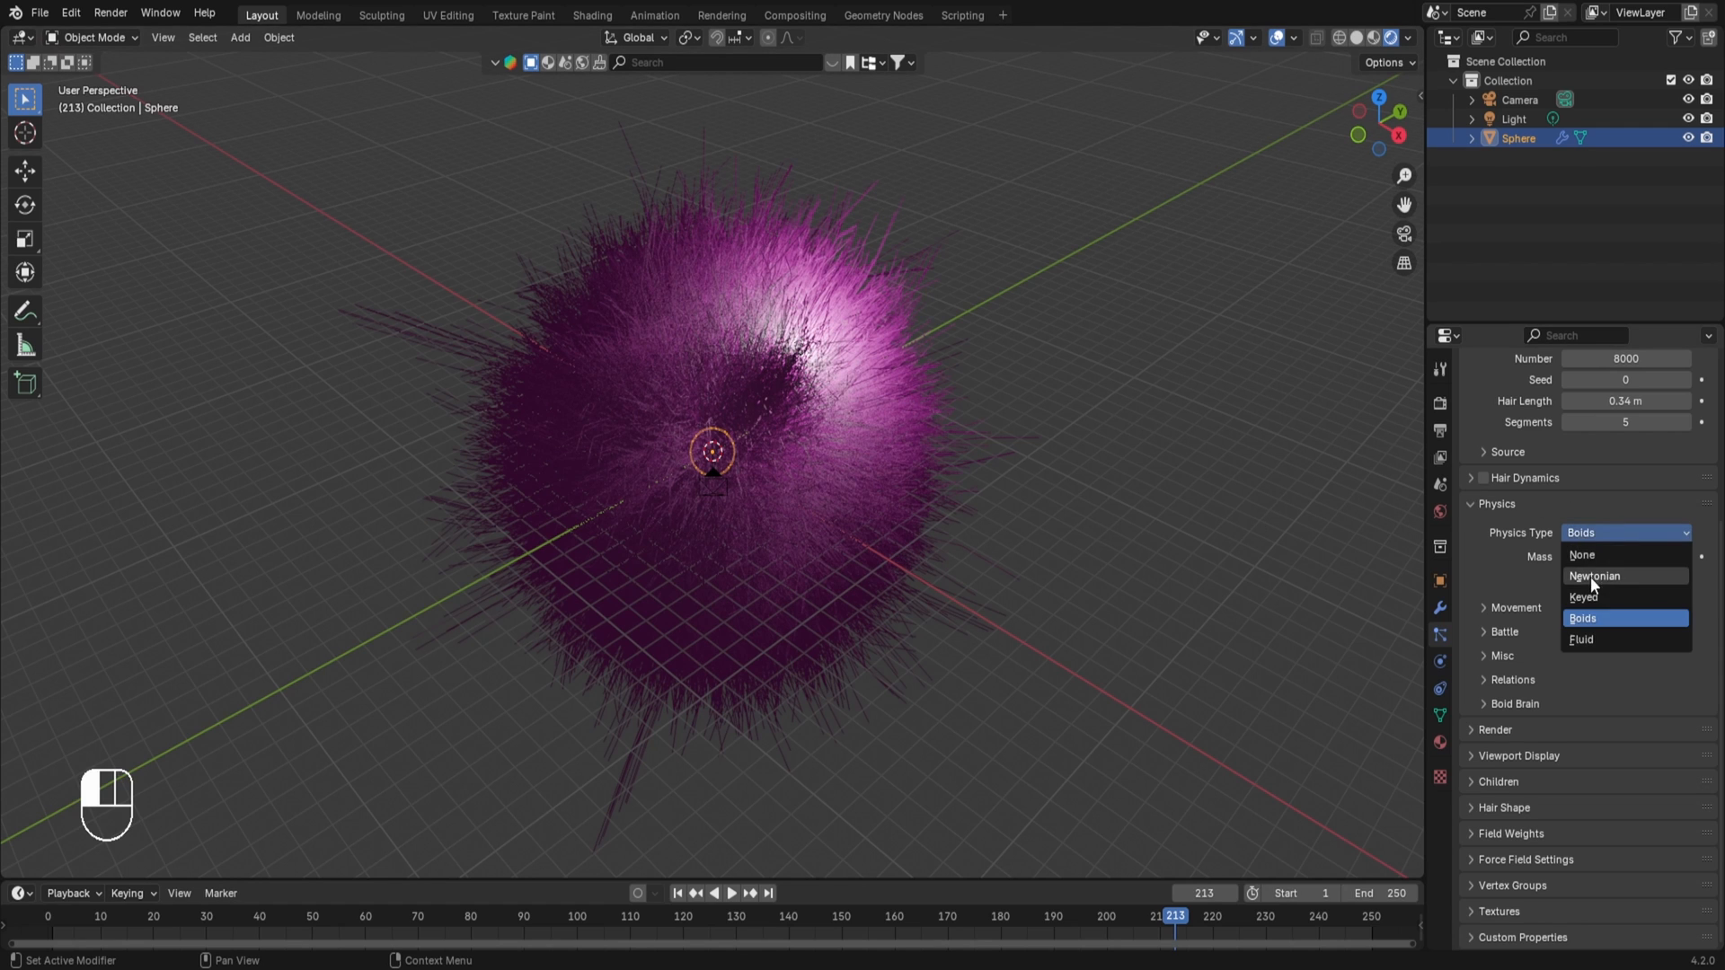
click(1590, 577)
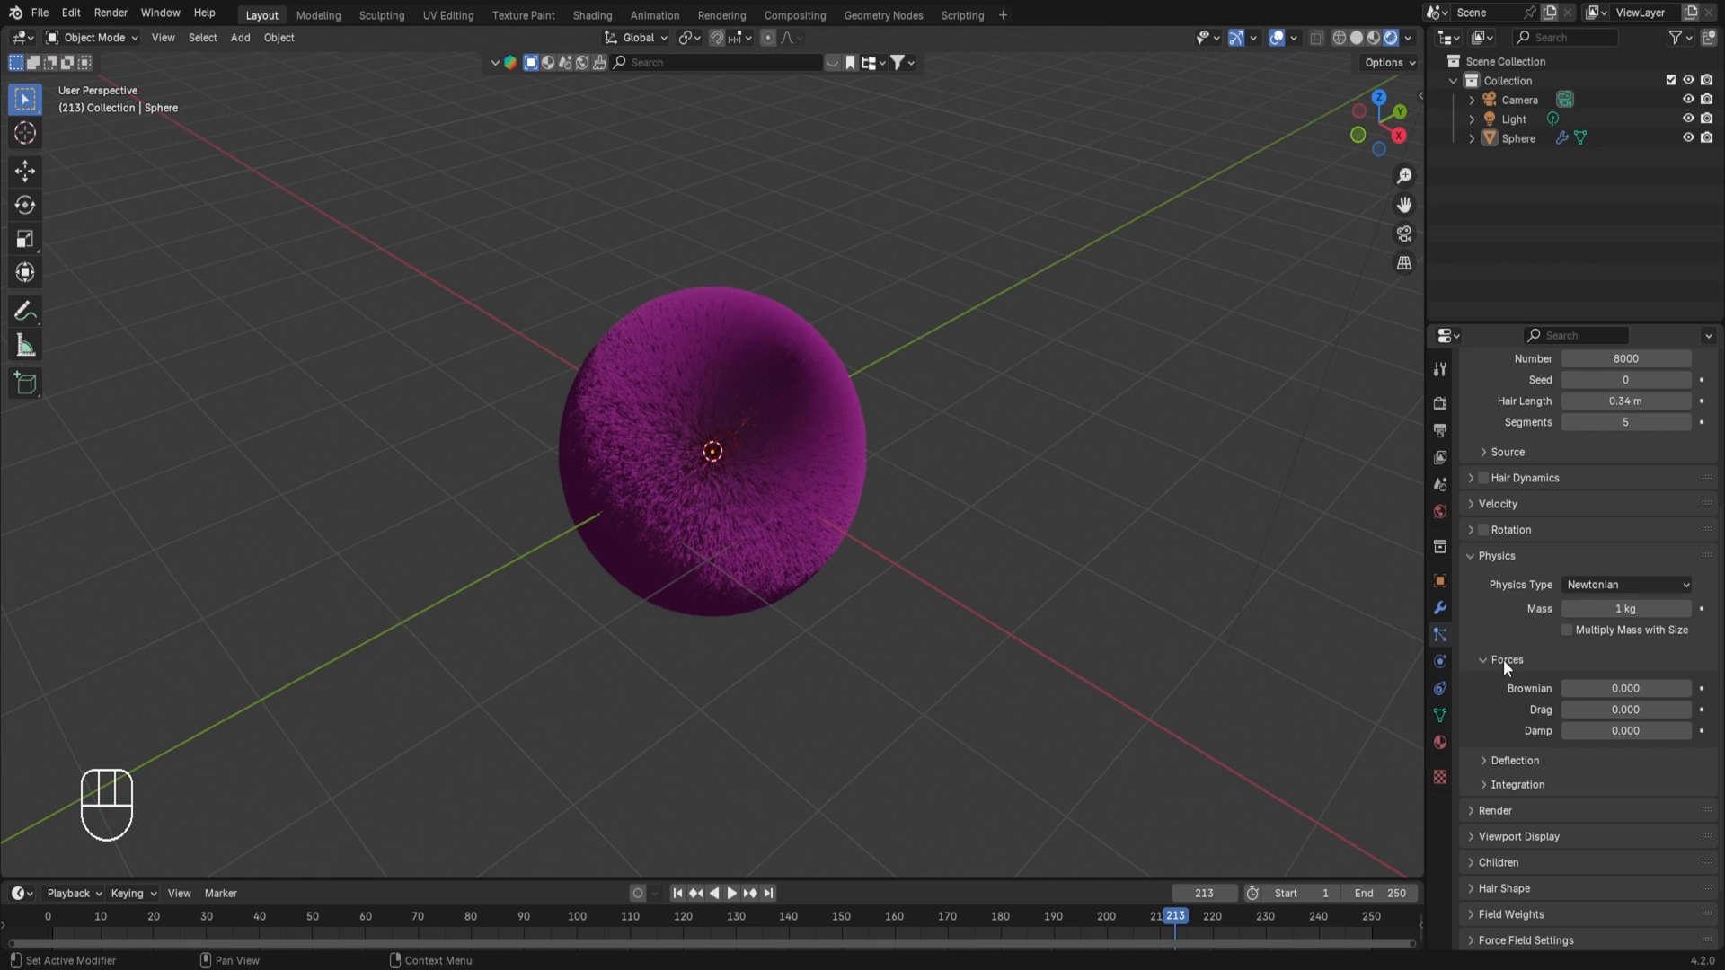
- Set the hair's Brownian force to 0.4, inspect the fur from several sides and save the file
middle_drag(1504, 662, 1518, 571)
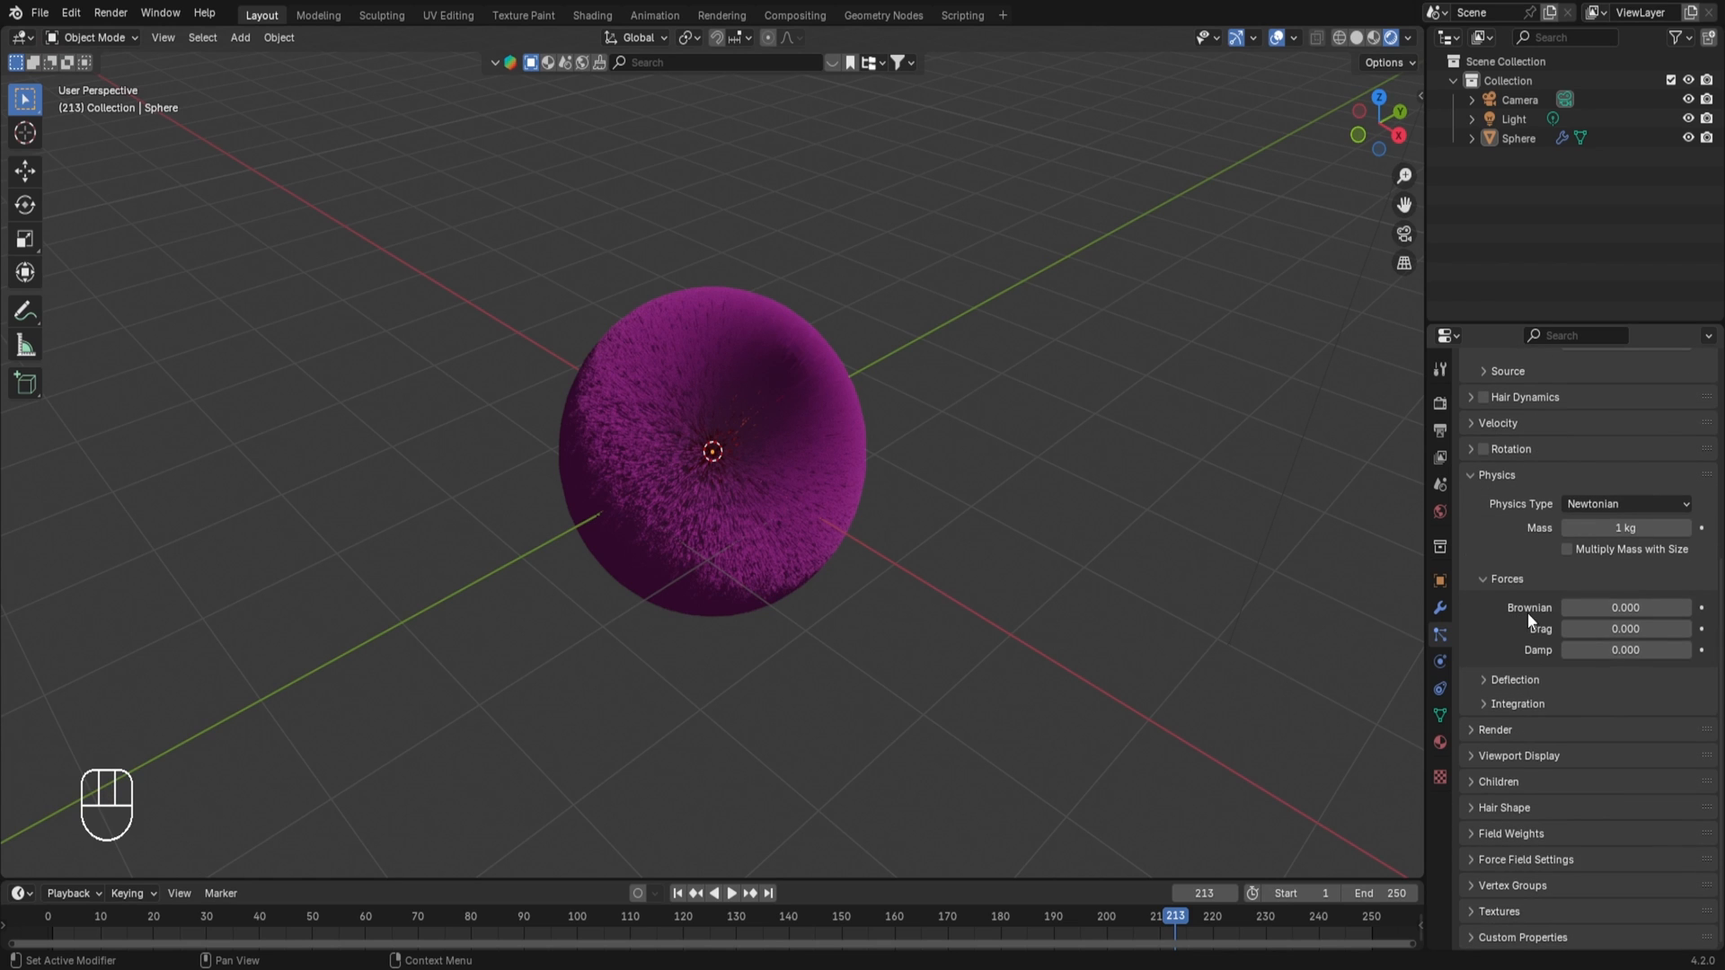
drag(1608, 608, 1662, 608)
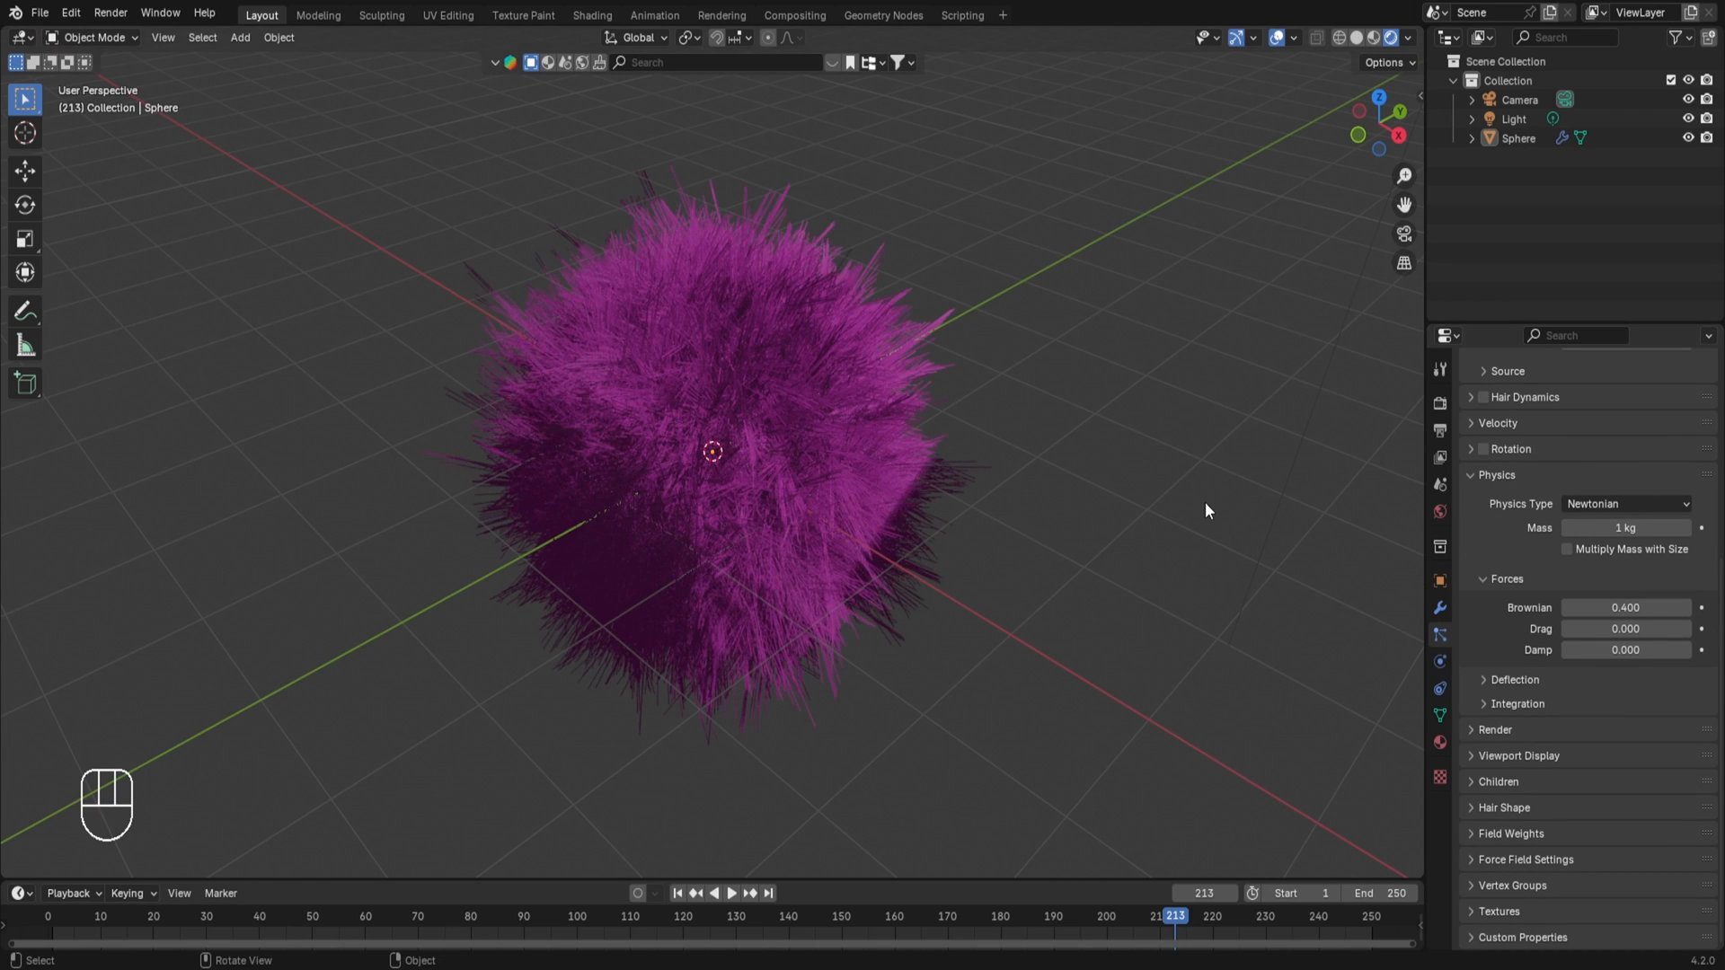
middle_drag(1205, 504, 1053, 508)
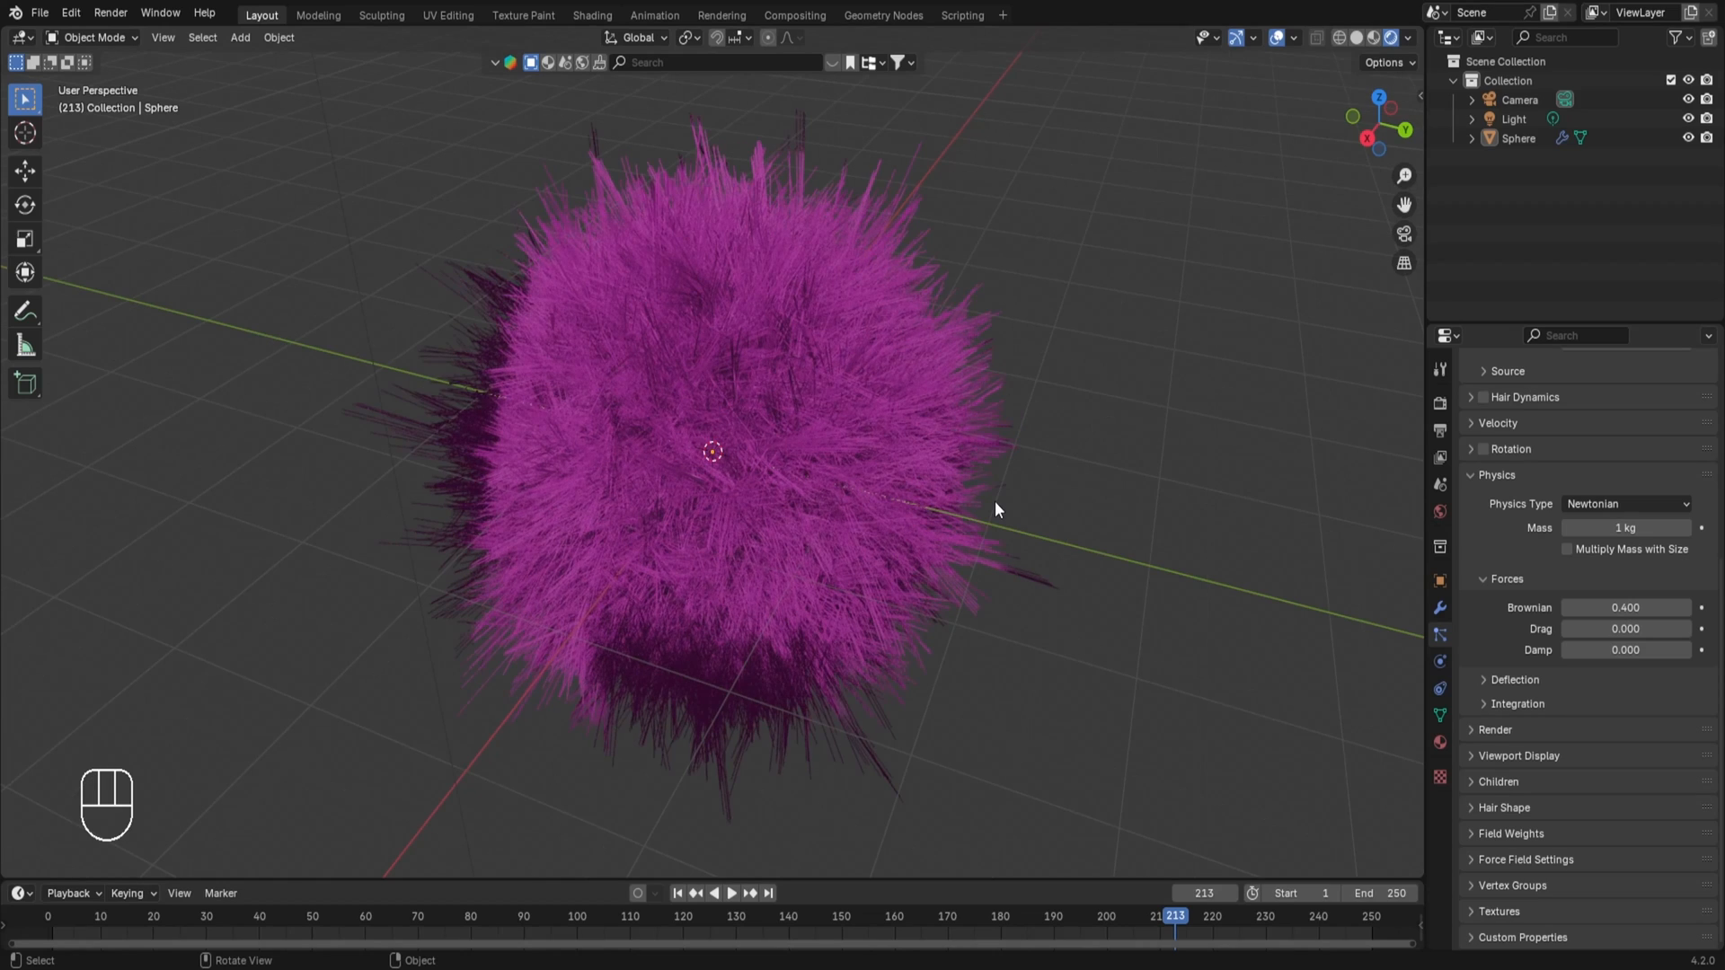
middle_drag(995, 509, 726, 596)
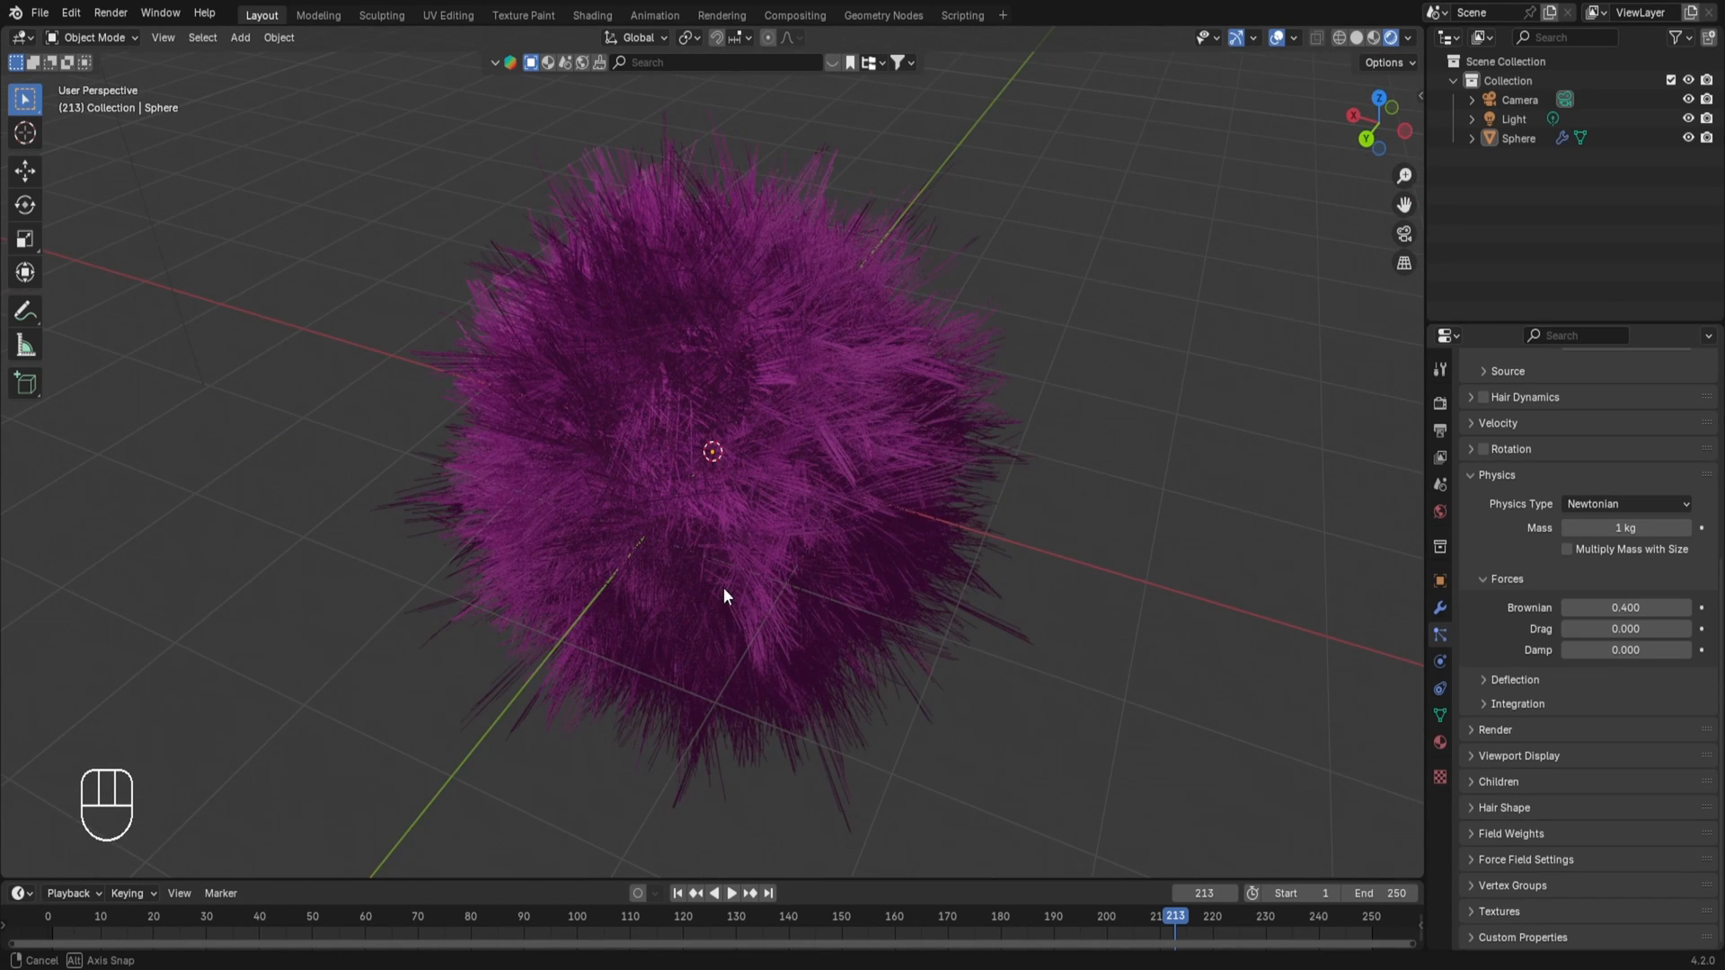
key(ctrl+s)
middle_drag(735, 671, 903, 710)
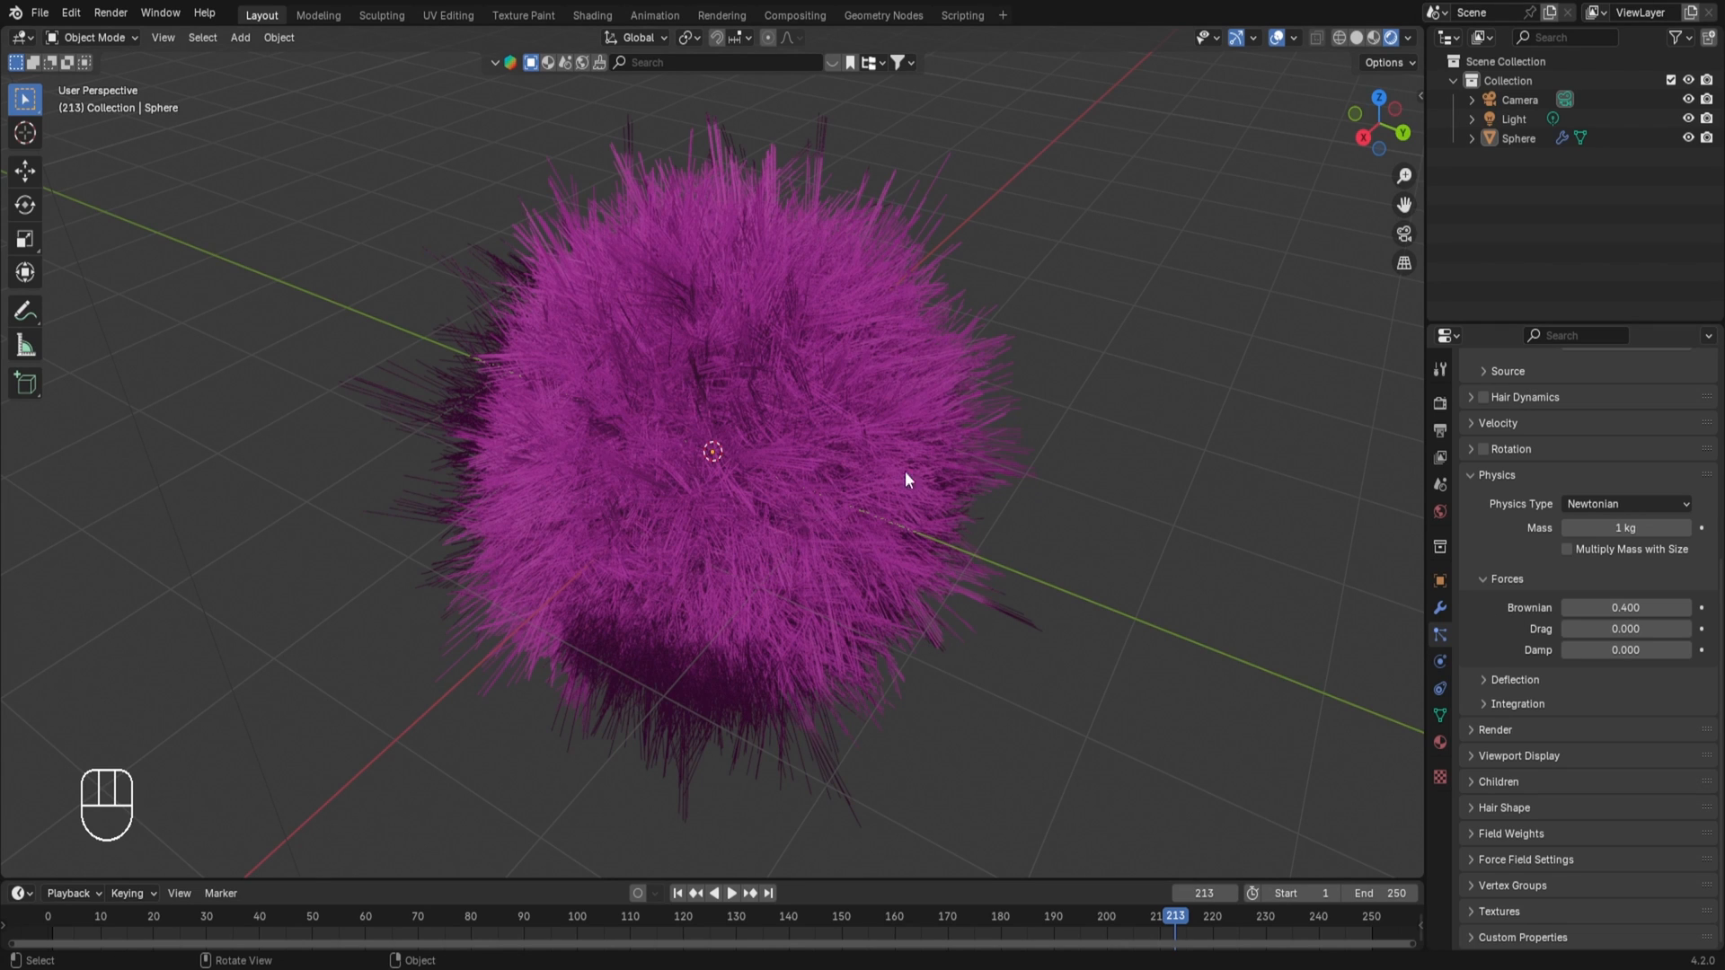
- Expand the Source settings in the hair system's Emission section
mouse_move(1587, 643)
mouse_down()
mouse_move(1604, 643)
mouse_move(1559, 648)
mouse_up()
scroll(1546, 391, up, 8)
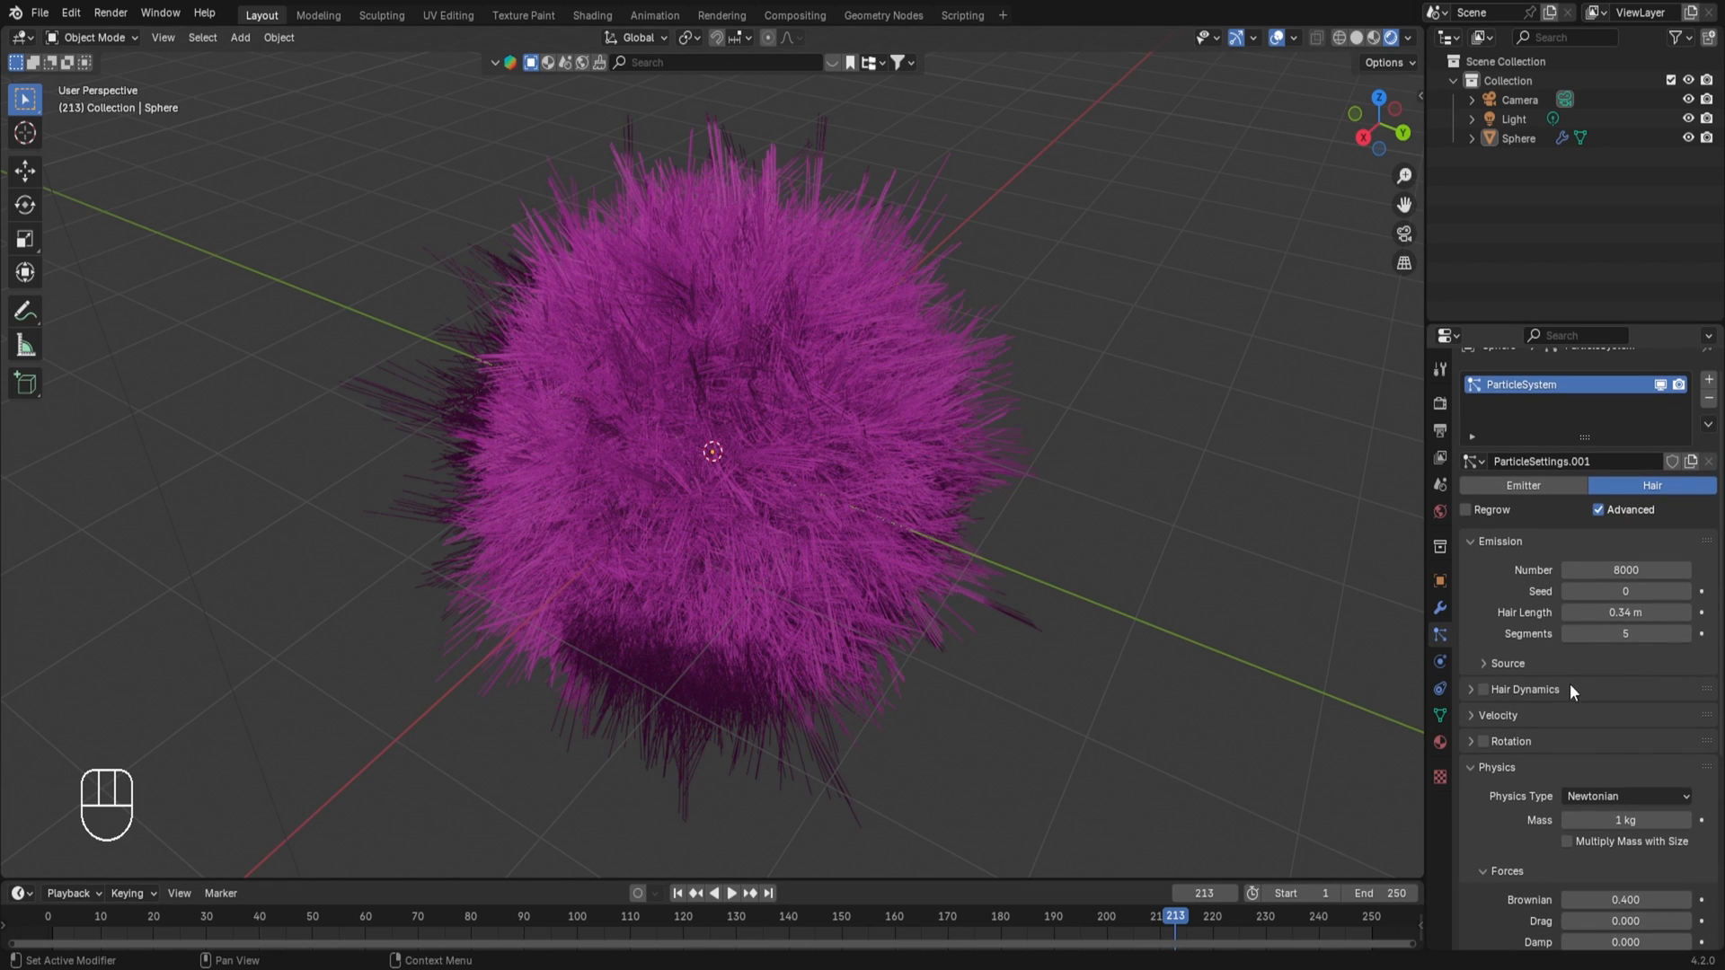
click(1491, 661)
scroll(1514, 634, down, 3)
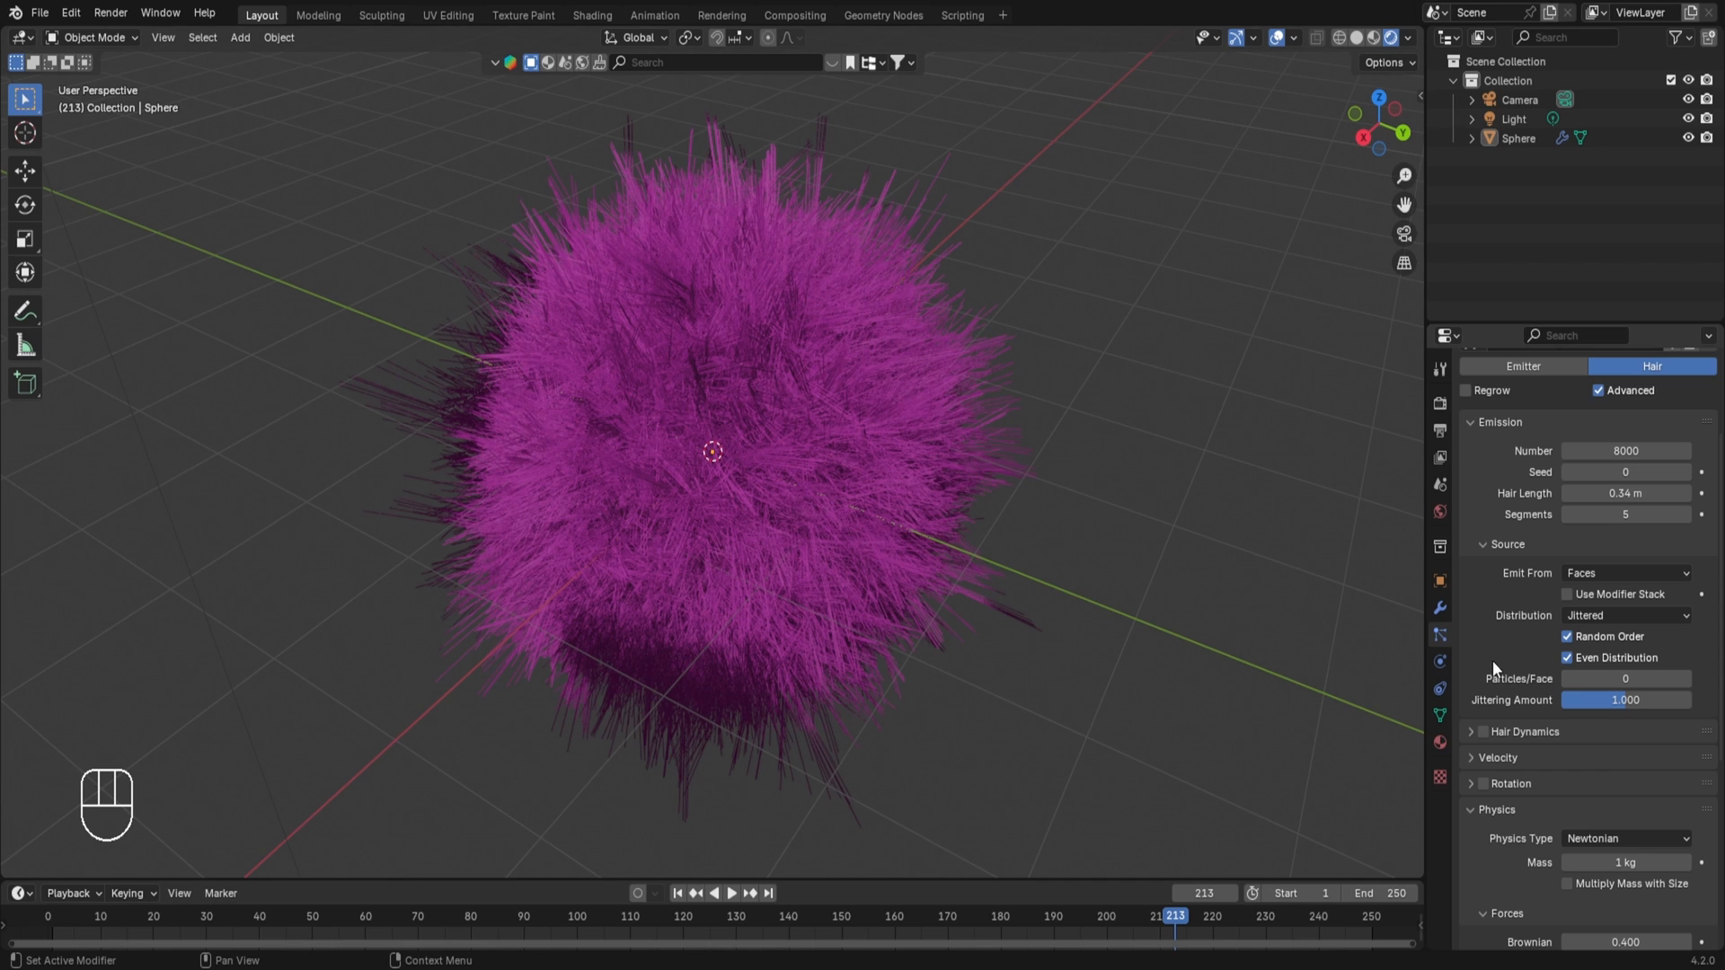
- Try 6 Particles/Face for the hair emission, examine the clumped strands up close and return the value to 0
mouse_move(1617, 679)
mouse_down()
mouse_move(1660, 679)
mouse_move(1637, 679)
mouse_up()
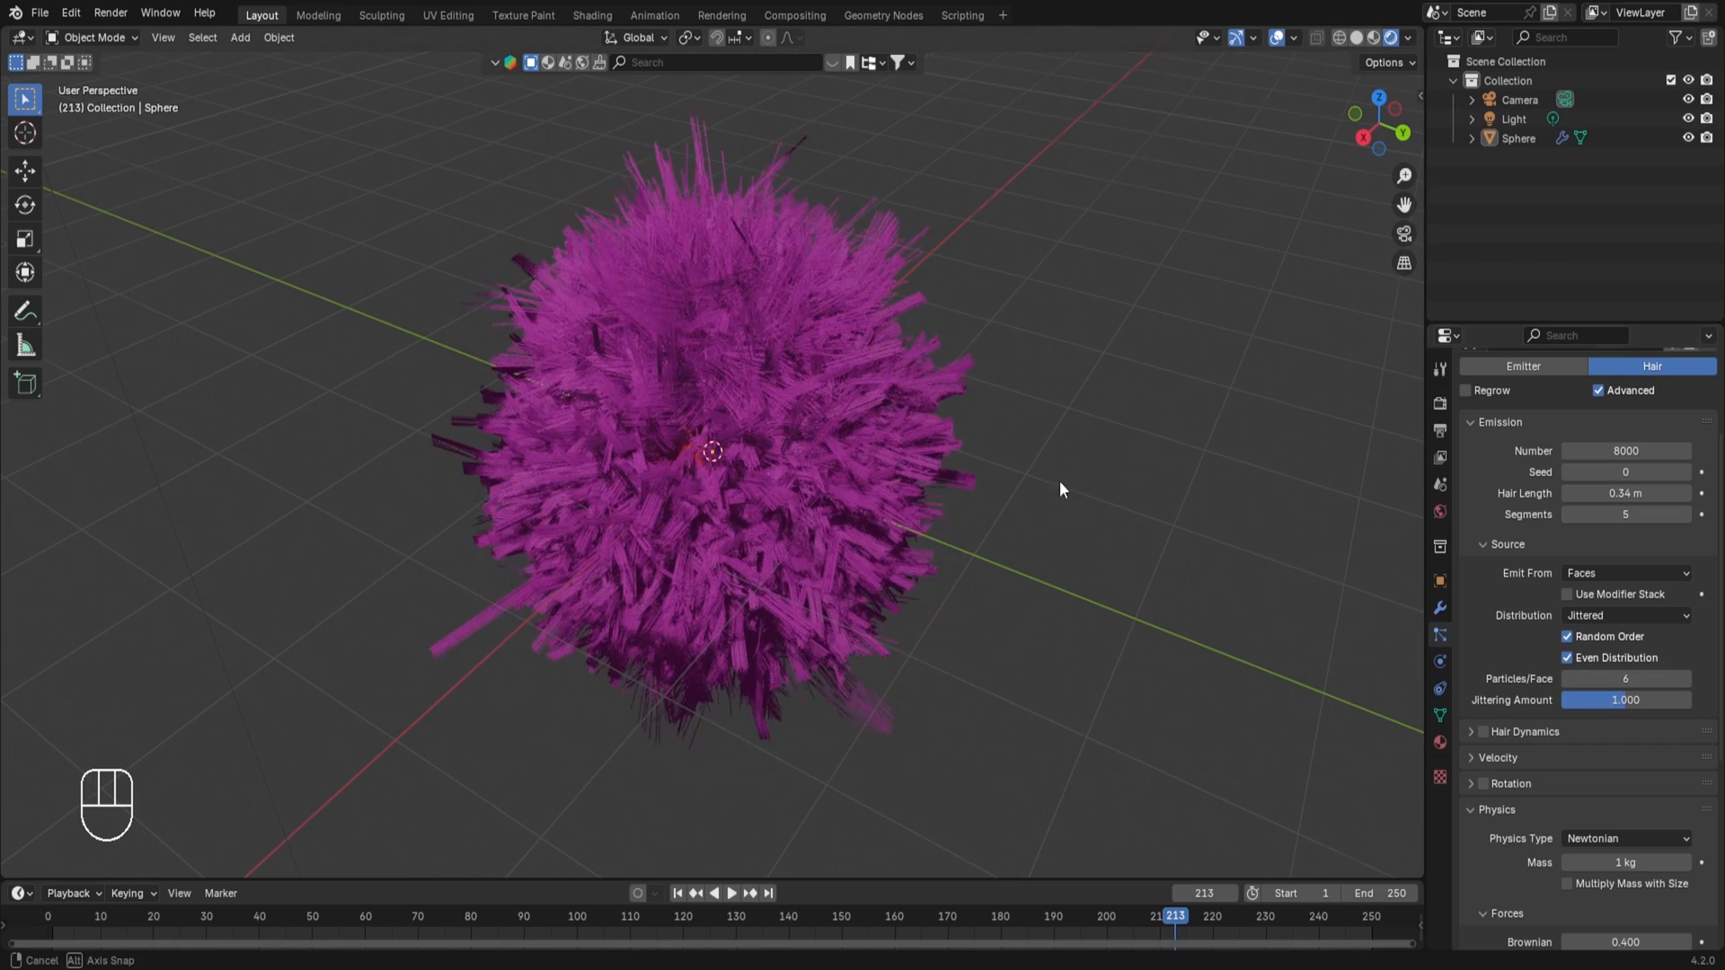
middle_drag(1059, 481, 965, 478)
scroll(799, 542, up, 3)
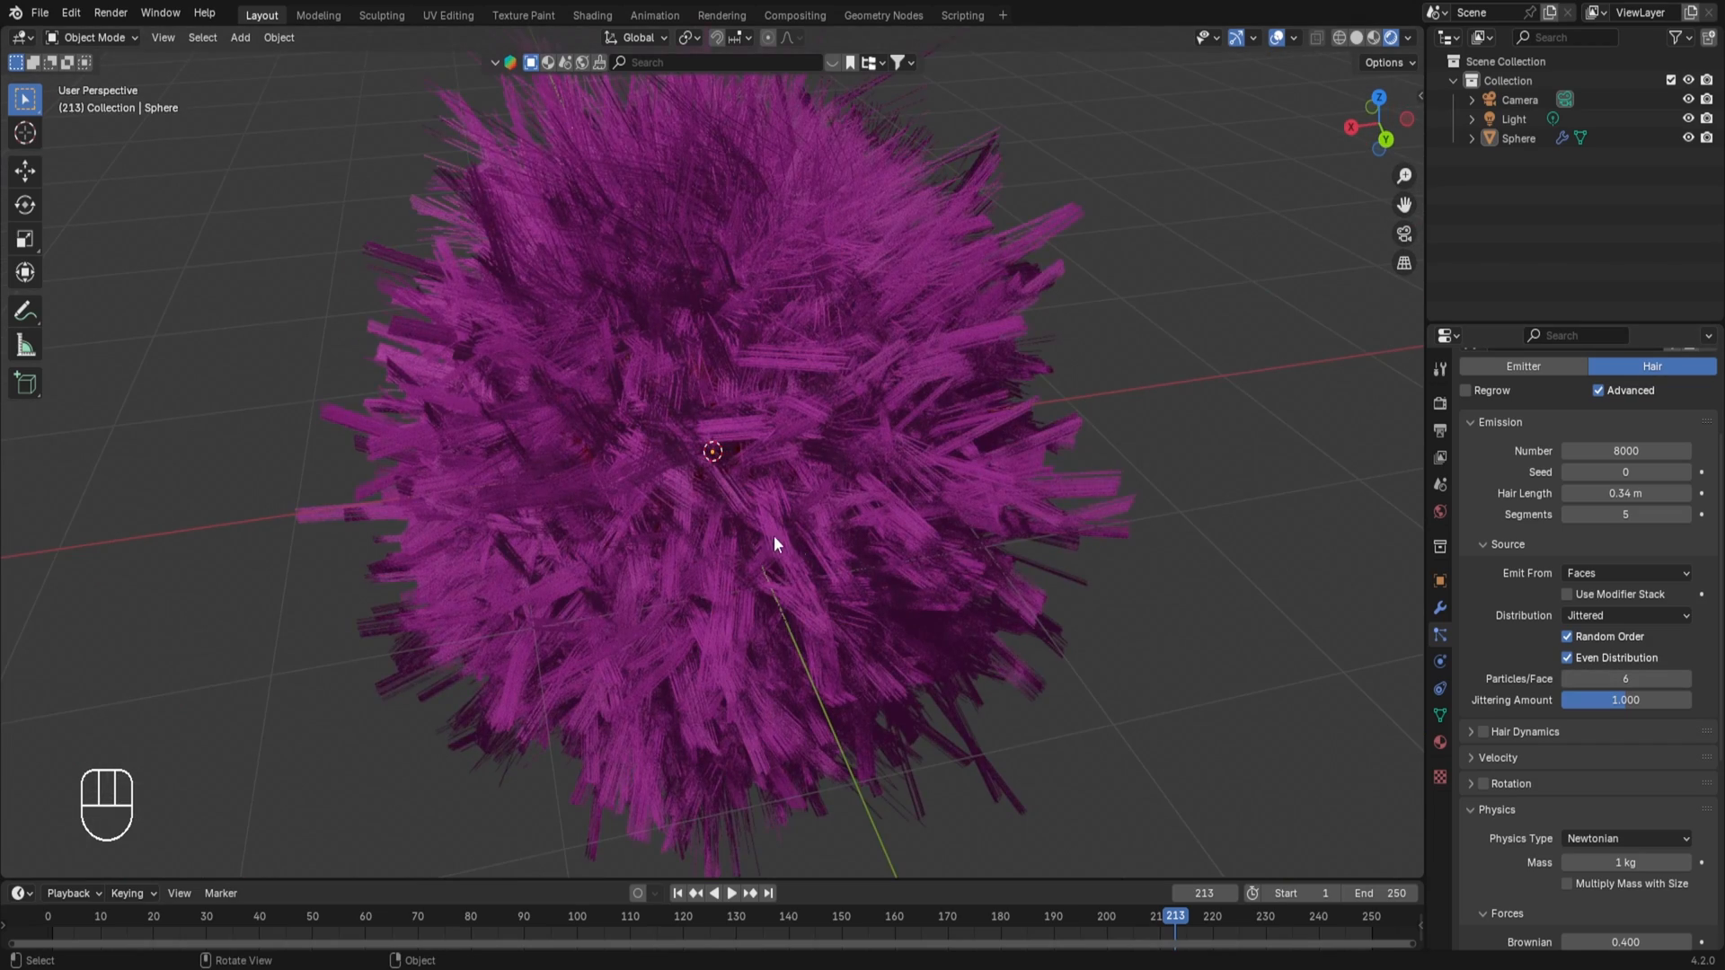
scroll(769, 541, up, 2)
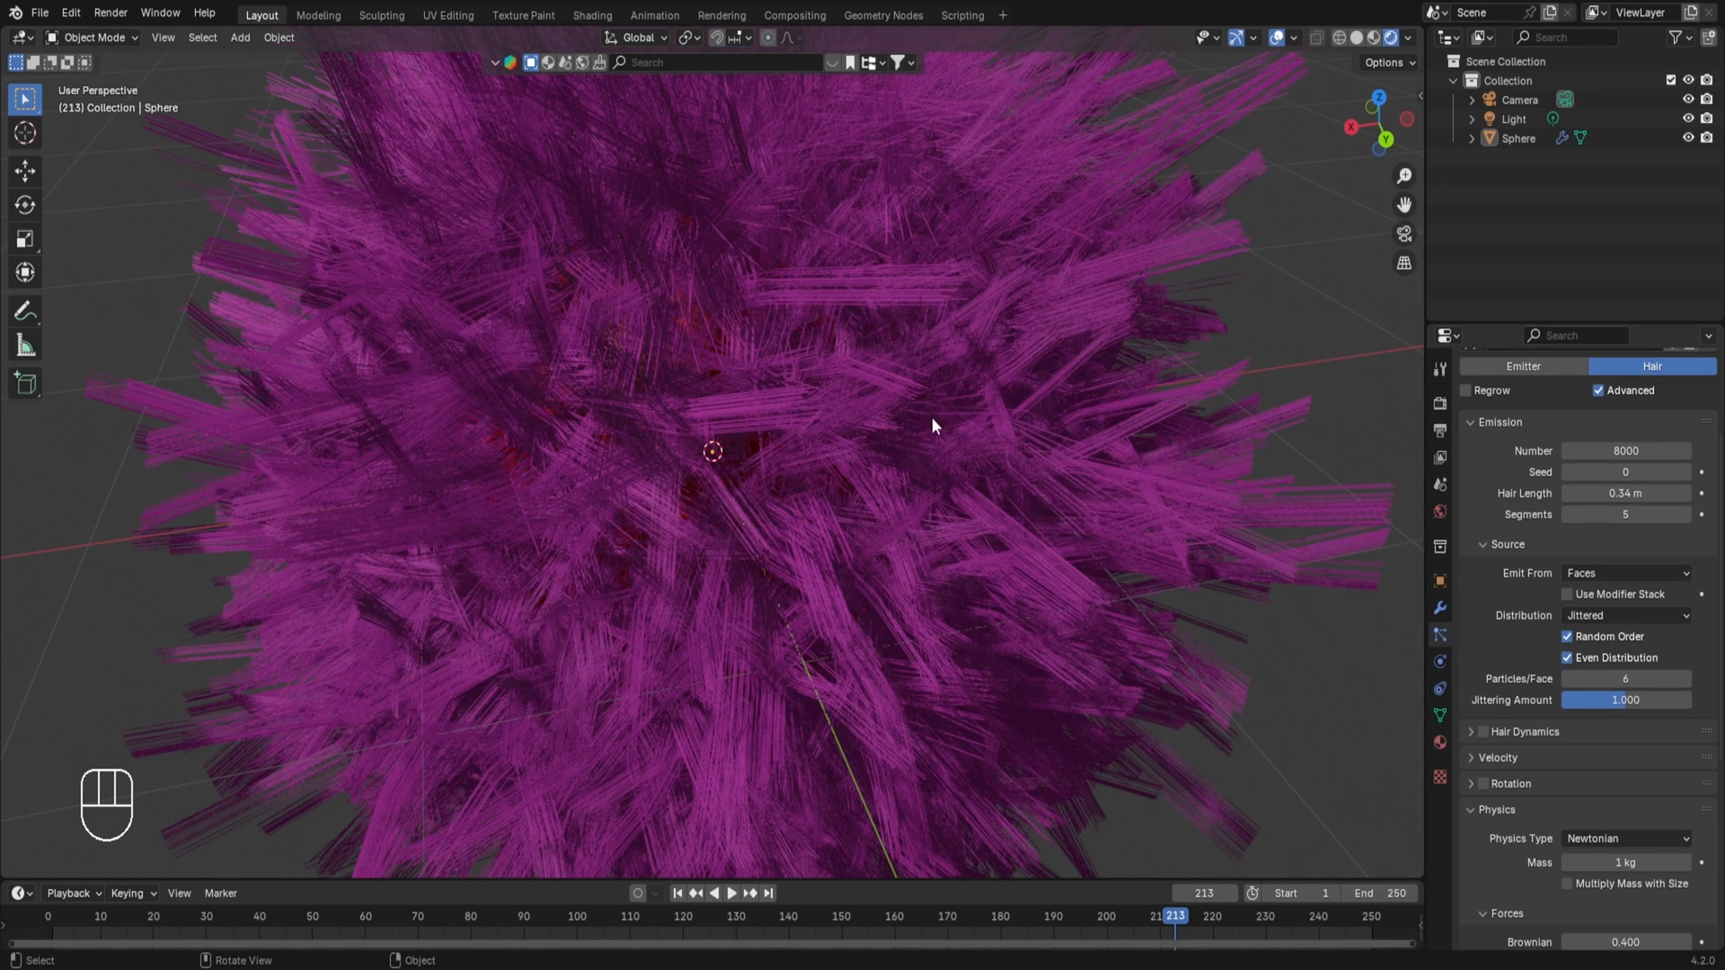
scroll(894, 391, down, 2)
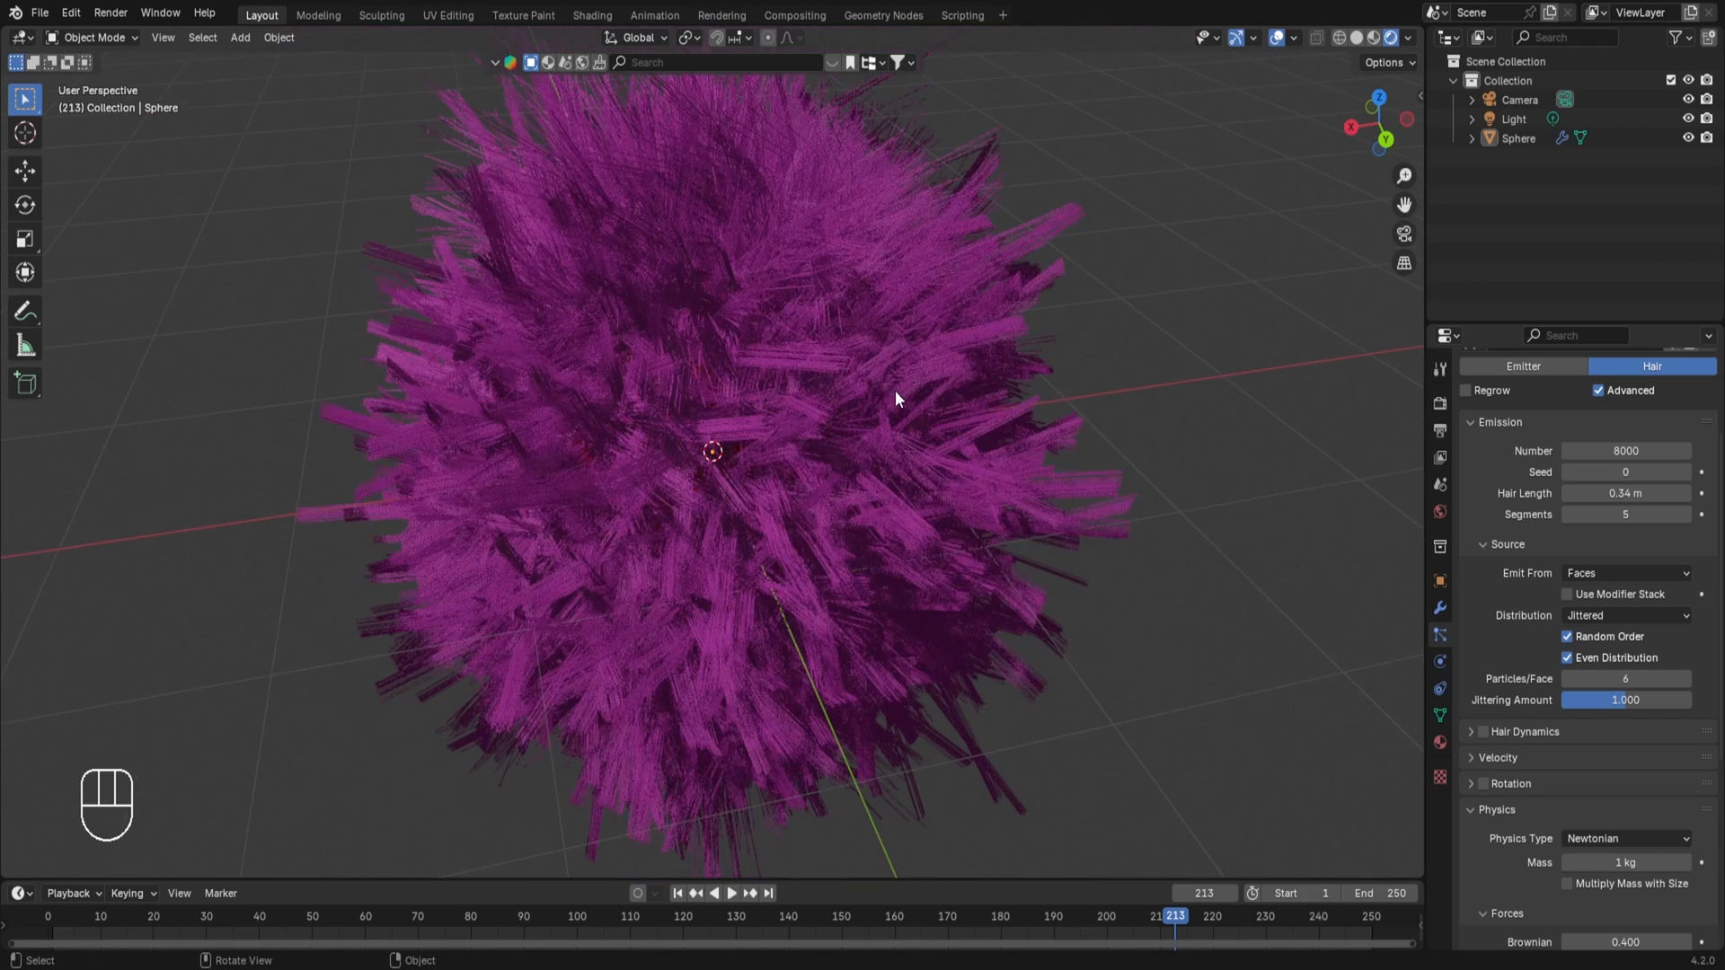
click(1603, 678)
text(0)
key(Return)
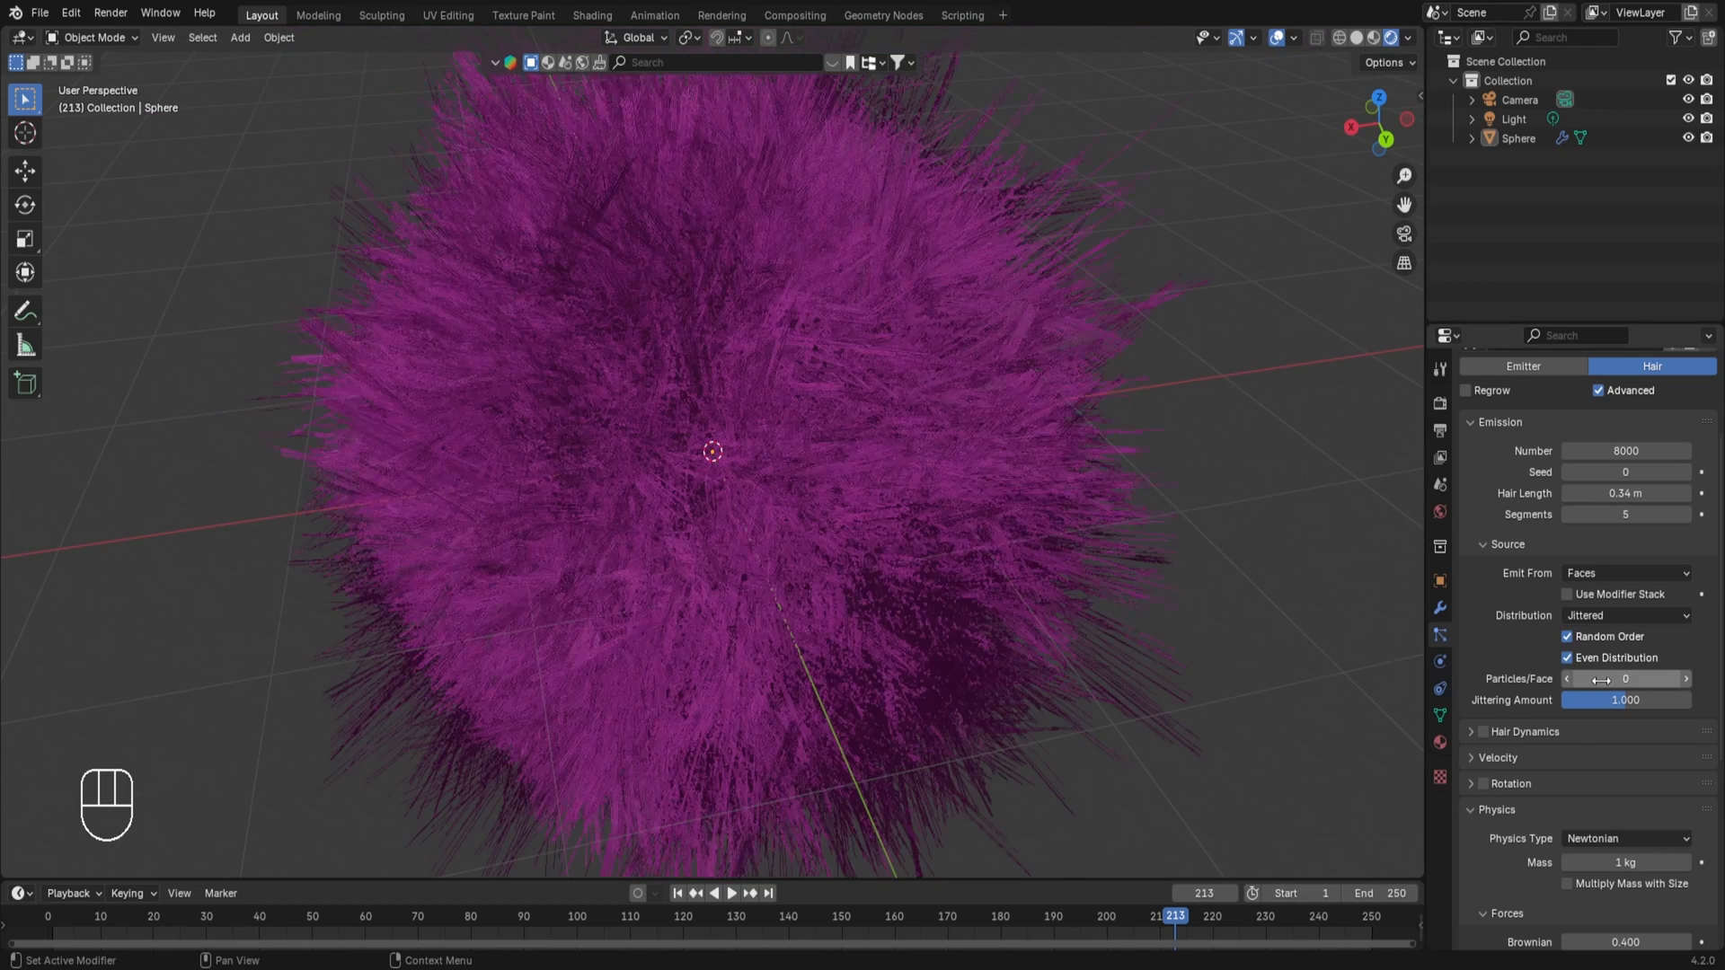
- Set the hair's Brownian force to 0.09 and inspect the fur ball from another angle
middle_drag(1537, 748, 1537, 557)
drag(1625, 751, 1585, 751)
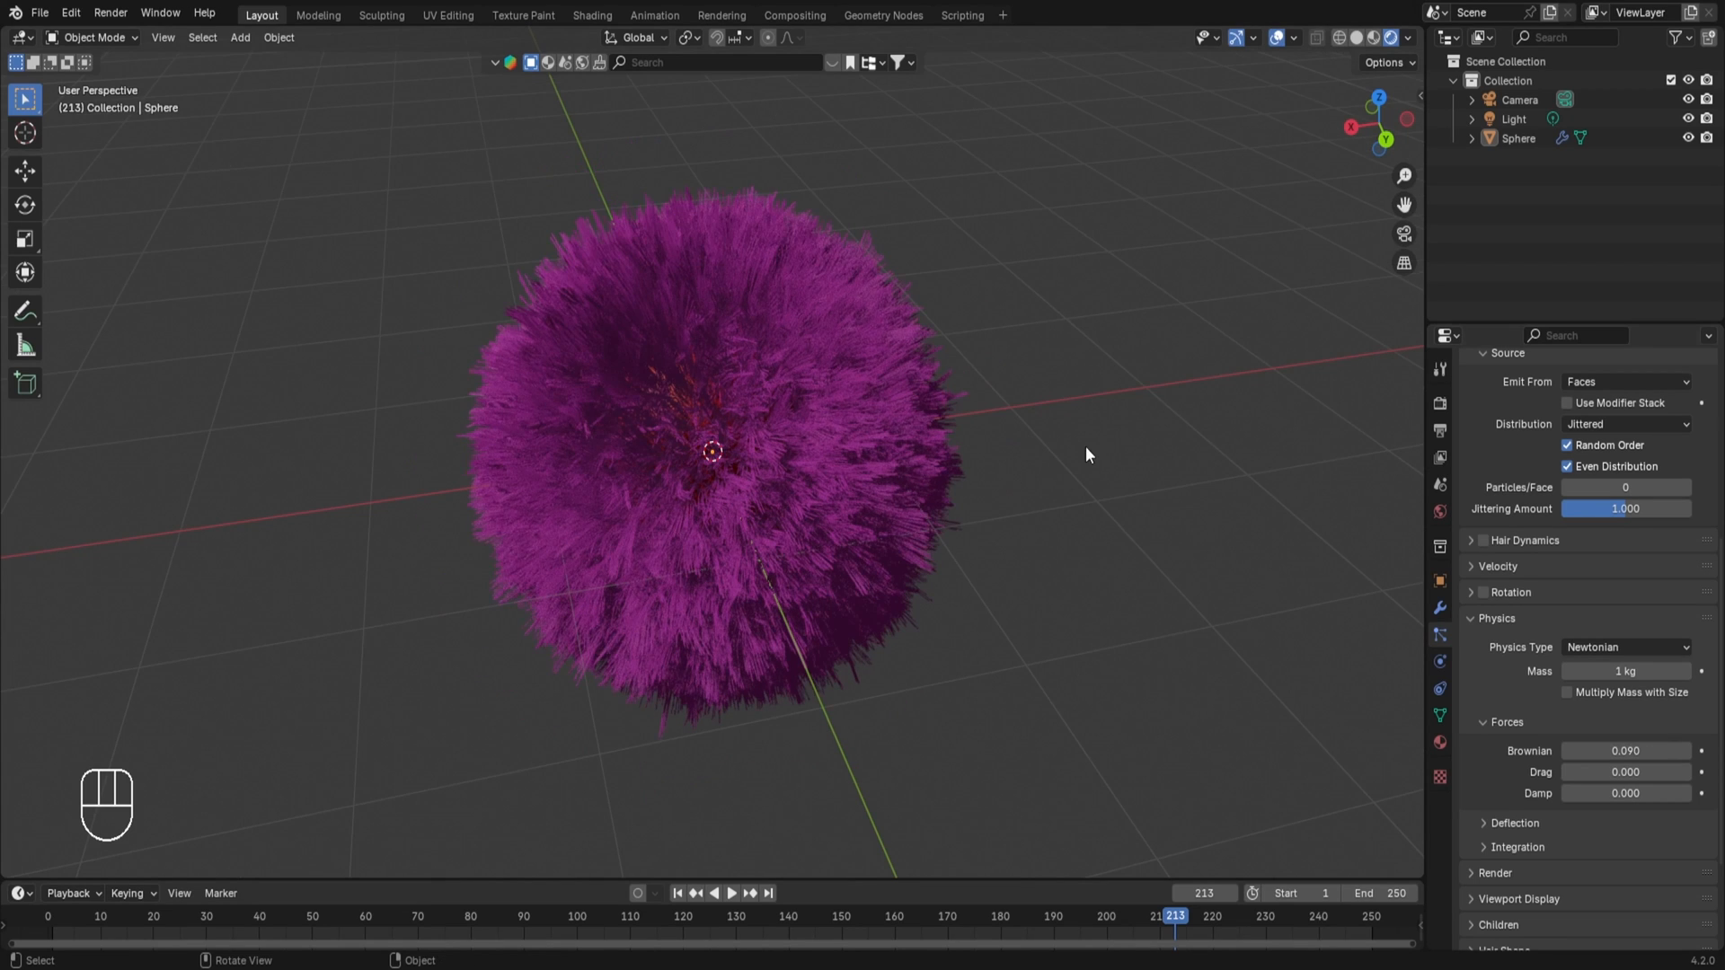
middle_drag(768, 446, 789, 600)
scroll(890, 528, down, 2)
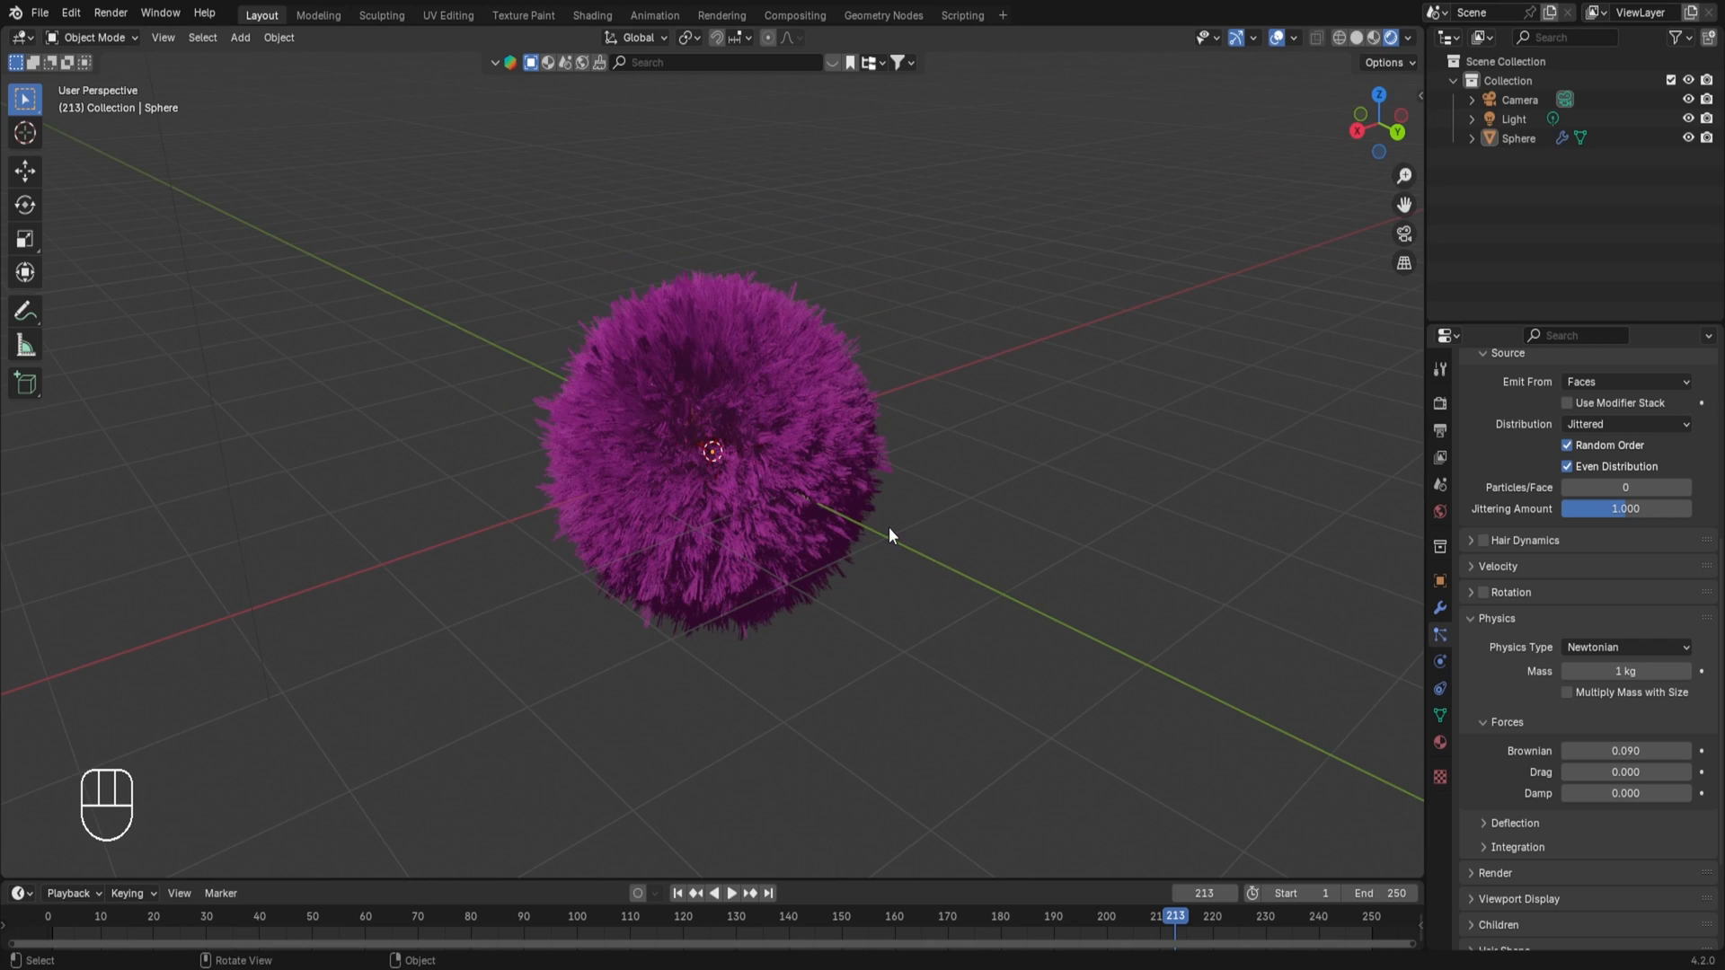
scroll(1592, 546, up, 6)
scroll(1603, 373, up, 2)
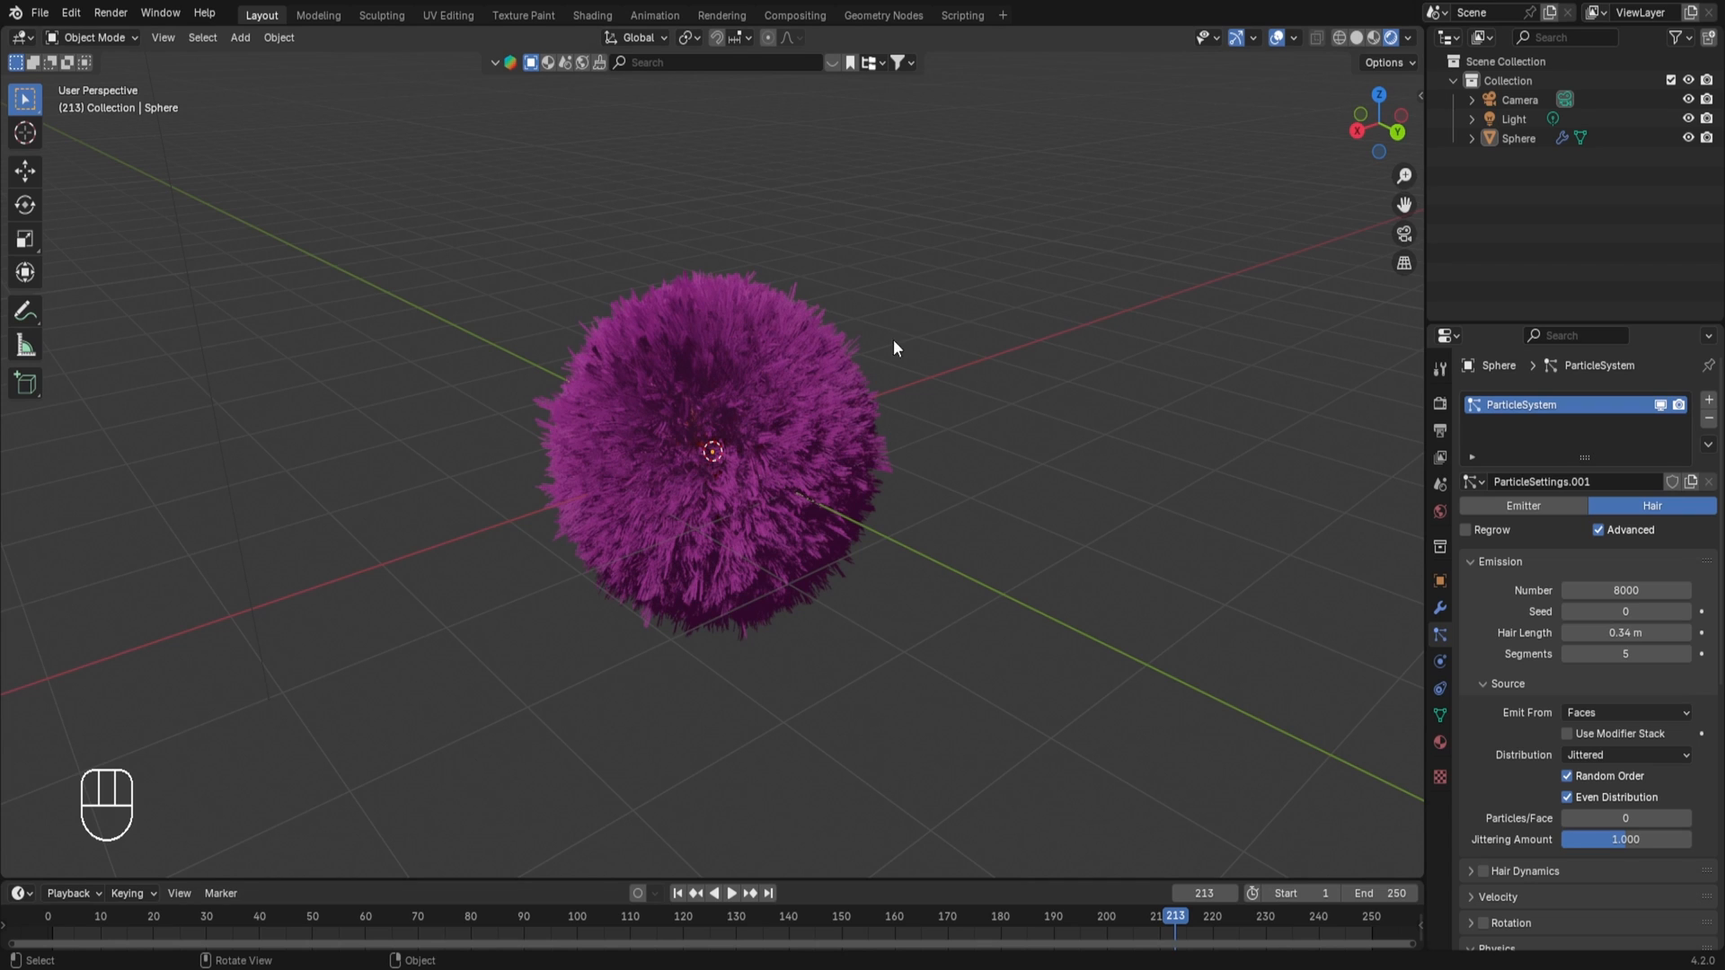
scroll(911, 339, down, 2)
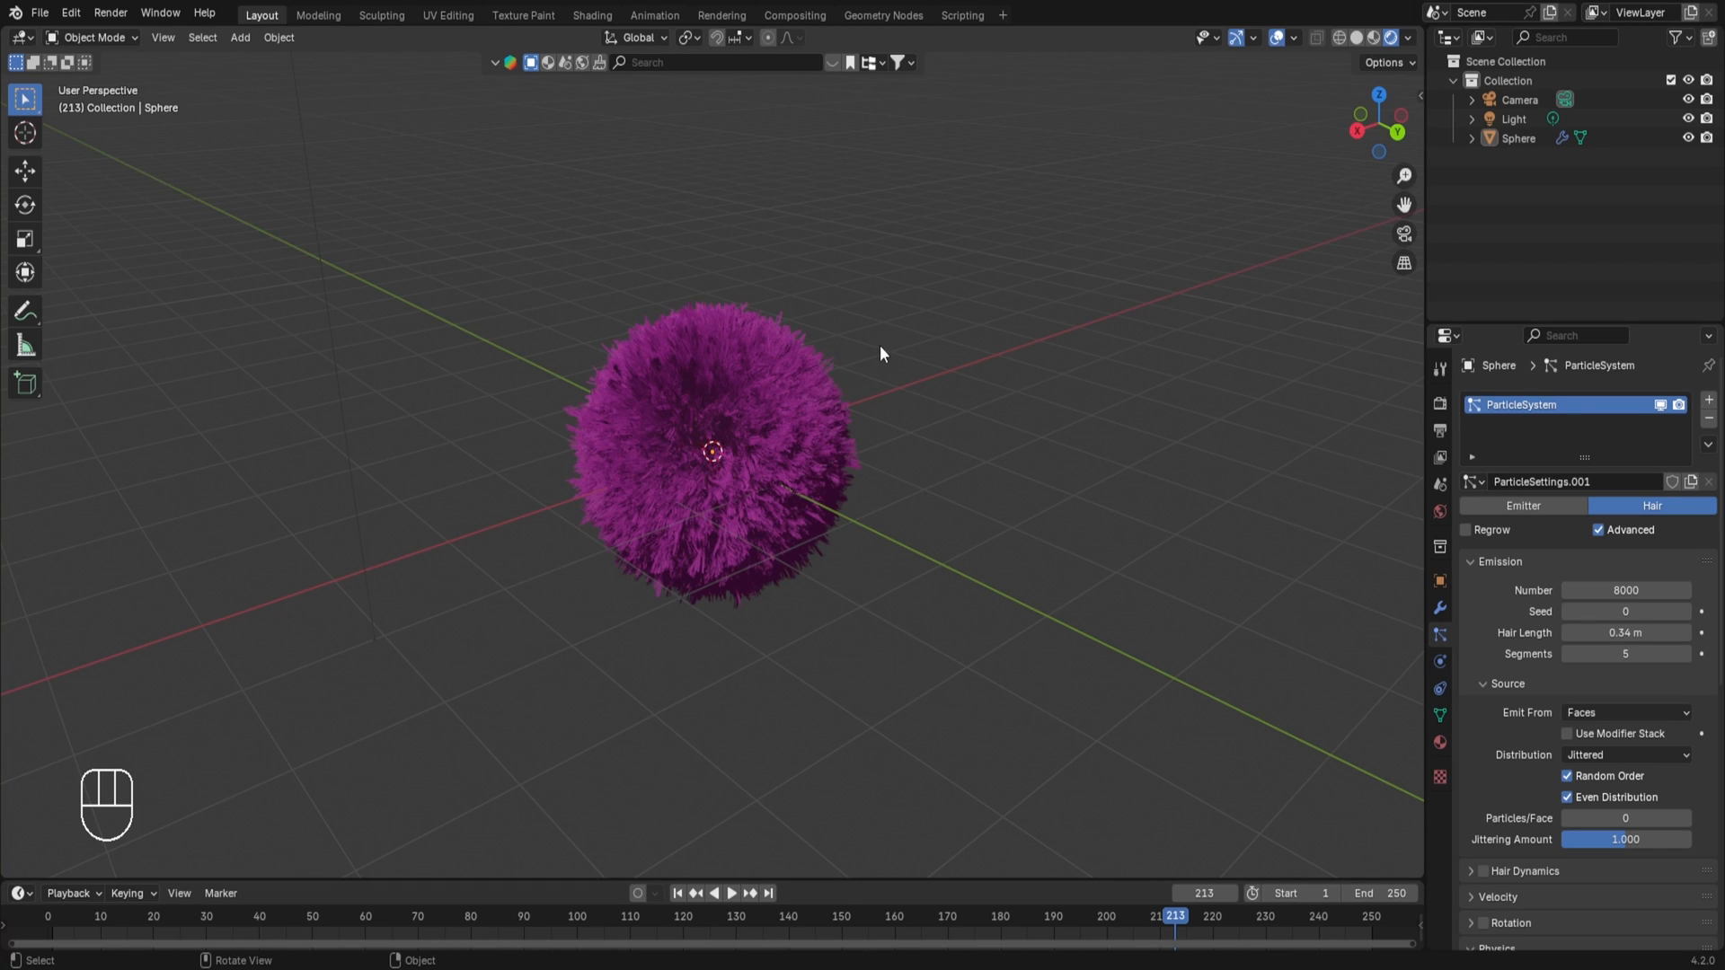
- Switch the viewport to Solid shading and duplicate the hairy sphere about 3.6 m along the Y axis
click(744, 383)
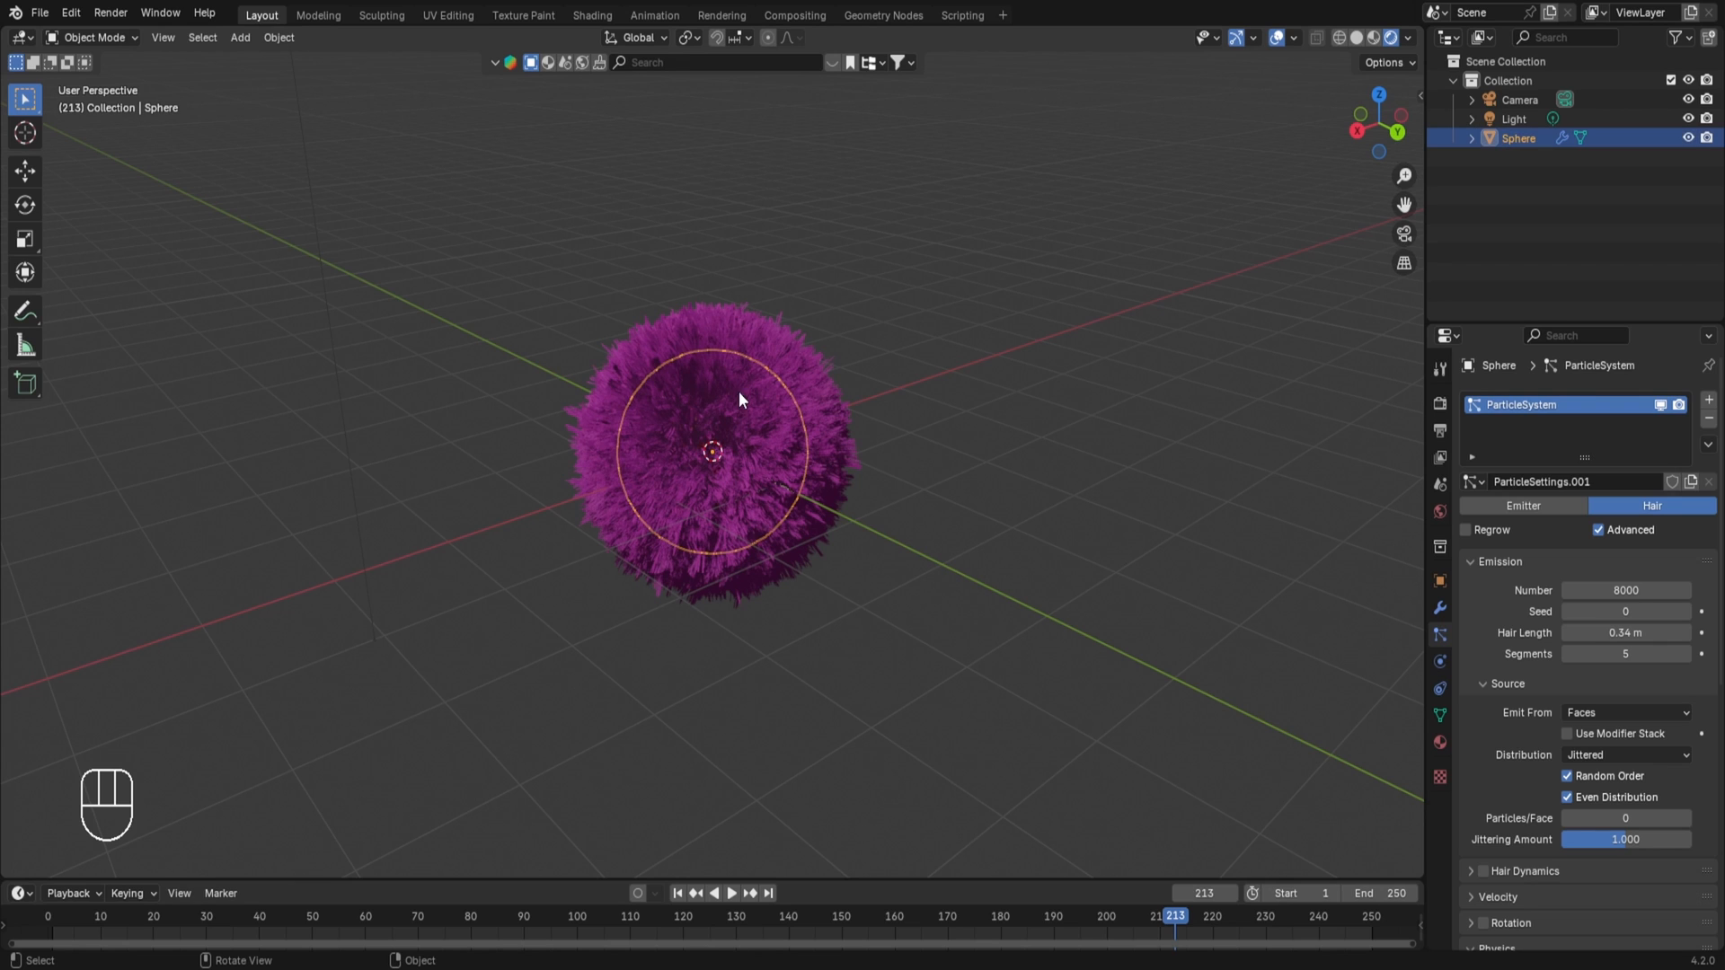
click(1355, 37)
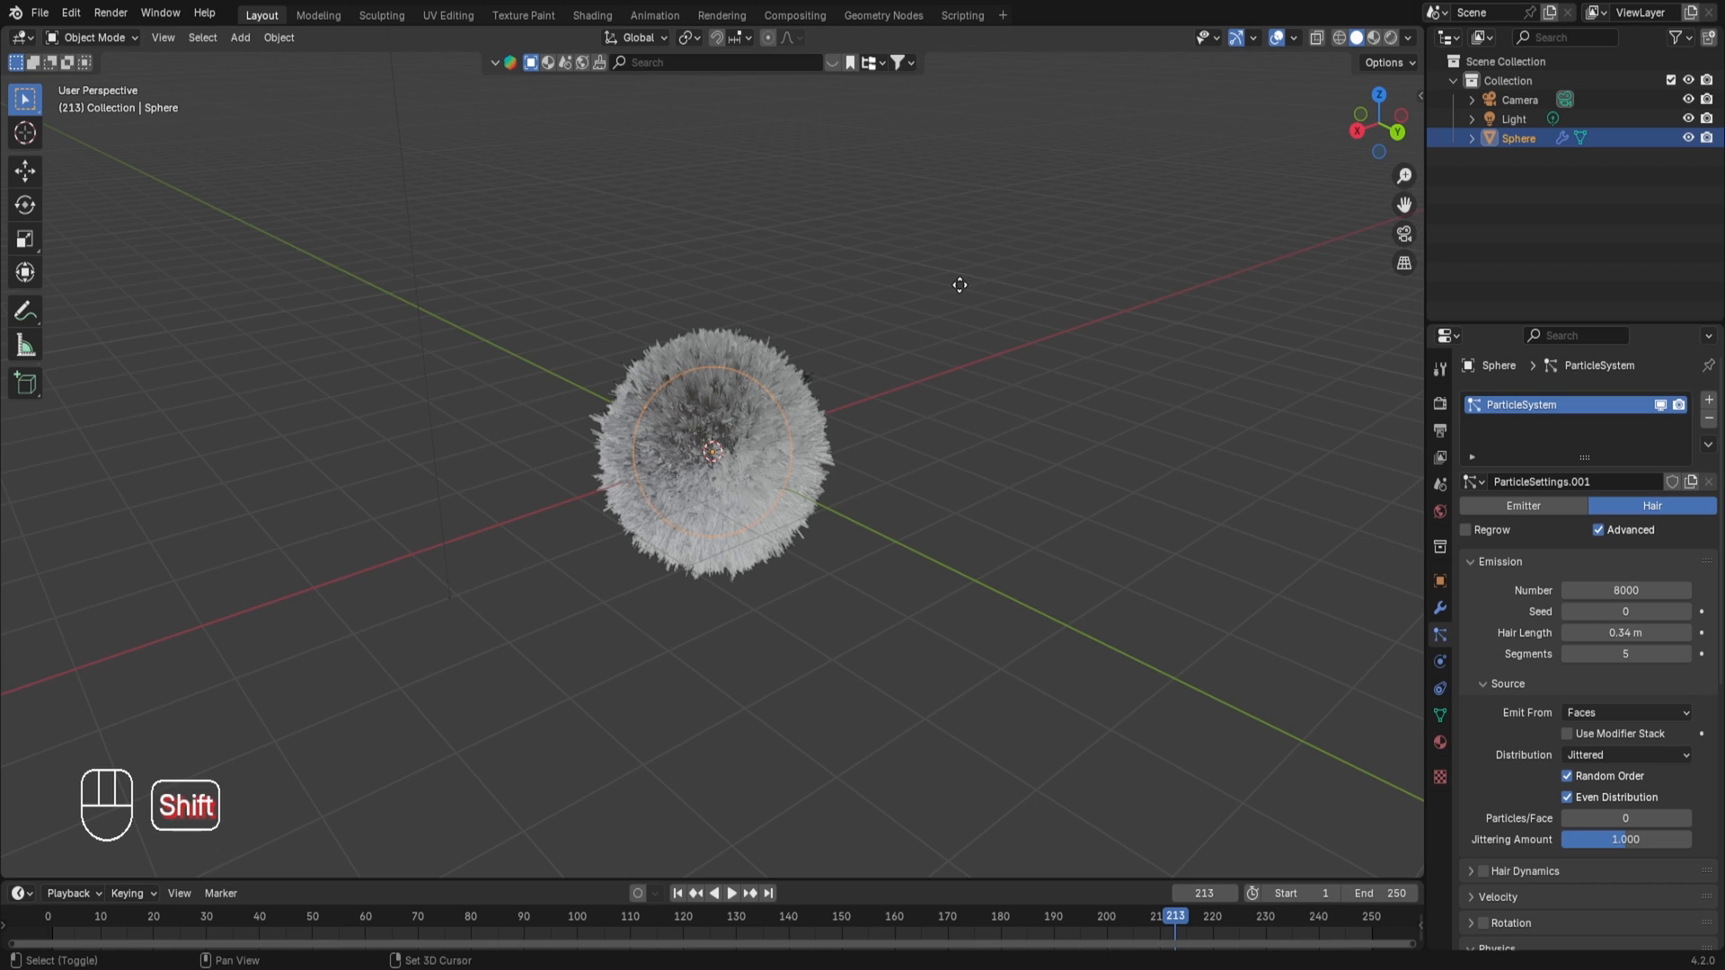
key(shift+d)
key(y)
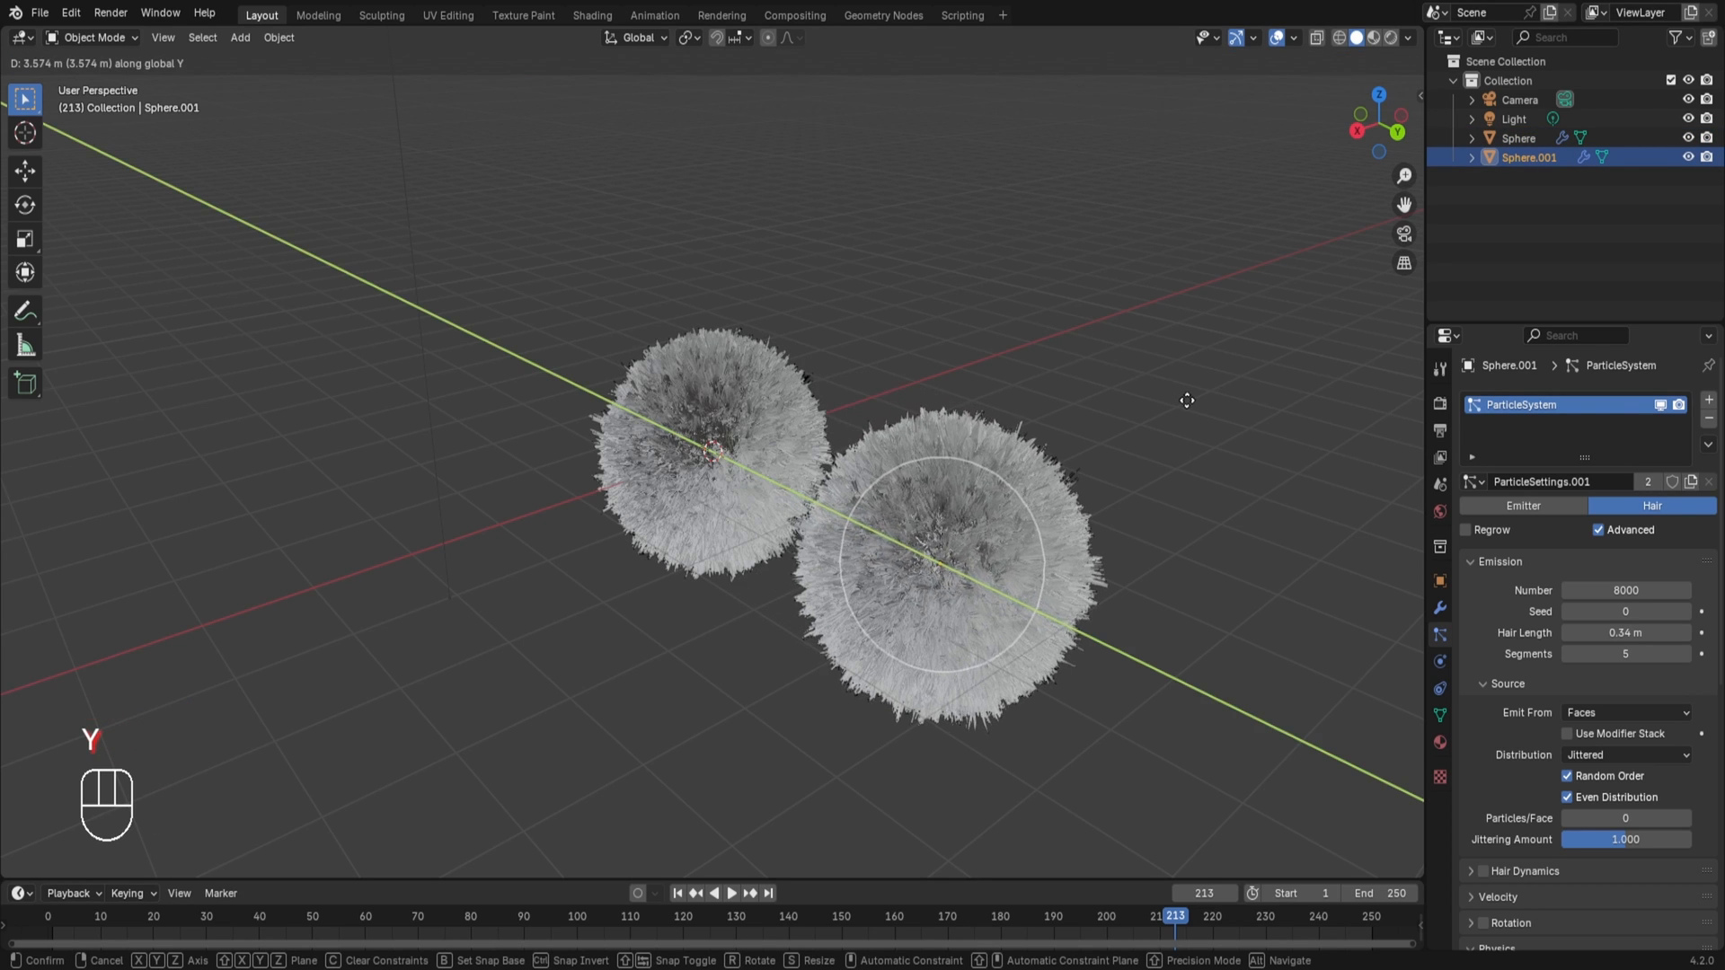
click(1187, 401)
- Duplicate the second hairy sphere further along the Y axis to form a row of three
scroll(1157, 388, down, 4)
key(shift+d)
key(y)
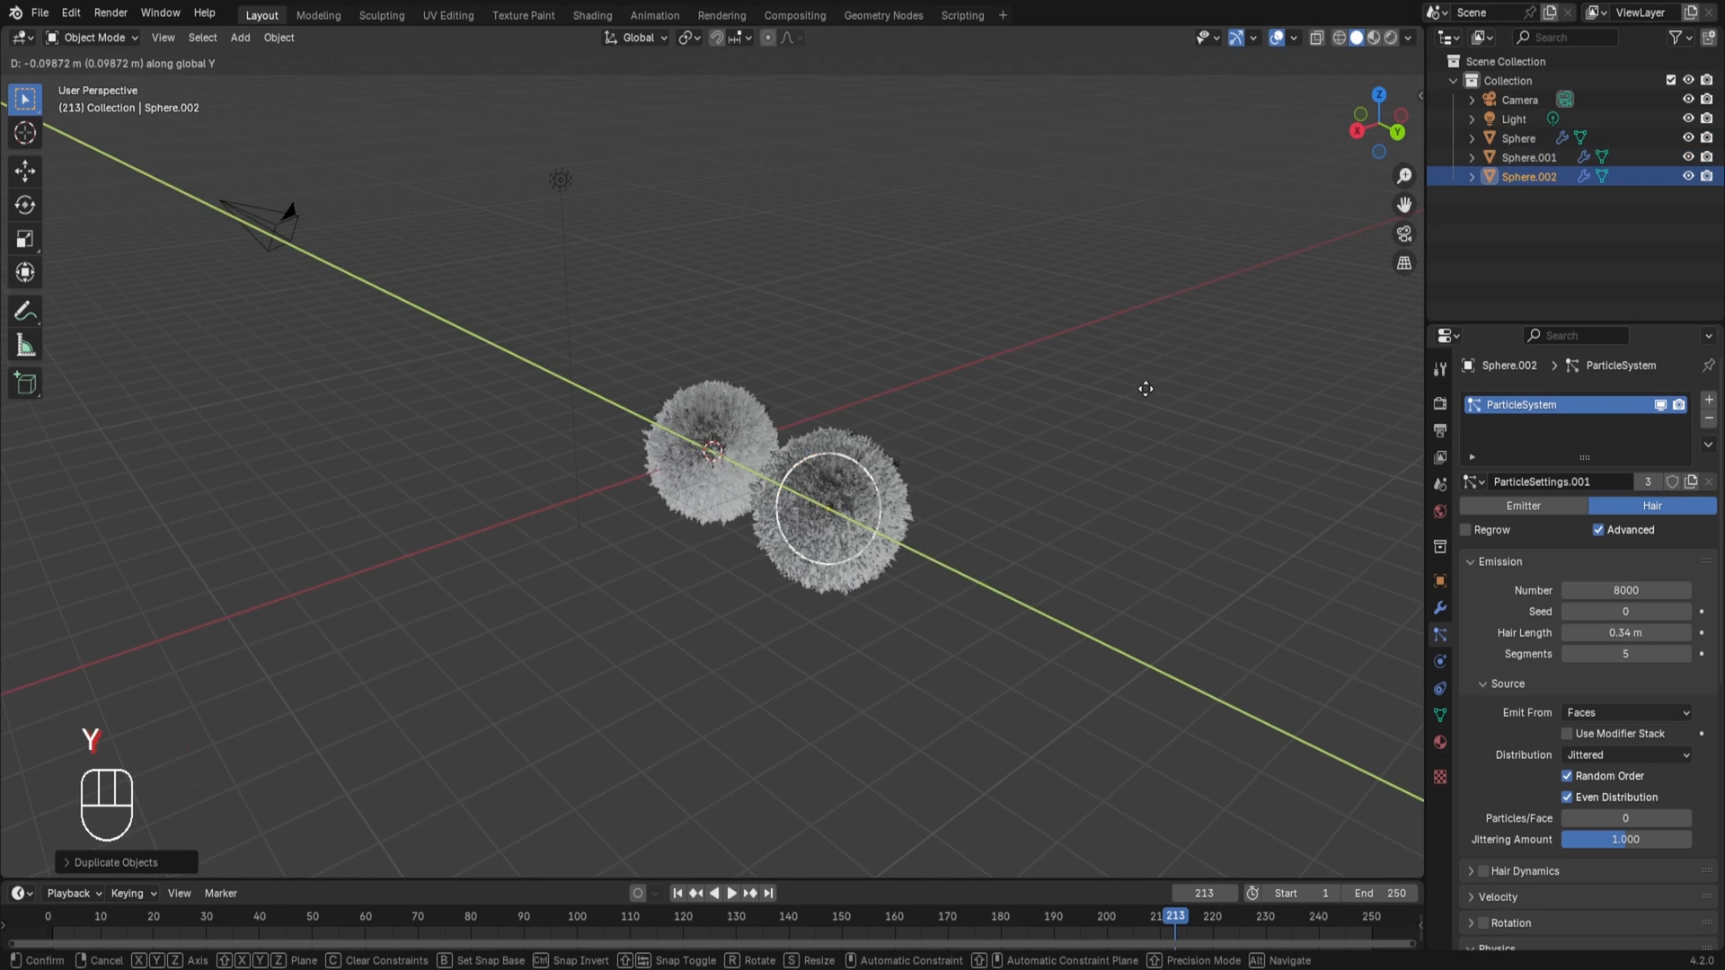
click(1168, 310)
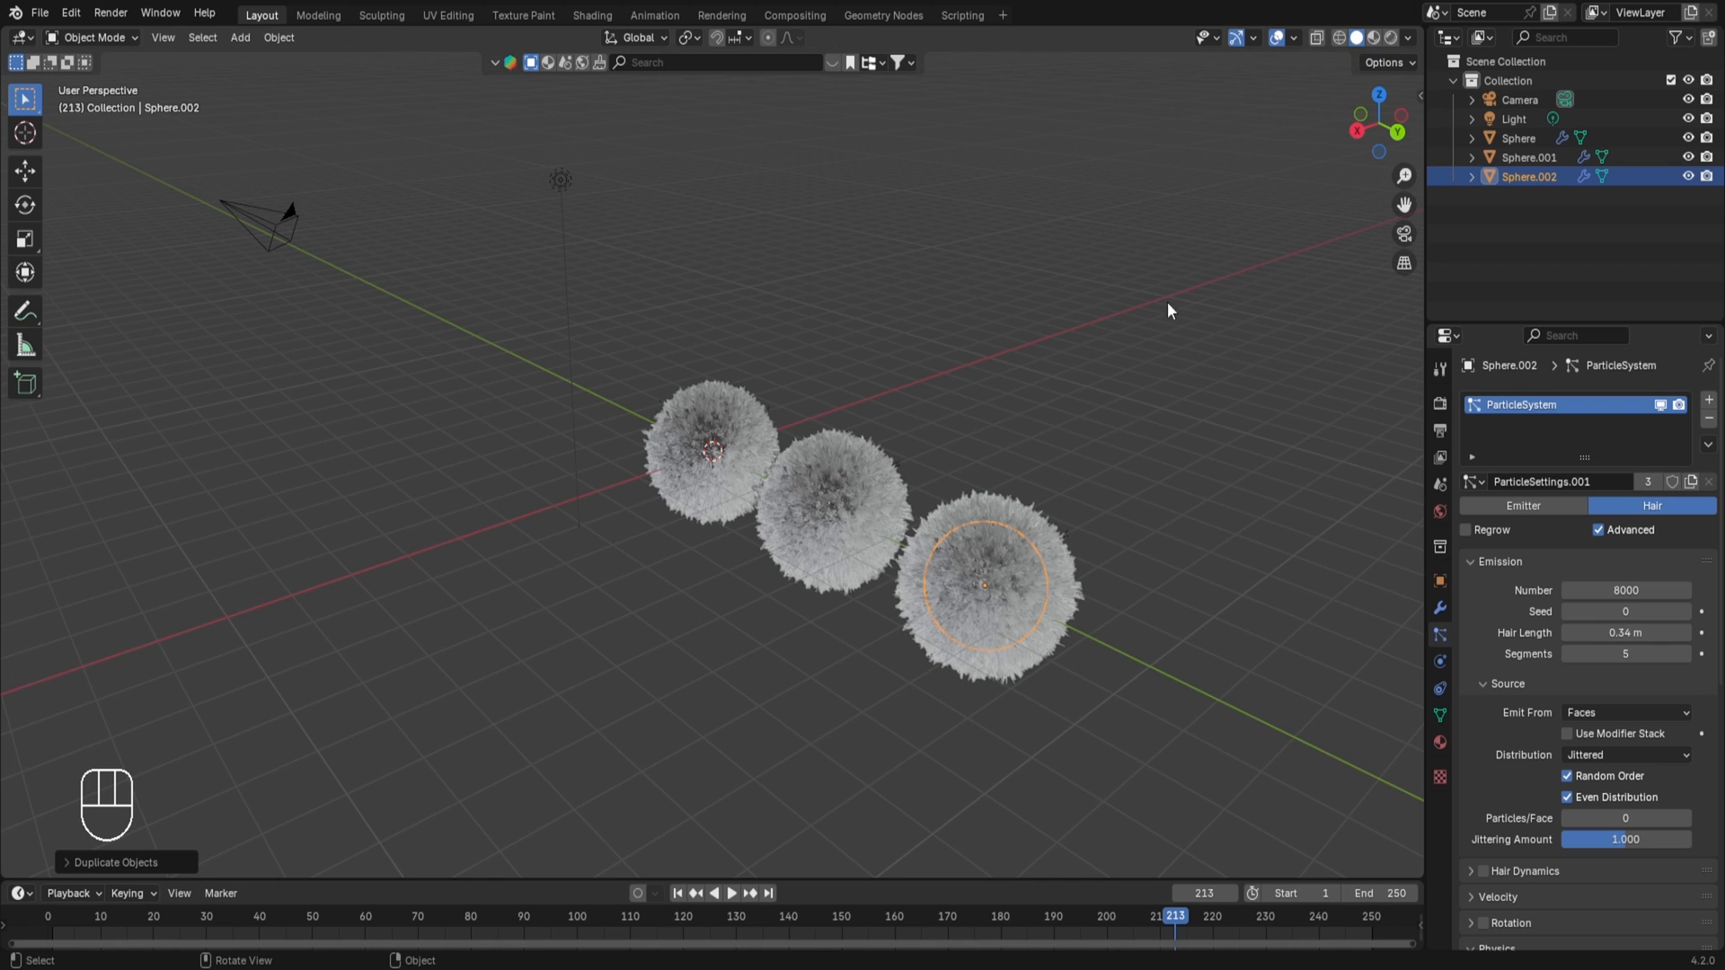
- Return to Rendered shading and duplicate the light about 9.4 m along the Y axis to illuminate the farther spheres
click(1390, 37)
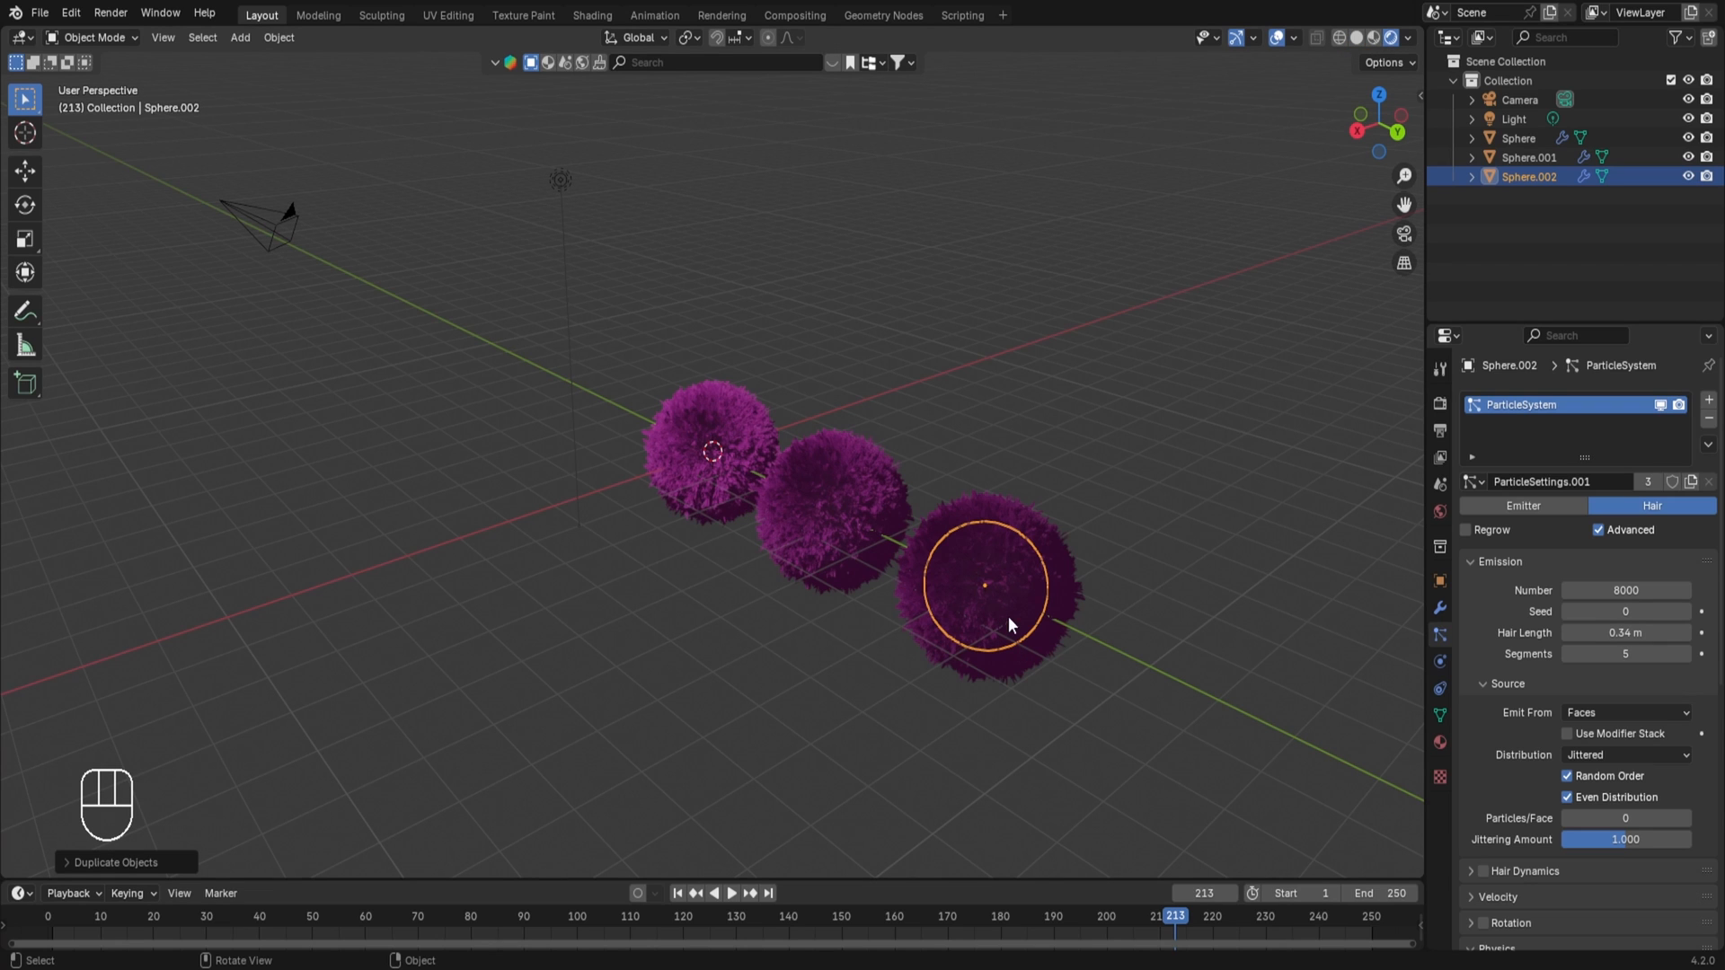
click(562, 182)
key(shift+d)
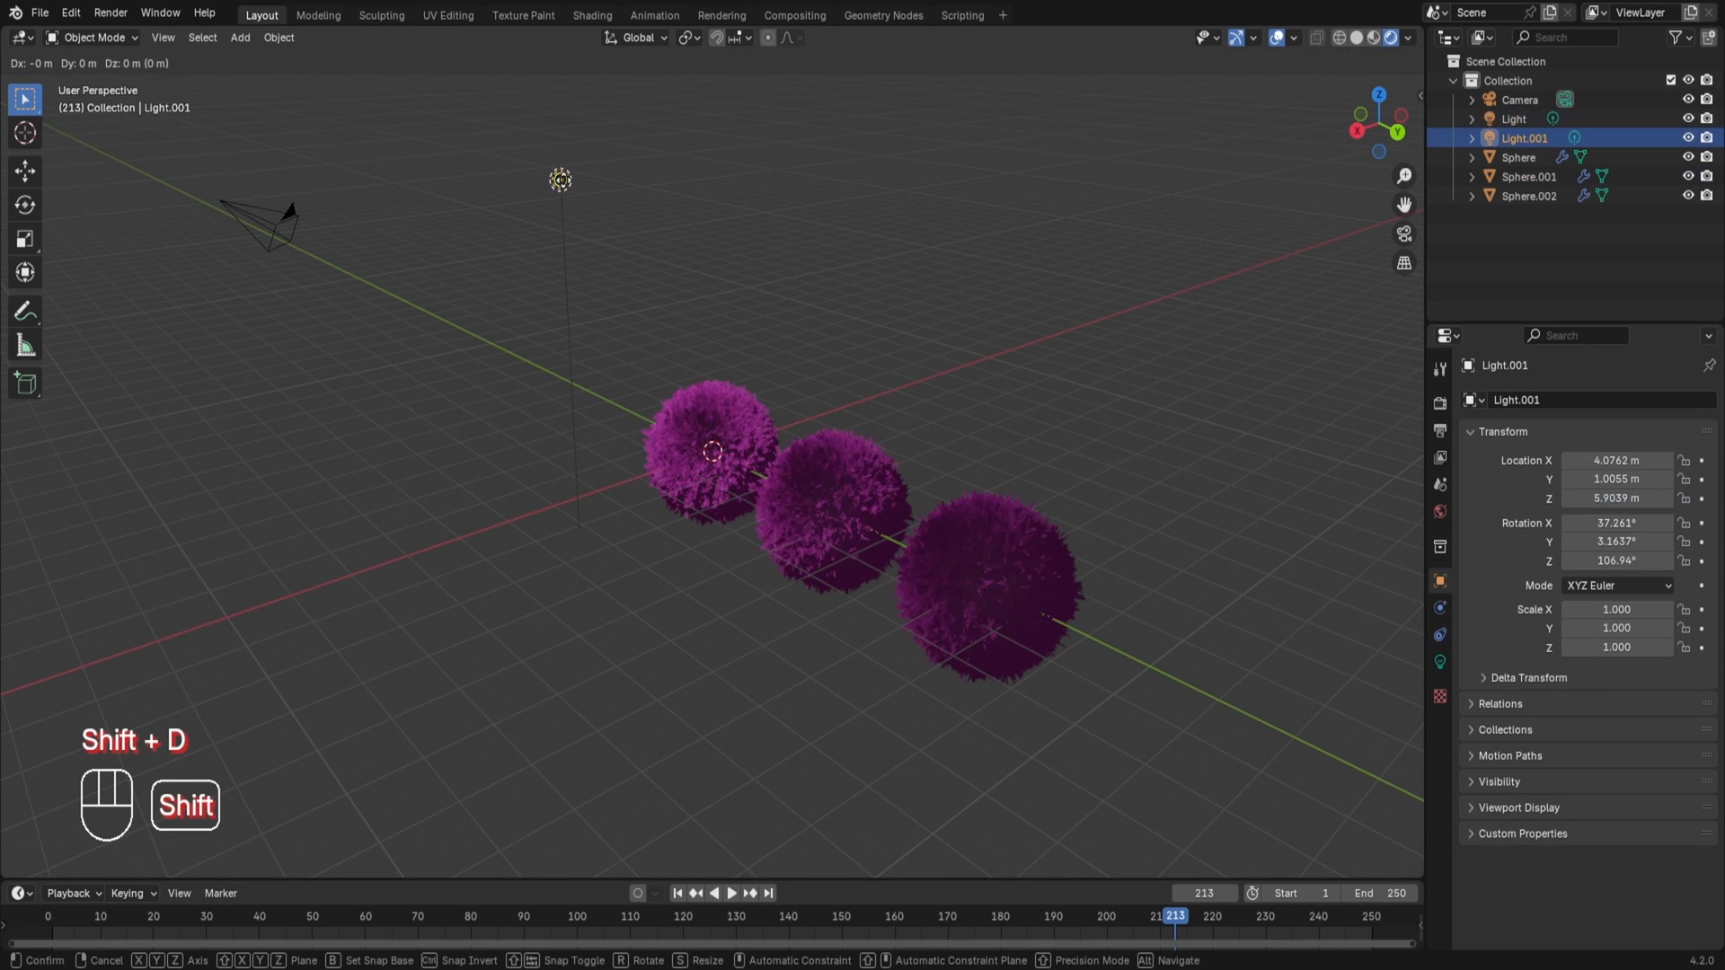
key(y)
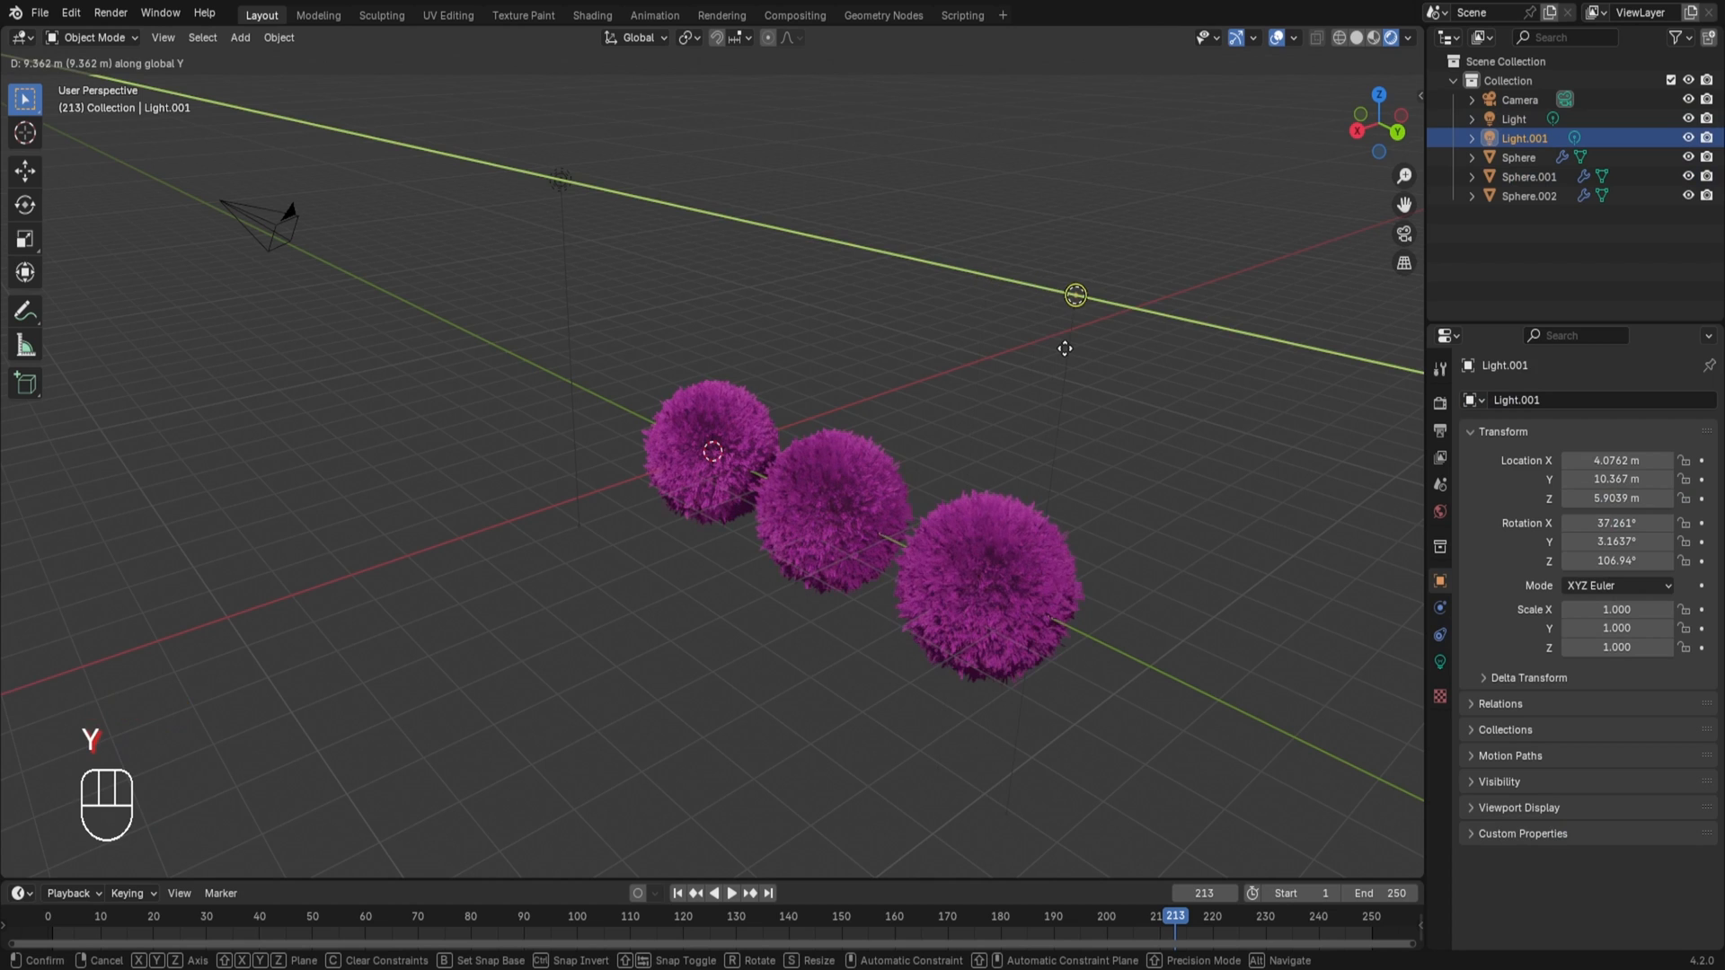
click(930, 356)
middle_drag(930, 356, 989, 379)
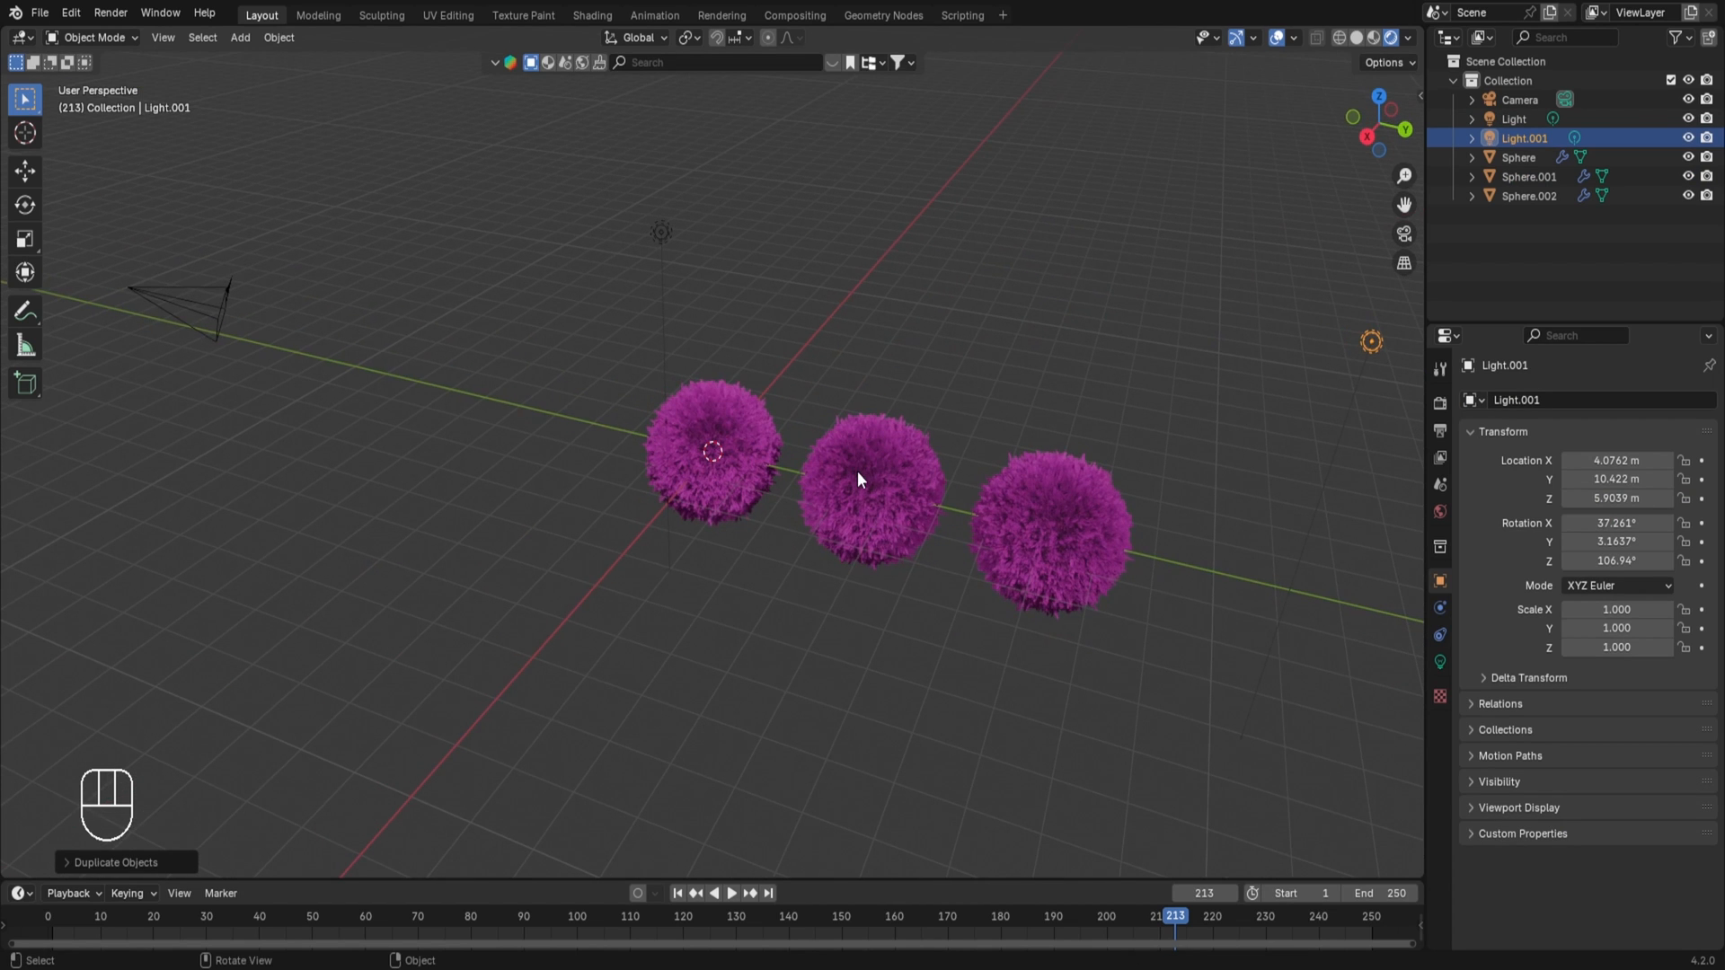
- Add a third material slot to the middle fur ball and create a new material there with an orange base color
click(857, 471)
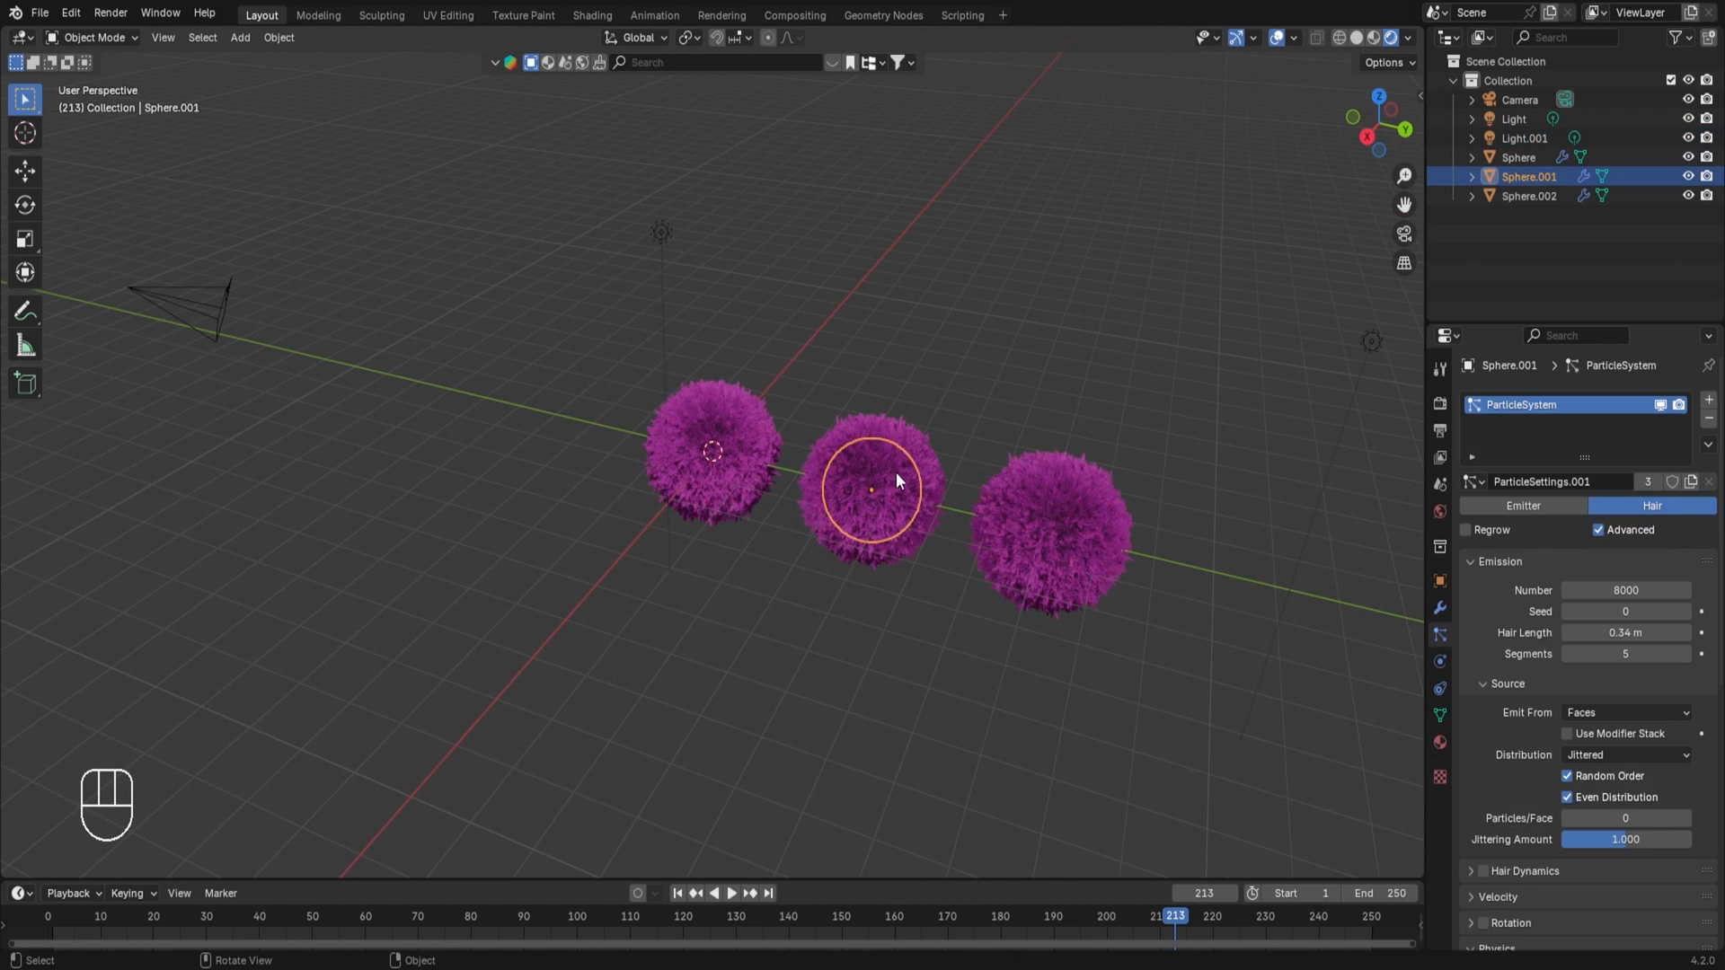
scroll(896, 472, up, 2)
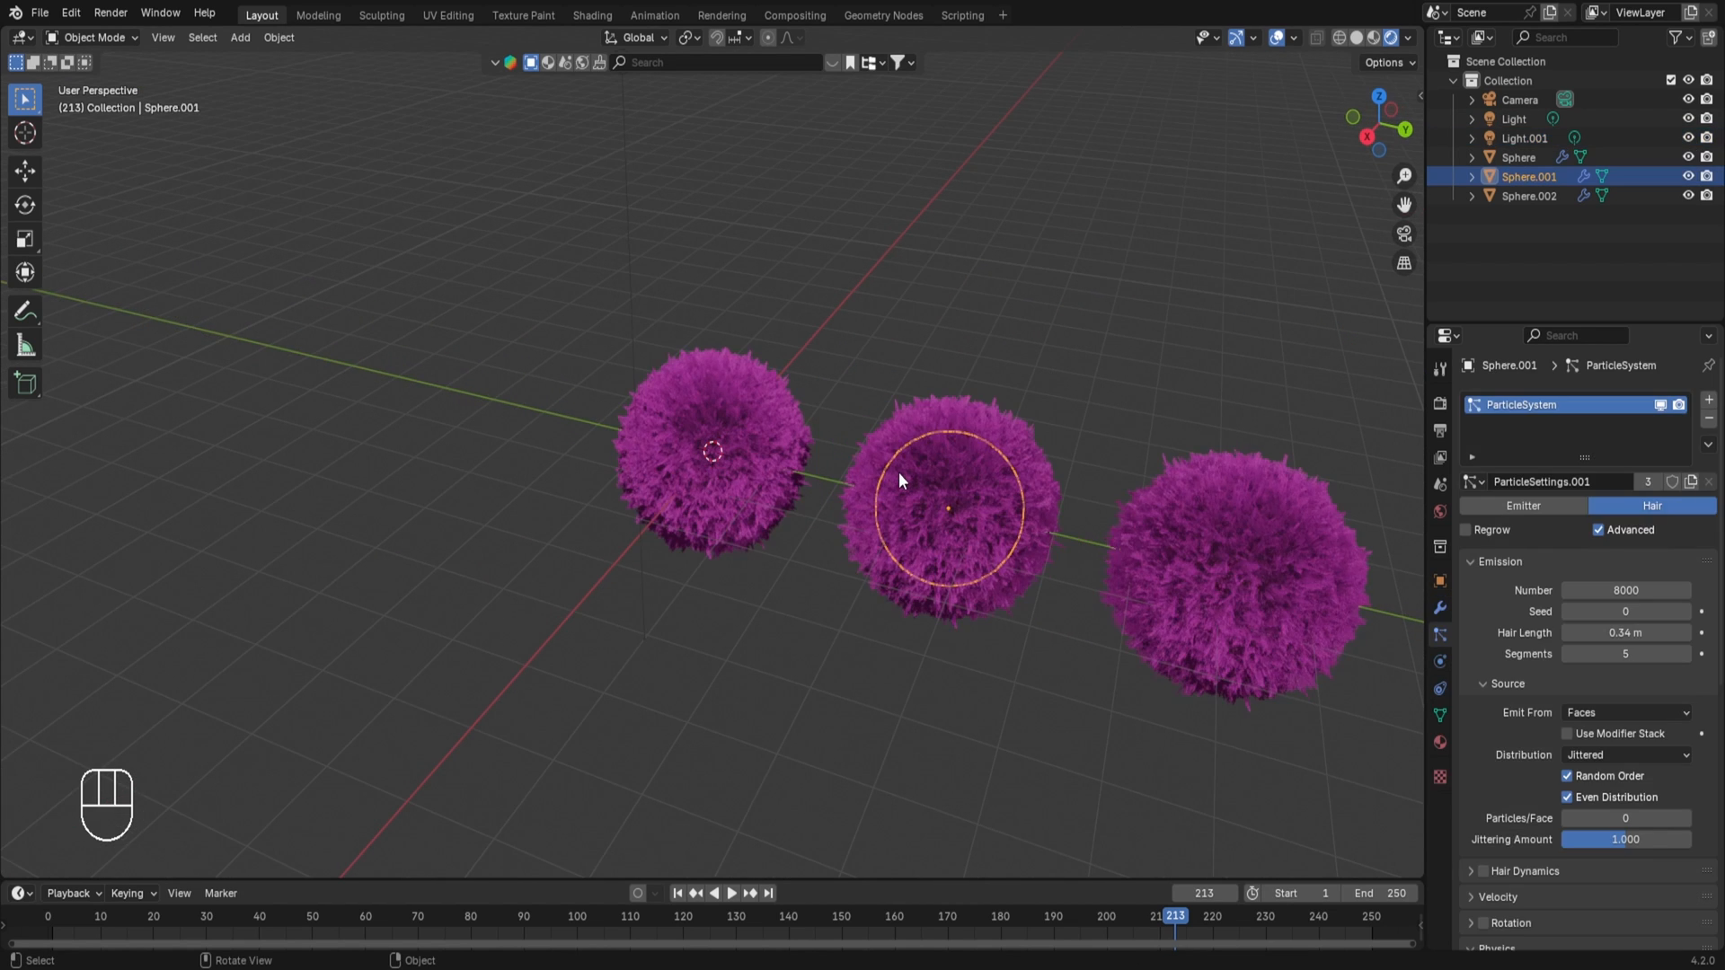
click(1439, 742)
click(1708, 399)
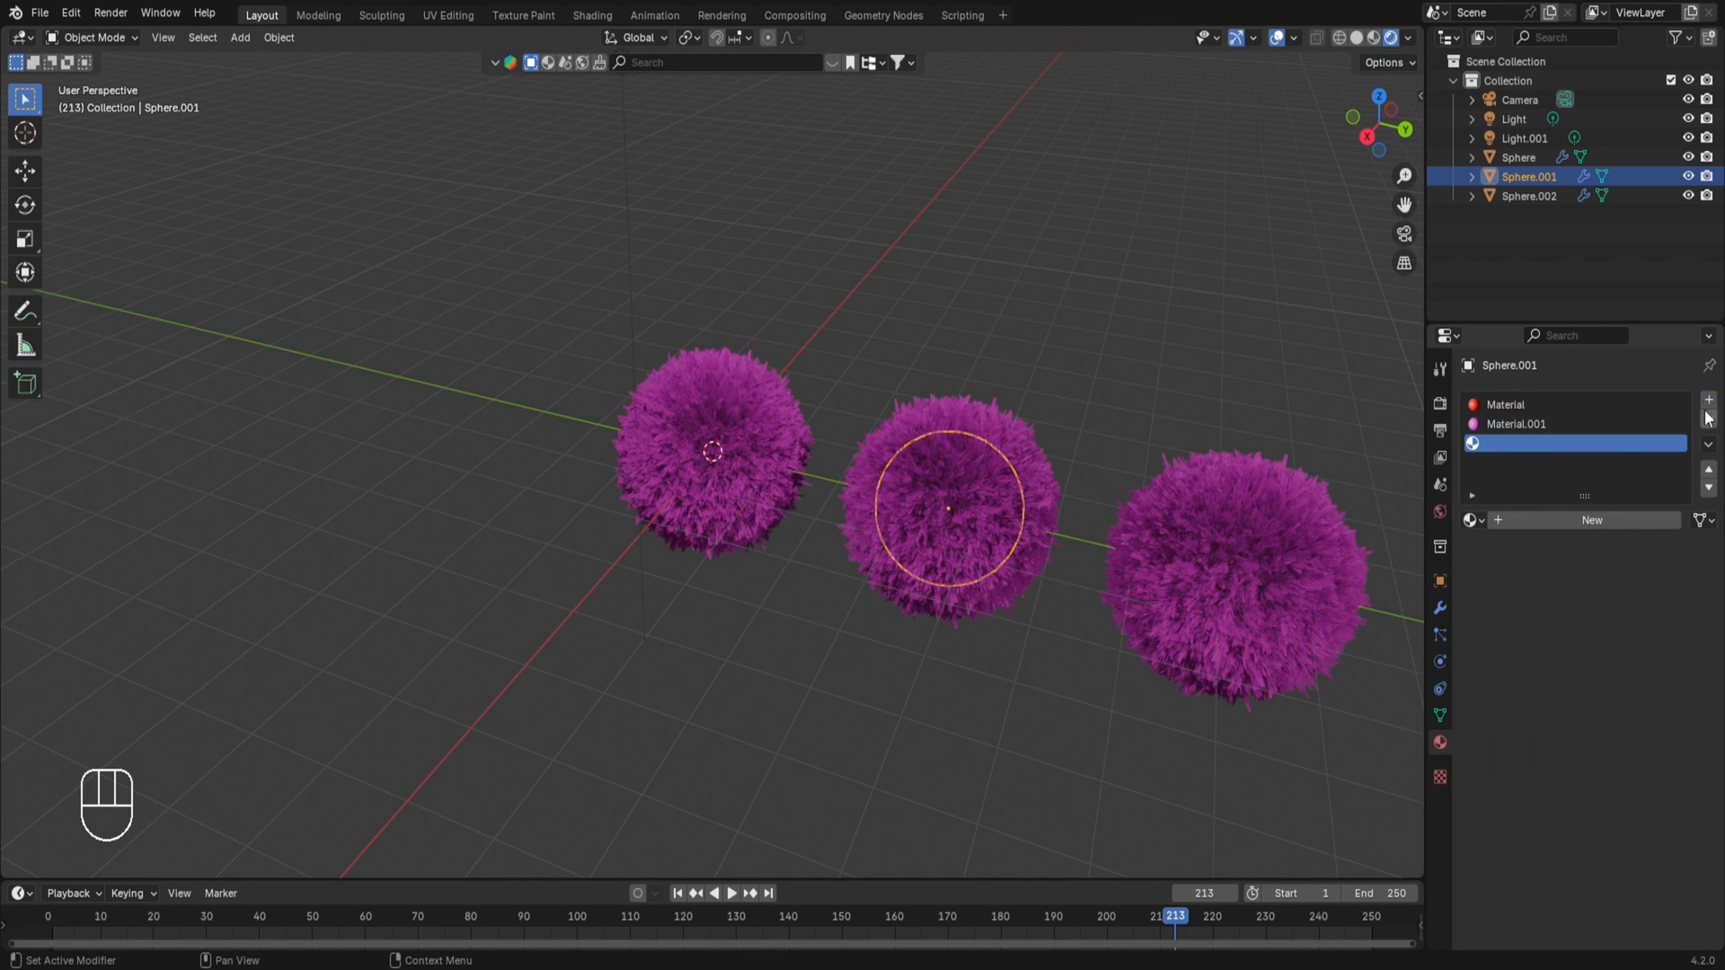
click(1547, 521)
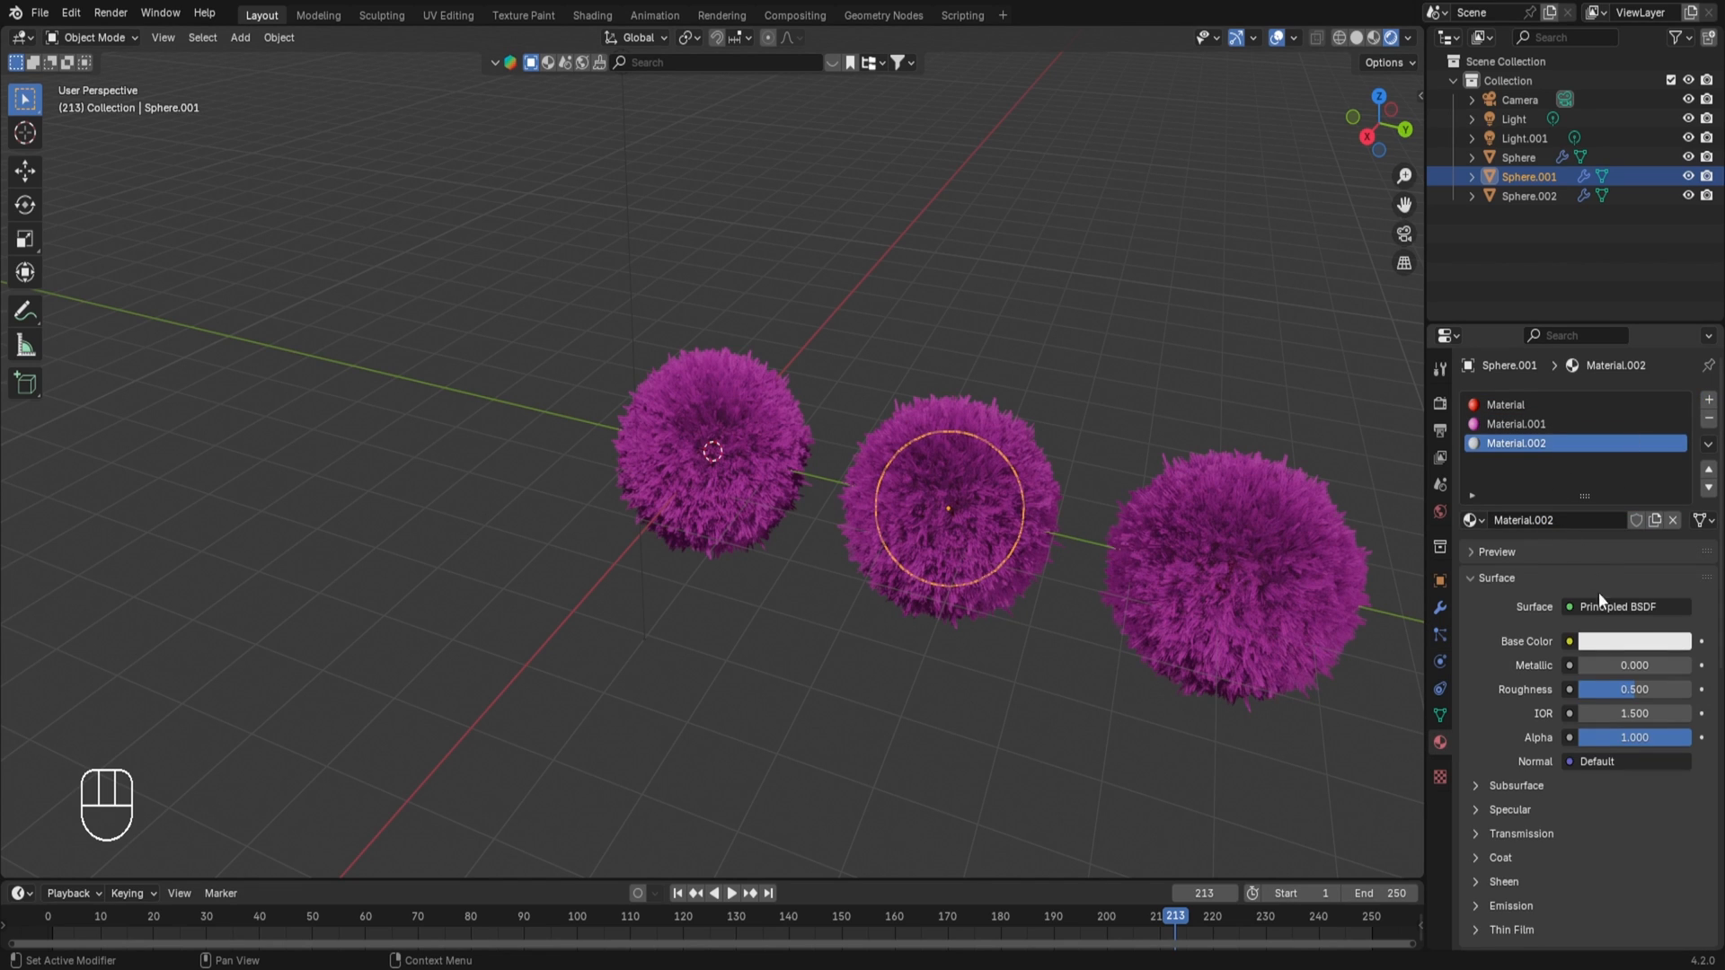
click(1607, 645)
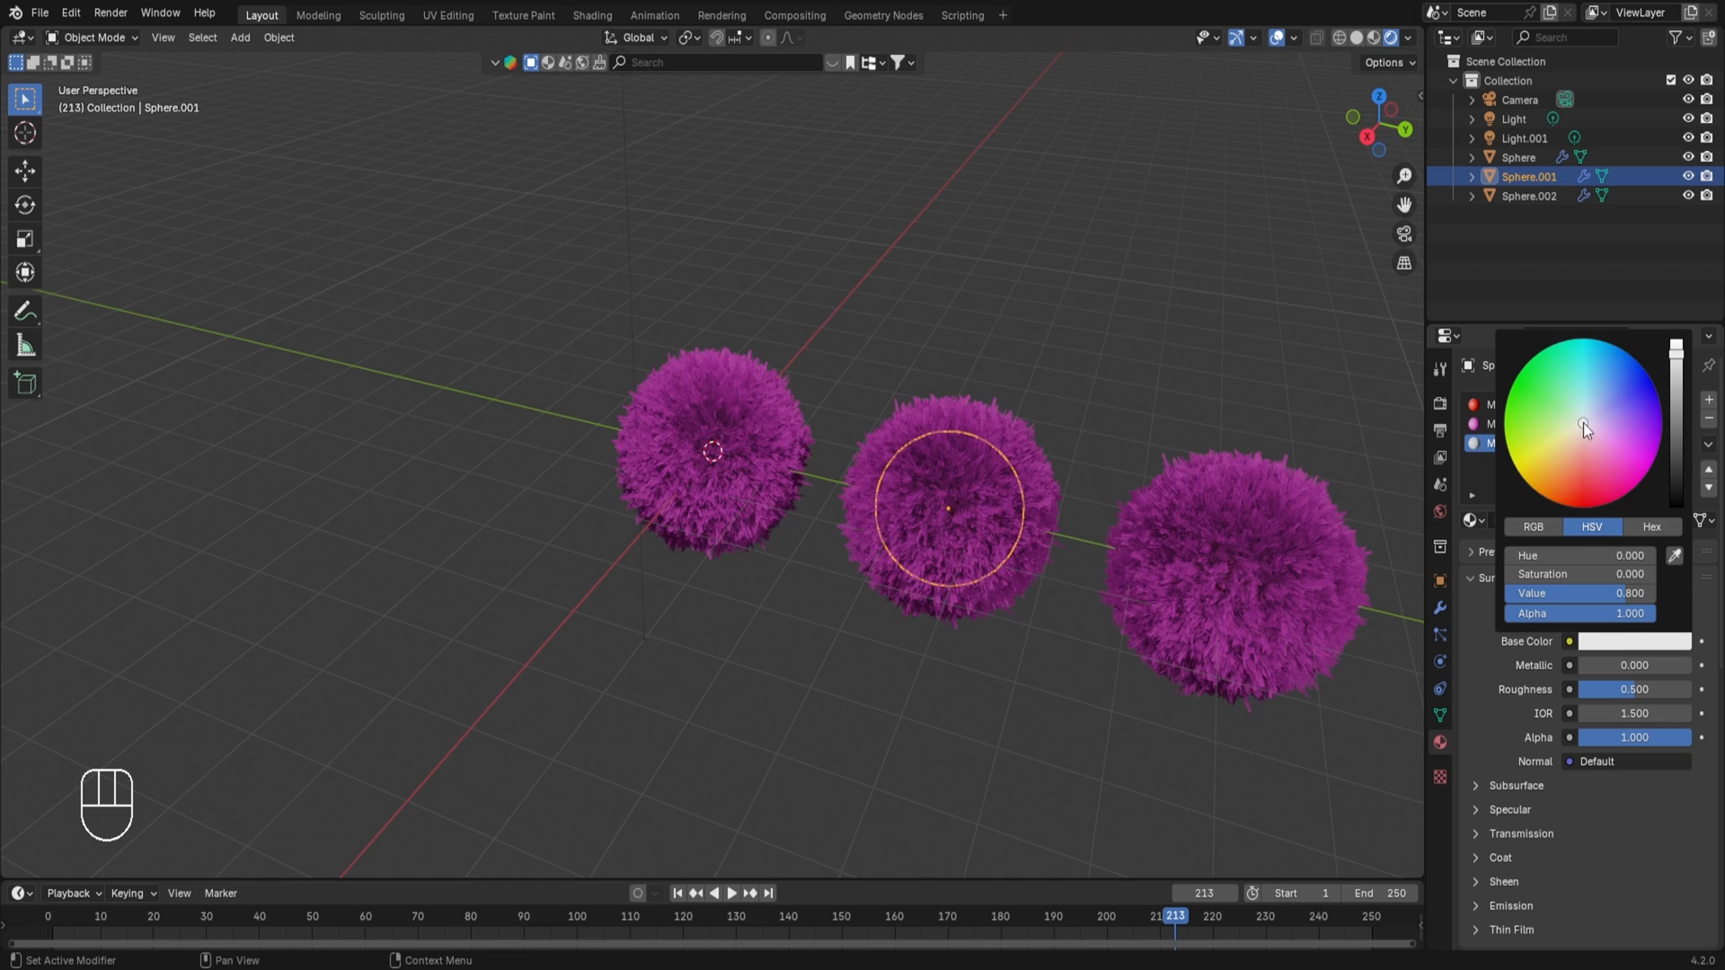
drag(1583, 429, 1547, 498)
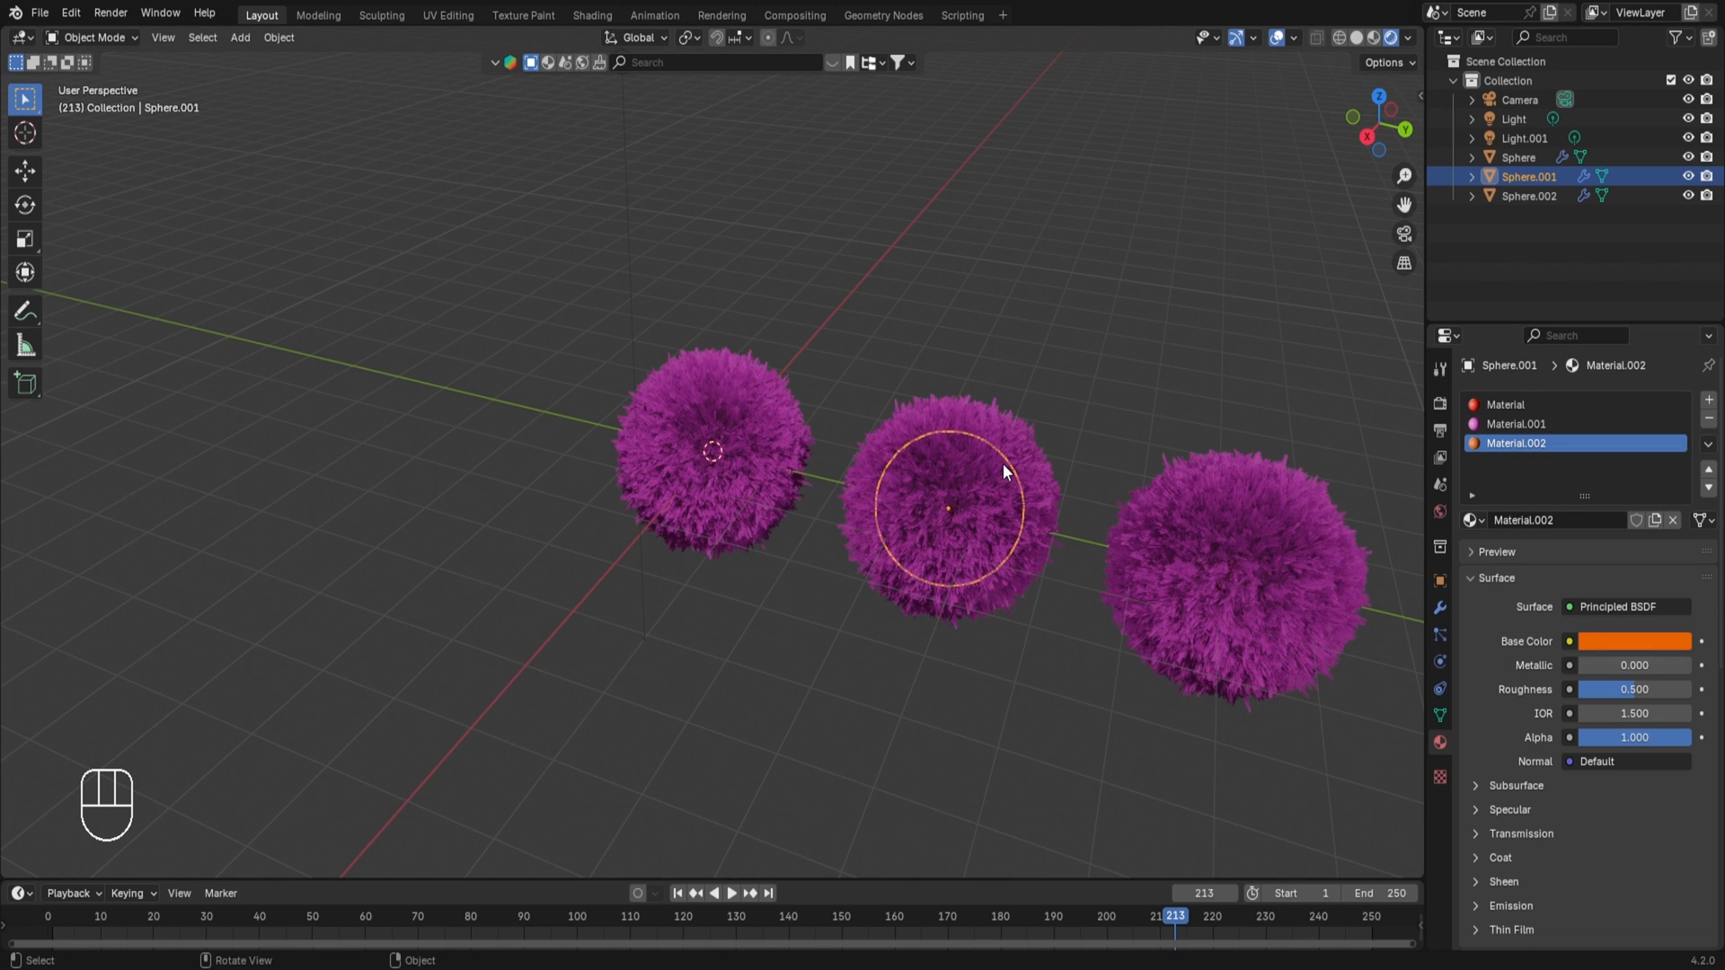
- Set the render material of the middle sphere's hair particle system to Material.002
click(1439, 634)
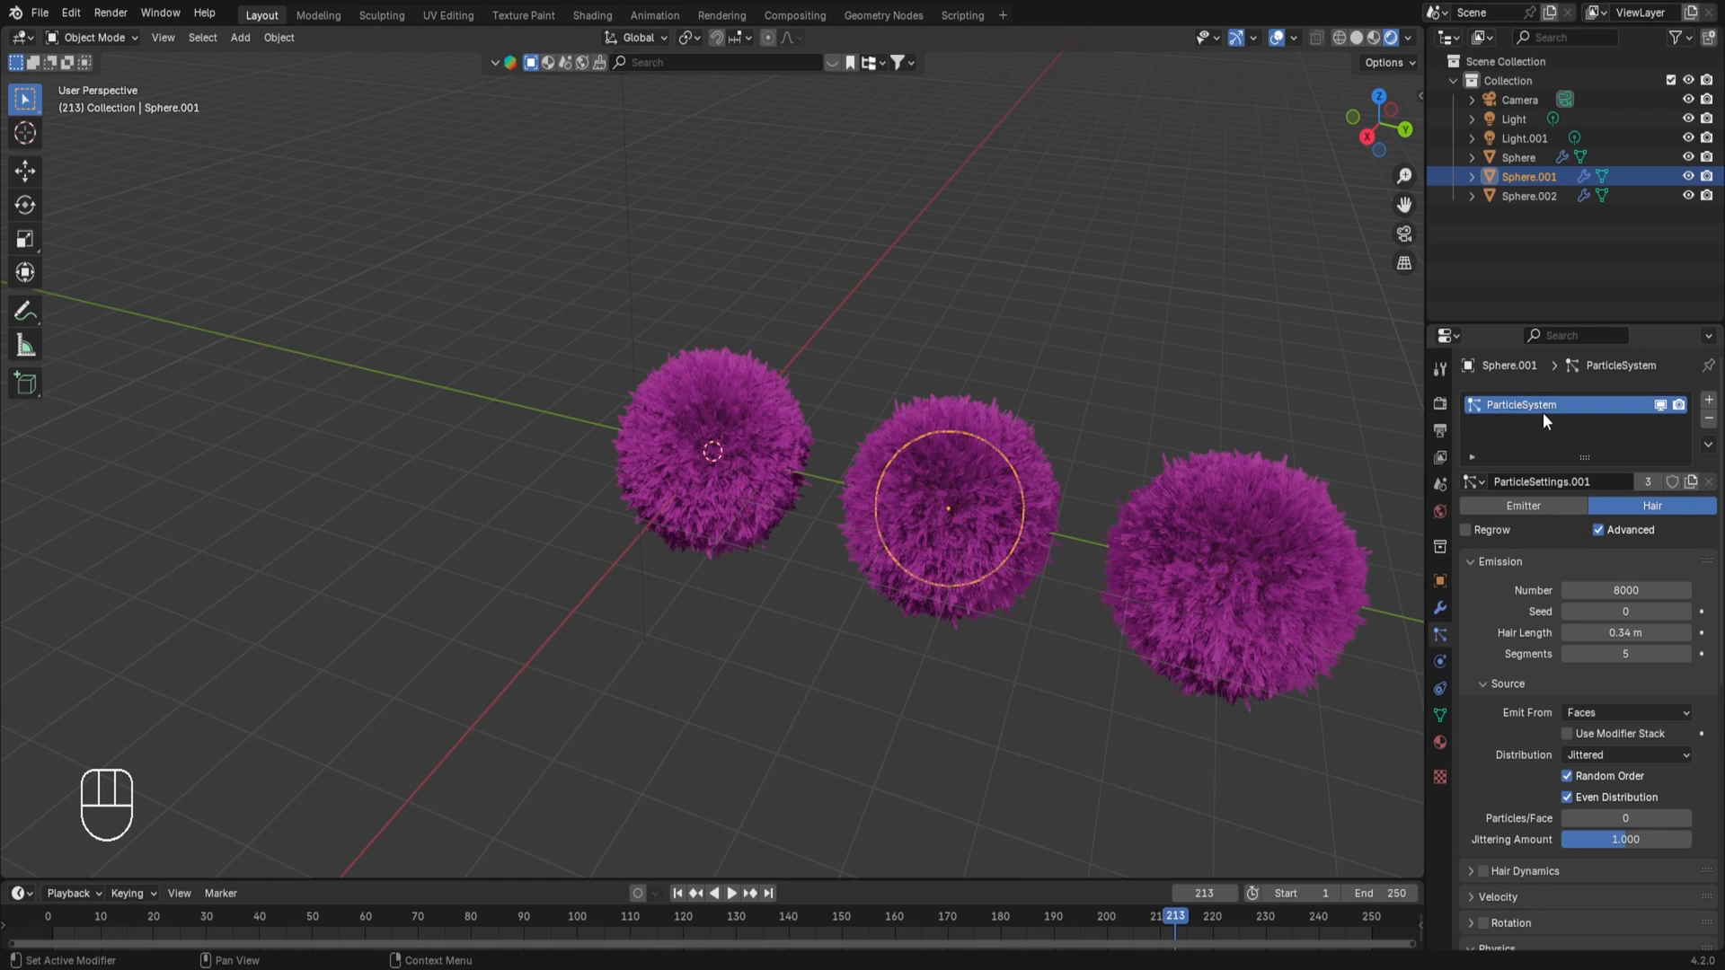
scroll(1562, 800, down, 10)
click(1509, 729)
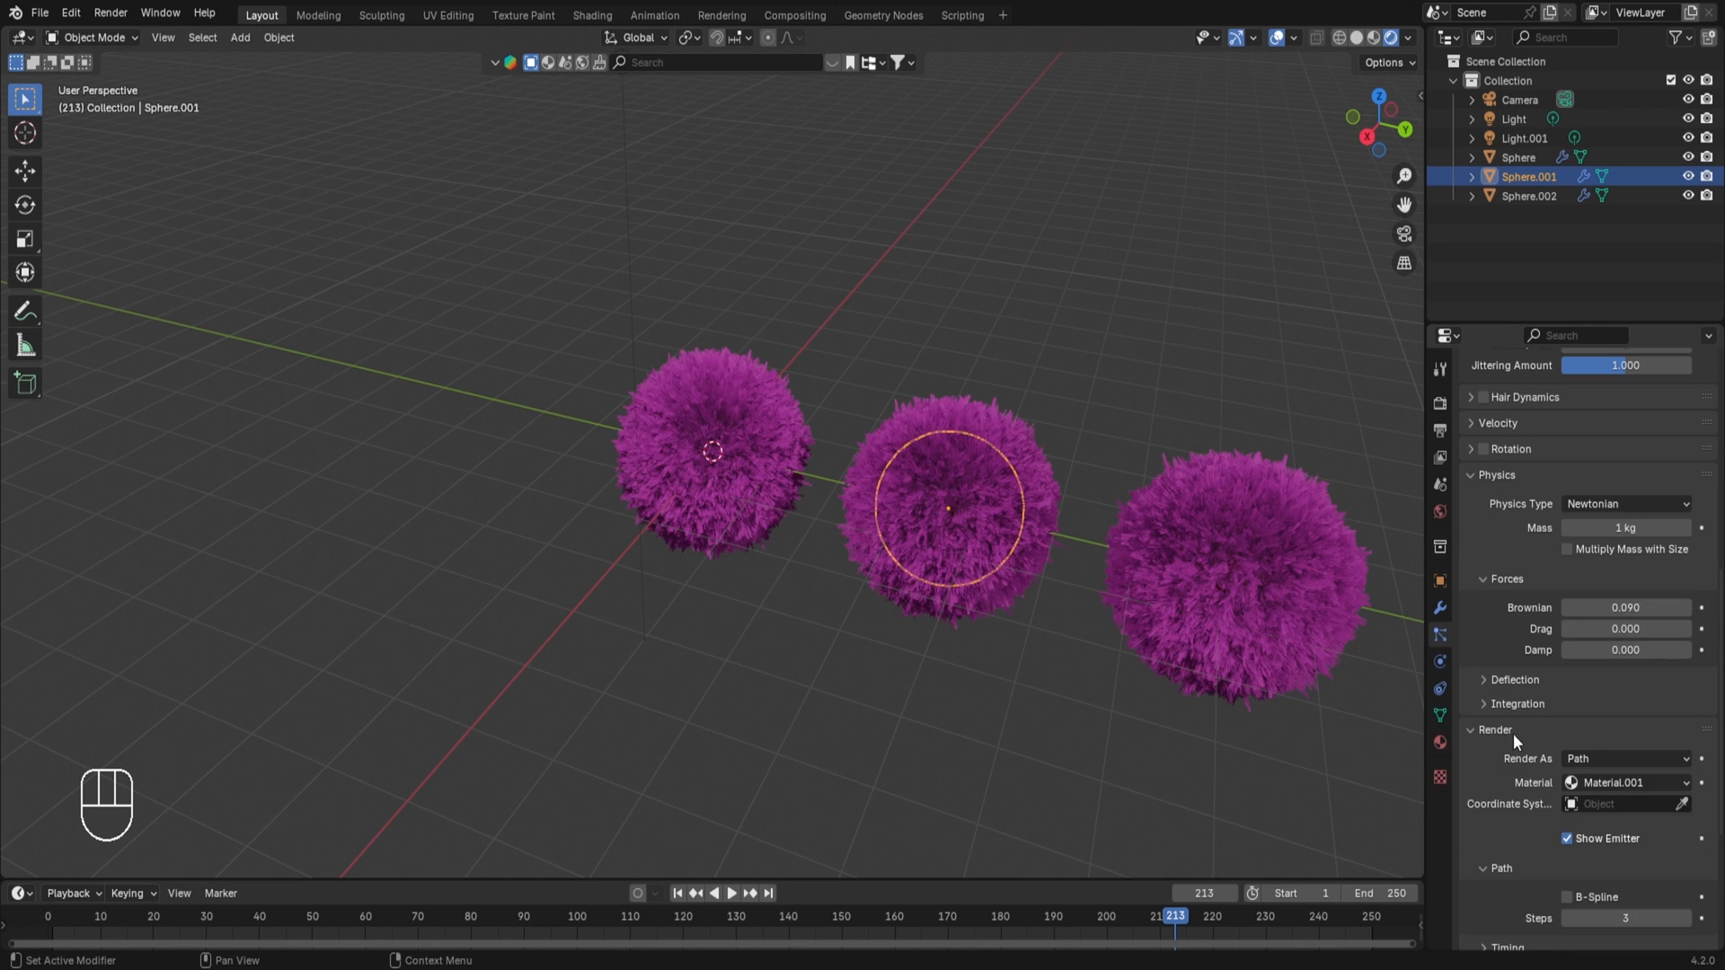
scroll(1523, 744, down, 2)
click(1594, 728)
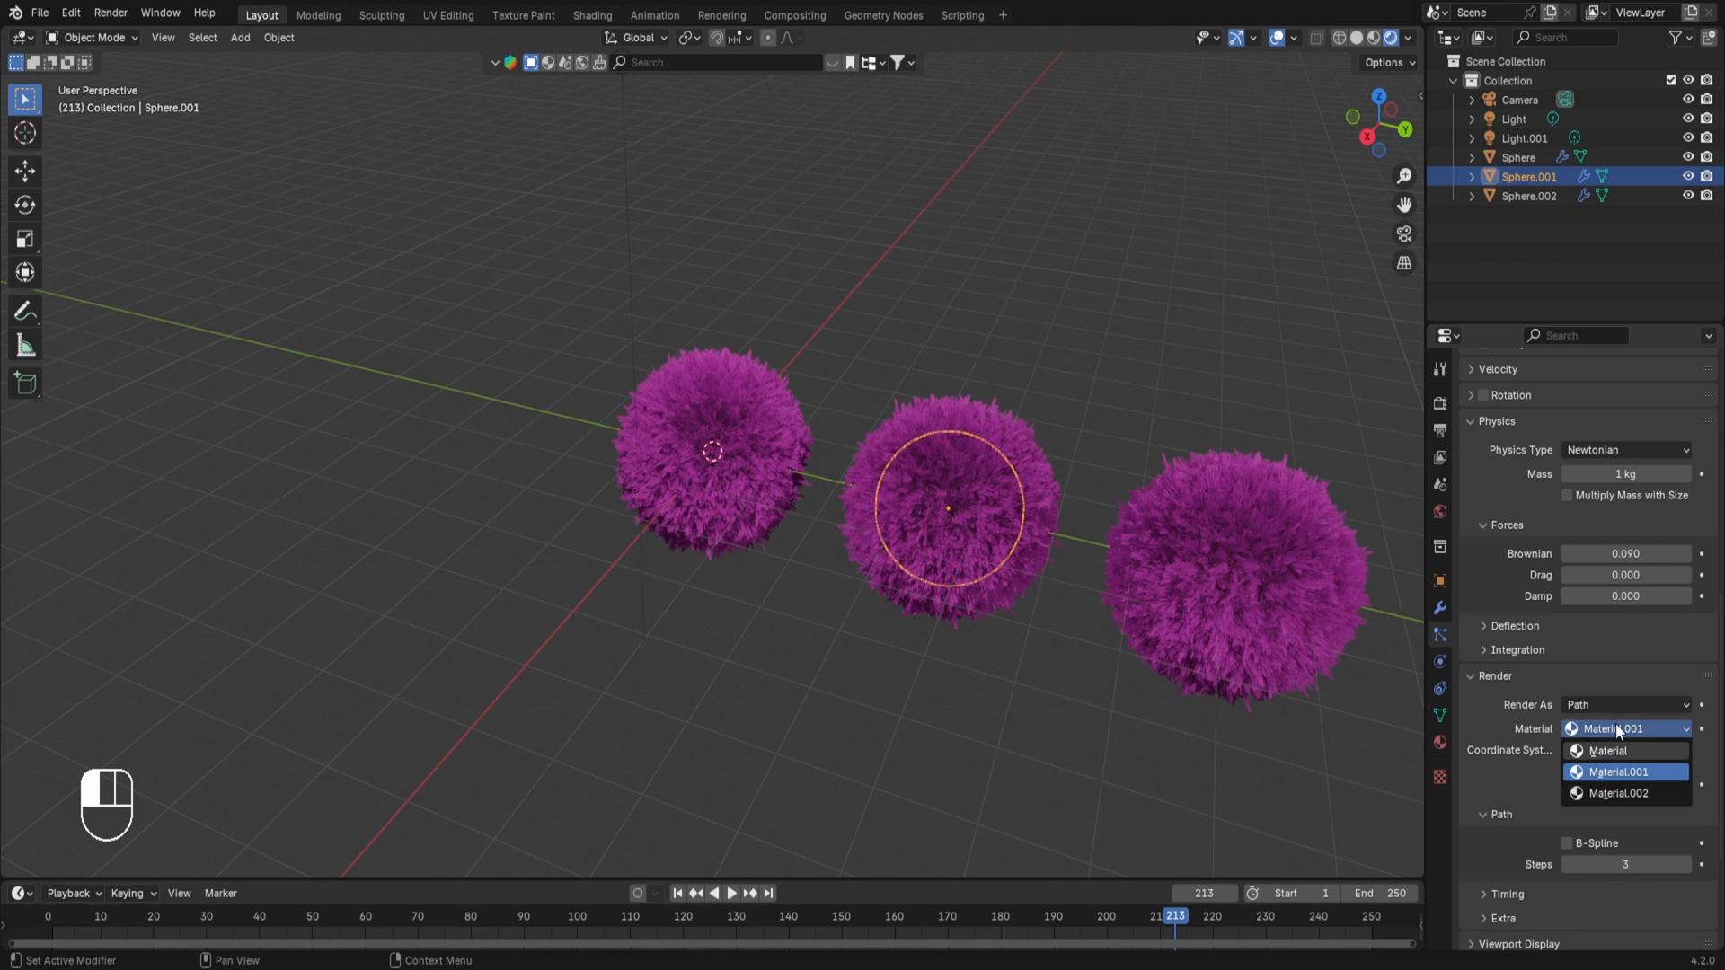
click(1595, 794)
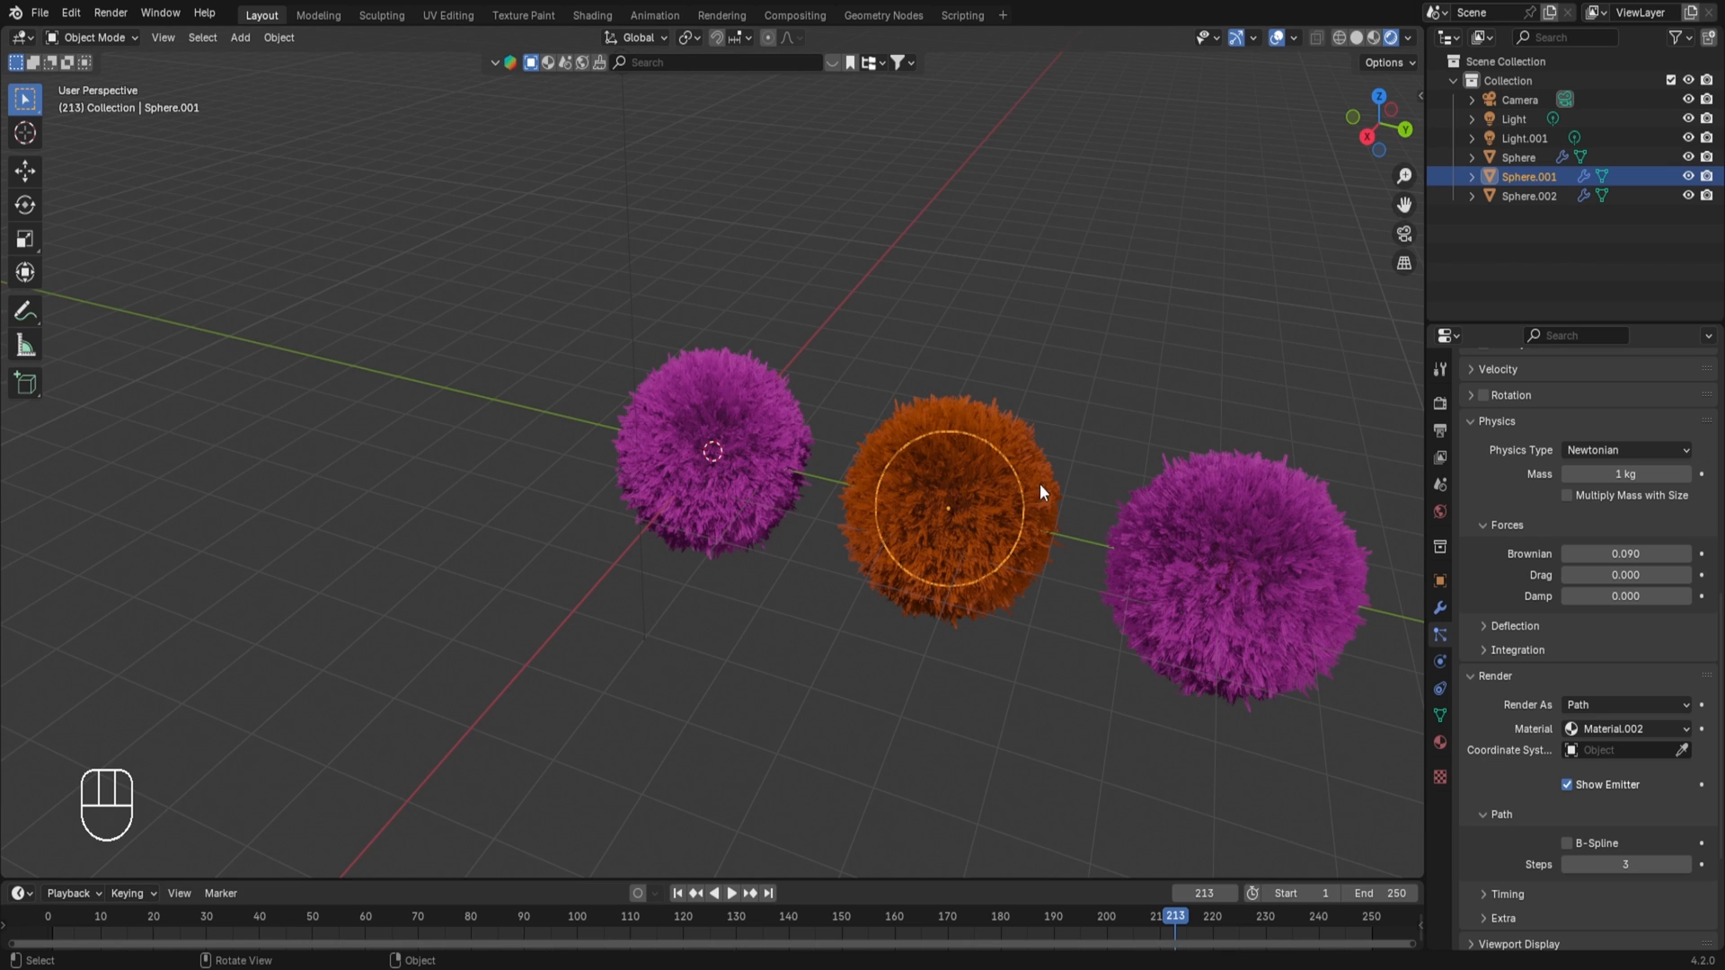
- Add a third material slot to the last fur ball along the Y axis and create a new material with a green base color
click(1261, 568)
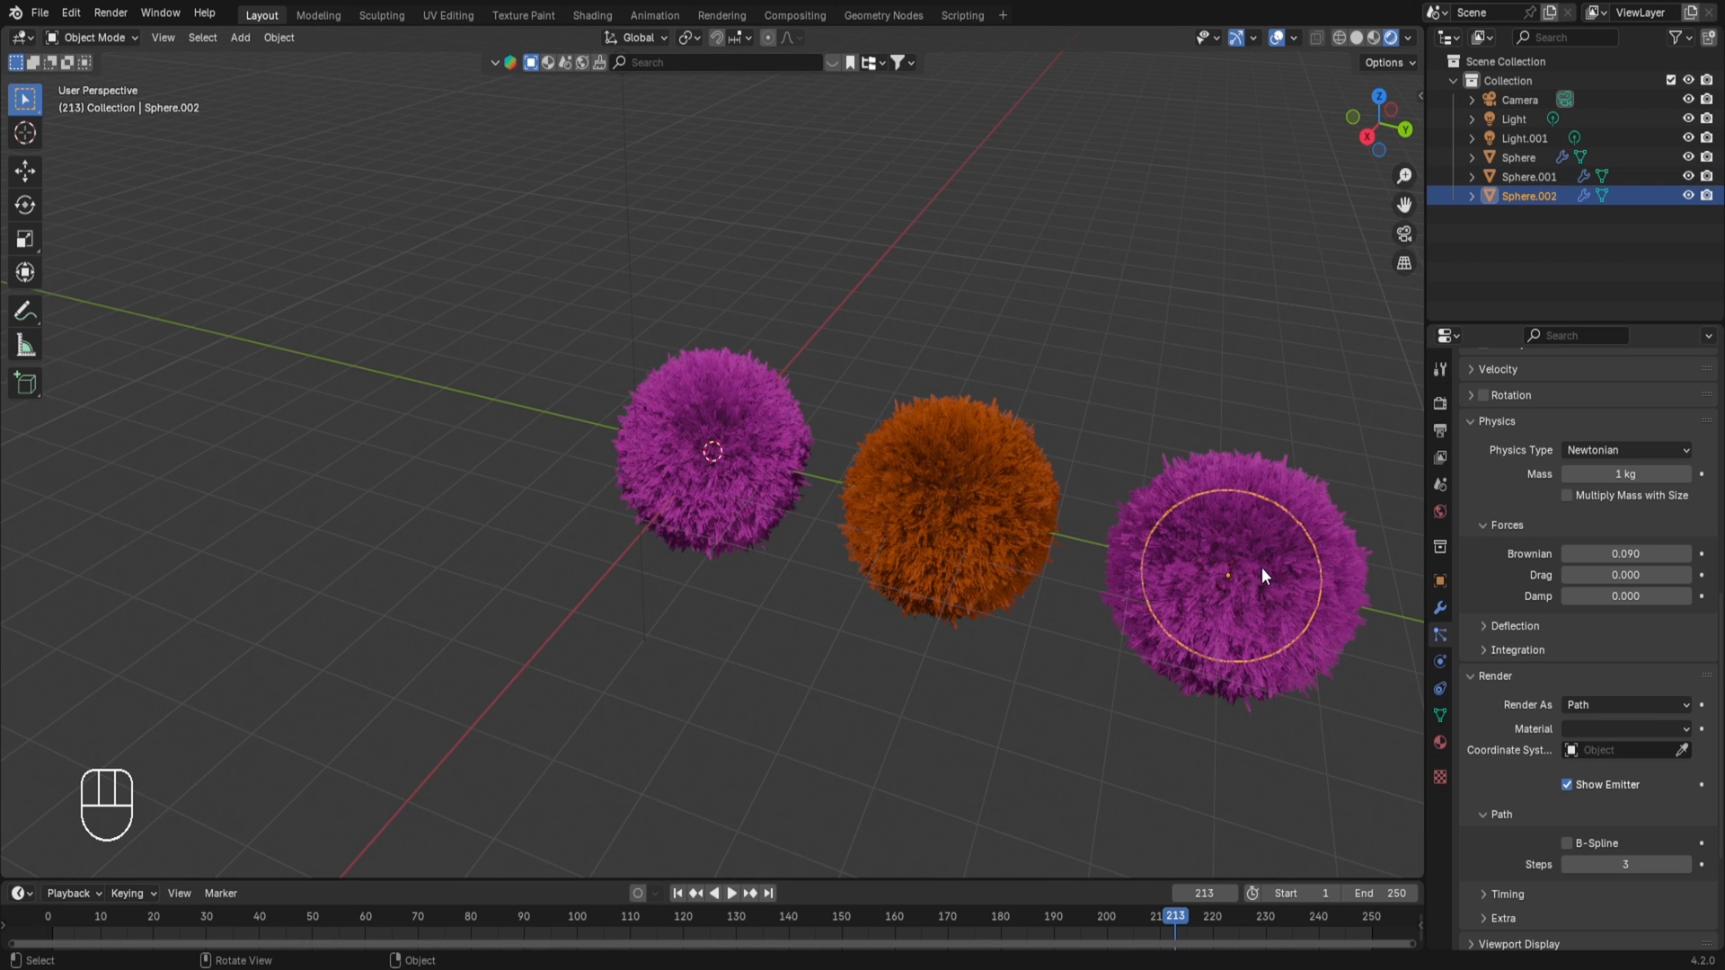
click(1439, 741)
scroll(1633, 369, up, 10)
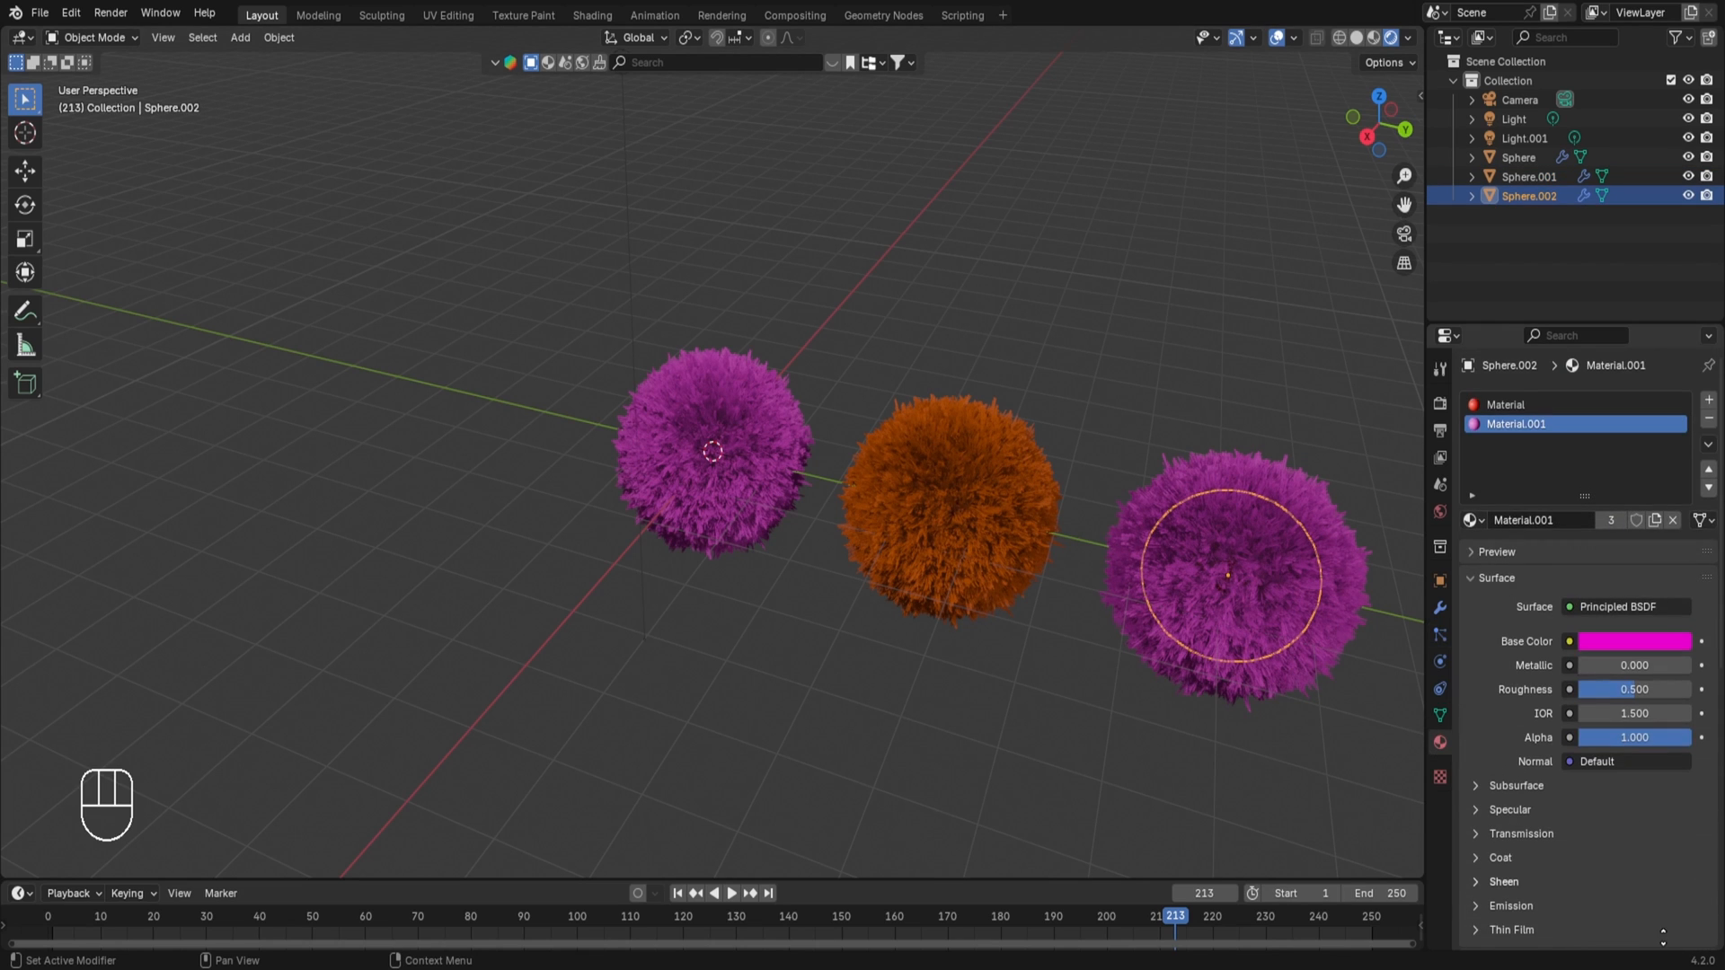
click(1709, 399)
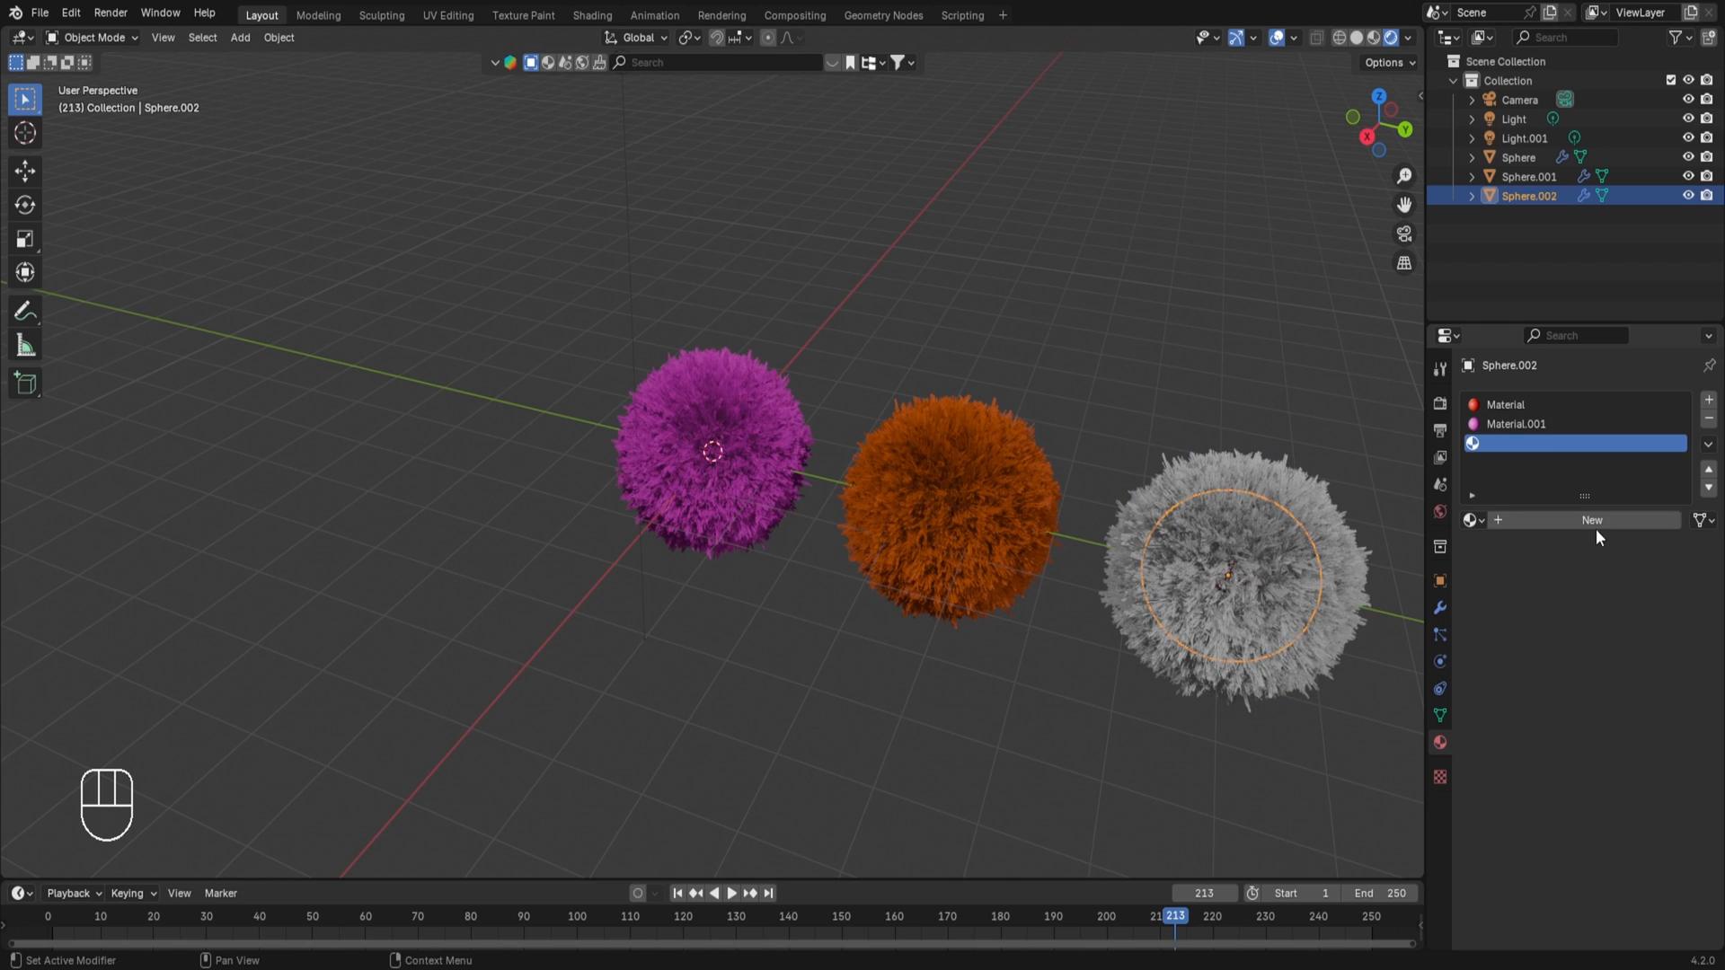
click(1596, 523)
click(1613, 643)
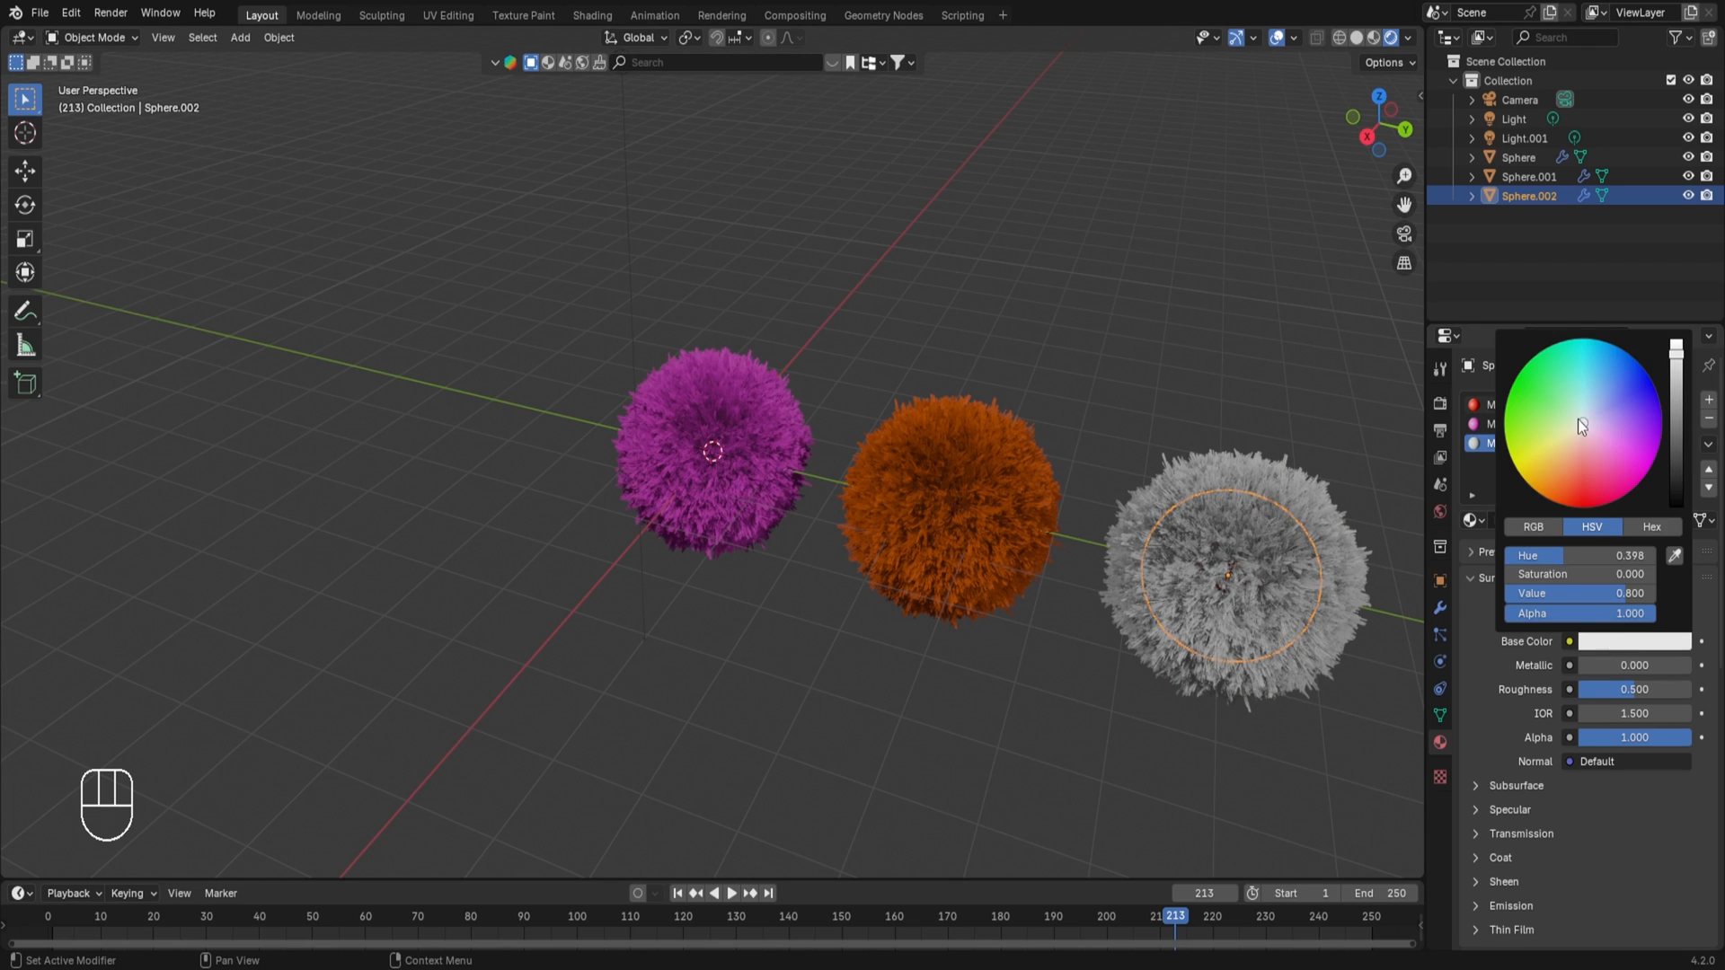
drag(1577, 418, 1554, 374)
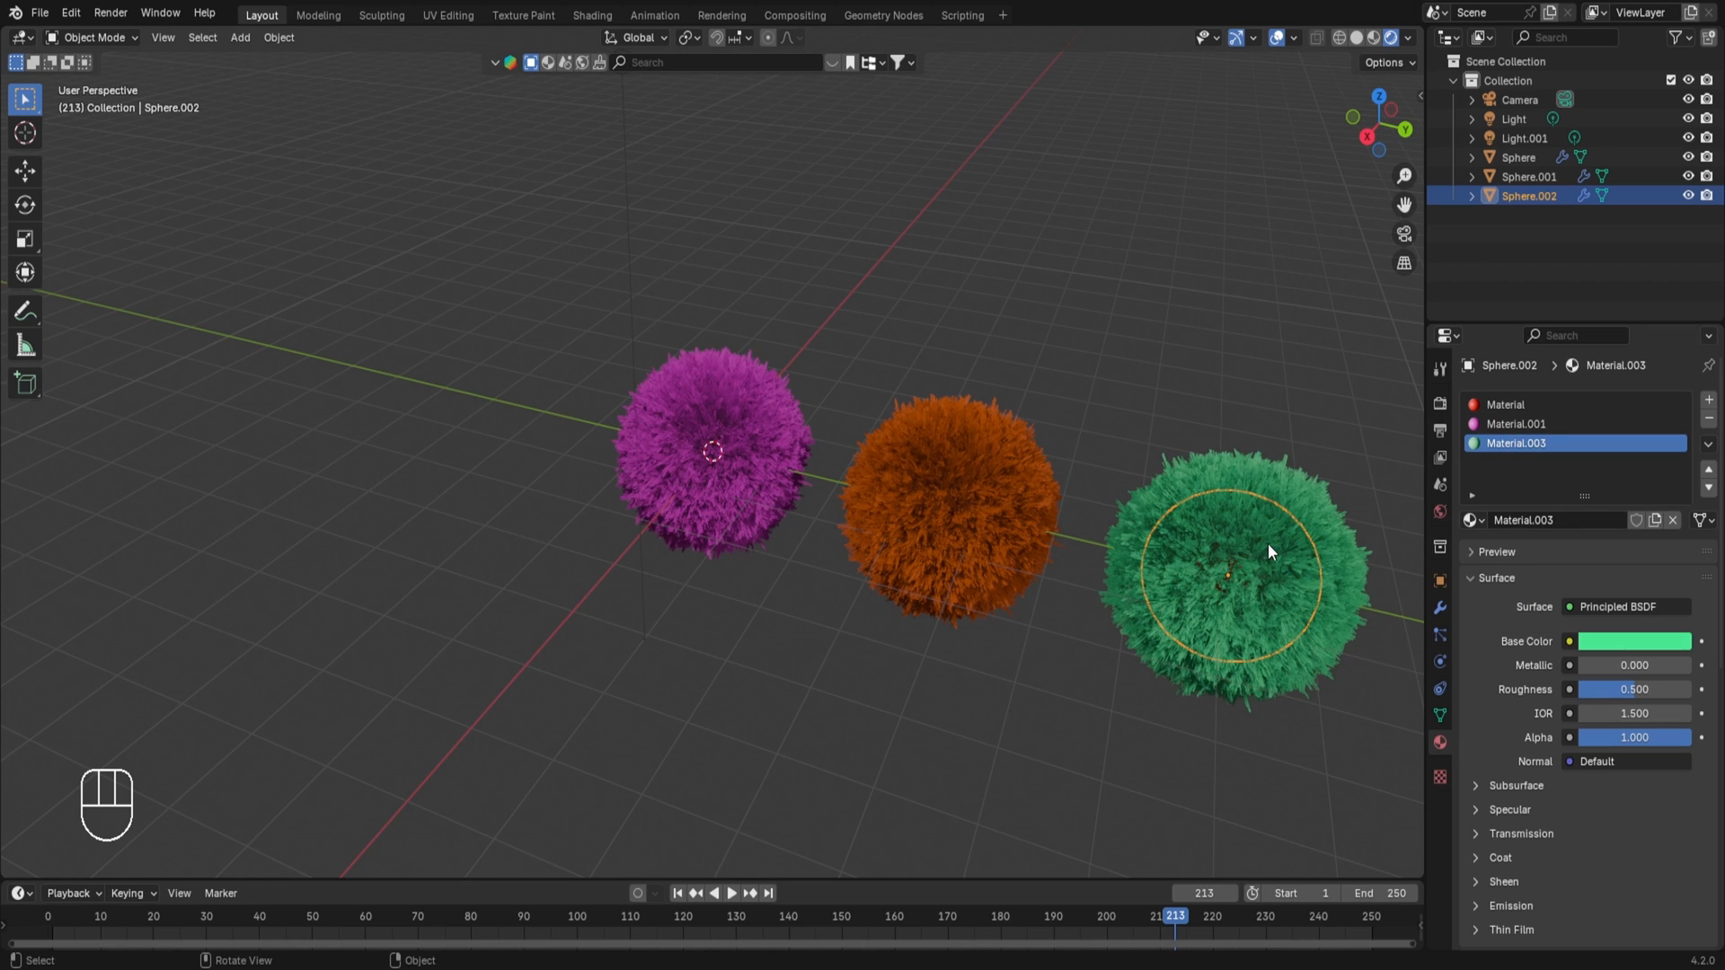
- Open the particle system settings of the green fur ball
click(1440, 636)
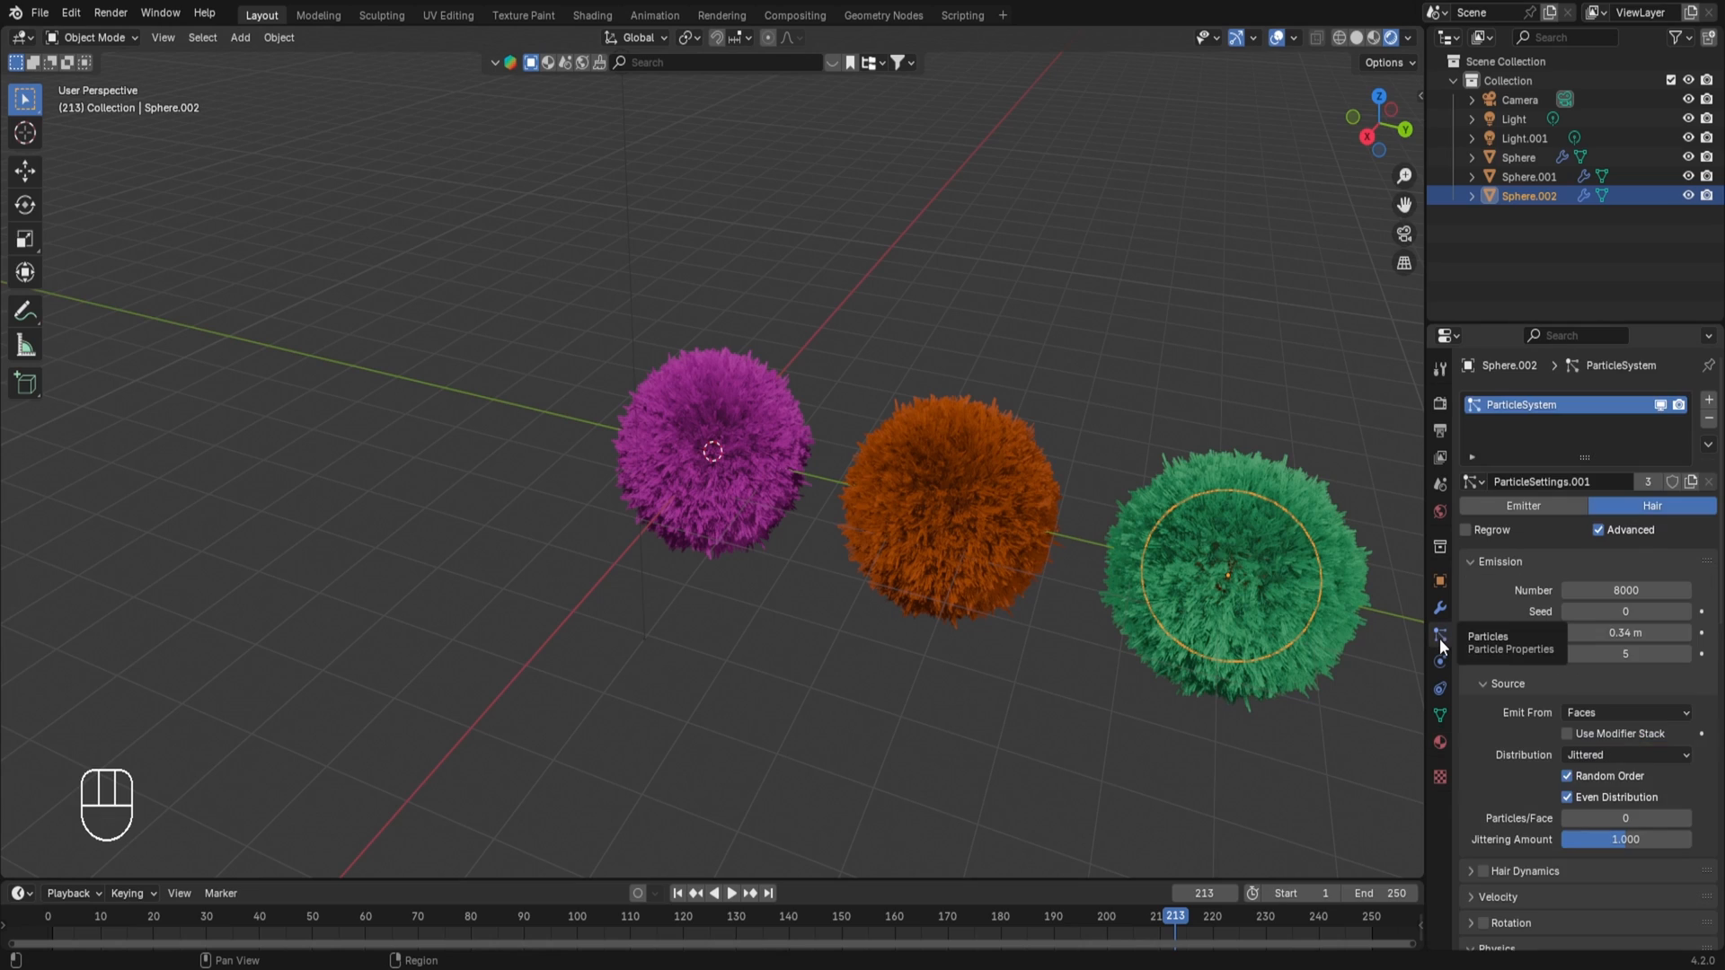